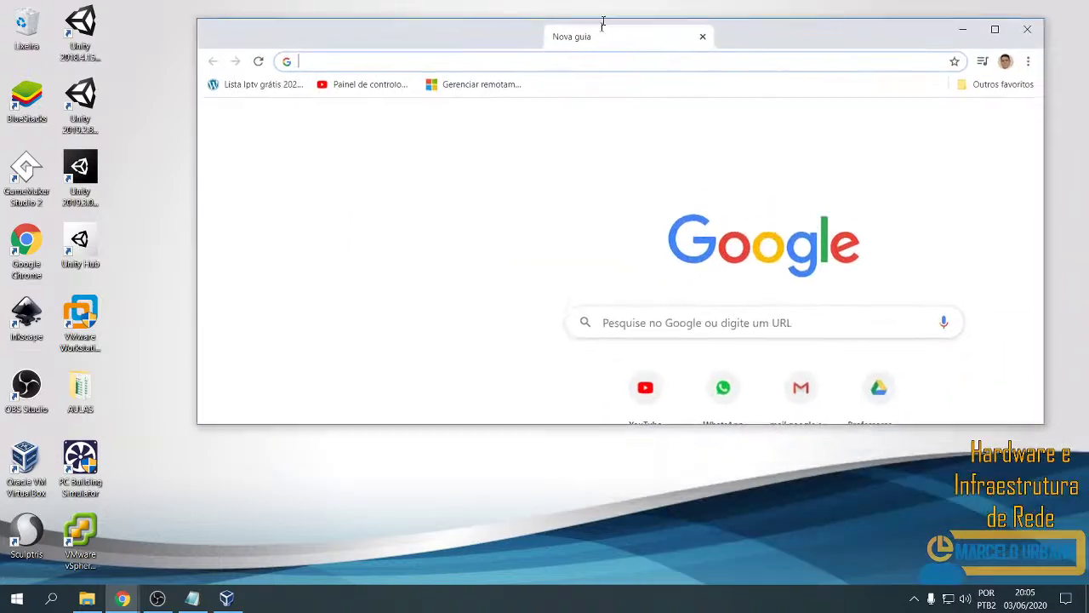
# Maximize the browser window, search Google for "mainframes" and show the image results.
pyautogui.doubleClick(603, 20)
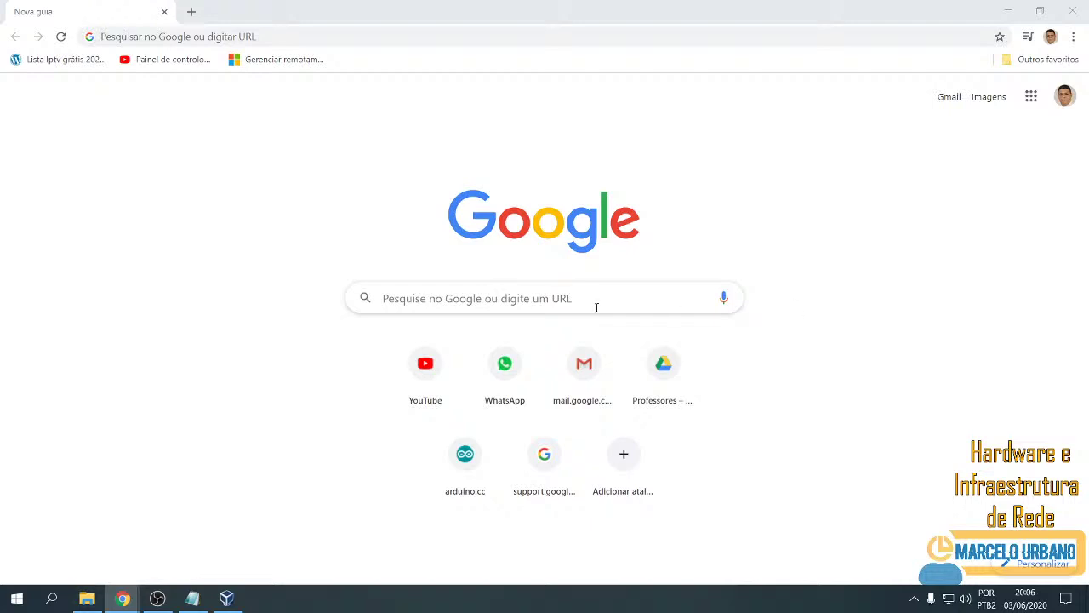
pyautogui.click(646, 304)
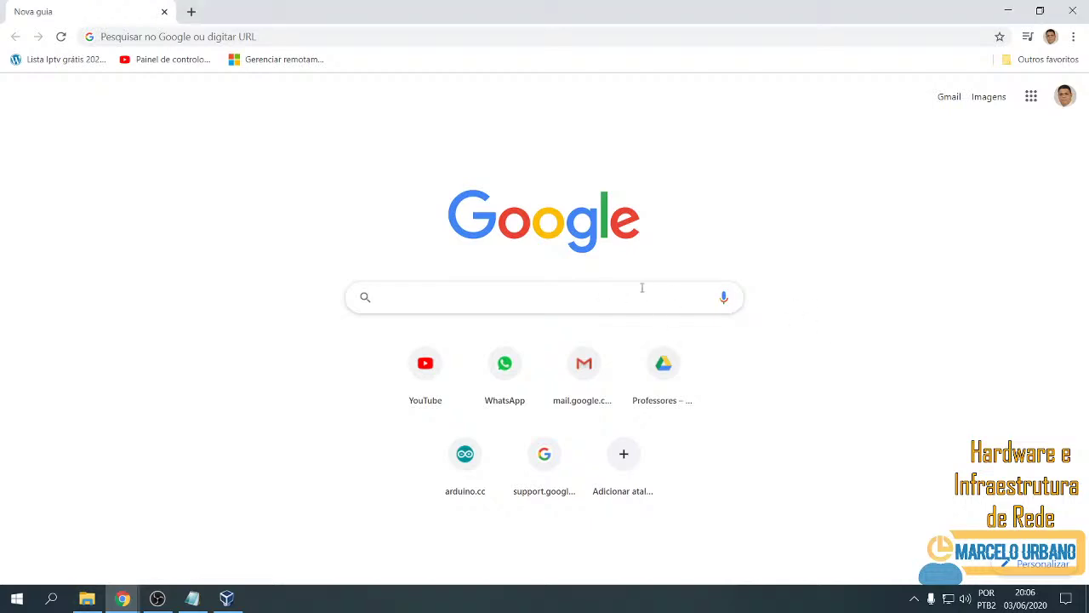
pyautogui.write('main ]')
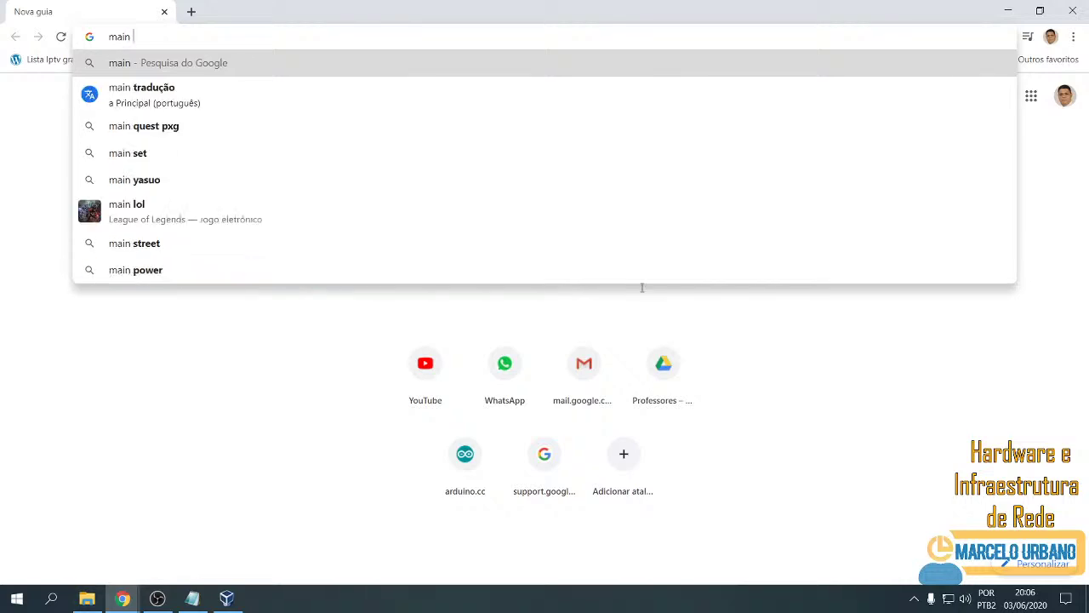
pyautogui.press('BackSpace')
pyautogui.press('BackSpace')
pyautogui.write('f')
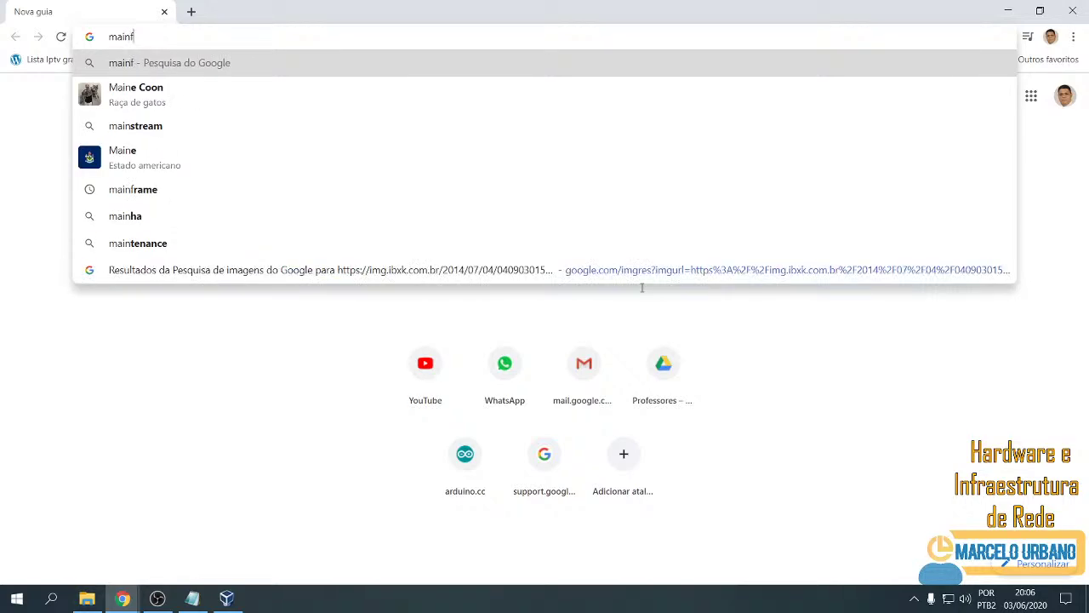
pyautogui.write('rames')
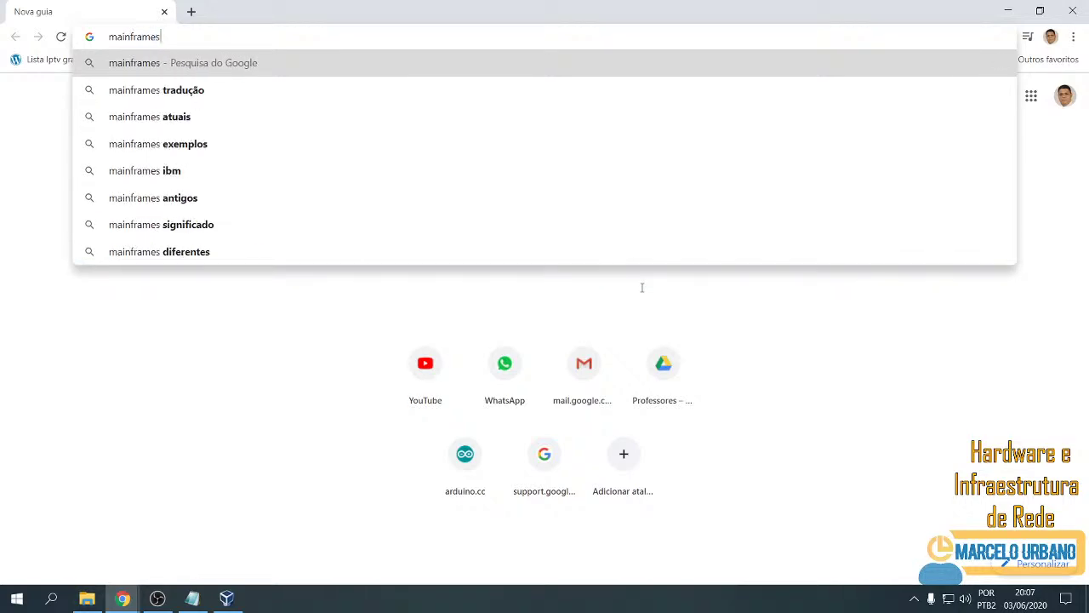
pyautogui.press('Return')
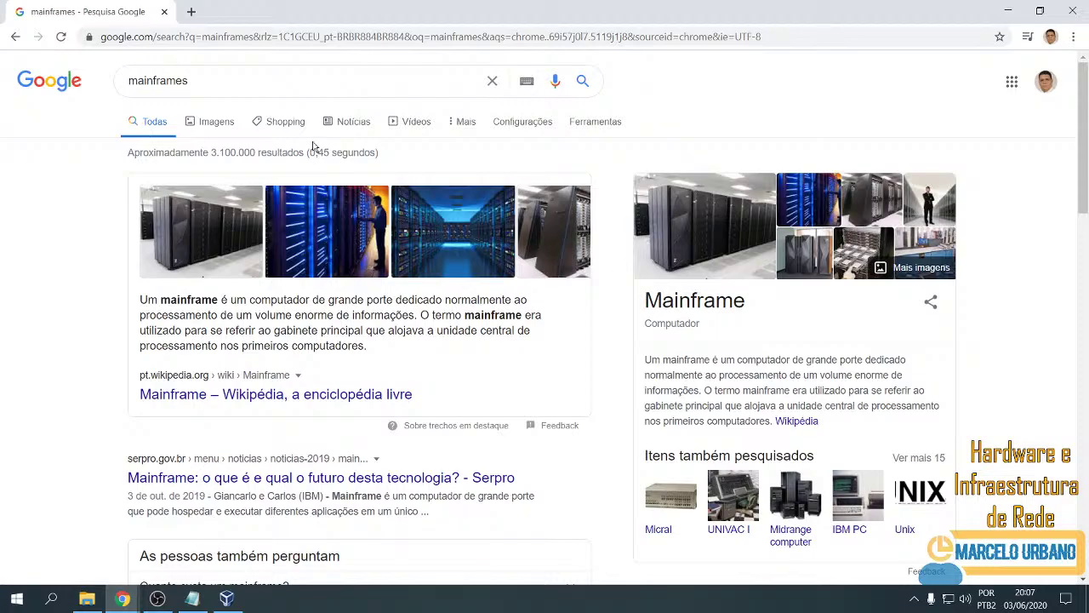
pyautogui.click(216, 123)
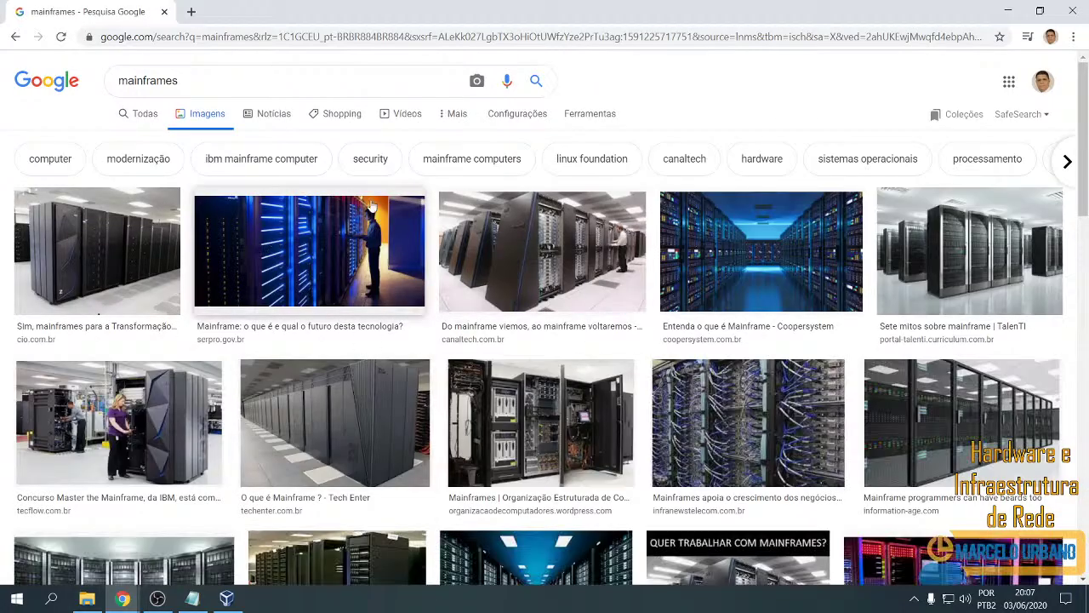
# Change the image search from mainframes in general to the suggested query "mainframes antigos".
pyautogui.scroll(-6, 522, 375)
pyautogui.scroll(-3, 523, 375)
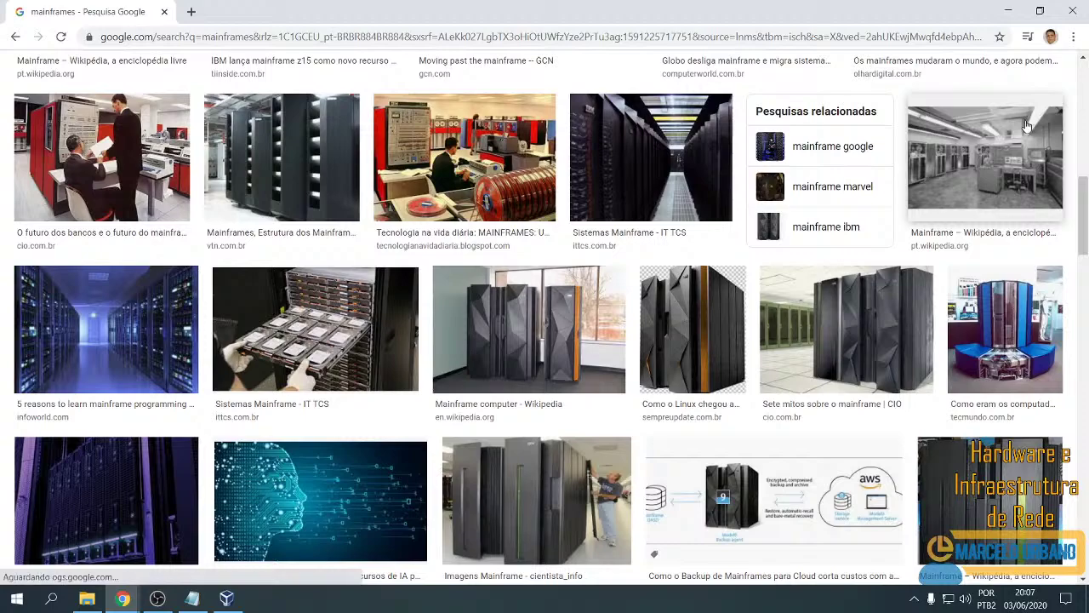
pyautogui.click(993, 162)
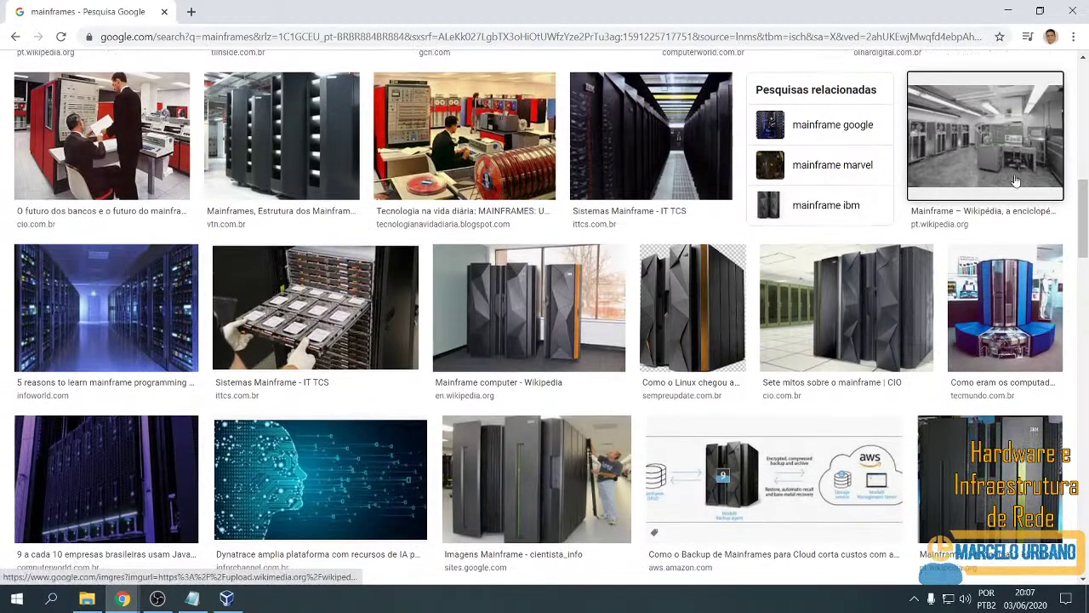
pyautogui.scroll(7, 511, 280)
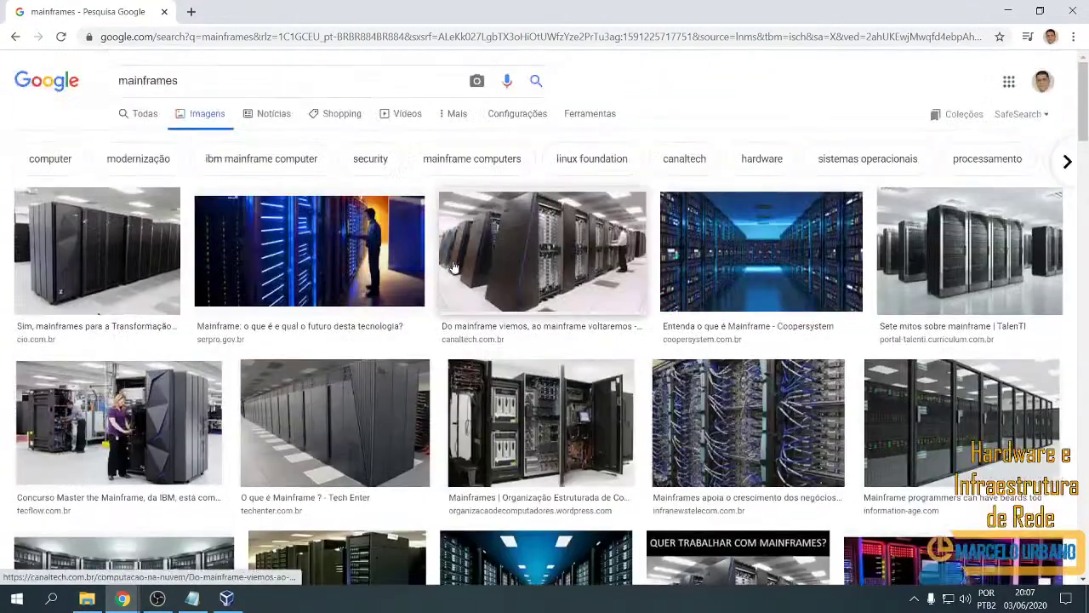
pyautogui.click(246, 77)
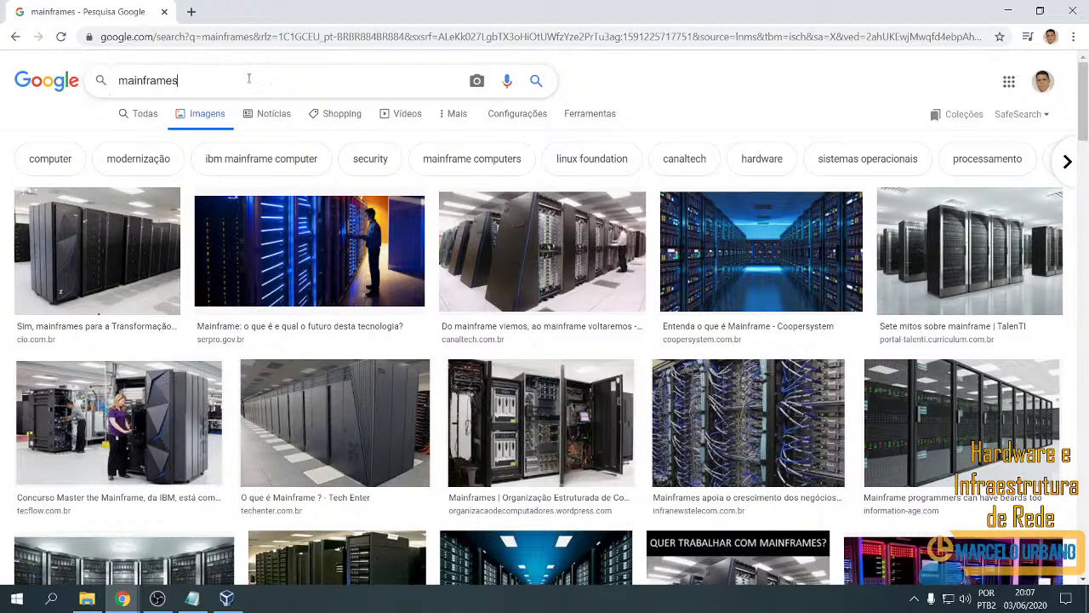
pyautogui.write('a')
pyautogui.press('BackSpace')
pyautogui.press('Down')
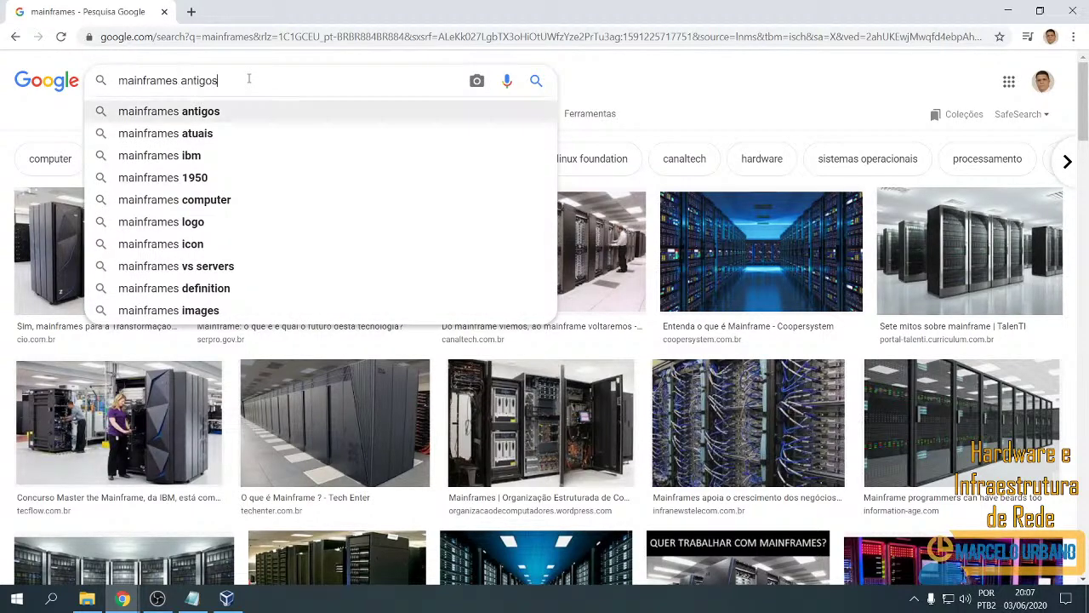
pyautogui.press('Return')
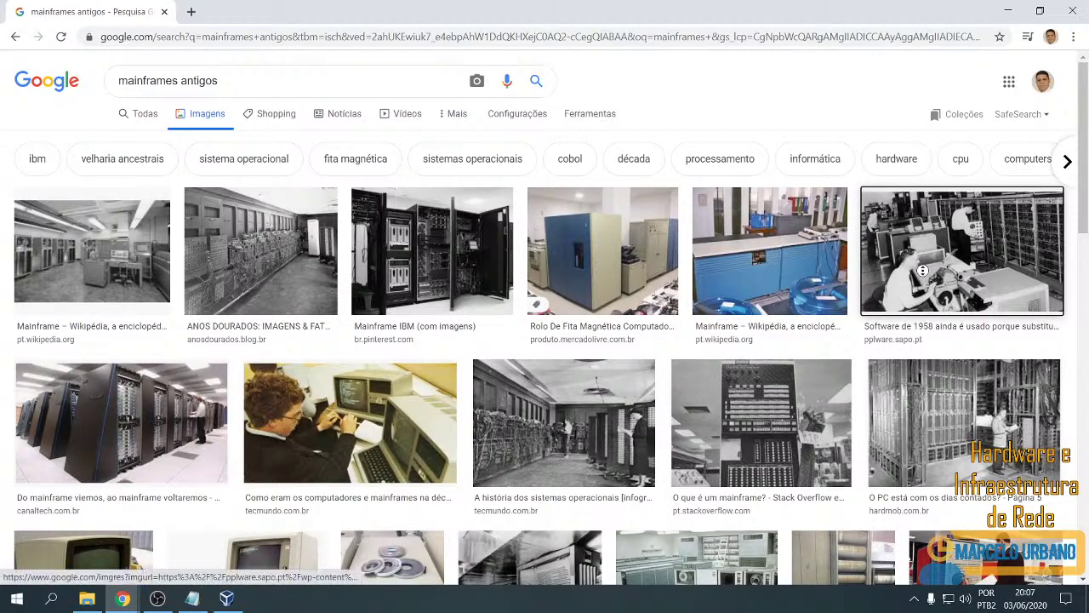
# Open the tecmundo.com.br result "Como eram os computadores e mainframes na década de 1980" in a background tab.
pyautogui.scroll(-5, 368, 266)
pyautogui.scroll(-3, 368, 266)
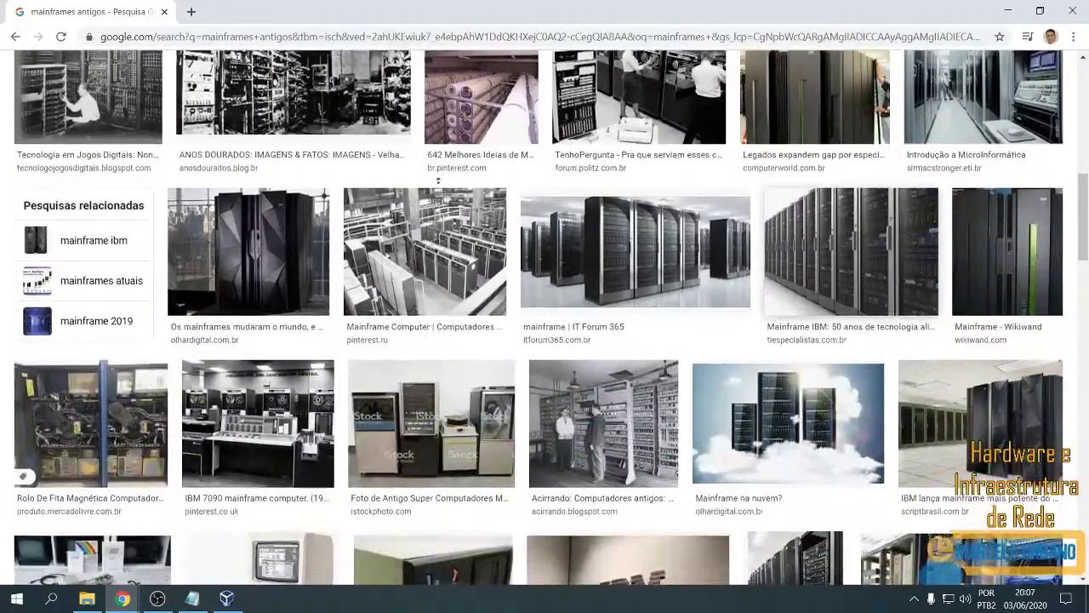
pyautogui.scroll(8, 368, 266)
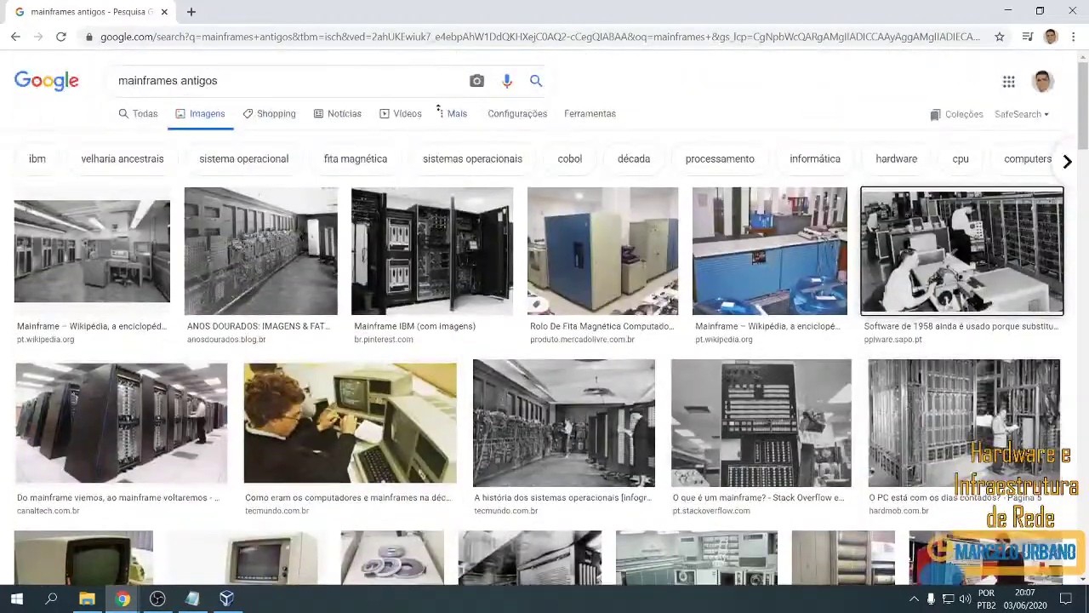
pyautogui.middleClick(365, 418)
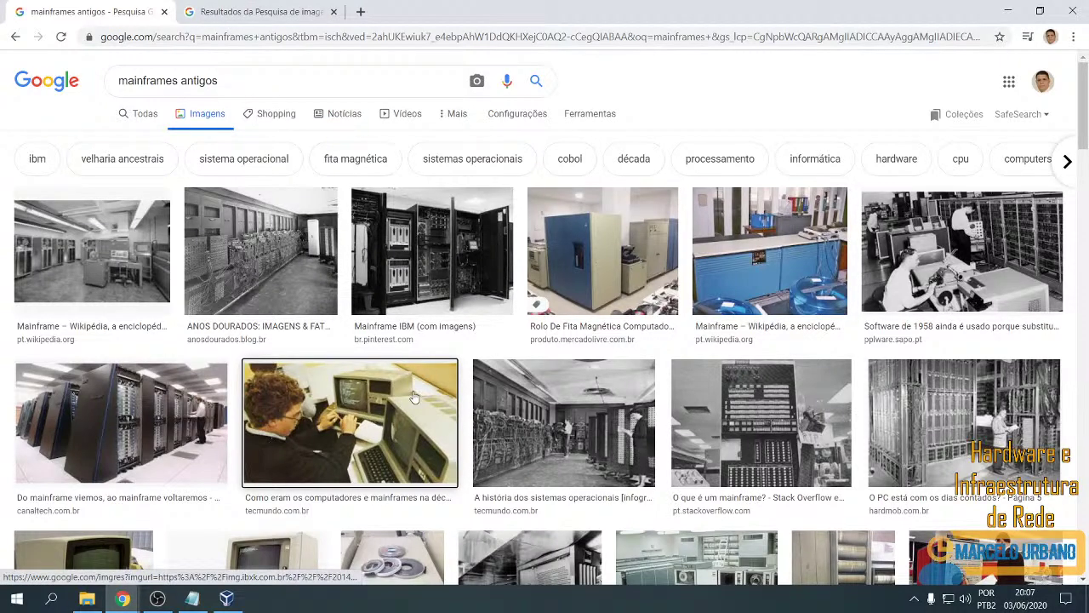
pyautogui.click(962, 256)
pyautogui.click(804, 198)
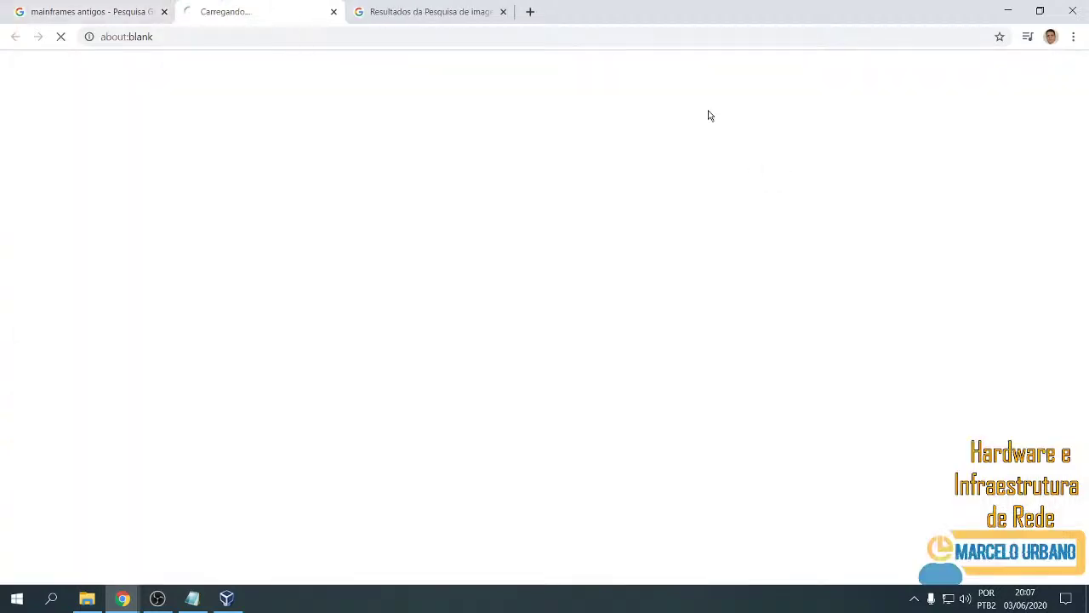
pyautogui.hotkey('ctrl', 'w')
pyautogui.scroll(-1, 996, 422)
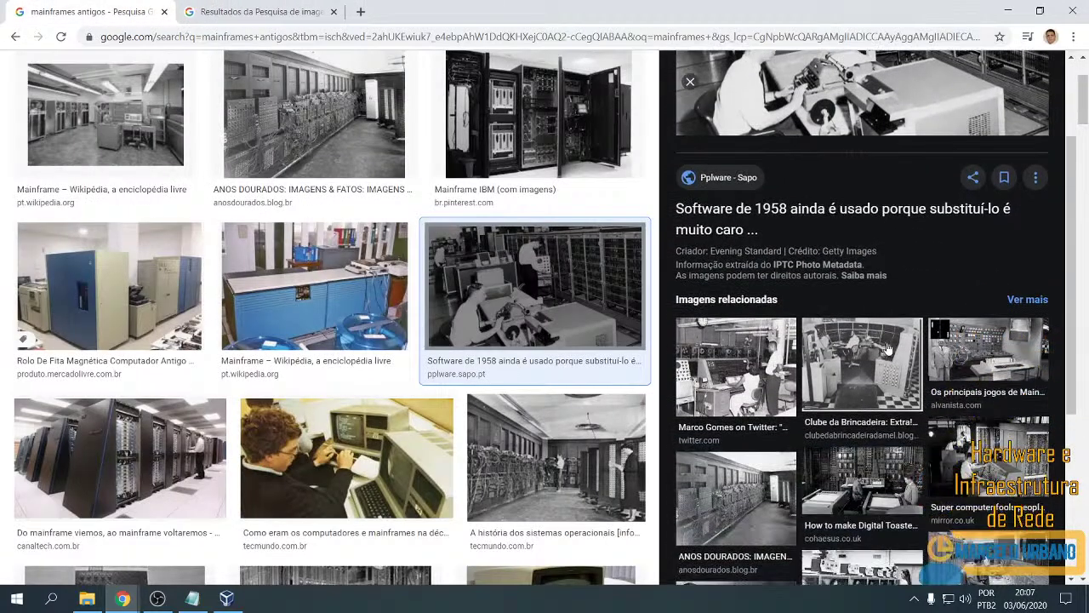
pyautogui.scroll(1, 851, 256)
pyautogui.click(690, 81)
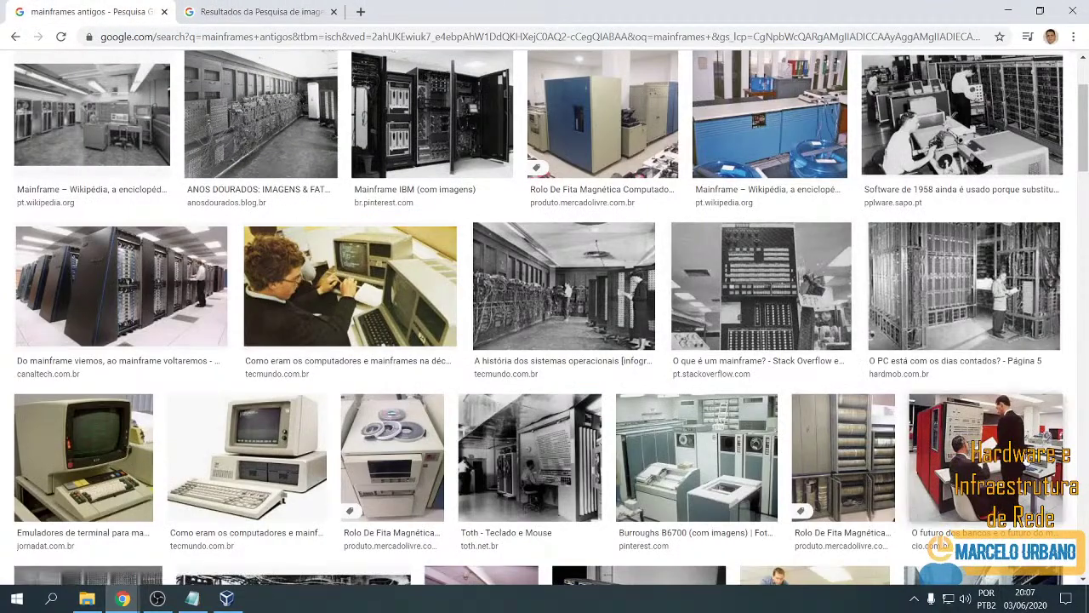
# From the CIO result's related images, open the ZTOP picture "Mainframe faz 45 anos" in its own tab and enlarge it to 200%.
pyautogui.click(944, 434)
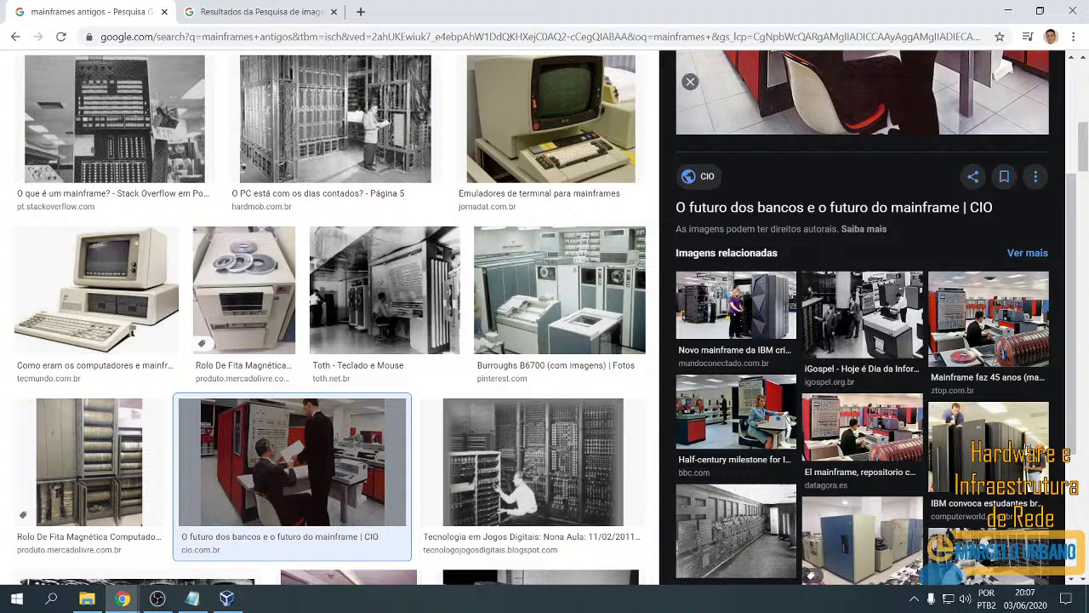
pyautogui.click(981, 324)
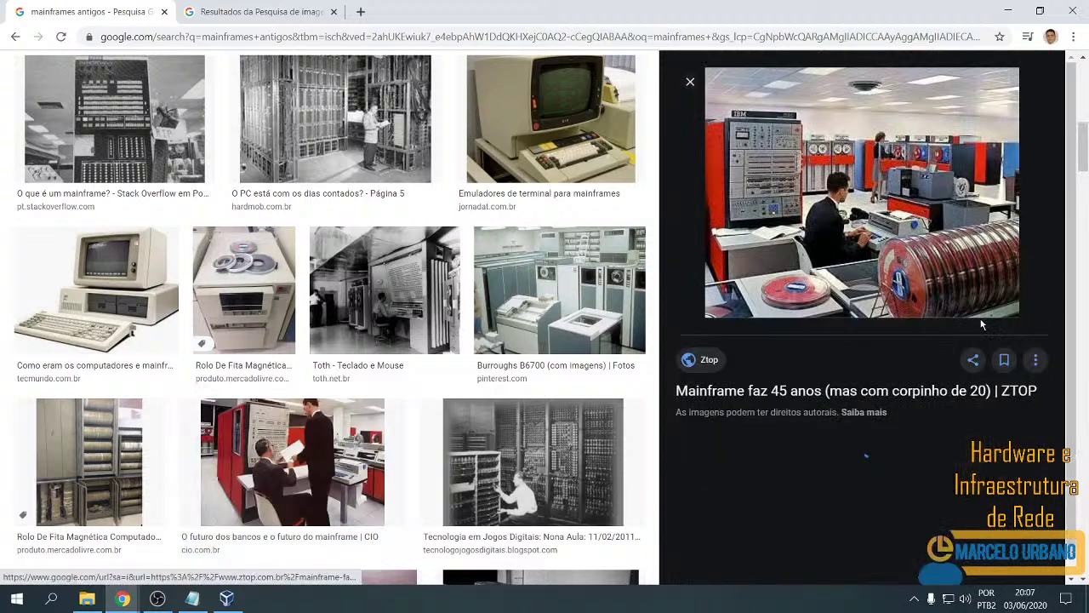
pyautogui.rightClick(764, 205)
pyautogui.click(877, 308)
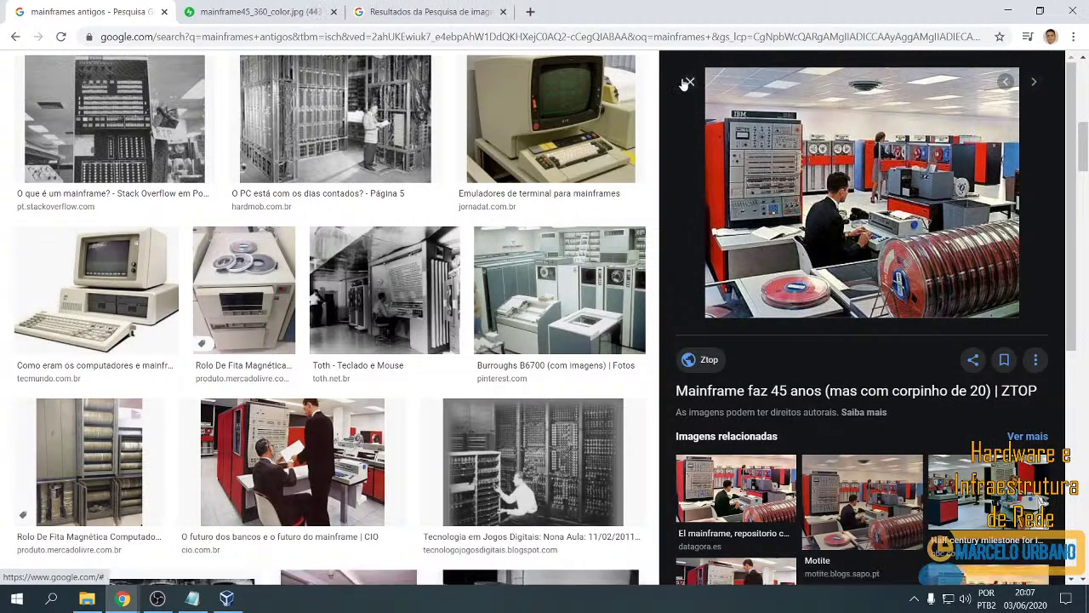
pyautogui.click(689, 83)
pyautogui.scroll(3, 550, 326)
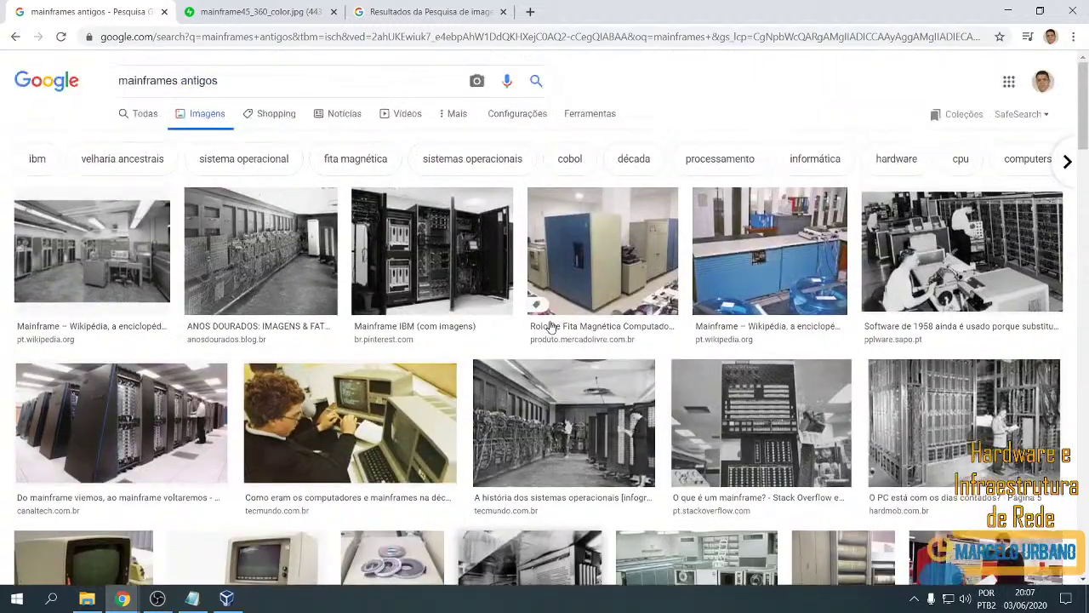
pyautogui.click(281, 12)
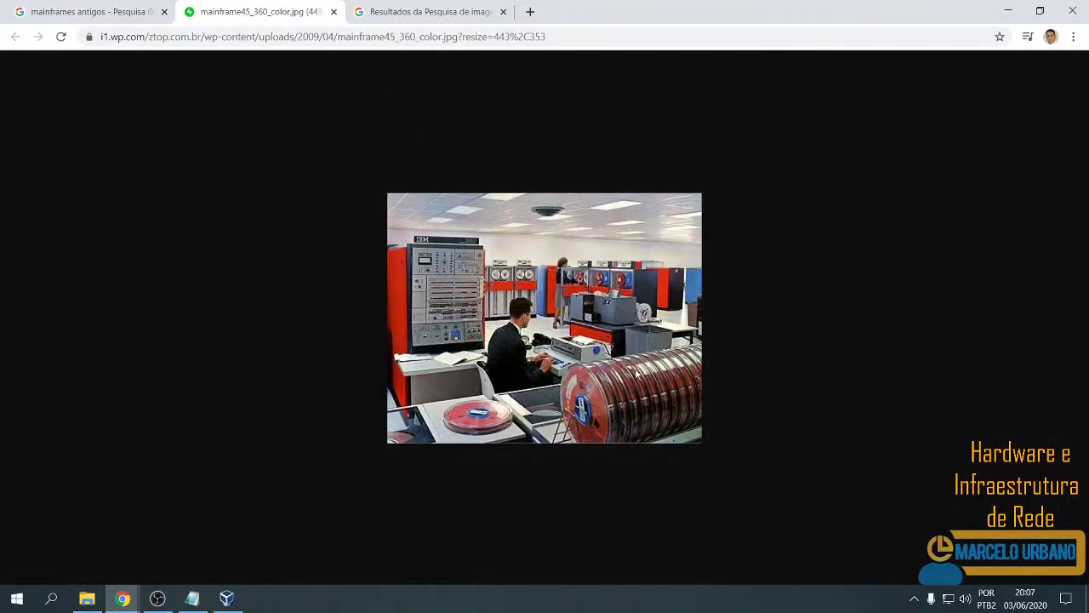
pyautogui.scroll(5, 637, 374)
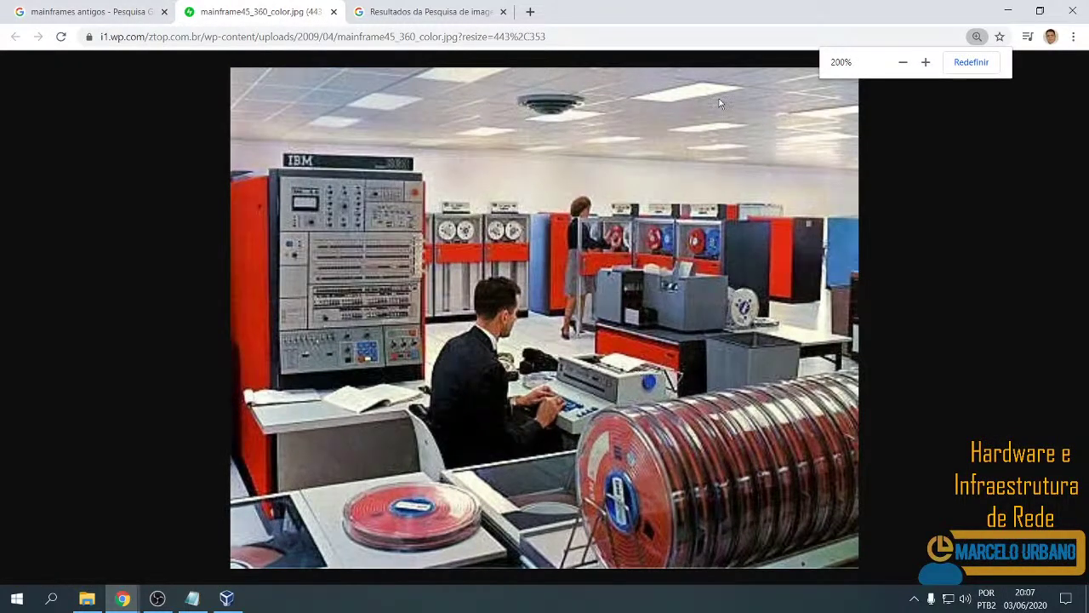
# View the TecMundo photo of 1980s terminals at full size in its own tab, and close both of its tabs.
pyautogui.click(443, 12)
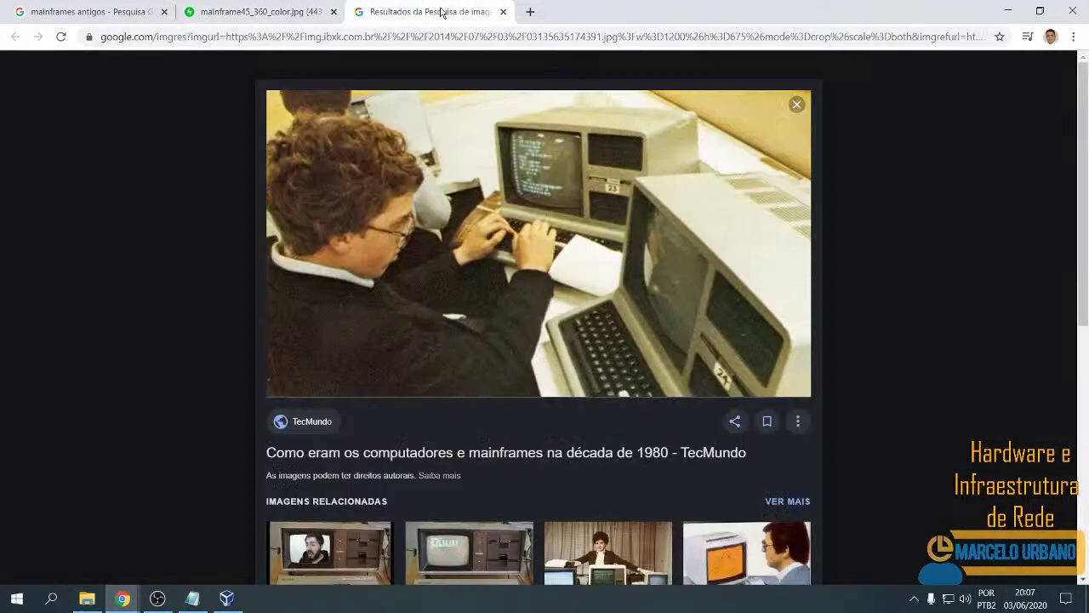
pyautogui.rightClick(672, 276)
pyautogui.click(845, 378)
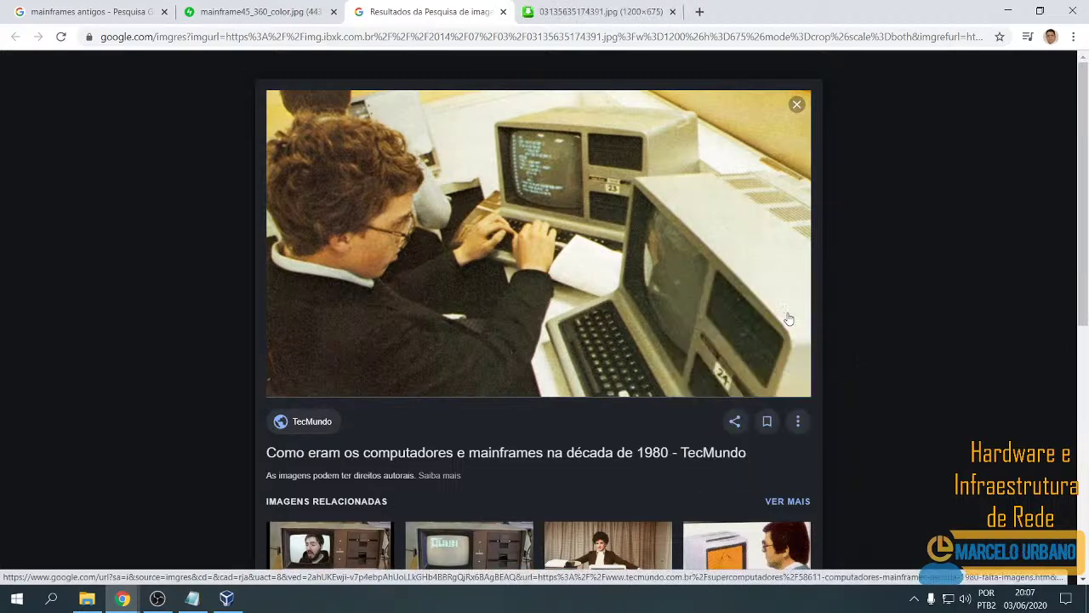
pyautogui.click(503, 12)
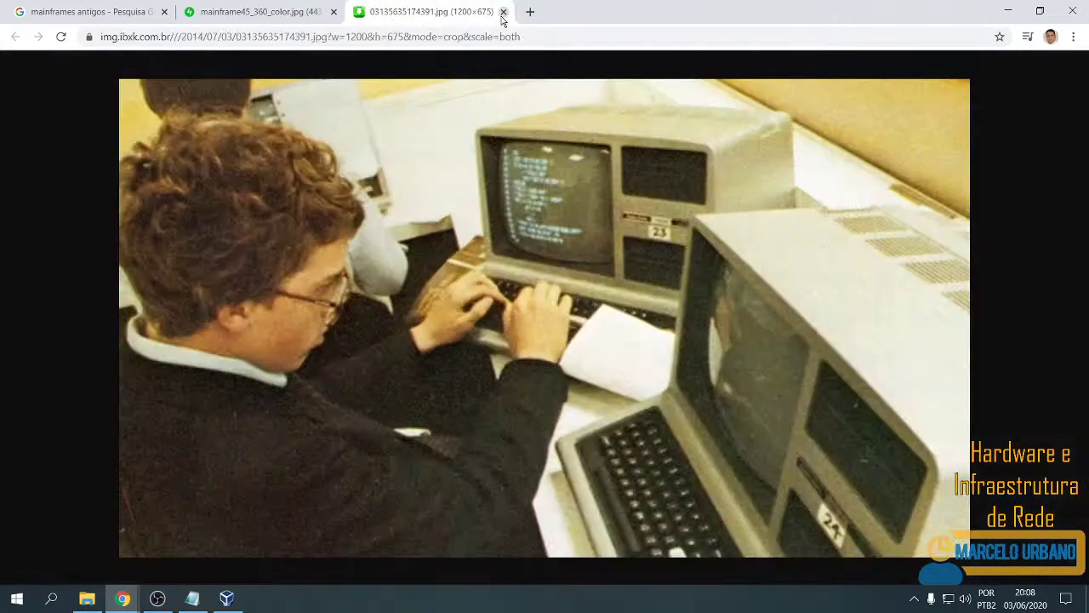
pyautogui.click(503, 12)
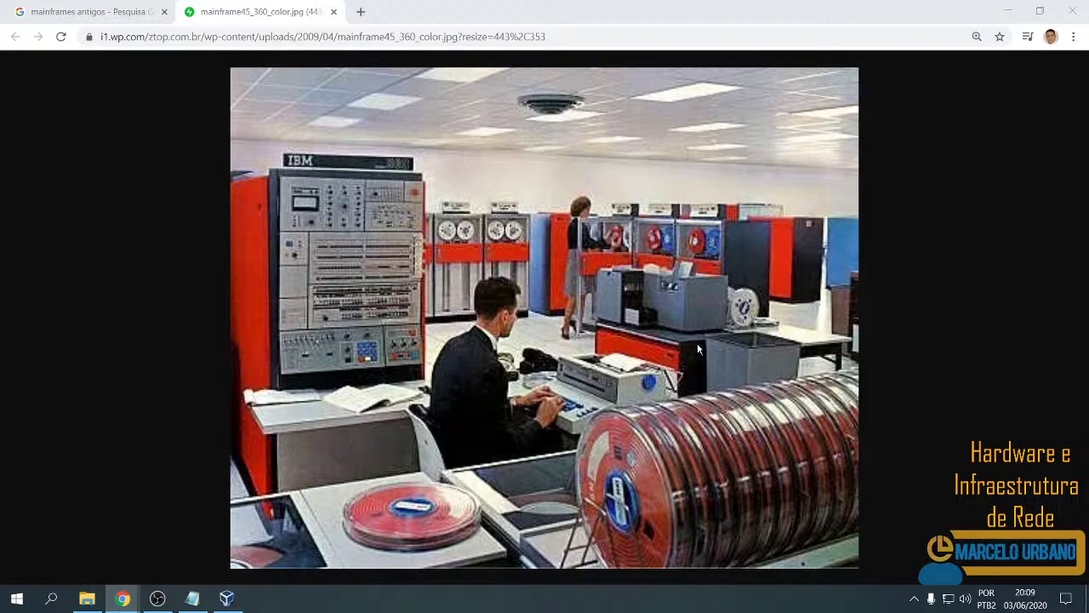
# Reopen the TecMundo 1980s terminals result from the "mainframes antigos" images and open its full-size image in another tab.
pyautogui.click(99, 14)
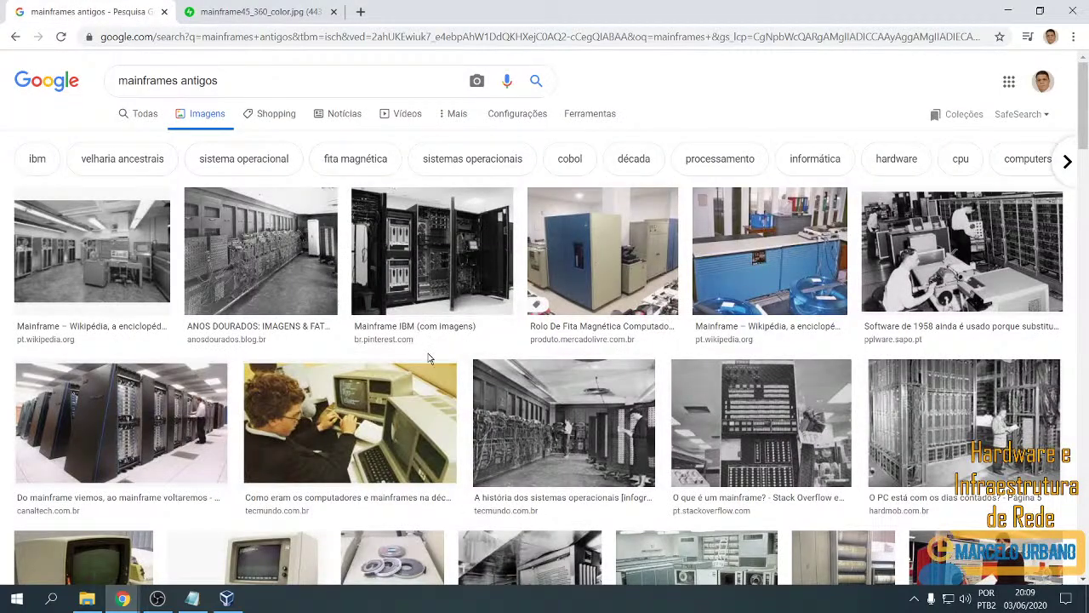
pyautogui.scroll(-2, 391, 402)
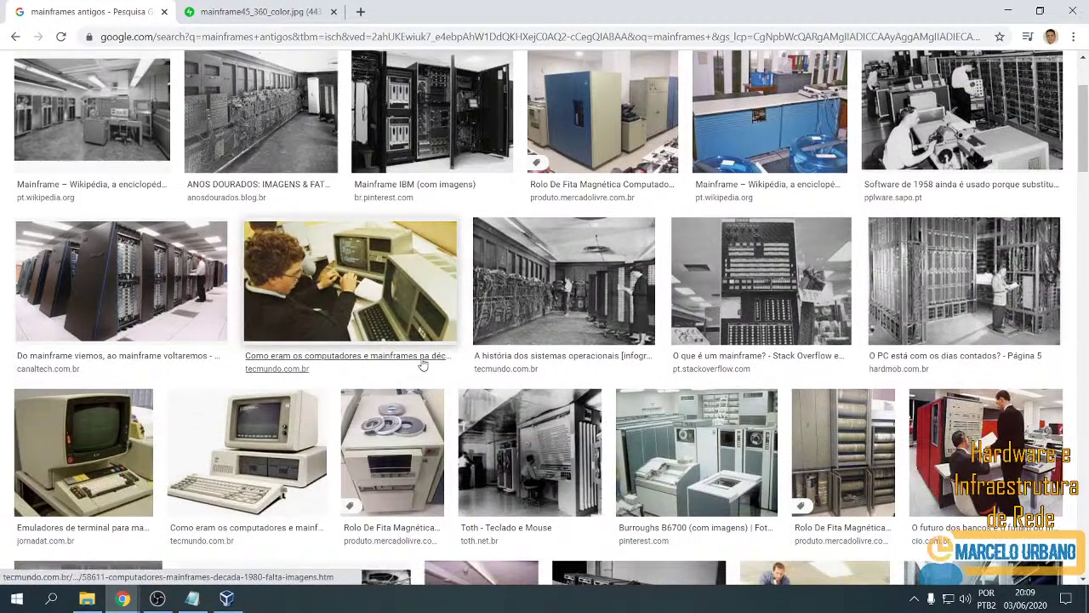
pyautogui.click(376, 271)
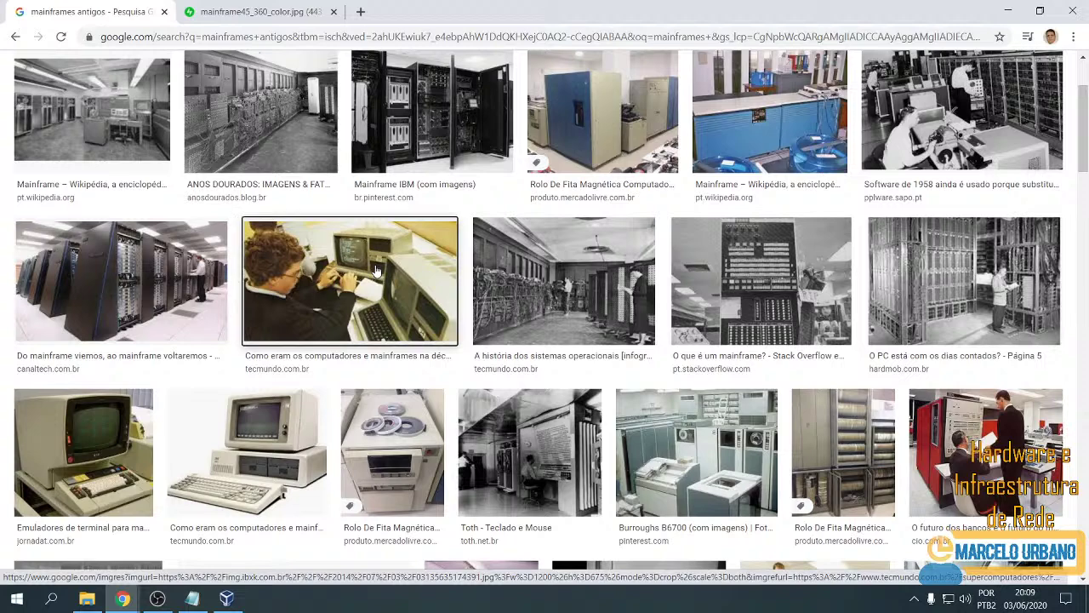
pyautogui.click(256, 12)
pyautogui.rightClick(590, 313)
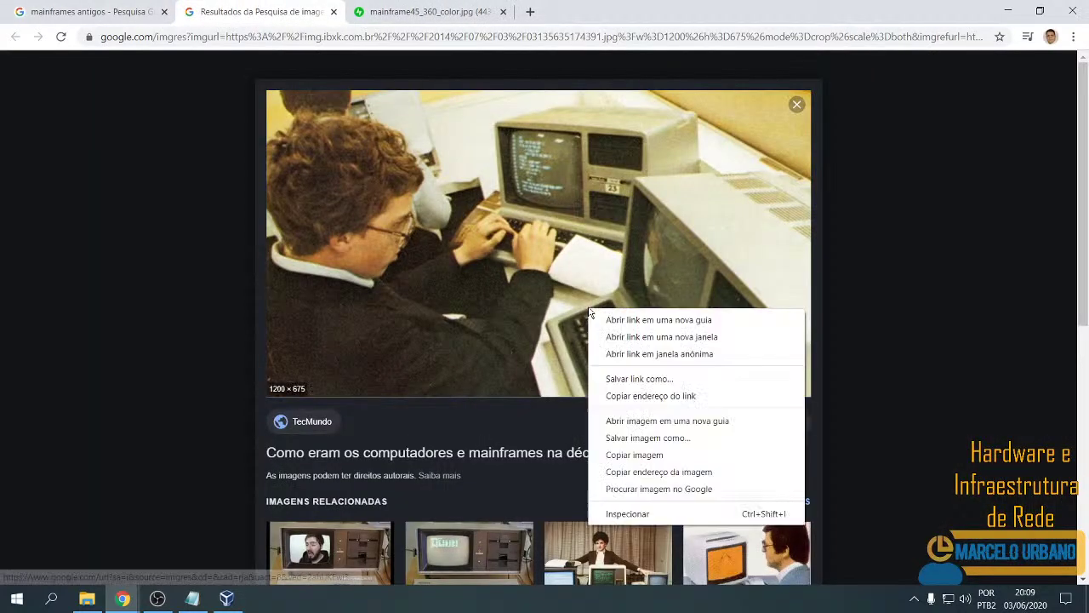
pyautogui.click(737, 421)
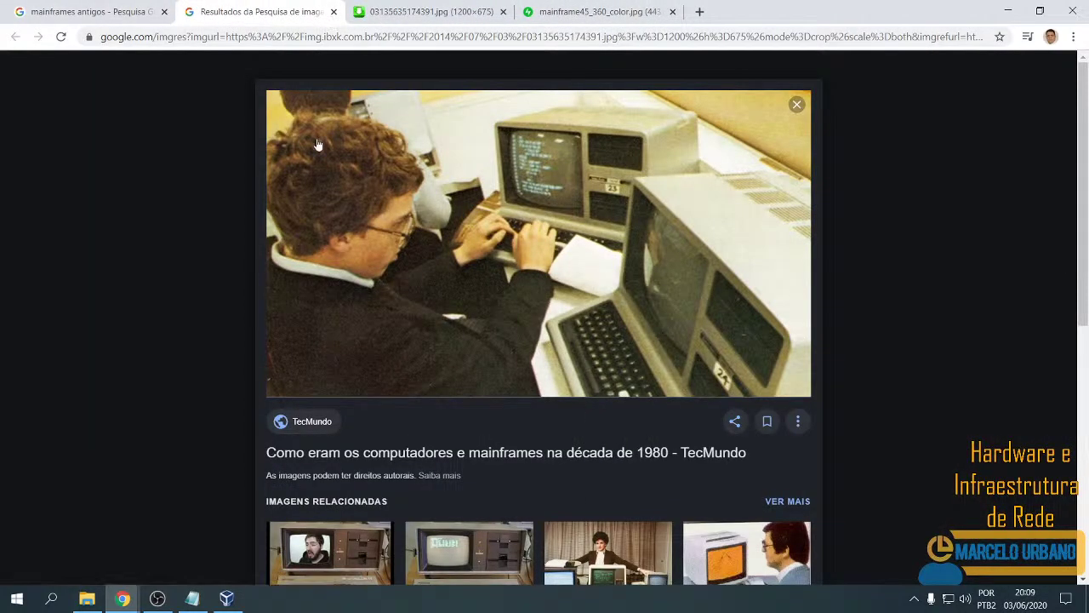
pyautogui.scroll(-2, 317, 145)
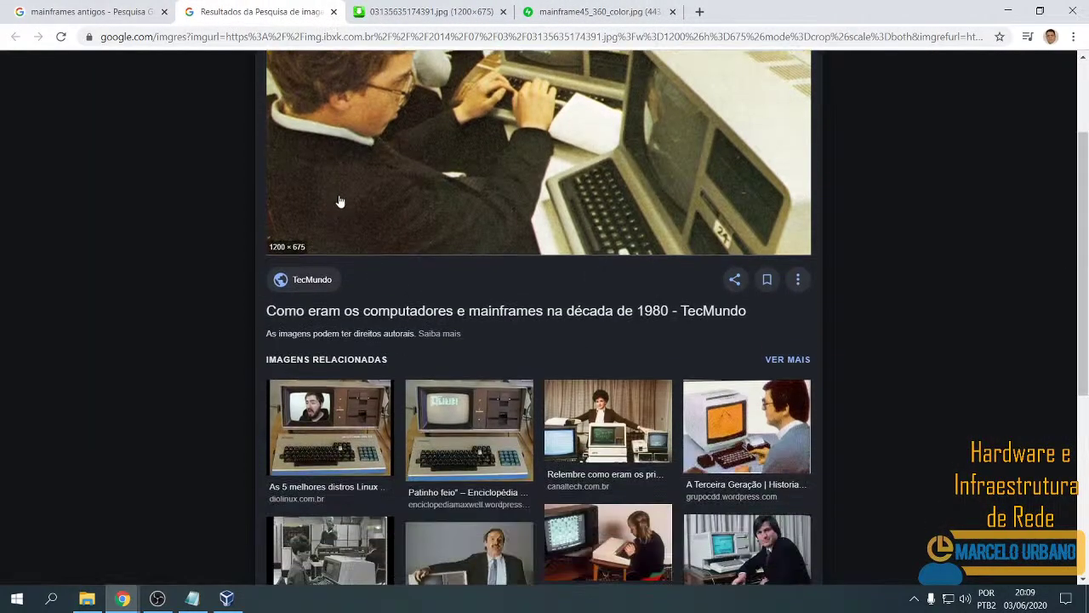
# Close the TecMundo result tab and compare the full-size photos of the 1980s terminals and the IBM mainframe room.
pyautogui.click(334, 11)
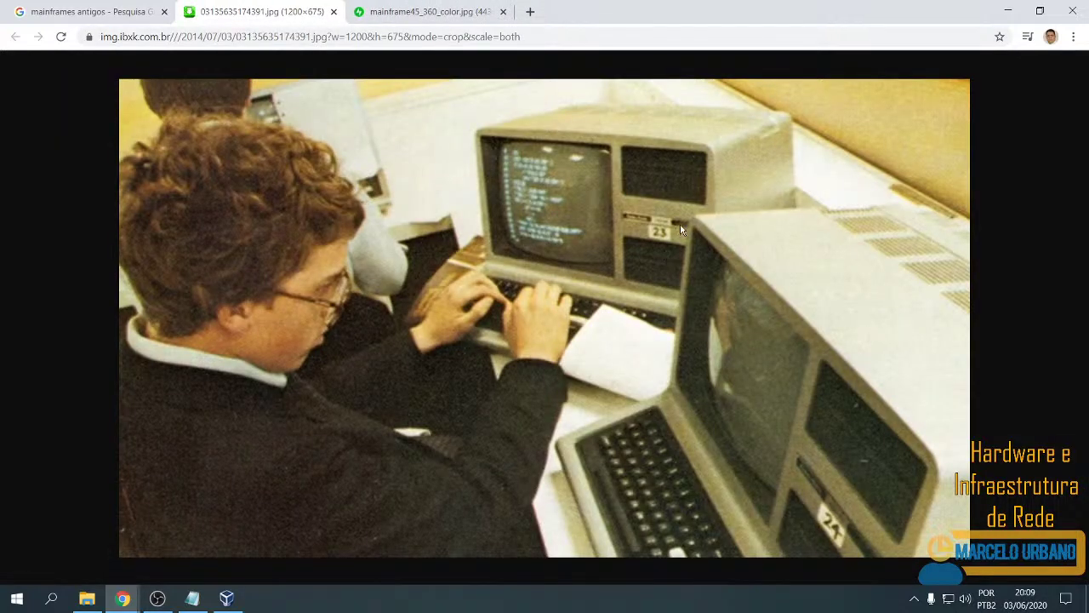
pyautogui.click(430, 11)
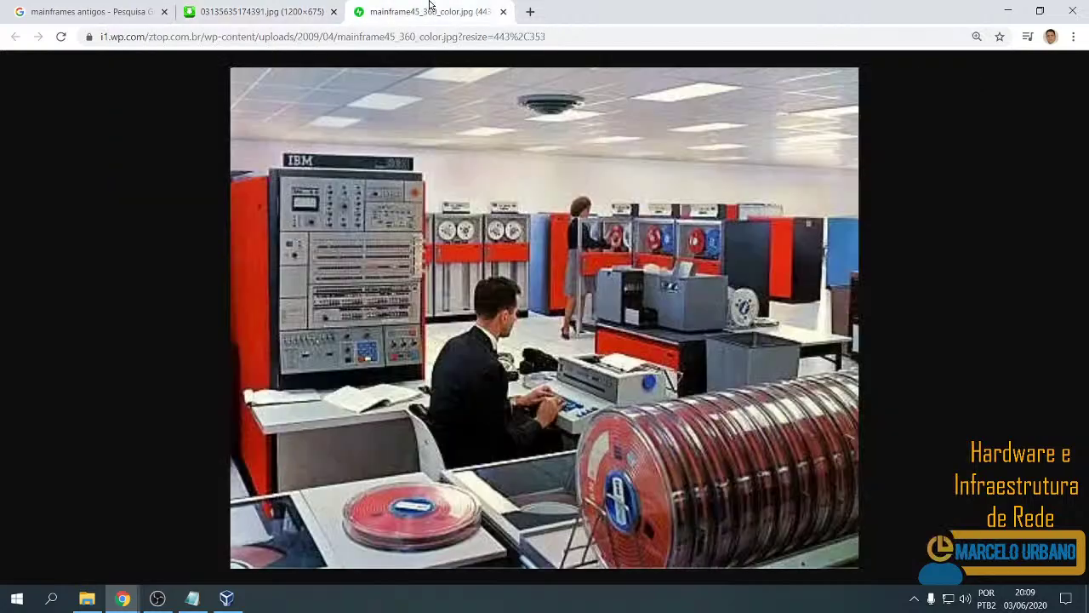
pyautogui.hotkey('ctrl', 'shift', 'Tab')
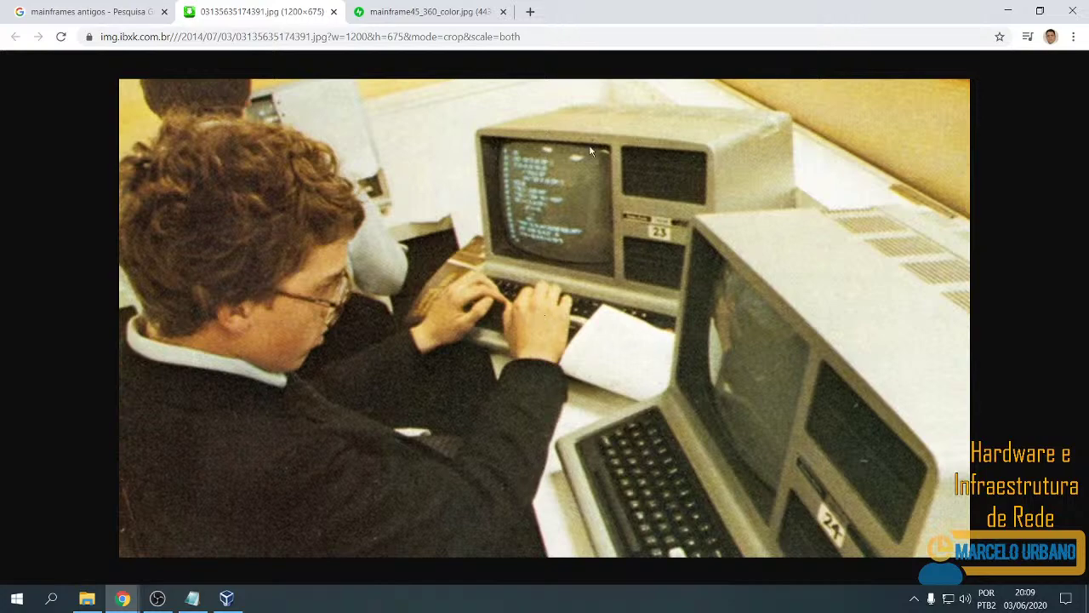
pyautogui.click(412, 14)
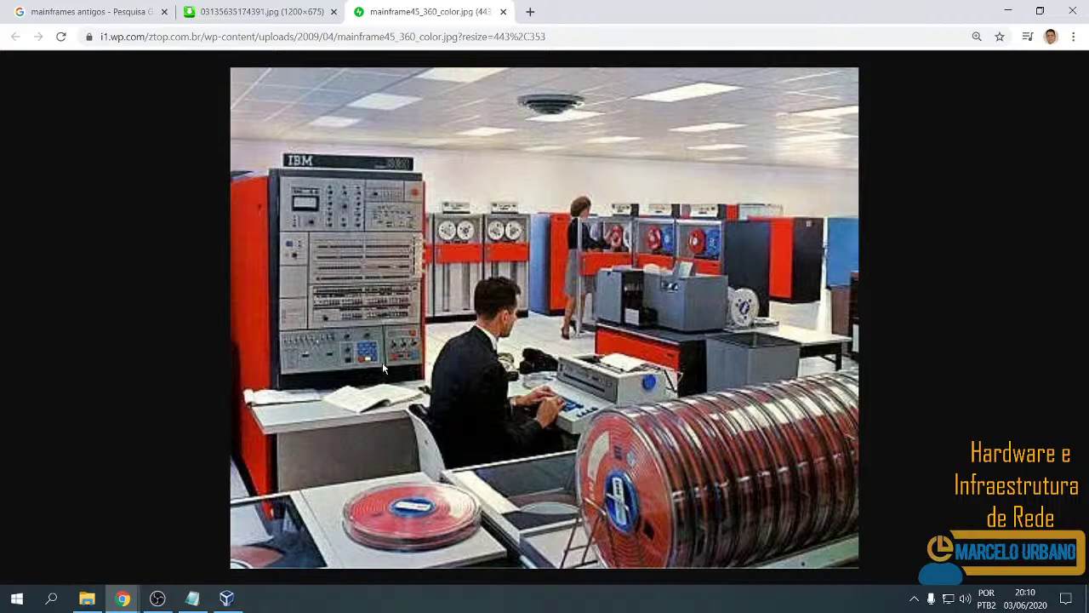
pyautogui.click(280, 9)
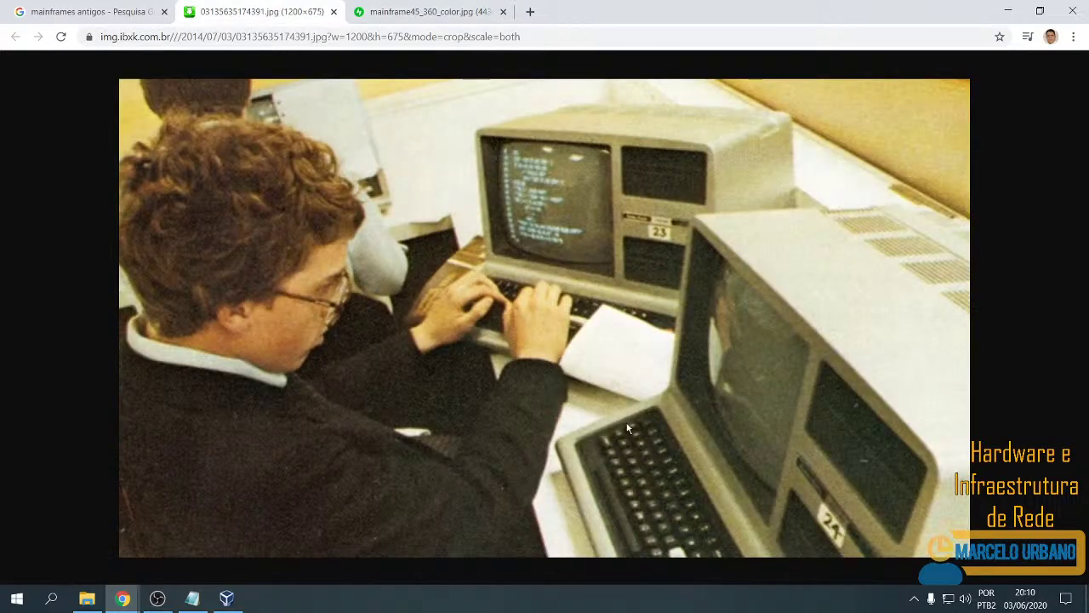
pyautogui.click(434, 9)
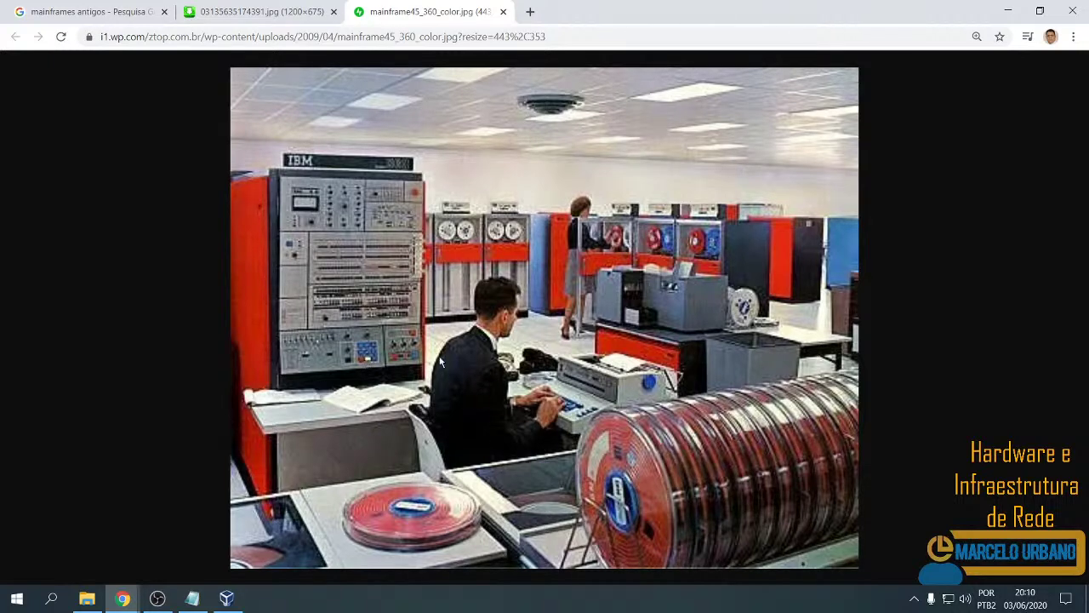
pyautogui.click(294, 12)
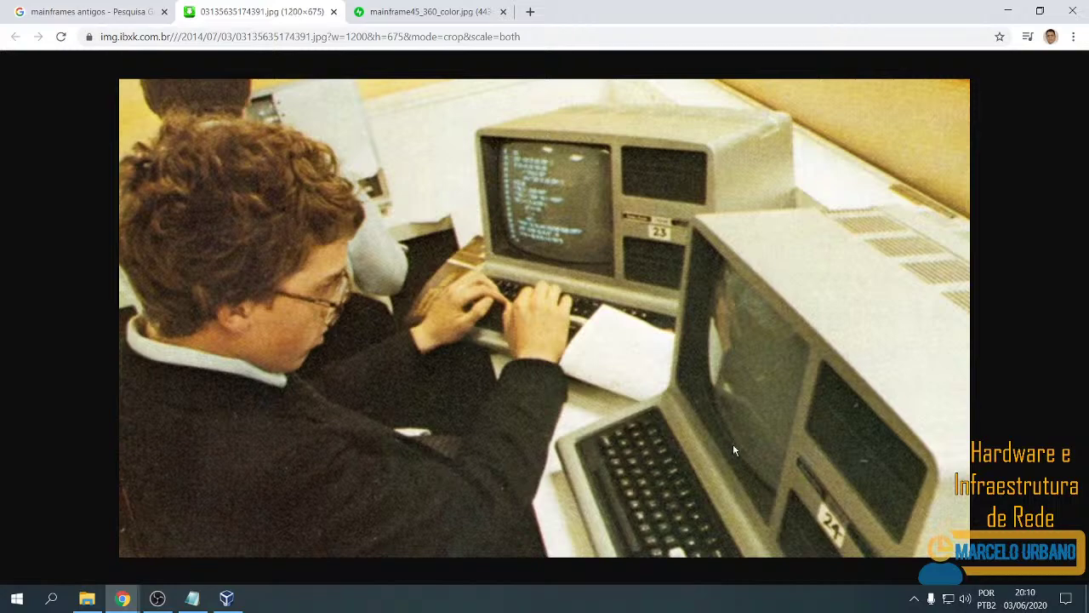
pyautogui.click(425, 12)
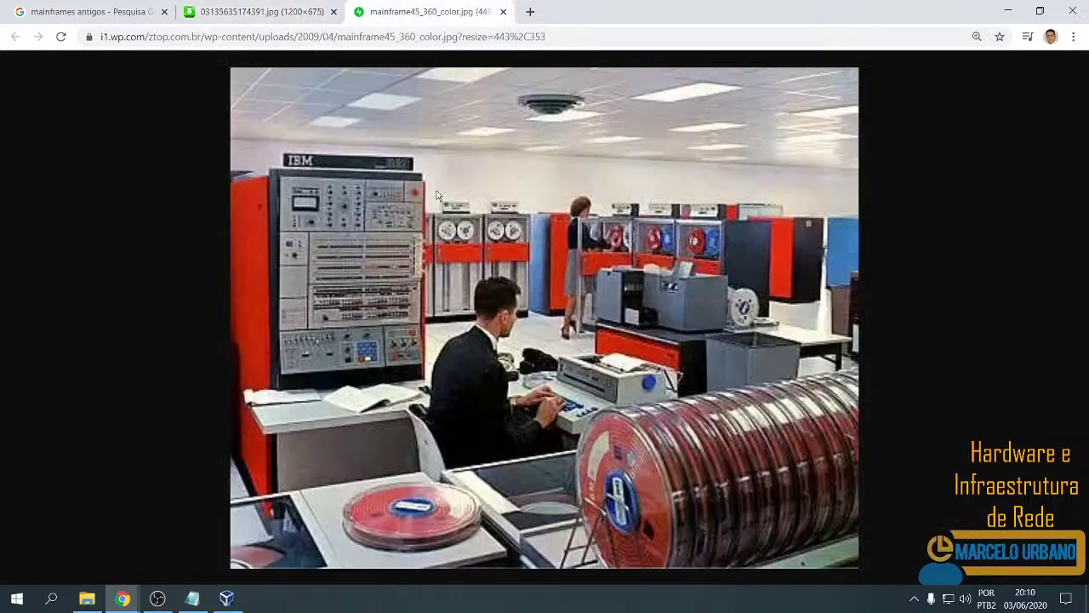
pyautogui.click(277, 8)
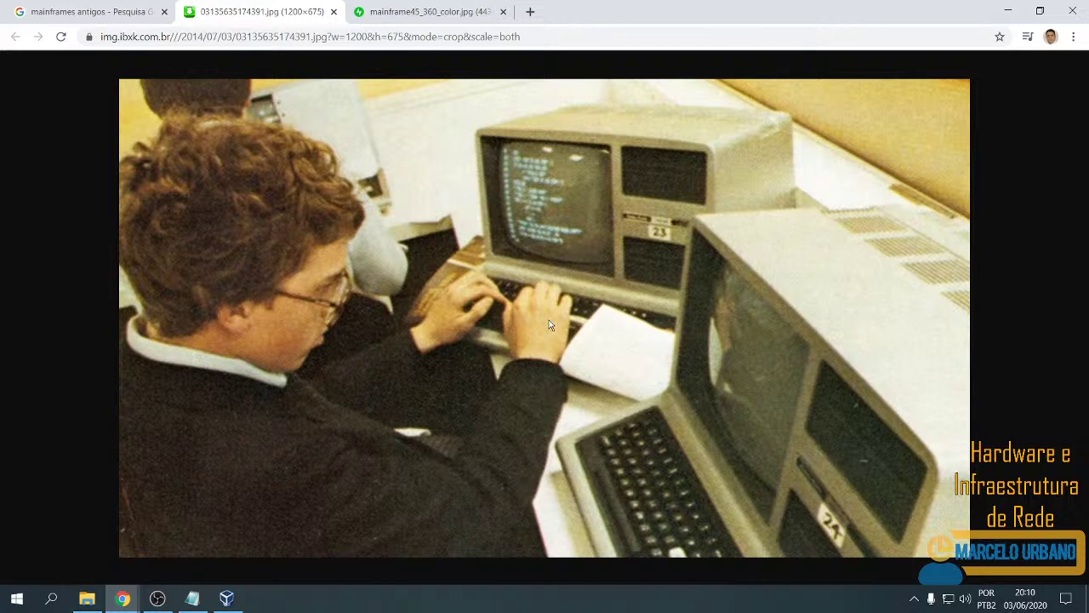
pyautogui.click(446, 11)
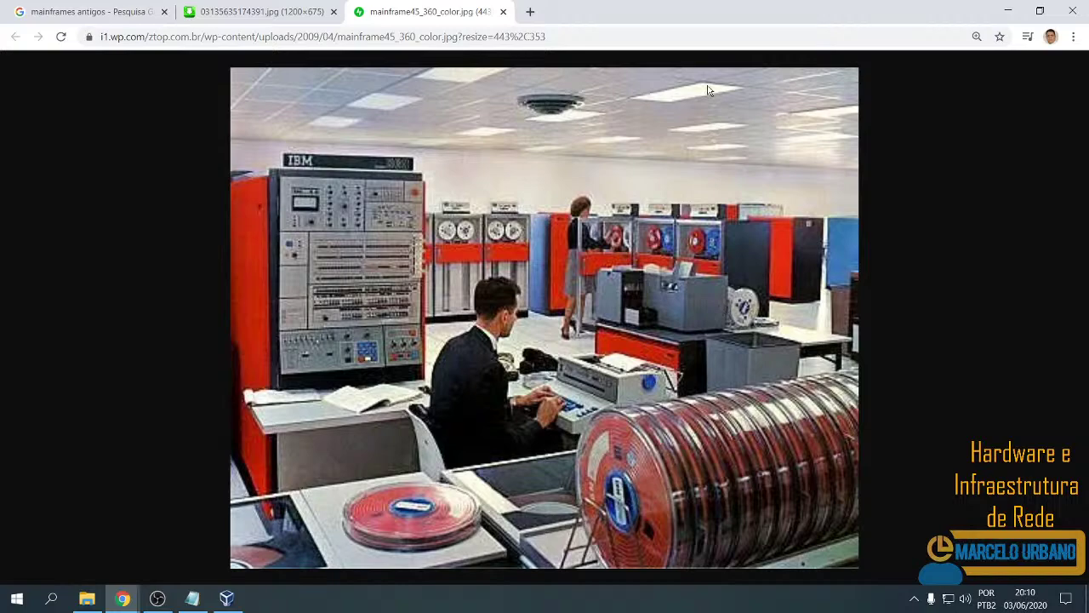
# Close both full-size image tabs and change the image search to "mainframes system/360".
pyautogui.click(503, 12)
pyautogui.click(332, 12)
pyautogui.click(333, 12)
pyautogui.scroll(3, 332, 110)
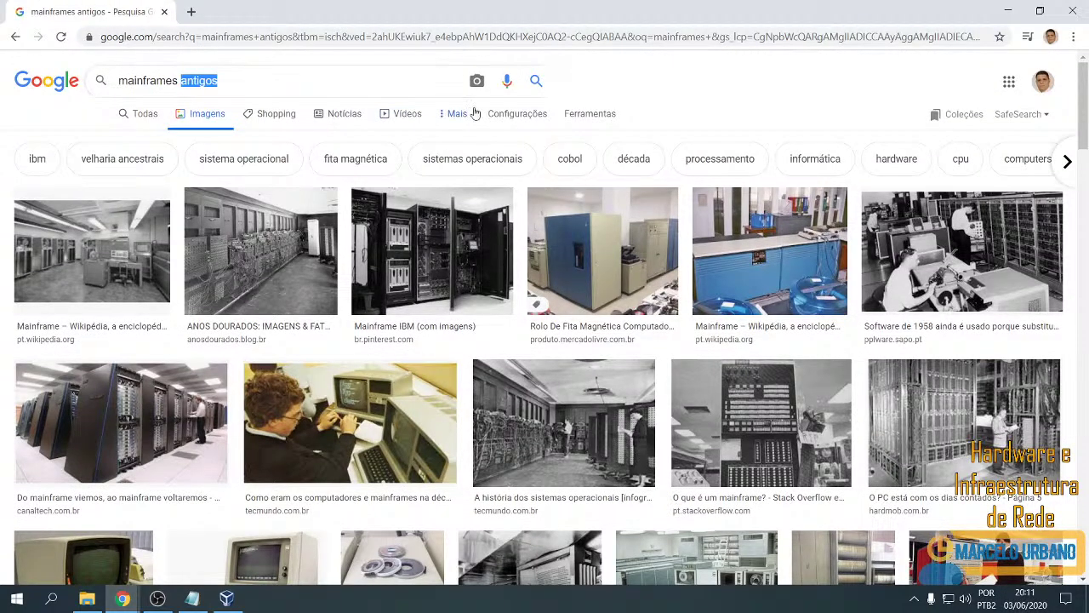
pyautogui.write('system/360')
pyautogui.press('Return')
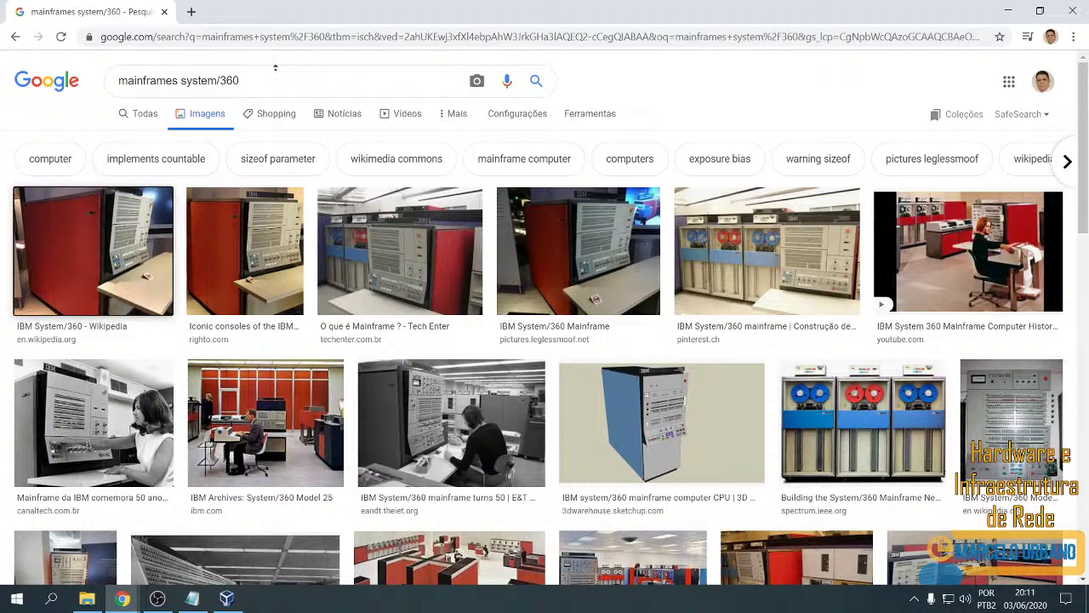
# From the Wikipedia result's related images, open the "Iconic consoles of the IBM System/360" picture at full size in its own tab and view it.
pyautogui.click(126, 235)
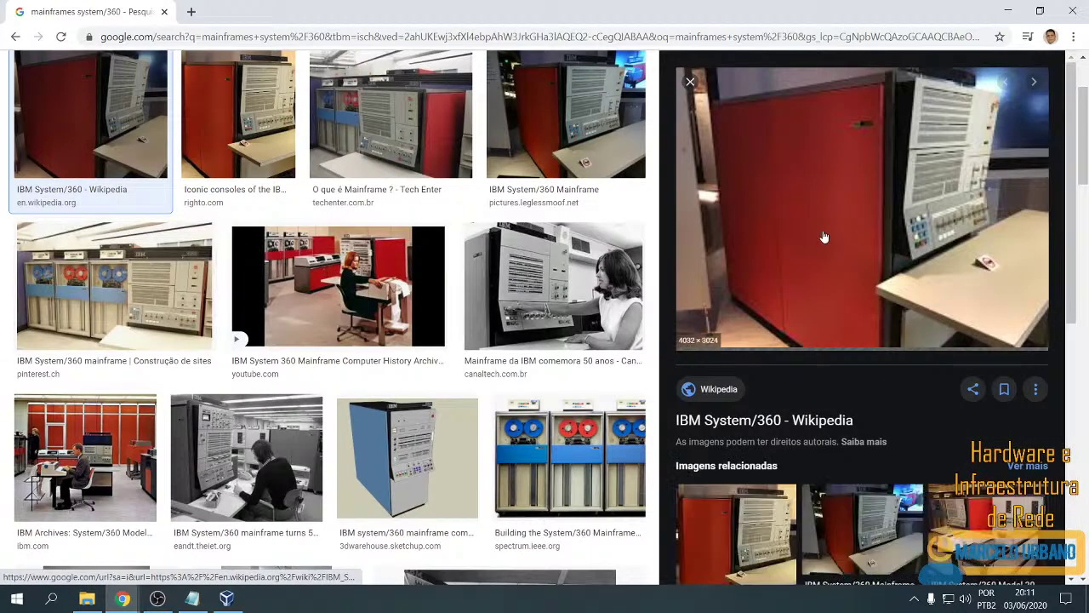
pyautogui.scroll(-2, 823, 257)
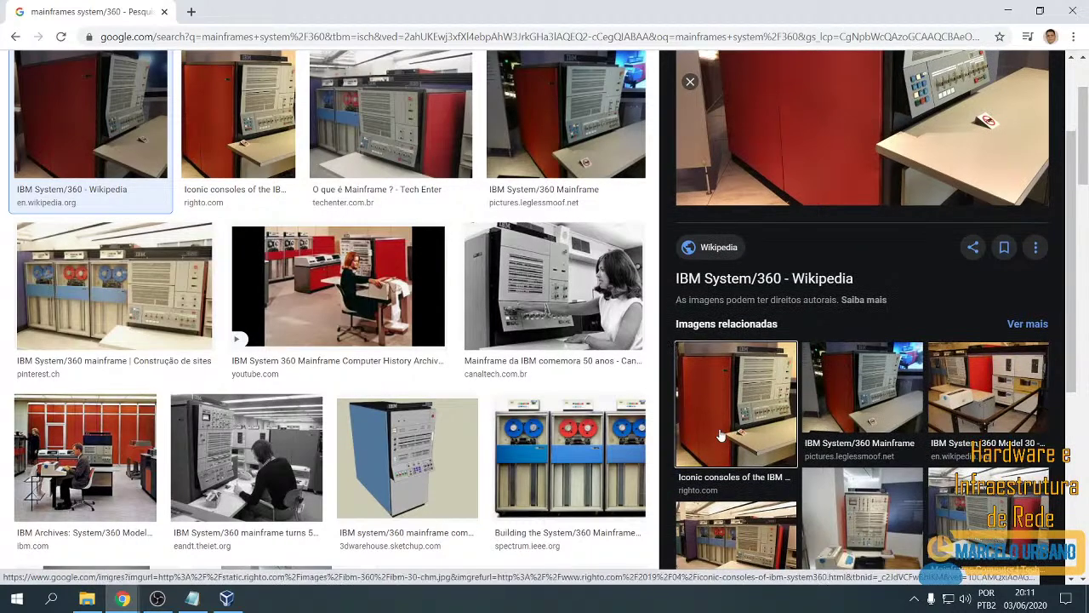
pyautogui.click(876, 324)
pyautogui.rightClick(879, 313)
pyautogui.click(994, 398)
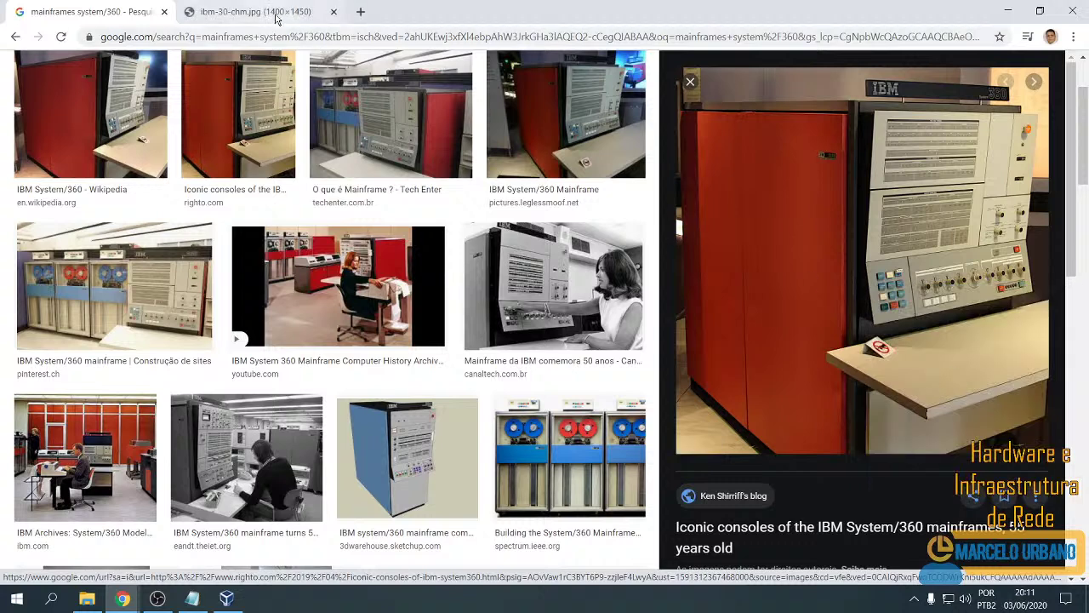
pyautogui.hotkey('ctrl', 'Tab')
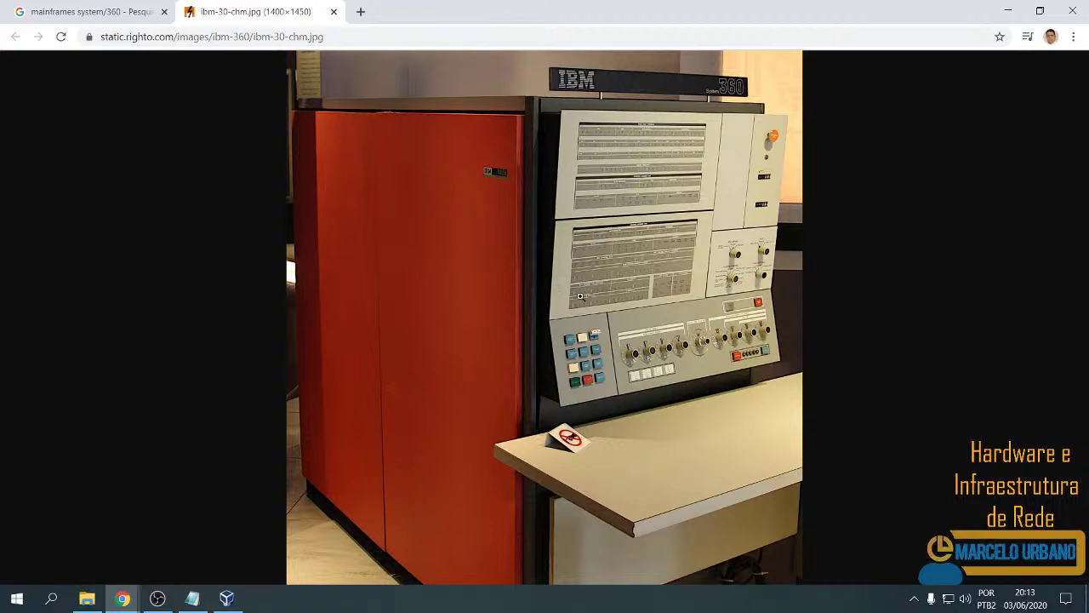
# Preview the Pinterest photo of the red System/360 cabinets from the search results, and compare it with the full-size console picture.
pyautogui.click(94, 12)
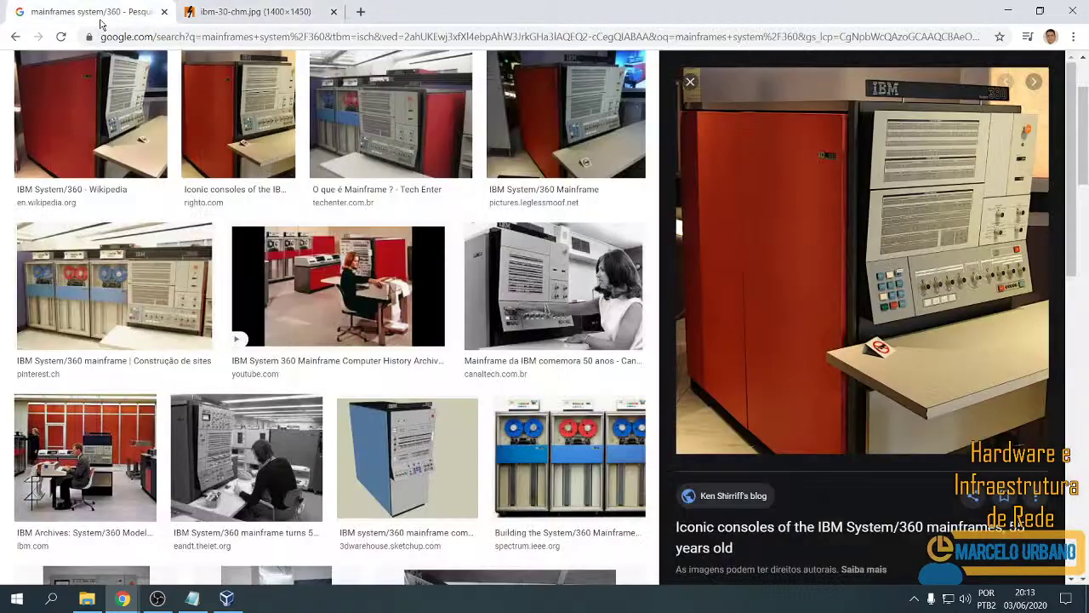
pyautogui.click(15, 36)
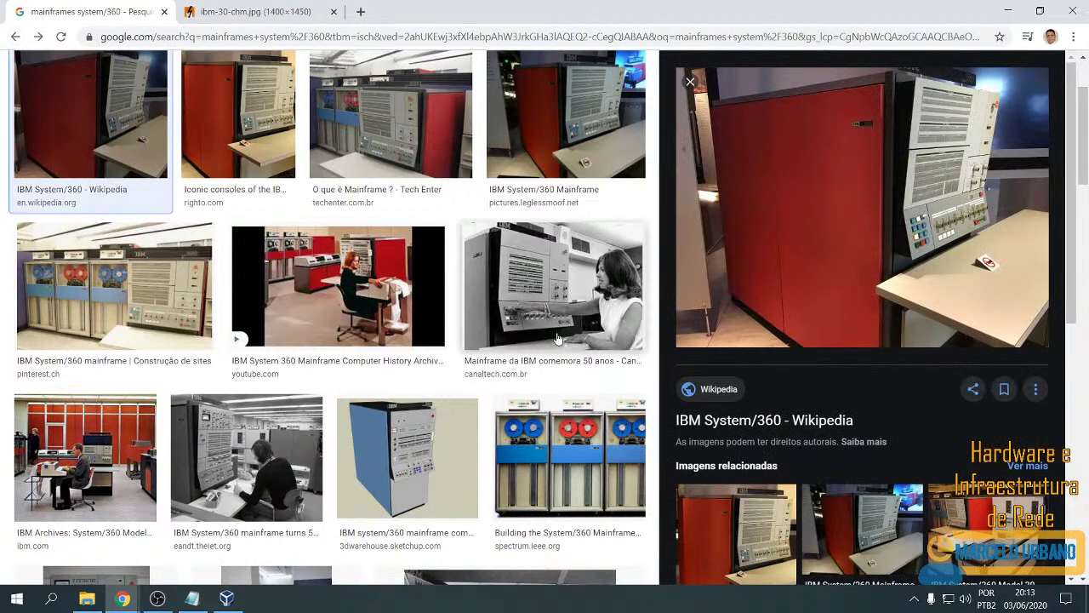
pyautogui.click(15, 37)
pyautogui.scroll(-1, 506, 316)
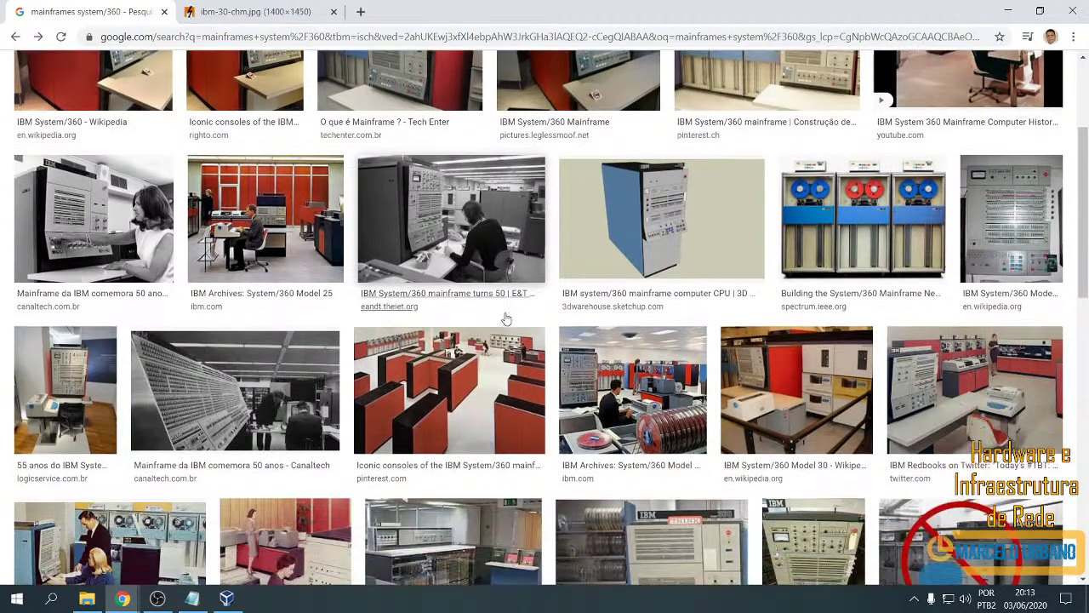
pyautogui.click(509, 379)
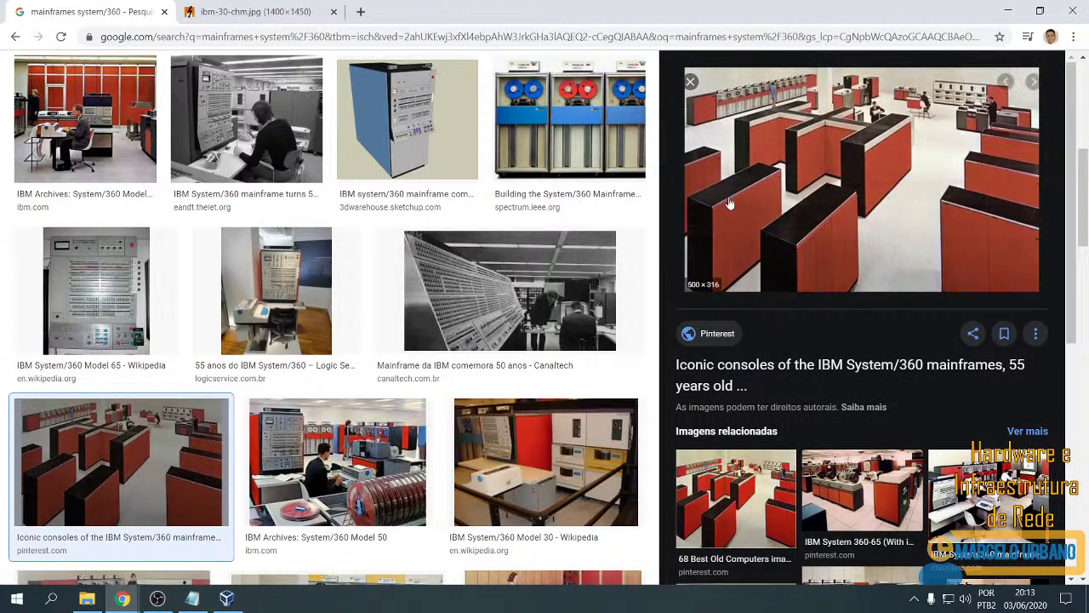
pyautogui.click(280, 10)
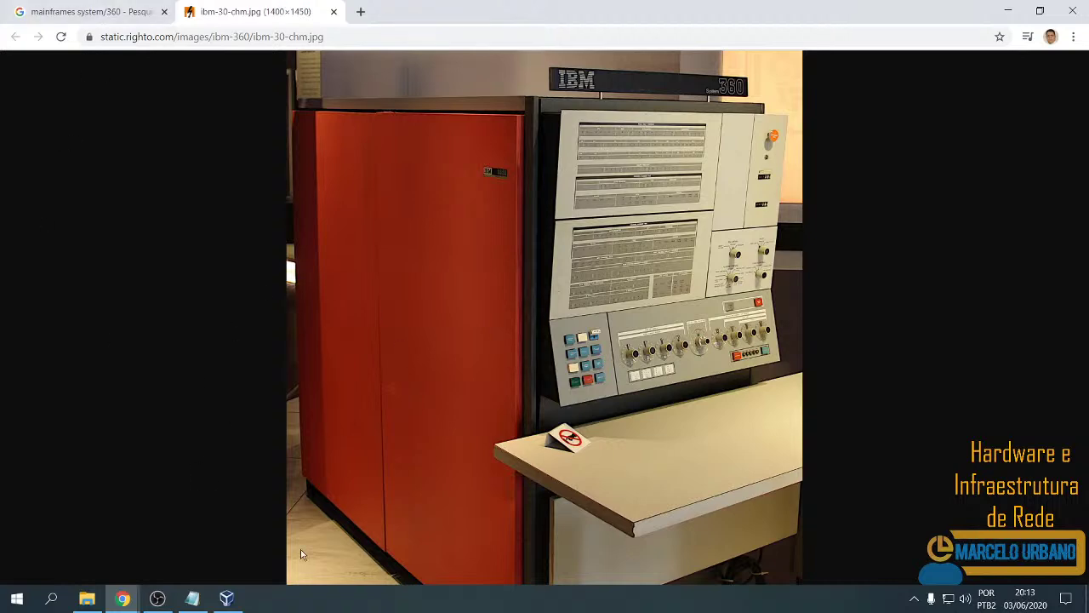
# Look through the remaining System/360 images, and replace the image search with "computador anos 60".
pyautogui.click(106, 11)
pyautogui.scroll(-4, 385, 395)
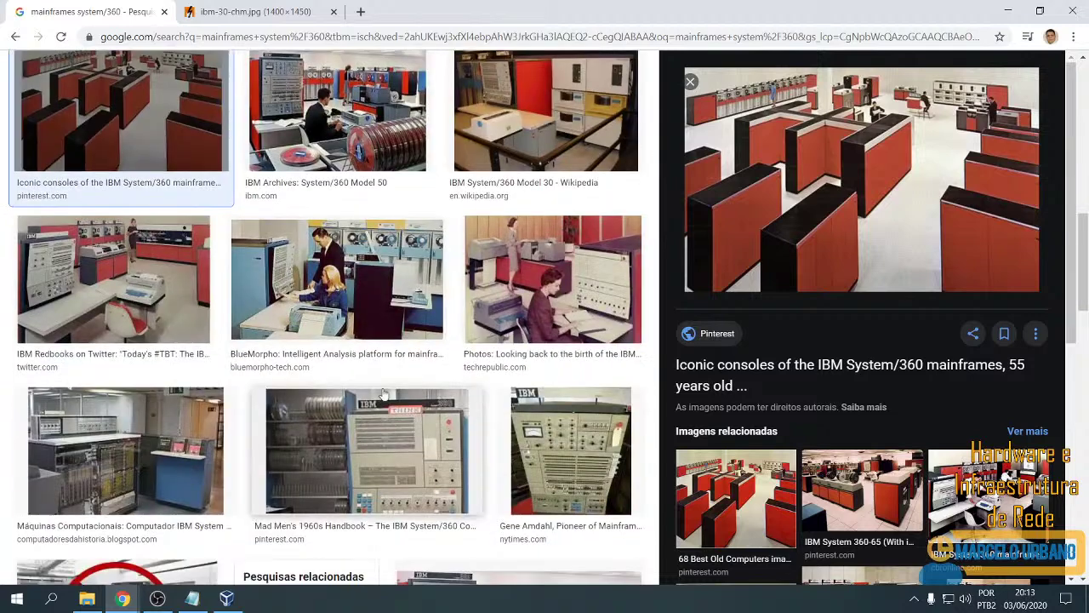
pyautogui.scroll(-3, 374, 375)
pyautogui.scroll(-2, 389, 376)
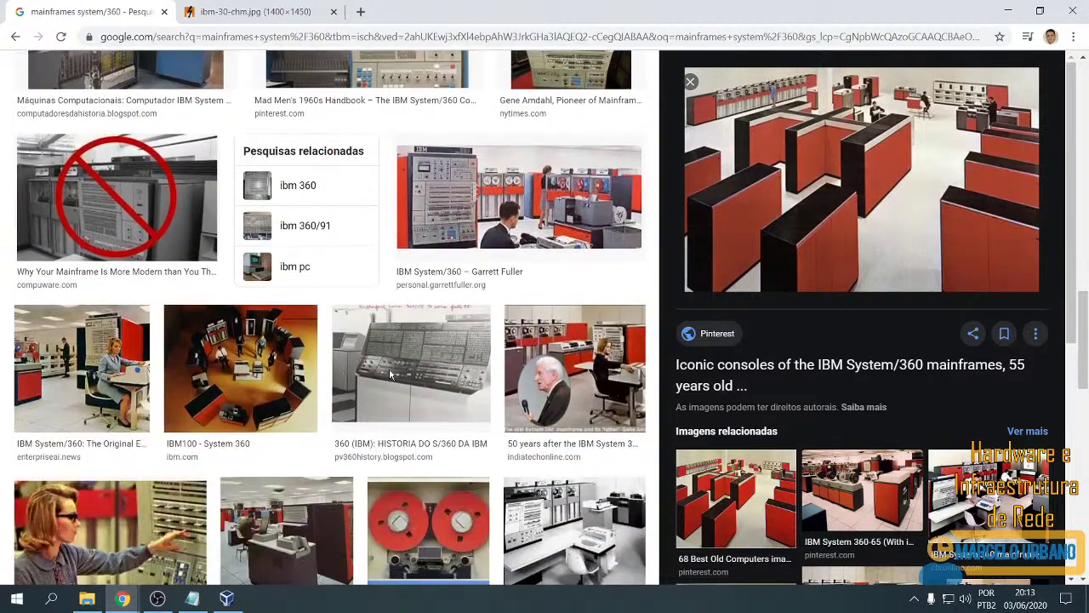
pyautogui.scroll(-2, 383, 394)
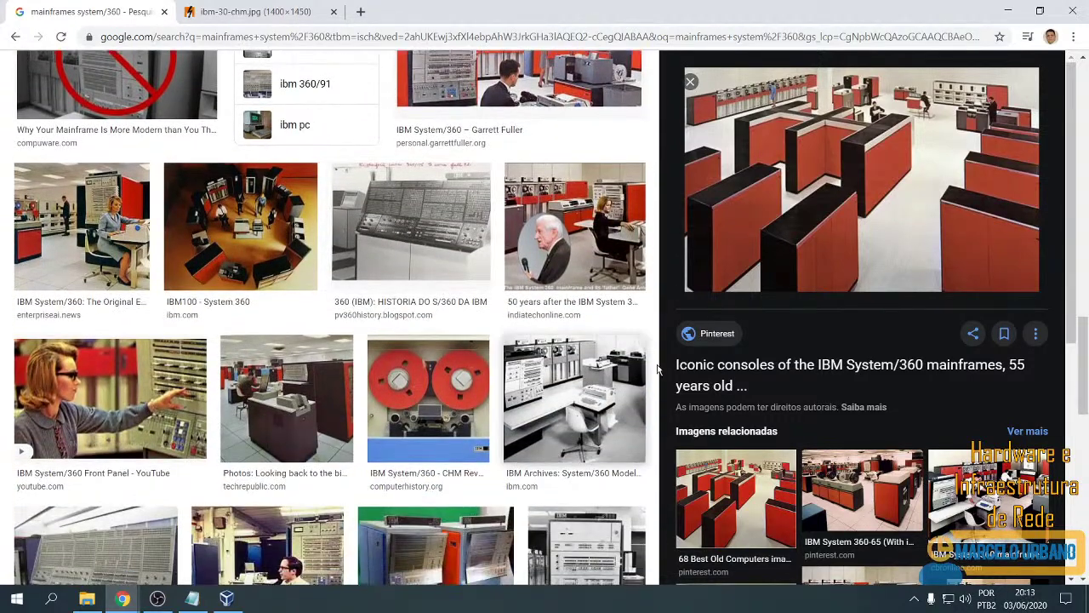
pyautogui.scroll(12, 569, 396)
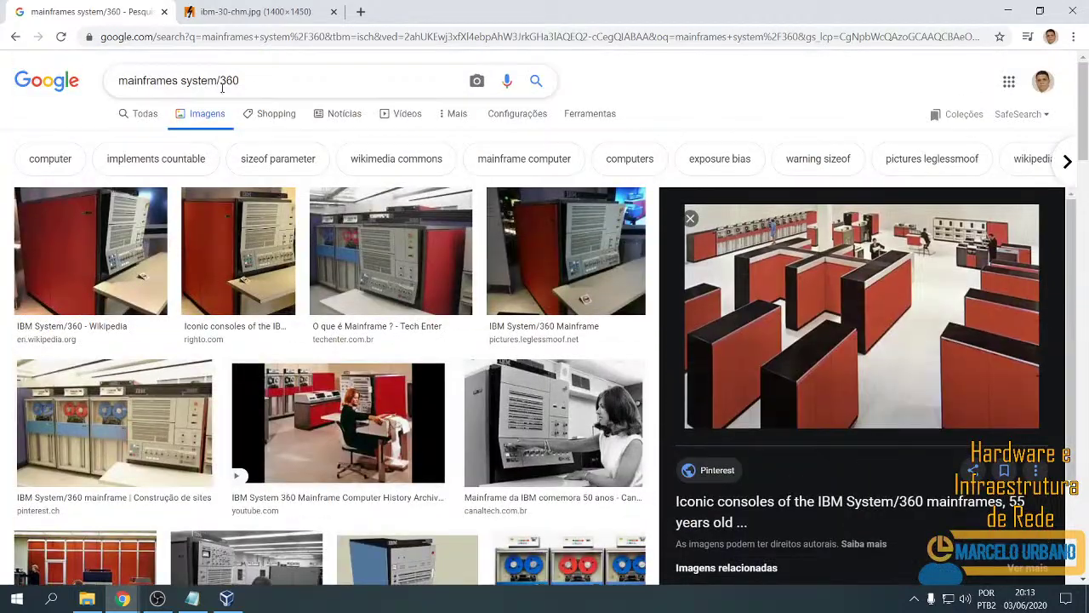
pyautogui.tripleClick(222, 85)
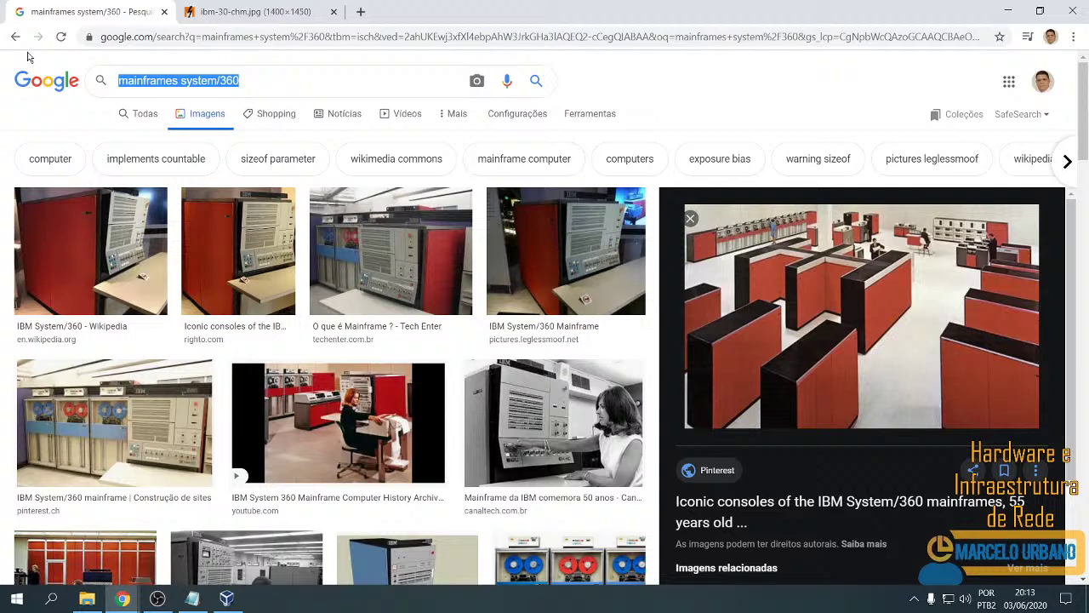
pyautogui.write('computador')
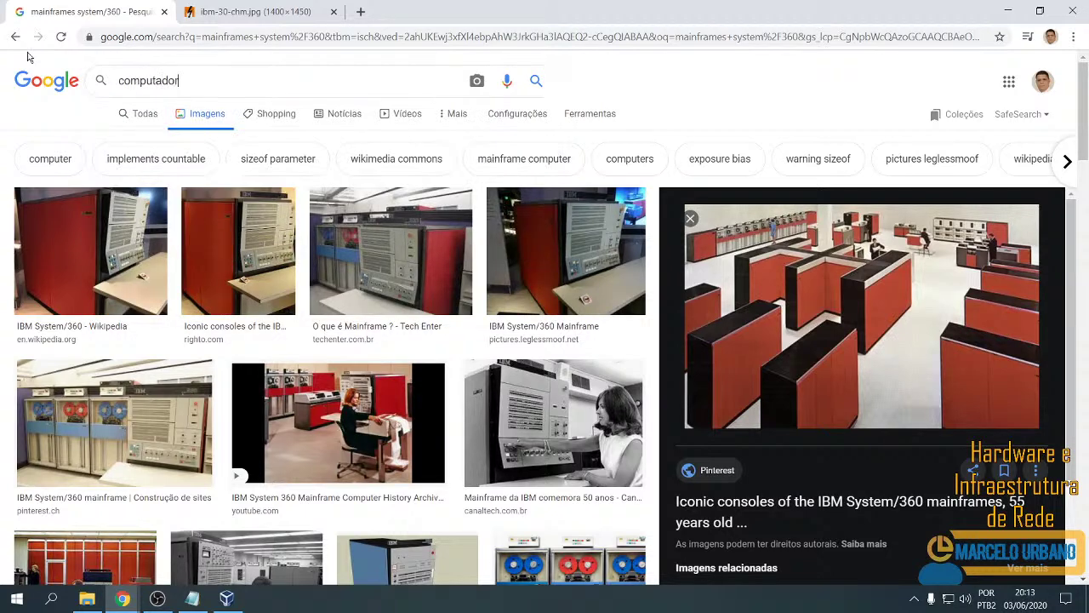
pyautogui.write(' anos 60')
pyautogui.press('Return')
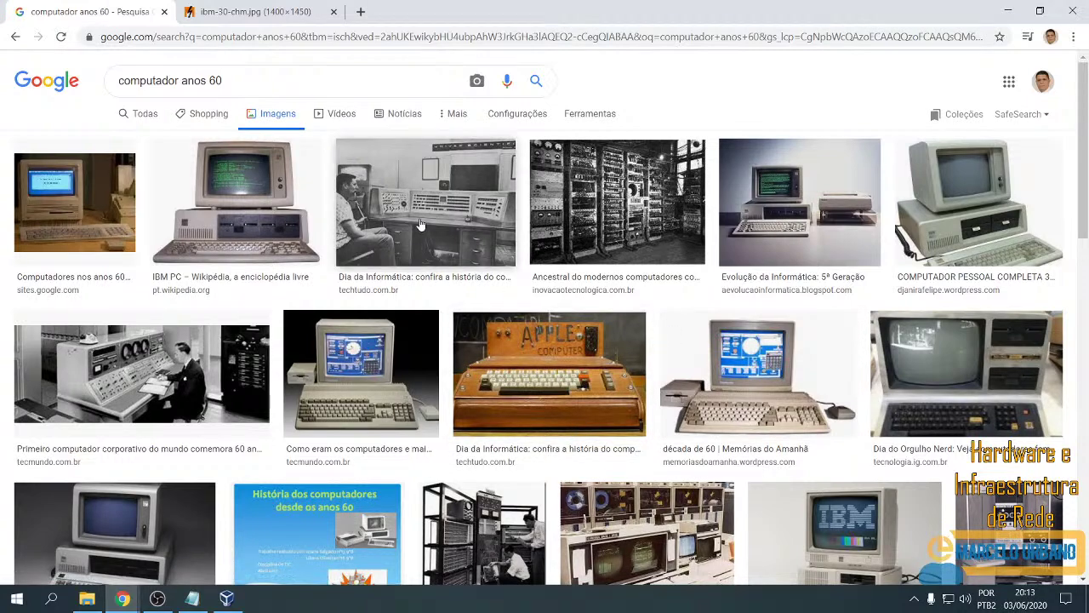
# View the TecMundo picture "Primeiro computador corporativo do mundo comemora 60 anos" at full size in its own tab, and close that tab.
pyautogui.click(141, 375)
pyautogui.rightClick(735, 174)
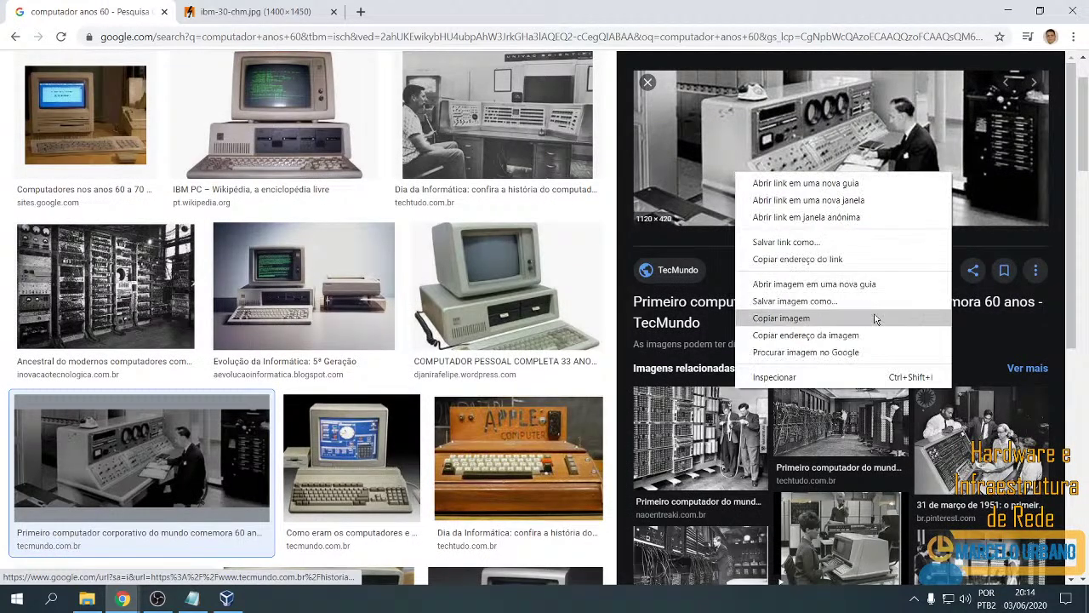
pyautogui.click(893, 279)
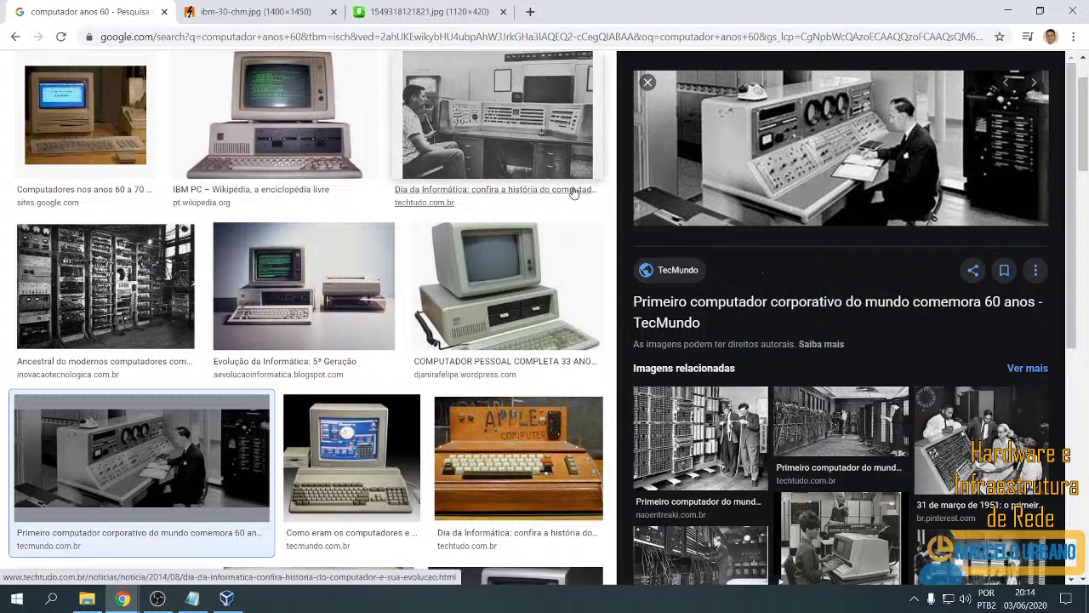
pyautogui.click(409, 23)
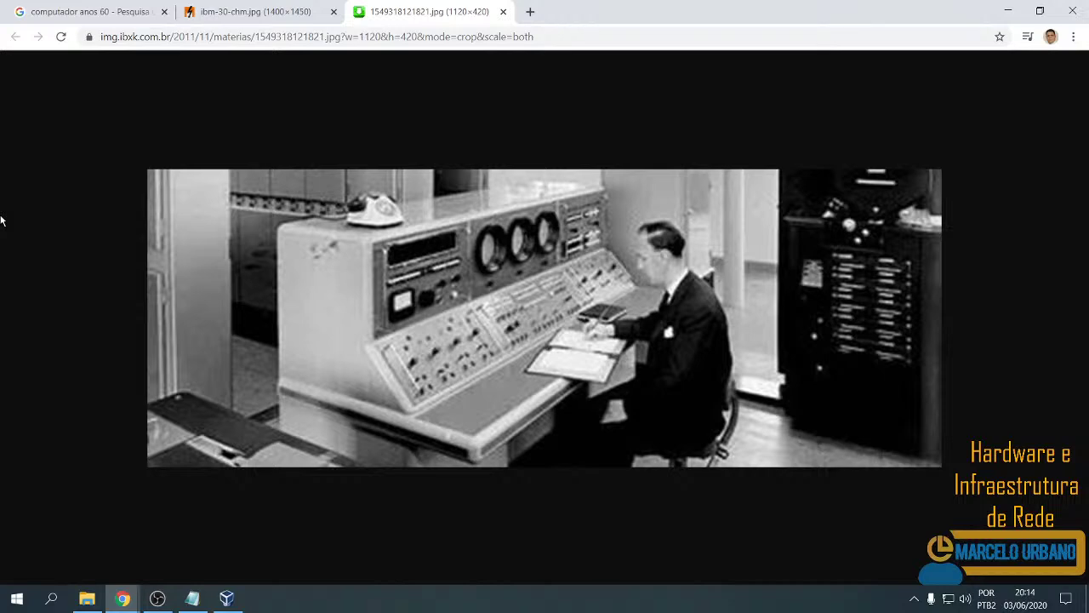
pyautogui.click(504, 13)
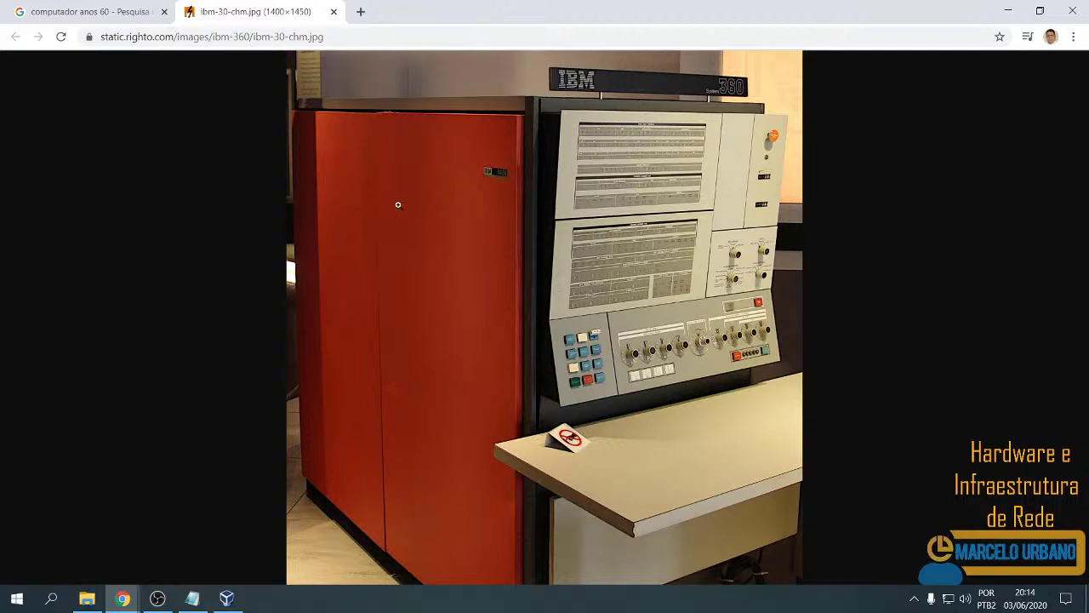
# Go back from the "computador anos 60" results to the "mainframes system/360" results with the Pinterest photo preview.
pyautogui.click(100, 18)
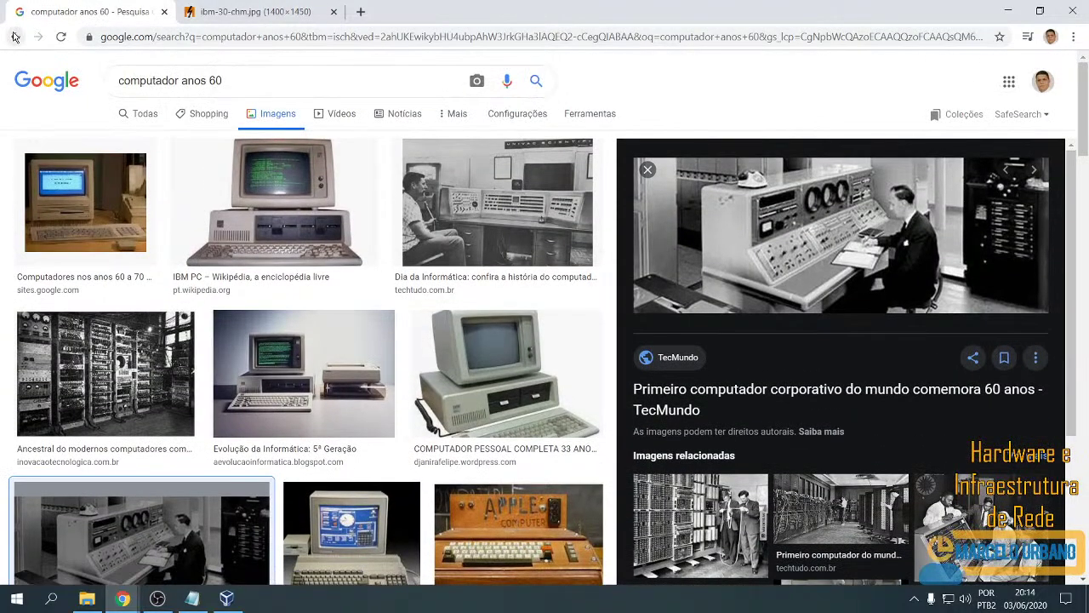
pyautogui.click(14, 36)
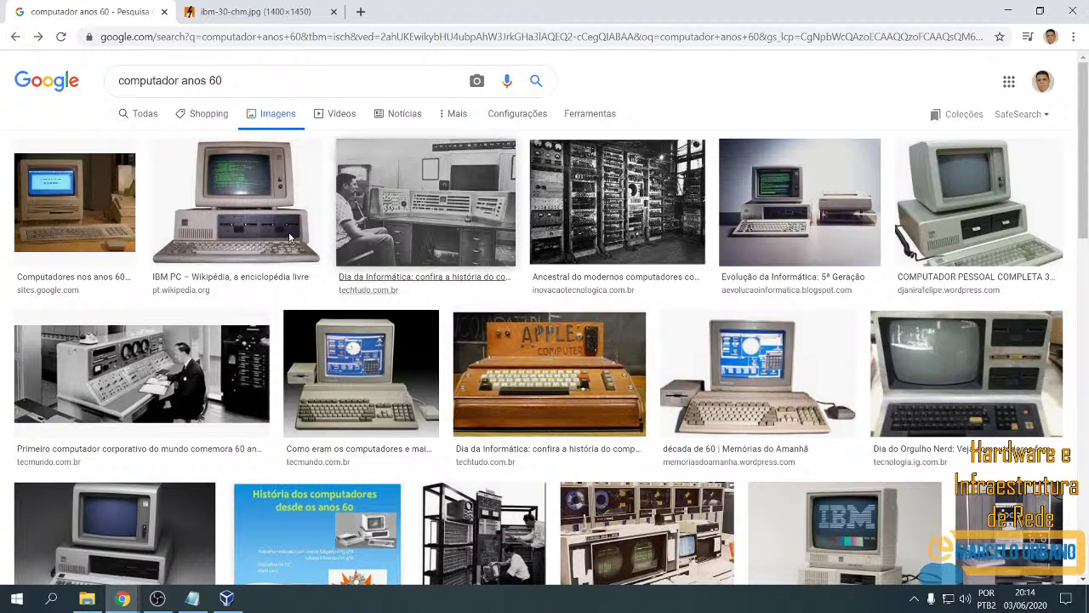
pyautogui.click(14, 41)
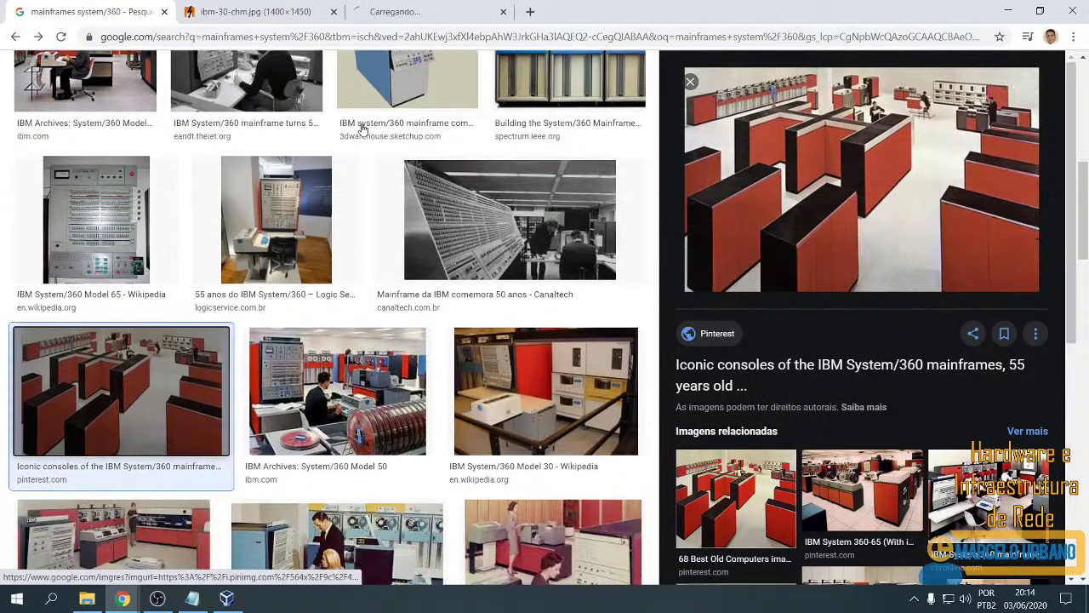
# View the Pinterest photo "Iconic consoles of the IBM System/360 mainframes" at full size in its own tab, and close that tab.
pyautogui.click(430, 11)
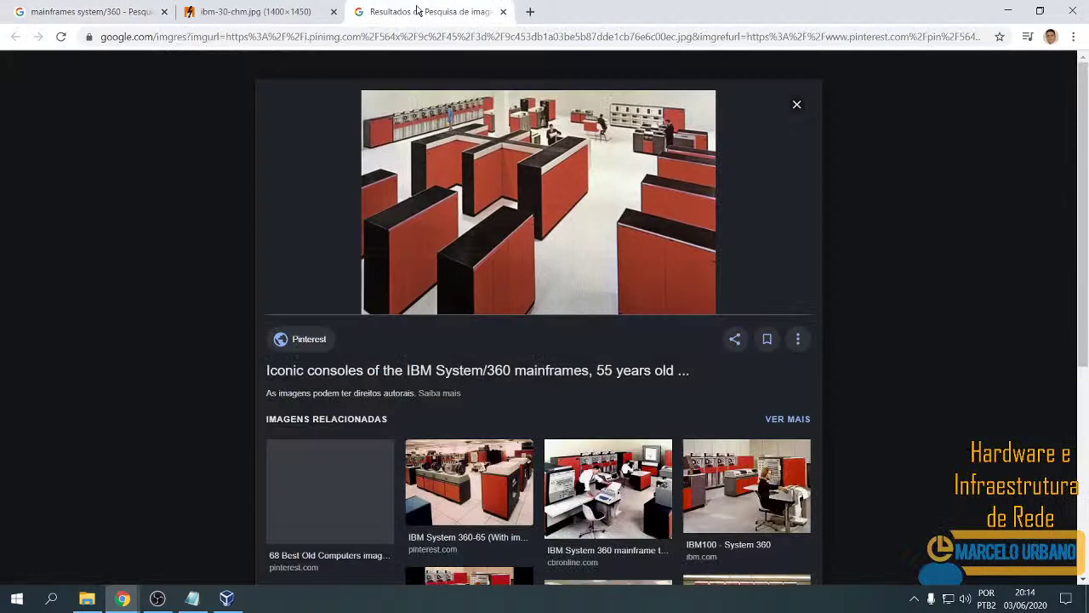
pyautogui.rightClick(601, 190)
pyautogui.click(714, 305)
pyautogui.click(564, 11)
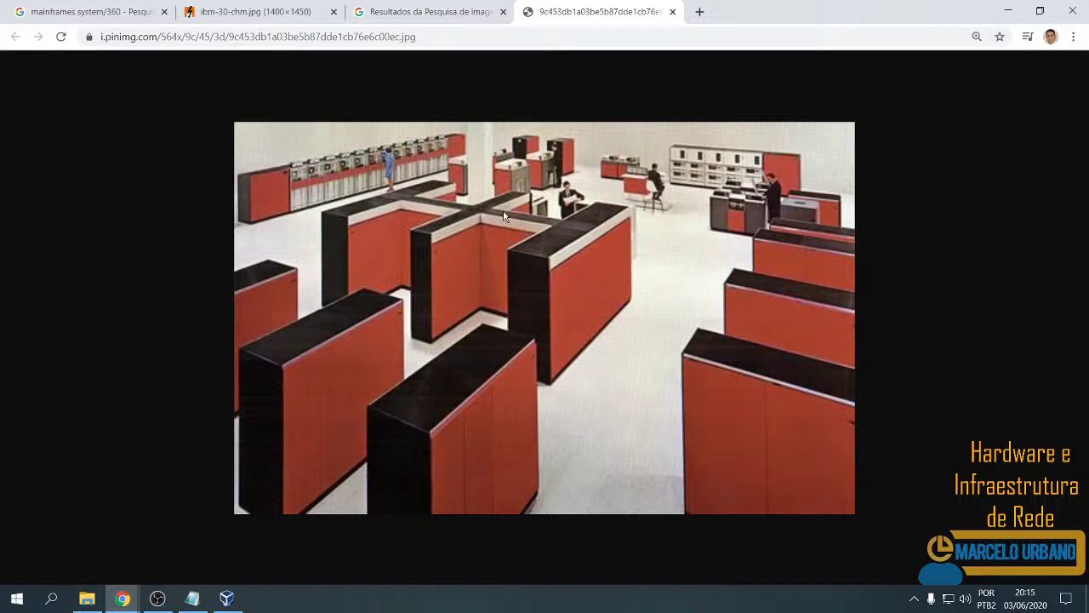
pyautogui.click(672, 12)
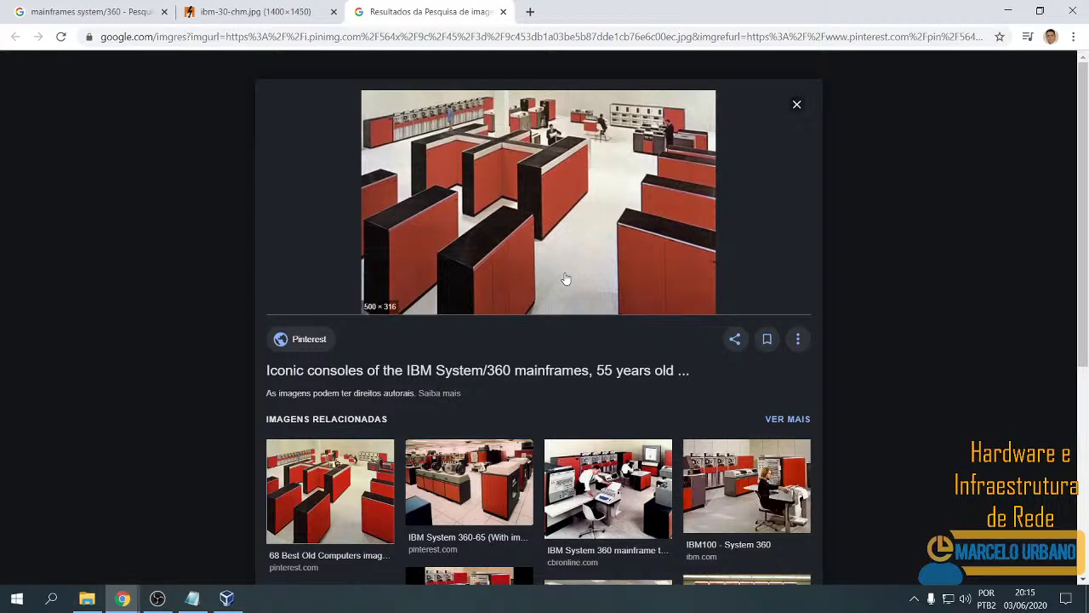
# Look through the related images under the Pinterest photo, and close its preview tab and the ibm-30-chm.jpg tab.
pyautogui.scroll(-1, 596, 323)
pyautogui.scroll(-1, 611, 338)
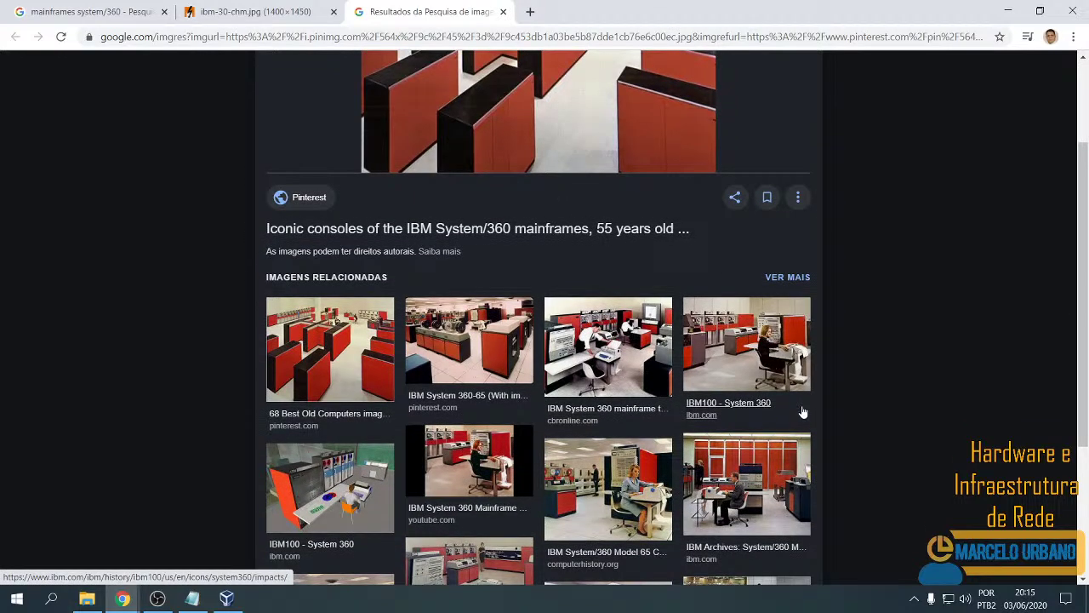
pyautogui.scroll(-1, 803, 406)
pyautogui.scroll(-2, 802, 407)
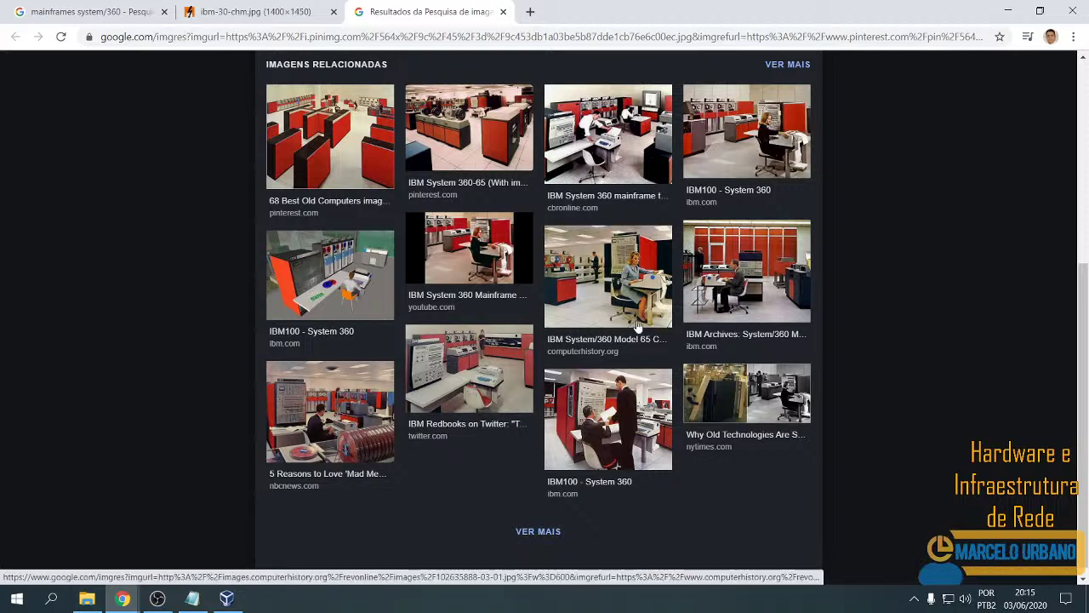
pyautogui.click(503, 12)
pyautogui.click(333, 11)
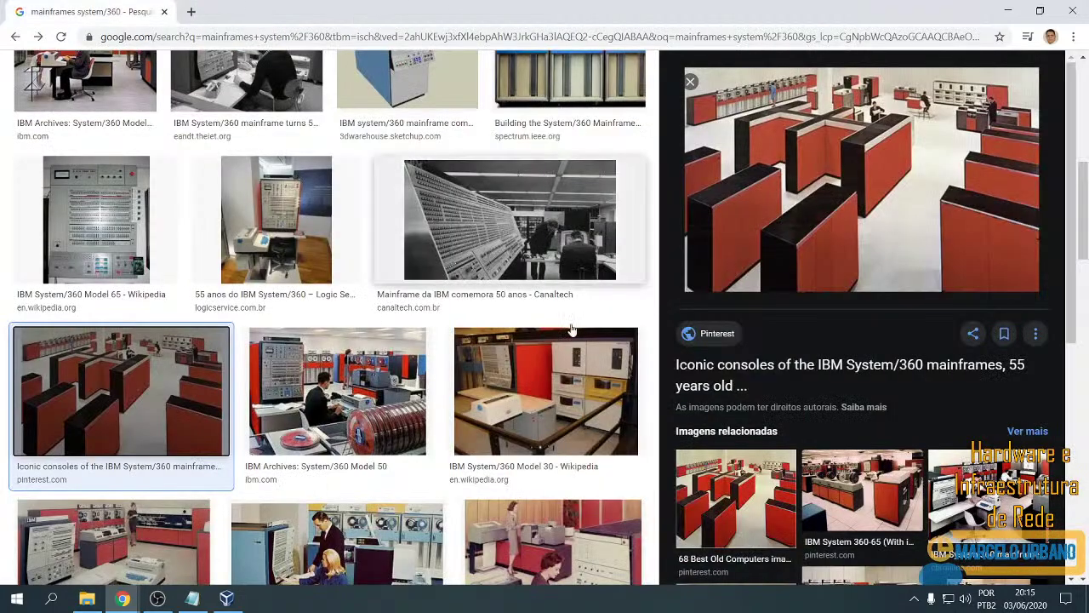
# Browse the remaining System/360 results, and change the image search to "mainframes system/370".
pyautogui.scroll(-3, 636, 432)
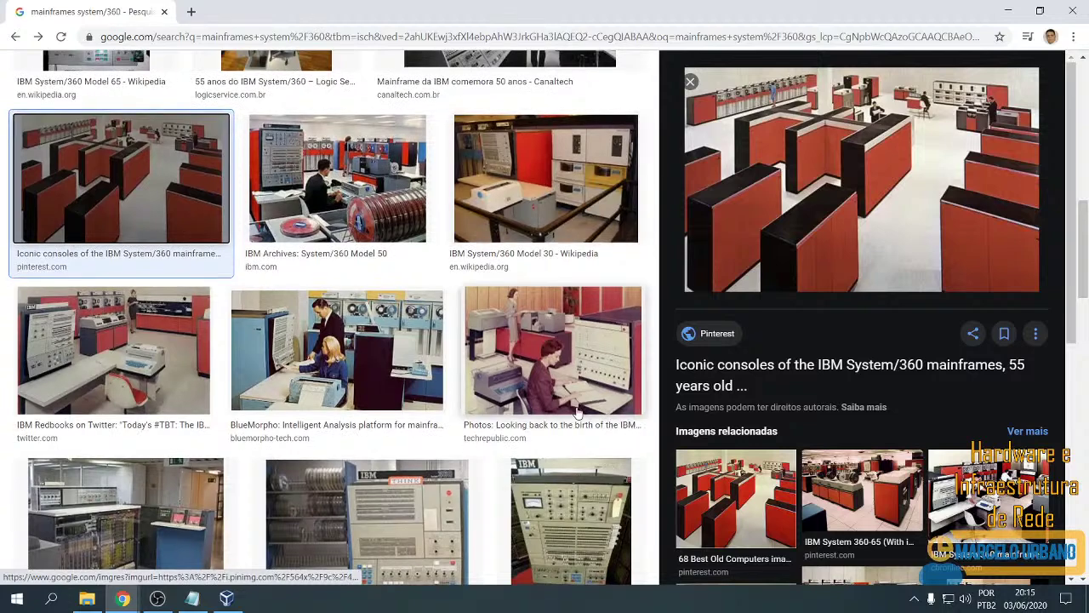
pyautogui.scroll(-3, 577, 412)
pyautogui.scroll(4, 577, 413)
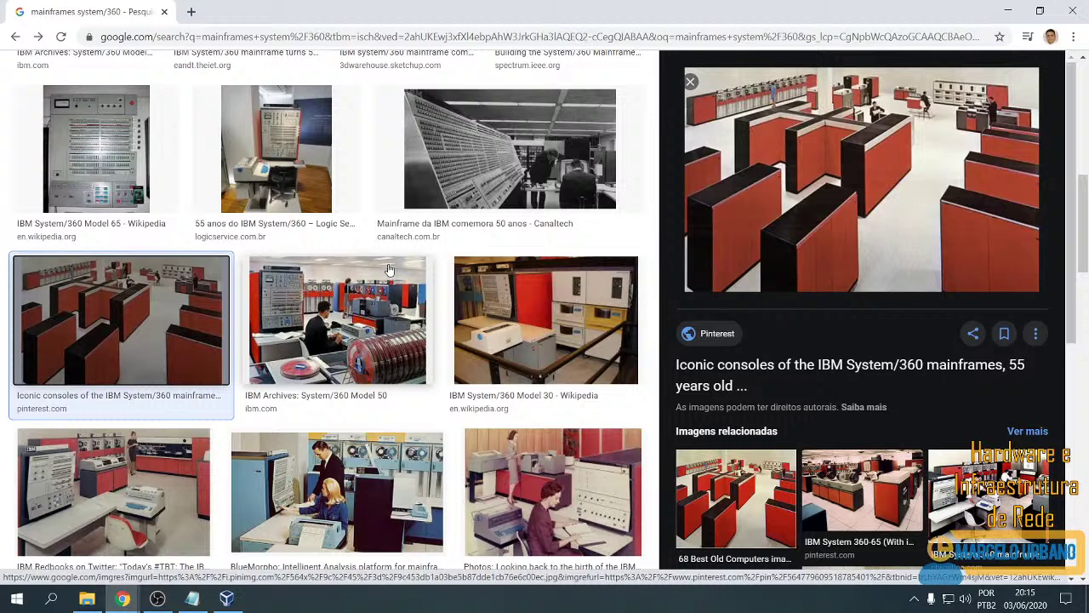
pyautogui.scroll(10, 417, 264)
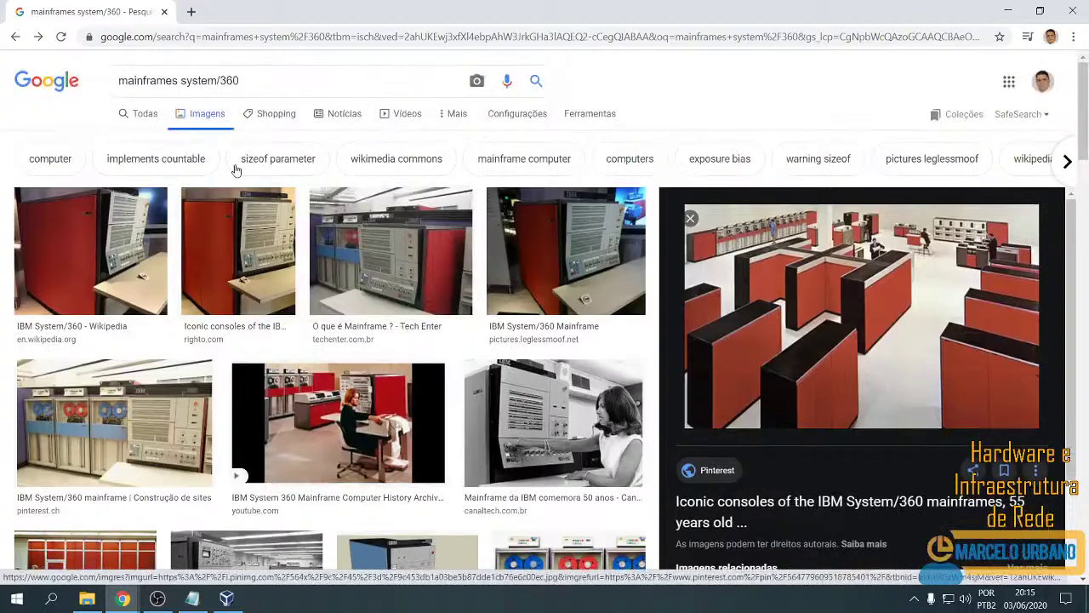
pyautogui.click(306, 77)
pyautogui.hotkey('shift', 'Left')
pyautogui.hotkey('shift', 'Left')
pyautogui.hotkey('shift', 'Left')
pyautogui.press('BackSpace')
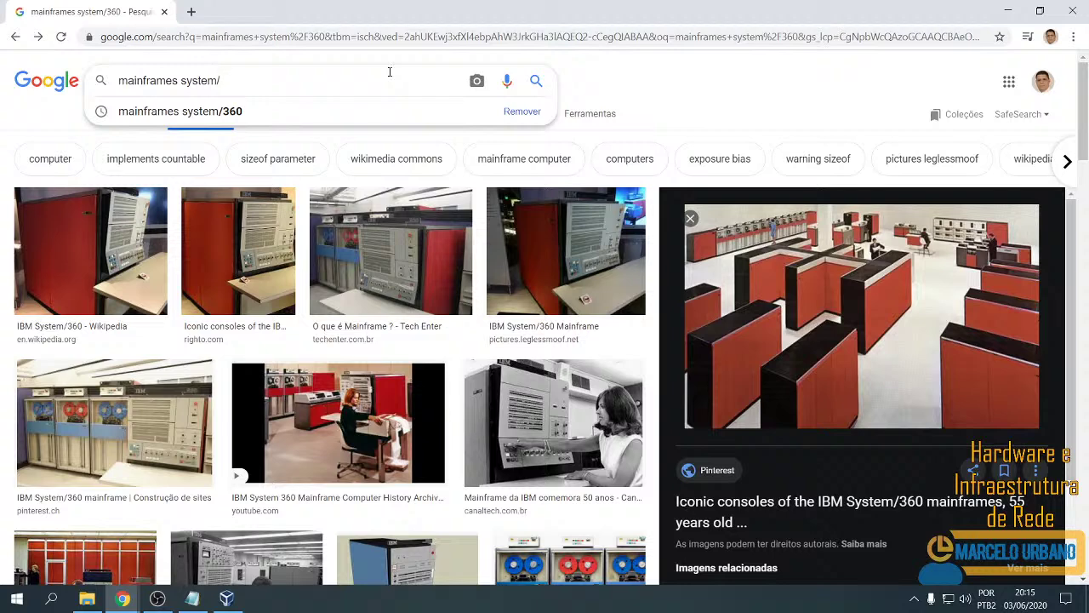
pyautogui.write('370')
pyautogui.press('Return')
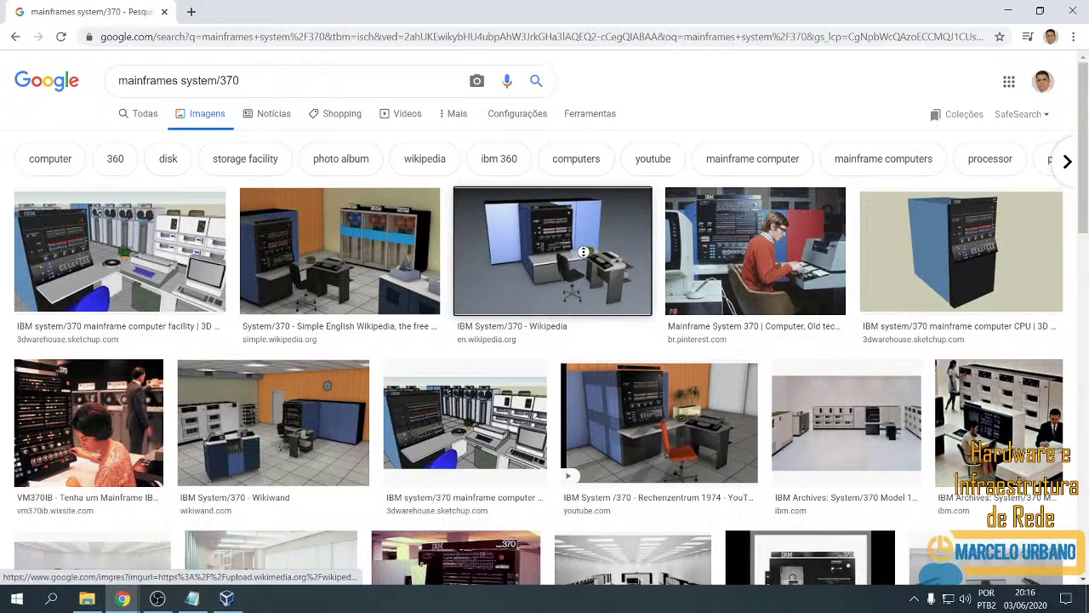
# Open the Wikipedia "IBM System/370" picture in its own tab and enlarge it for viewing.
pyautogui.rightClick(577, 249)
pyautogui.click(719, 367)
pyautogui.click(251, 10)
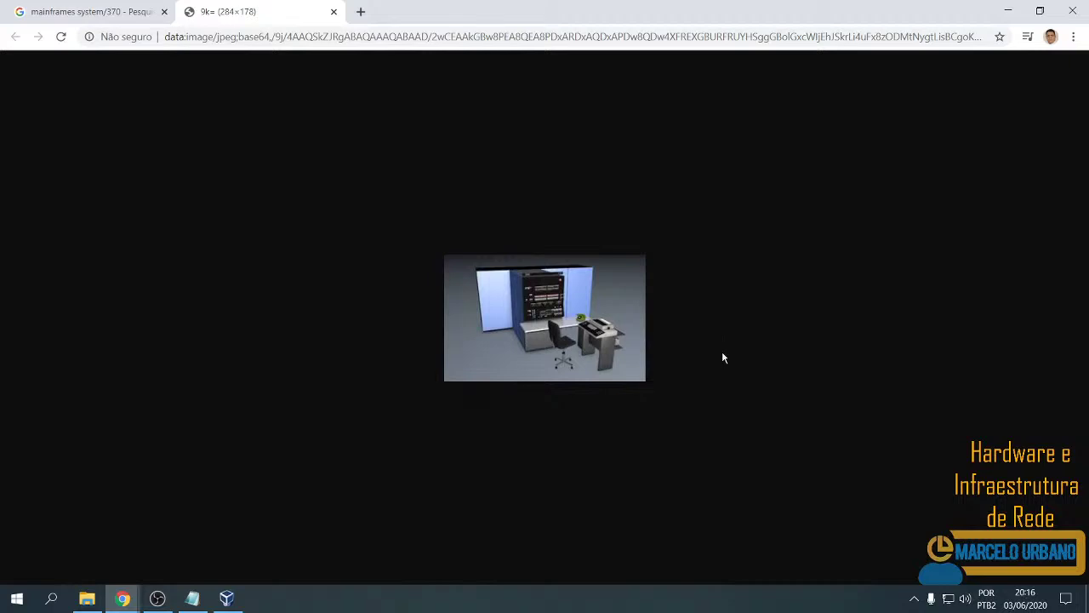
pyautogui.hotkey('ctrl', '+')
pyautogui.hotkey('ctrl', '+')
pyautogui.hotkey('ctrl', '+')
pyautogui.hotkey('ctrl', '+')
pyautogui.hotkey('ctrl', '+')
pyautogui.hotkey('ctrl', '+')
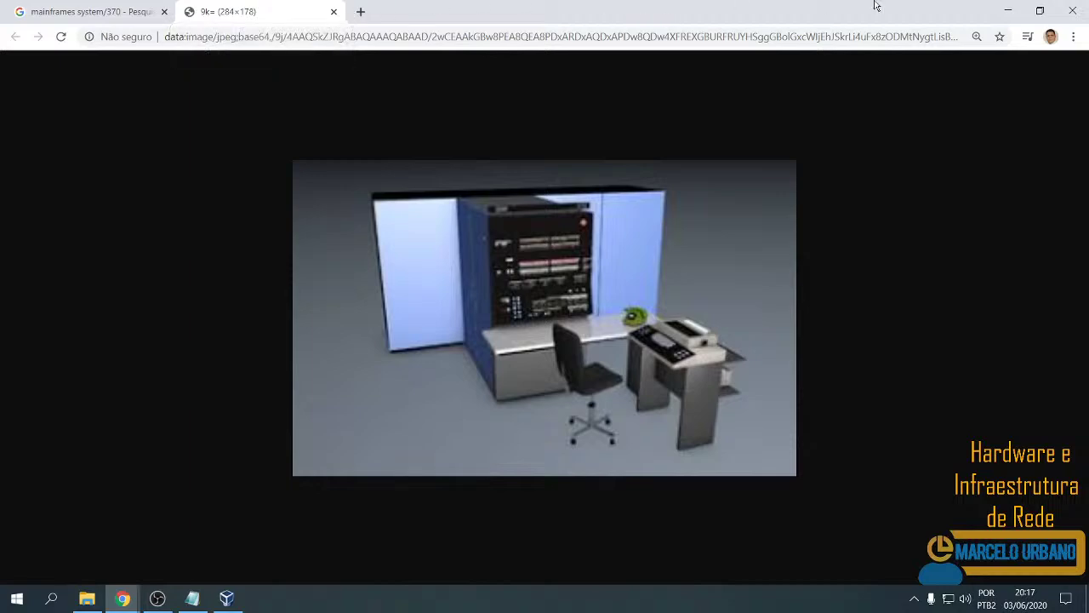
# Close the browser and switch to the Oracle VM VirtualBox manager.
pyautogui.click(1072, 8)
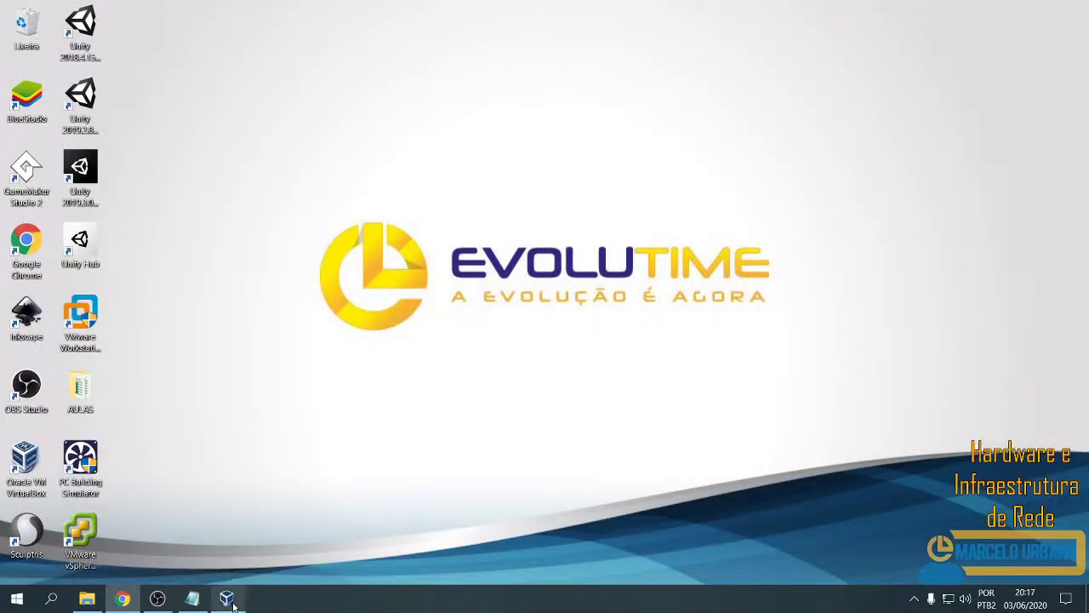
pyautogui.click(227, 598)
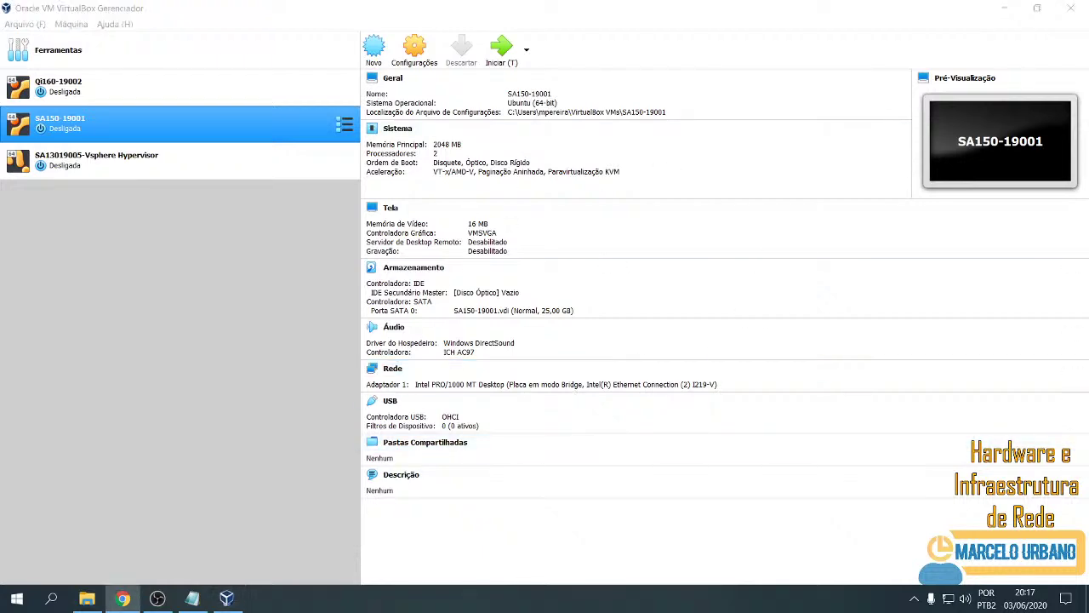
# Search Google in Chrome for "oracle virtual box download" and open the "Downloads – Oracle VM VirtualBox" page.
pyautogui.click(123, 598)
pyautogui.click(510, 294)
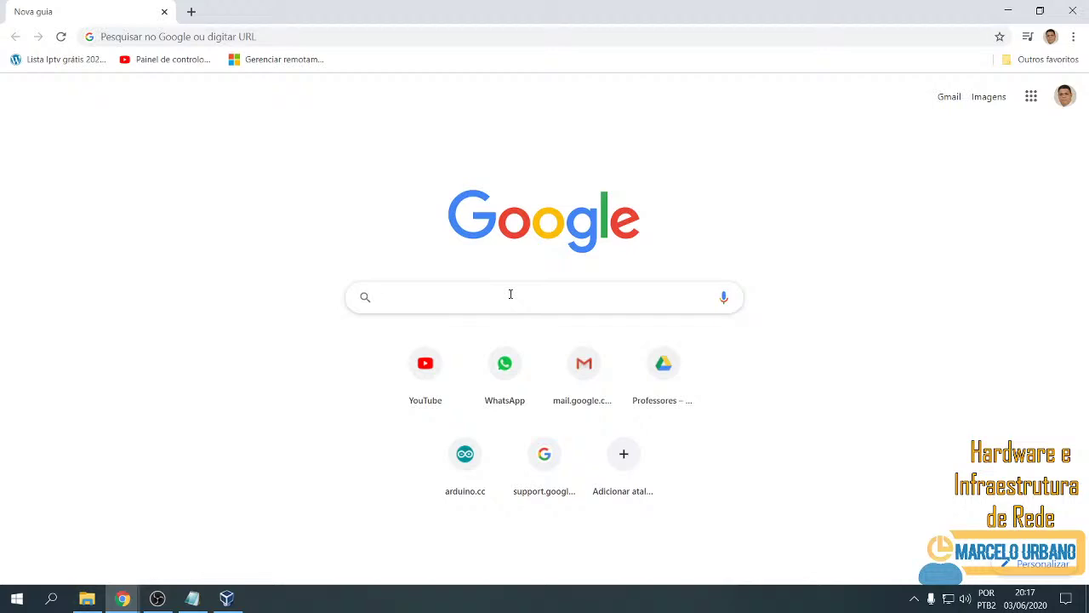
pyautogui.write('oracle')
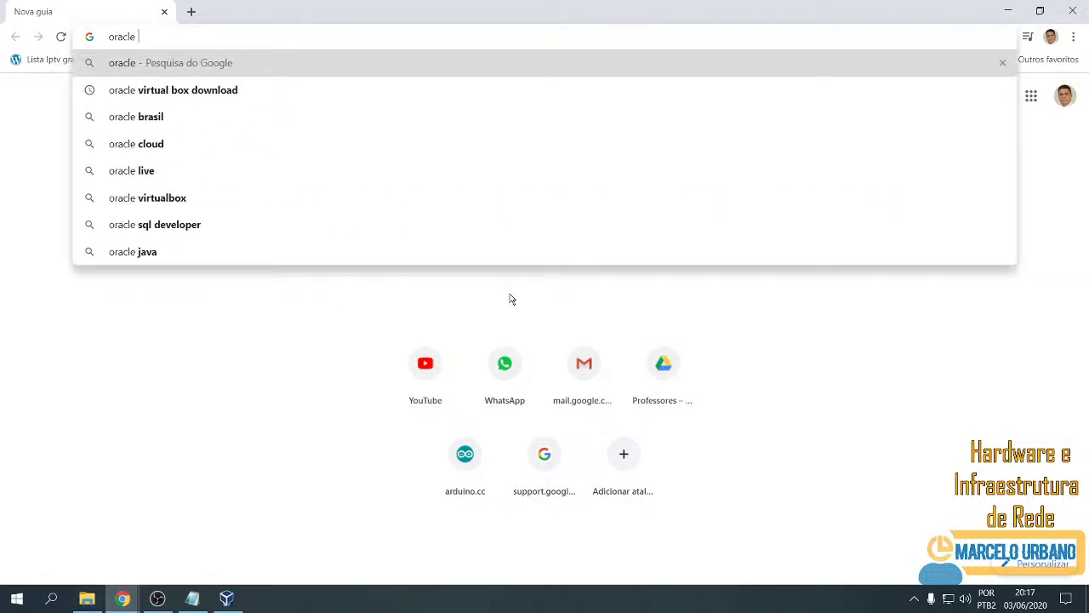
pyautogui.press('Down')
pyautogui.press('Return')
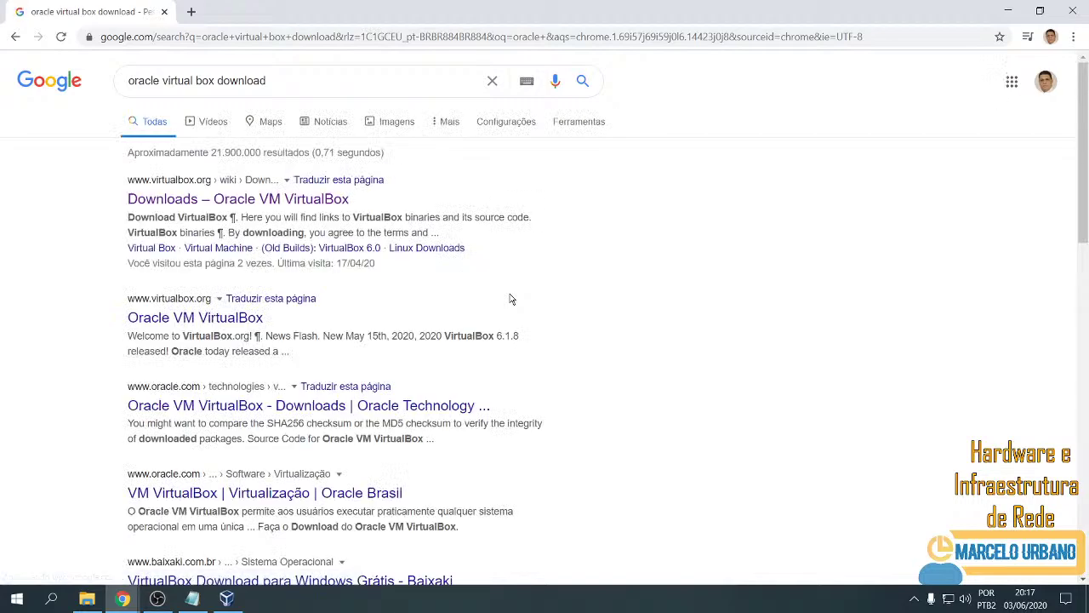
pyautogui.click(253, 198)
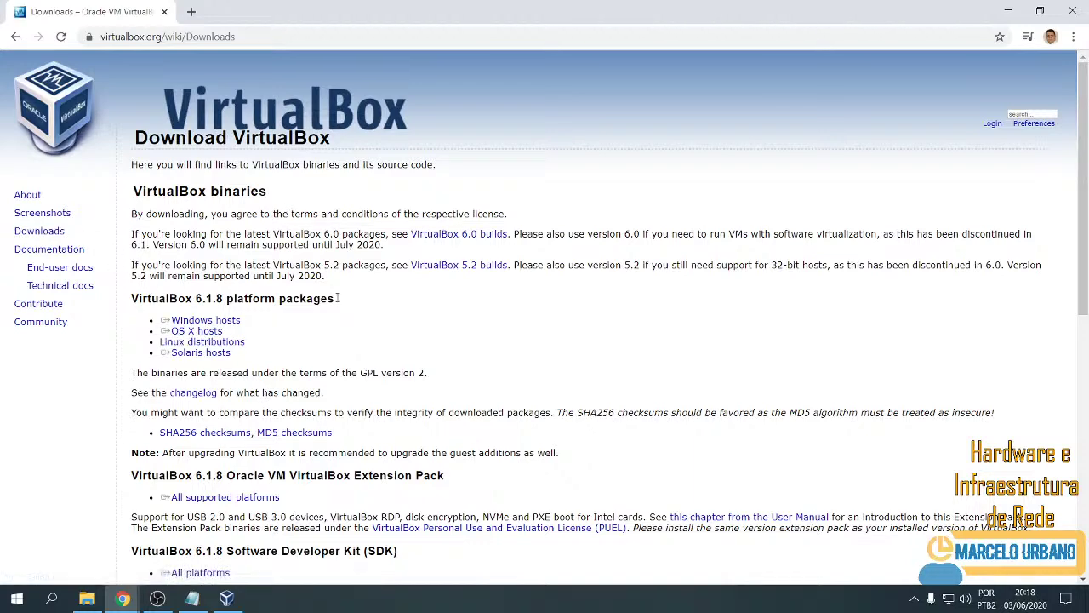
# Examine the VirtualBox 6.1.8 platform packages for Windows, OS X, Linux and Solaris hosts, and minimize the browser.
pyautogui.scroll(-1, 382, 263)
pyautogui.scroll(-2, 382, 263)
pyautogui.click(232, 182)
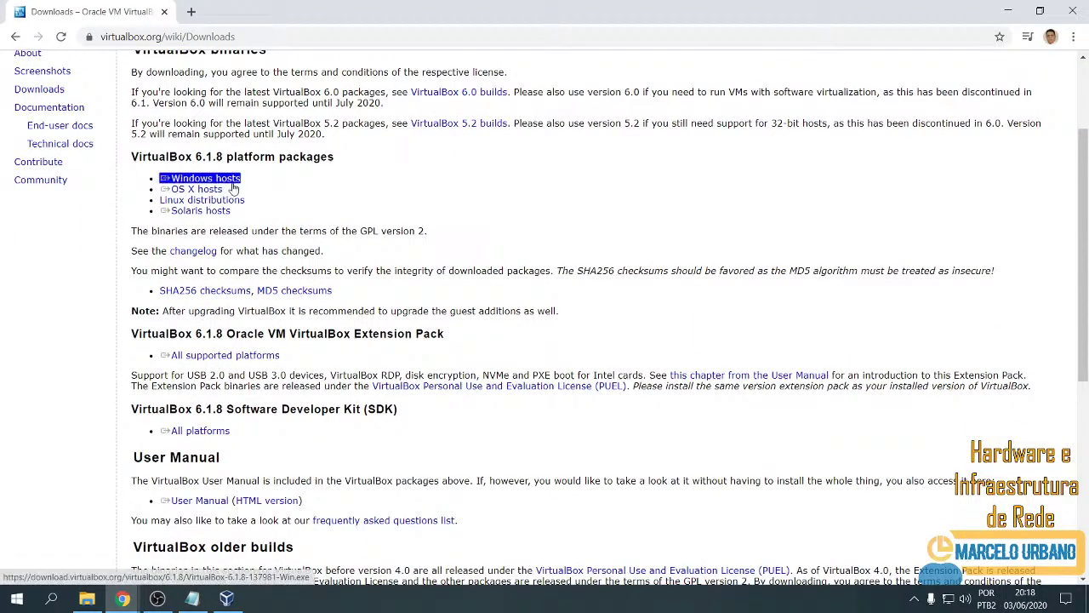
pyautogui.click(207, 190)
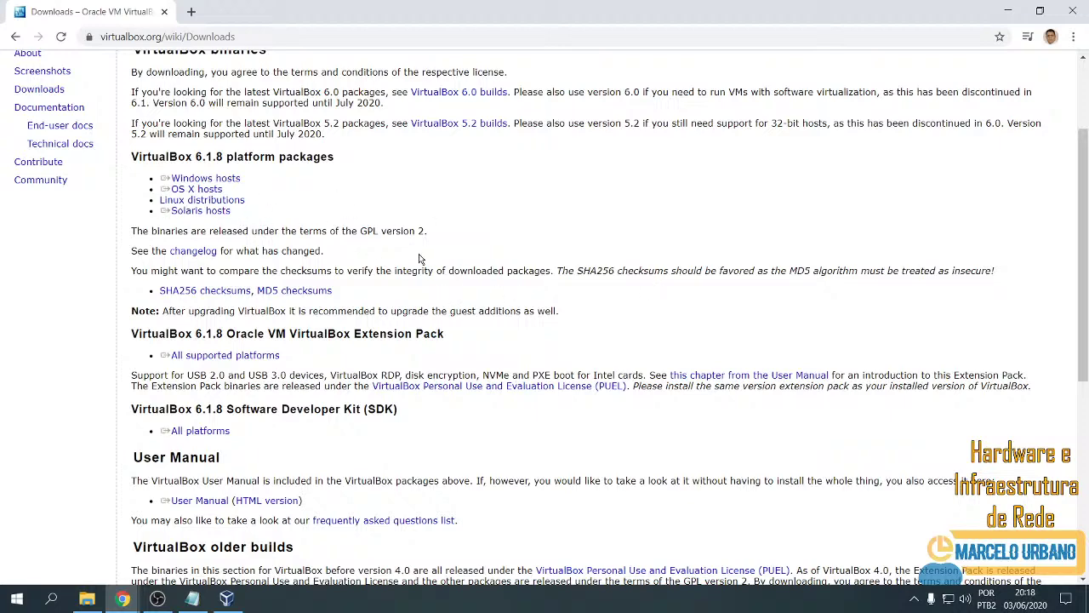
pyautogui.scroll(3, 418, 258)
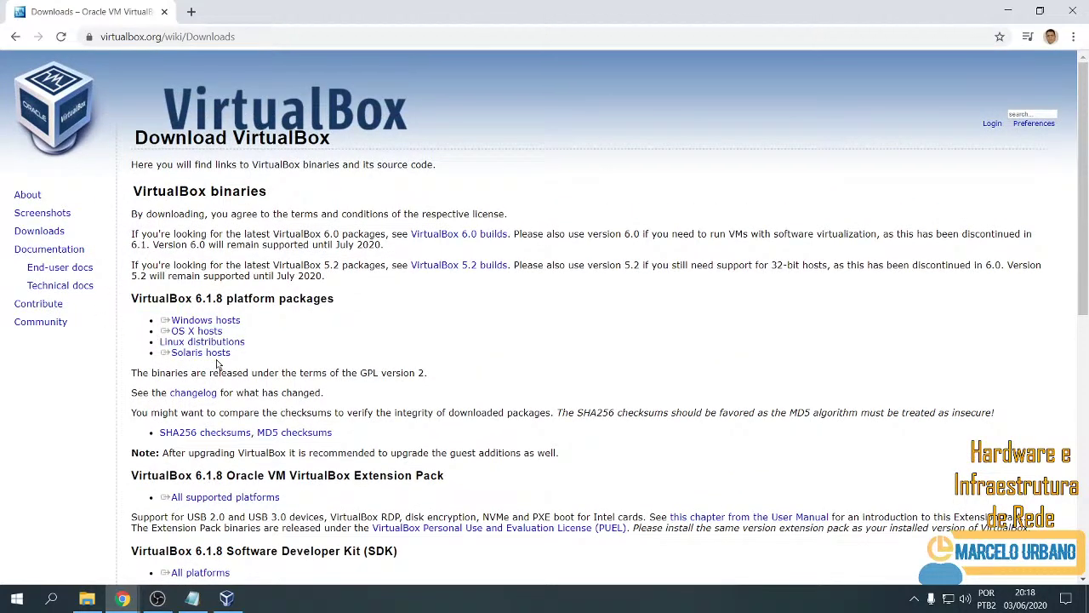
pyautogui.moveTo(219, 362)
pyautogui.mouseDown()
pyautogui.moveTo(242, 317)
pyautogui.moveTo(219, 342)
pyautogui.mouseUp()
pyautogui.click(441, 272)
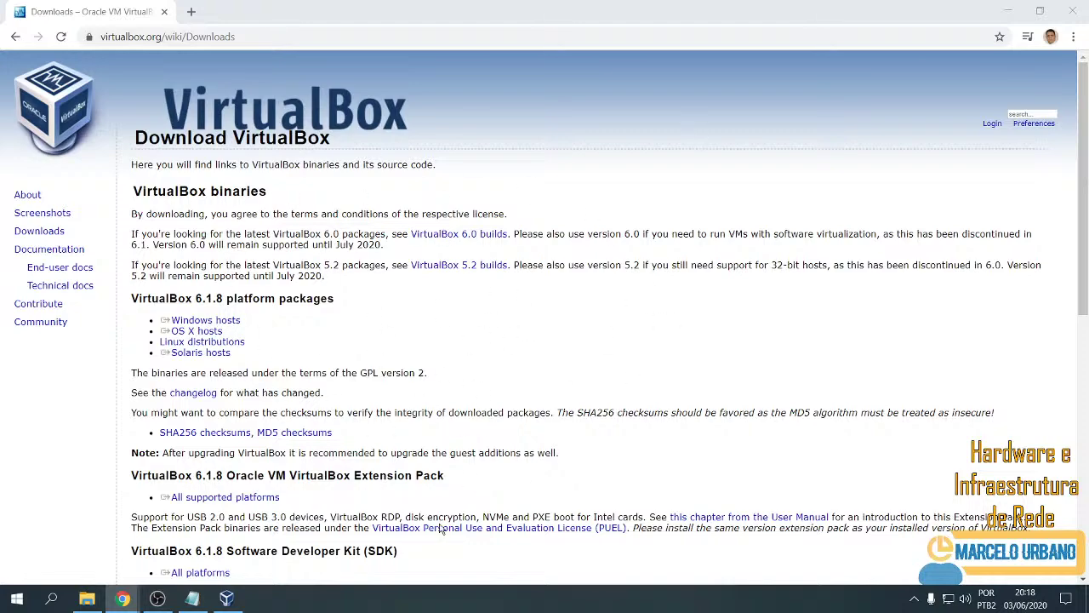
pyautogui.scroll(-4, 421, 397)
pyautogui.scroll(4, 477, 429)
pyautogui.click(1008, 10)
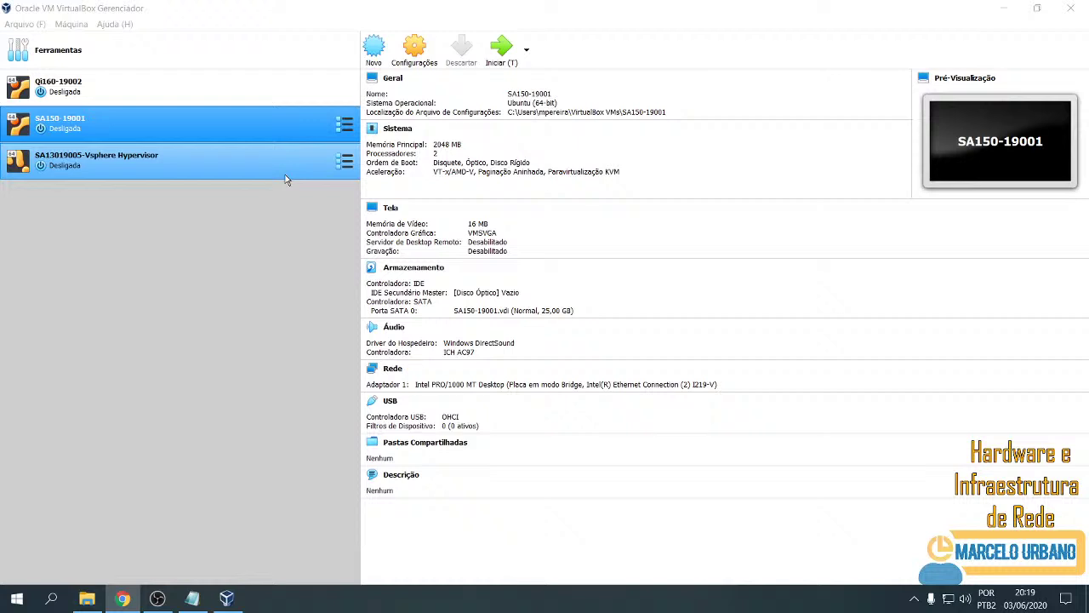
# Minimize the VirtualBox manager, view the VMware ESXi 7.x machine in VMware Workstation, and close that program.
pyautogui.click(1004, 8)
pyautogui.doubleClick(80, 316)
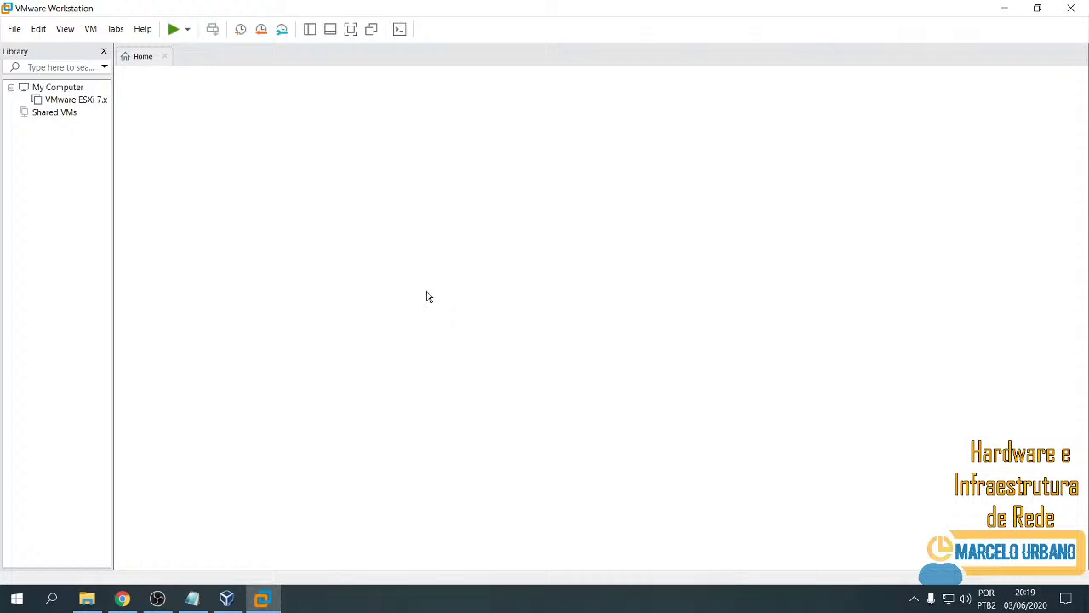
pyautogui.click(83, 100)
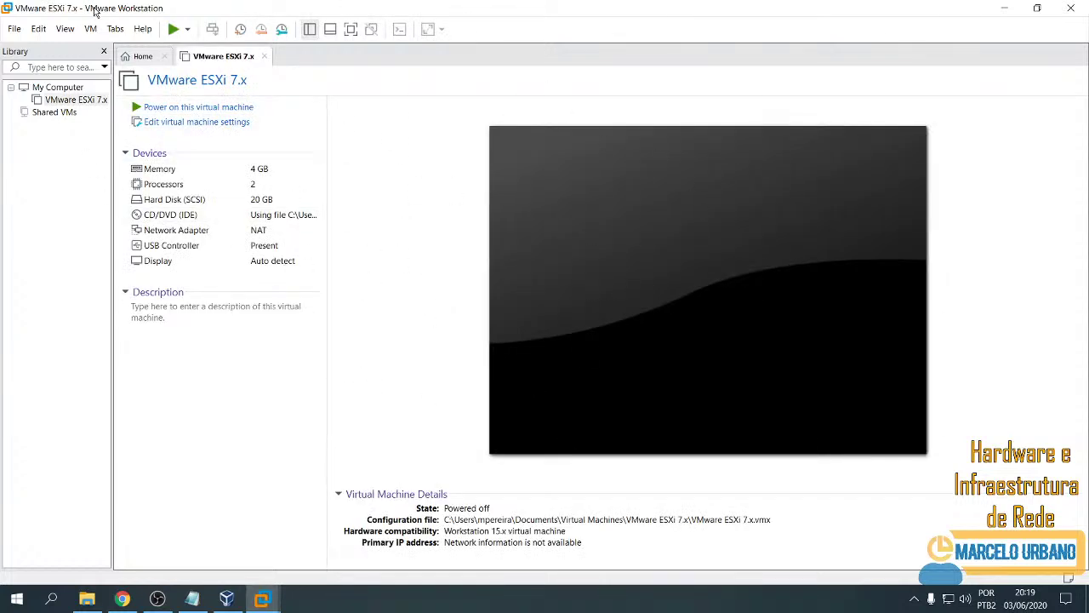
pyautogui.click(1068, 9)
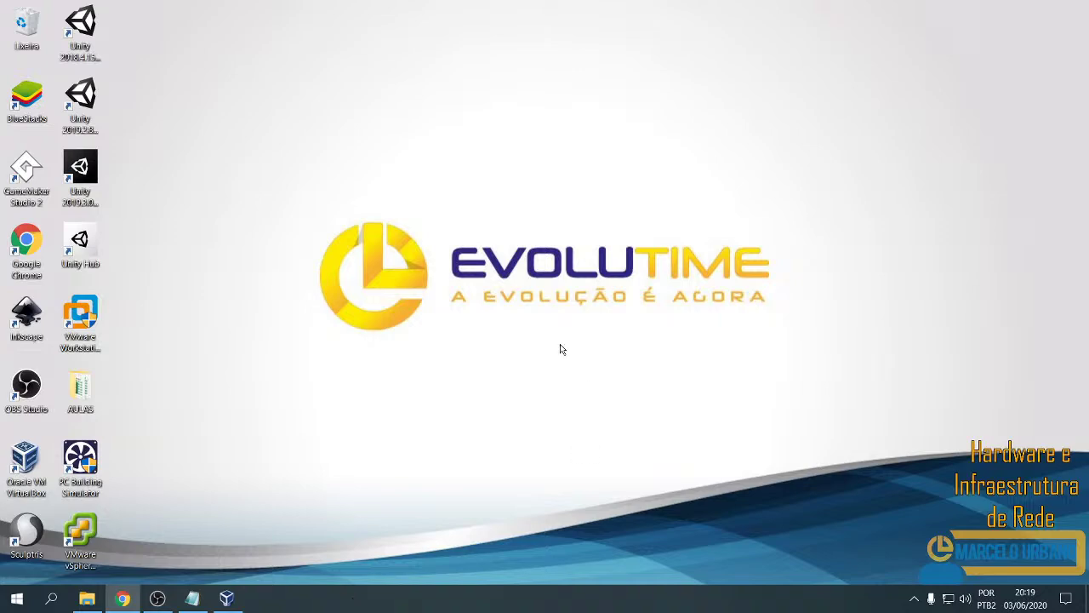
# Return to the VirtualBox manager and review the details of the Qi160-19002, SA150-19001 and SA13019005-Vsphere Hypervisor machines.
pyautogui.click(228, 599)
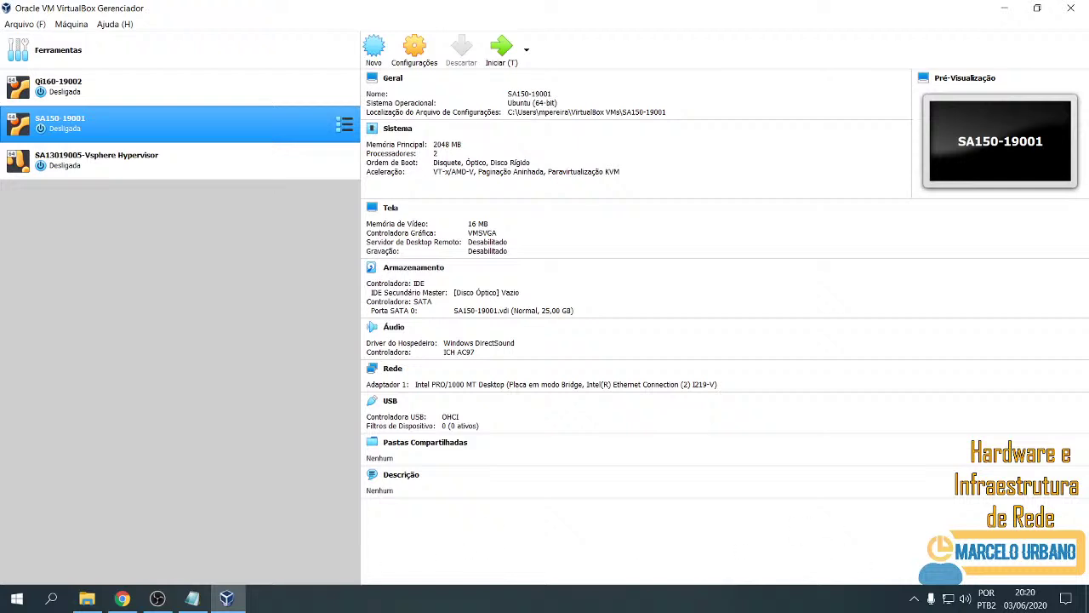
pyautogui.hotkey('alt', 'Tab')
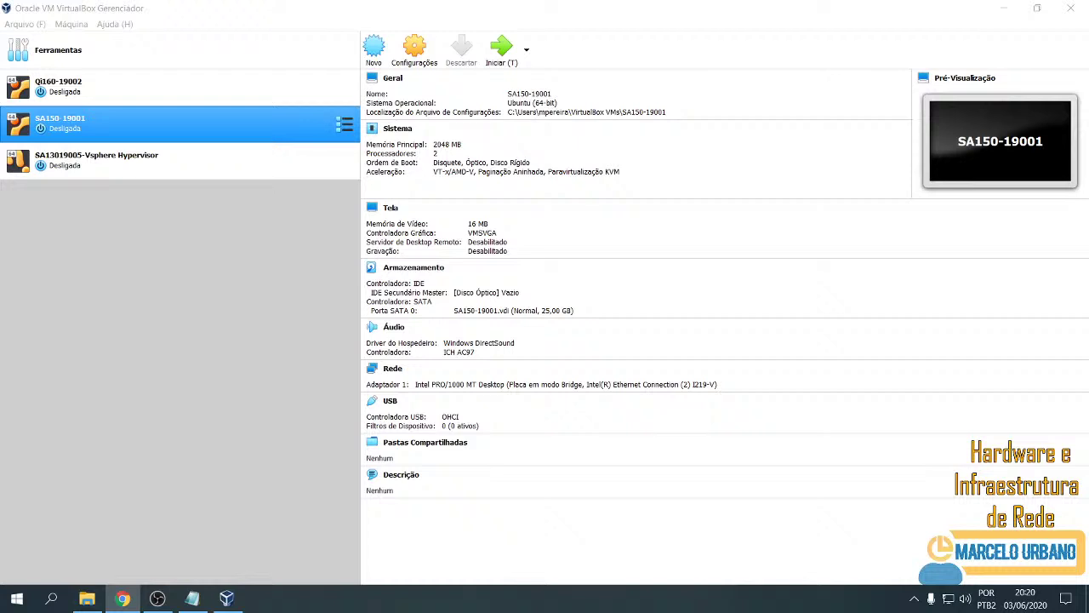
pyautogui.hotkey('alt', 'Tab')
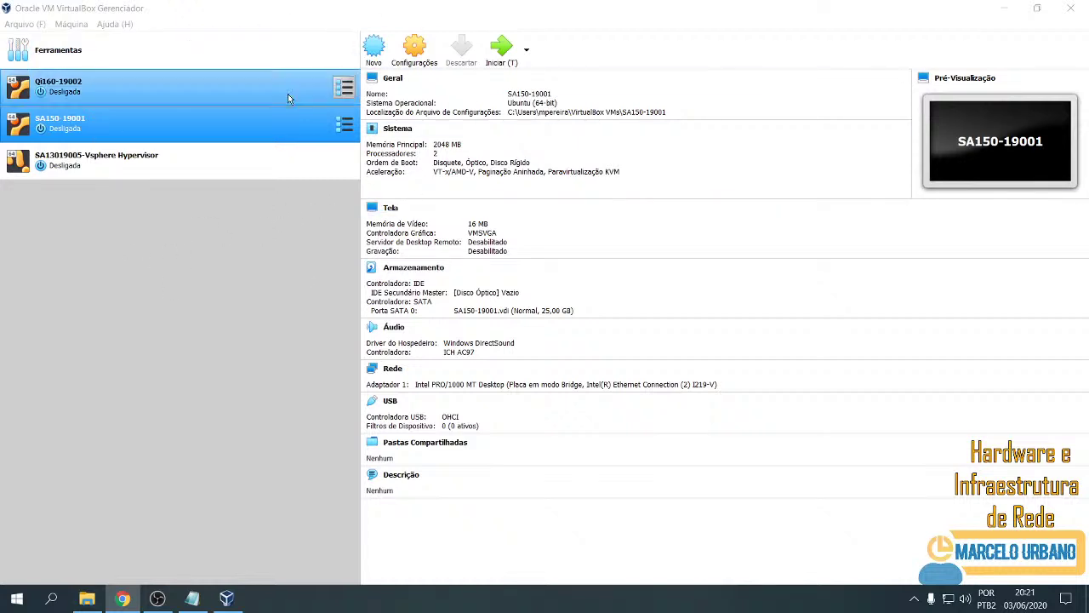
pyautogui.click(209, 281)
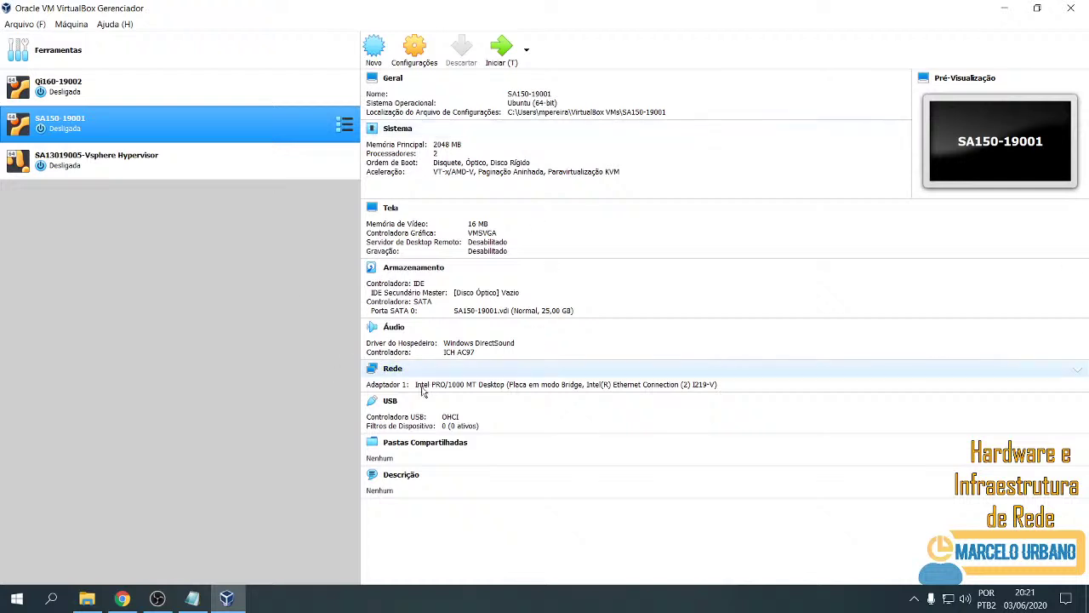
pyautogui.click(206, 103)
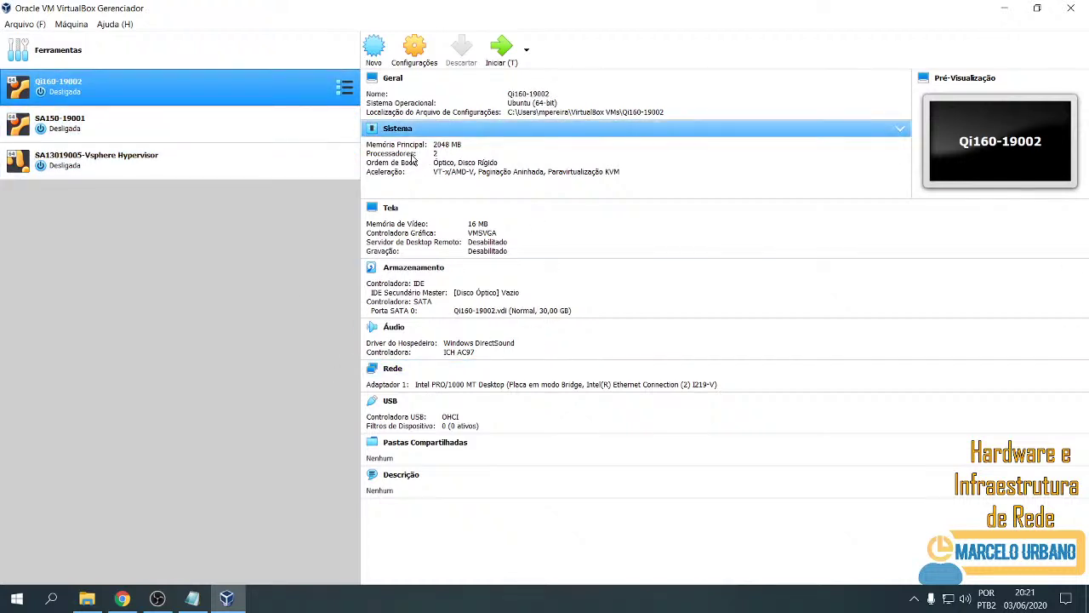
pyautogui.click(79, 95)
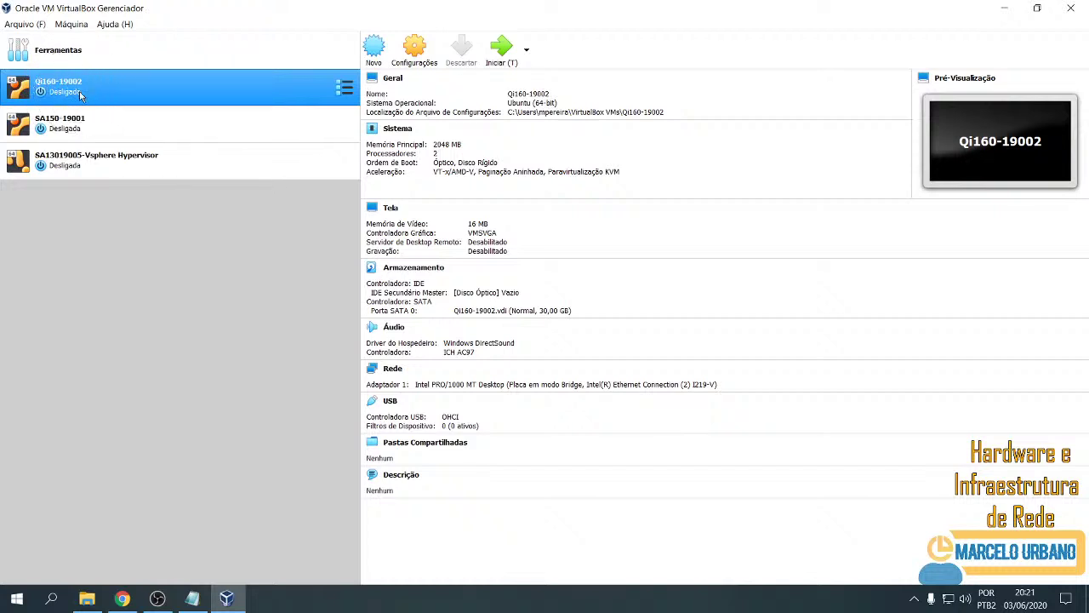
pyautogui.click(103, 126)
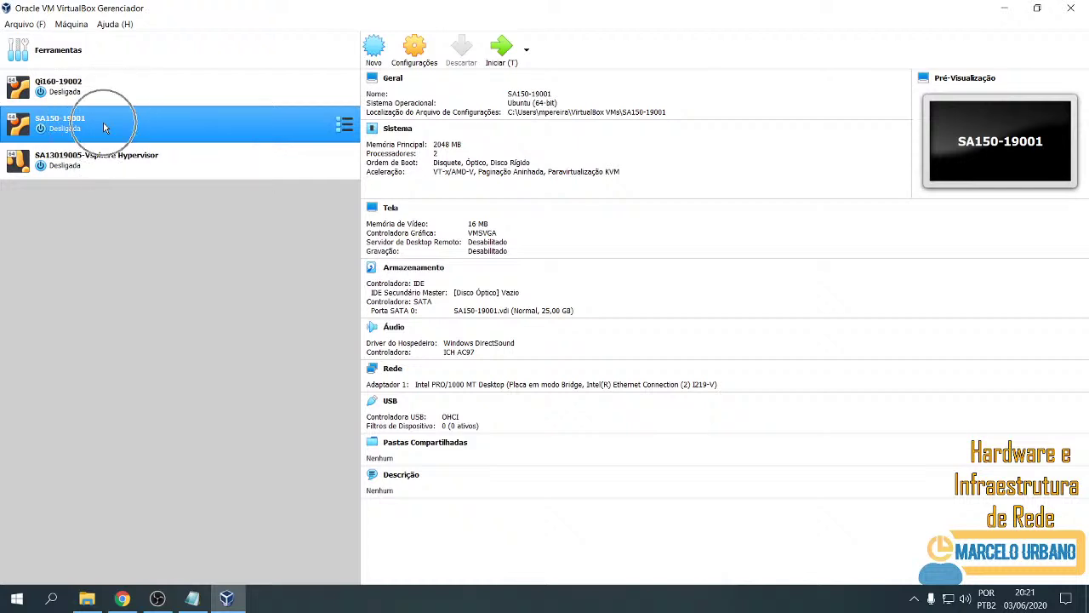
pyautogui.click(90, 161)
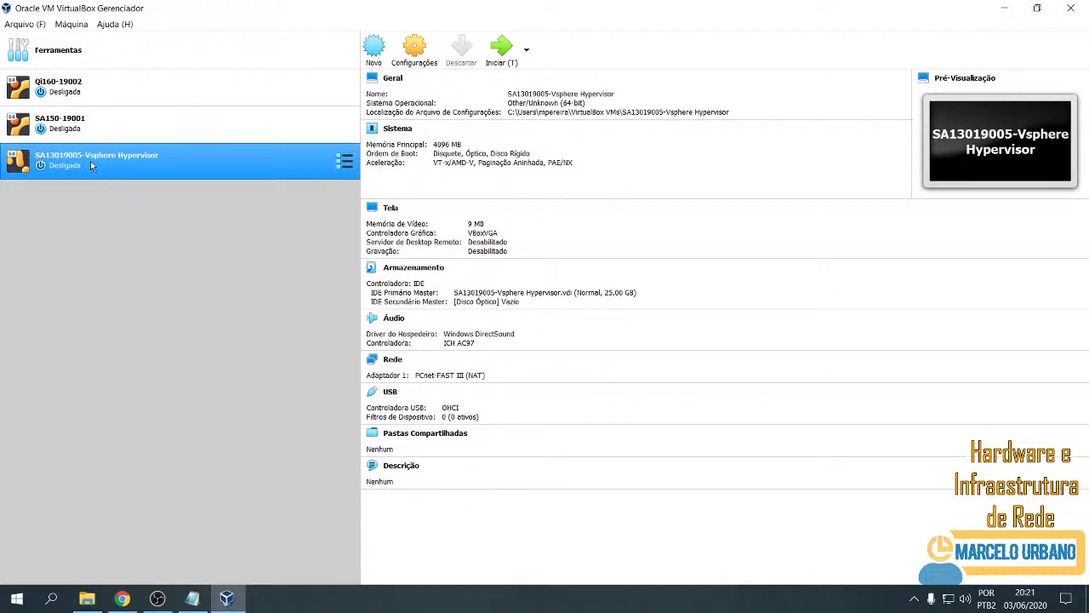
pyautogui.click(90, 161)
pyautogui.click(90, 164)
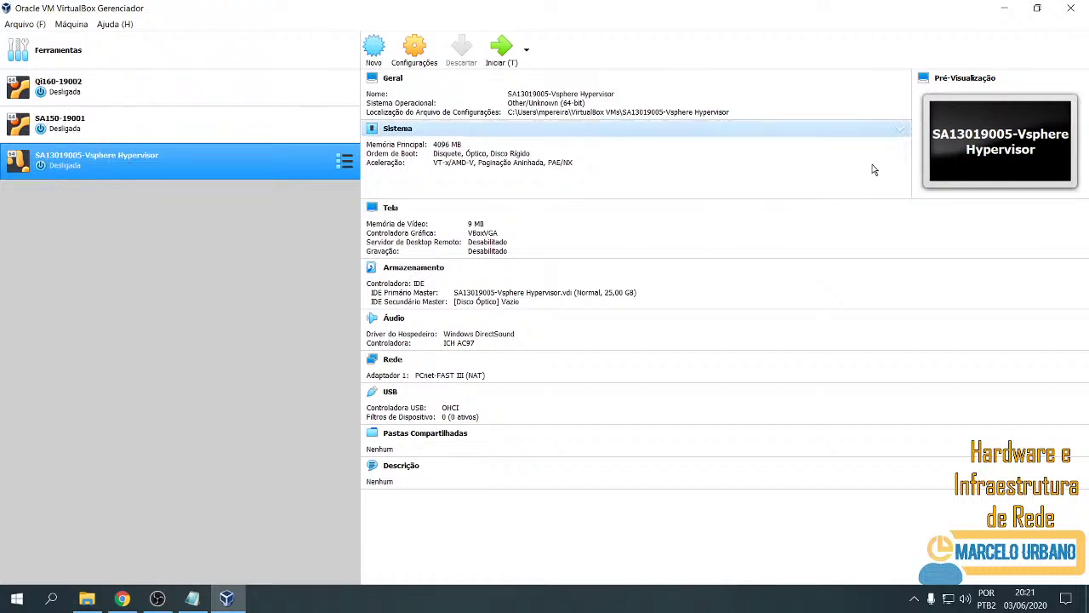
pyautogui.click(955, 152)
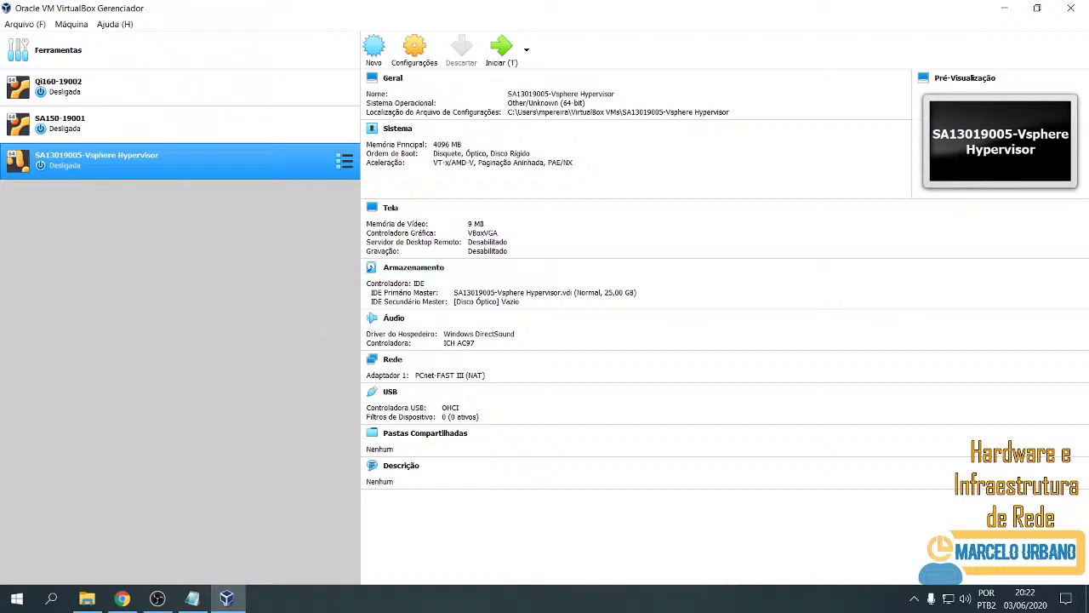
# Open File Explorer on Disco Local (C:), check the QI16018005 folder and return to the drive's root.
pyautogui.press('super+e')
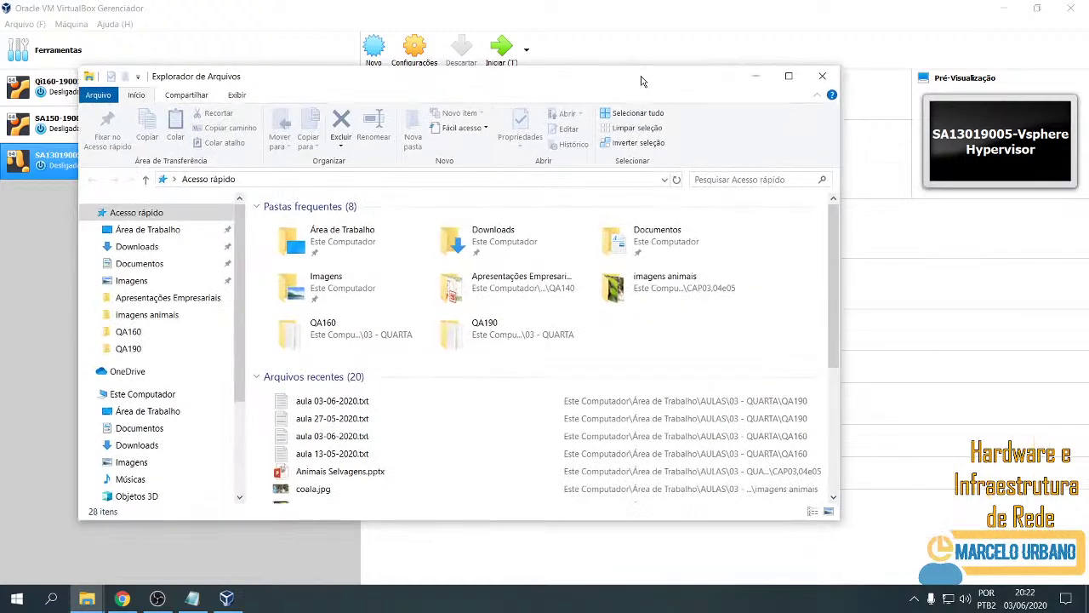
pyautogui.click(182, 377)
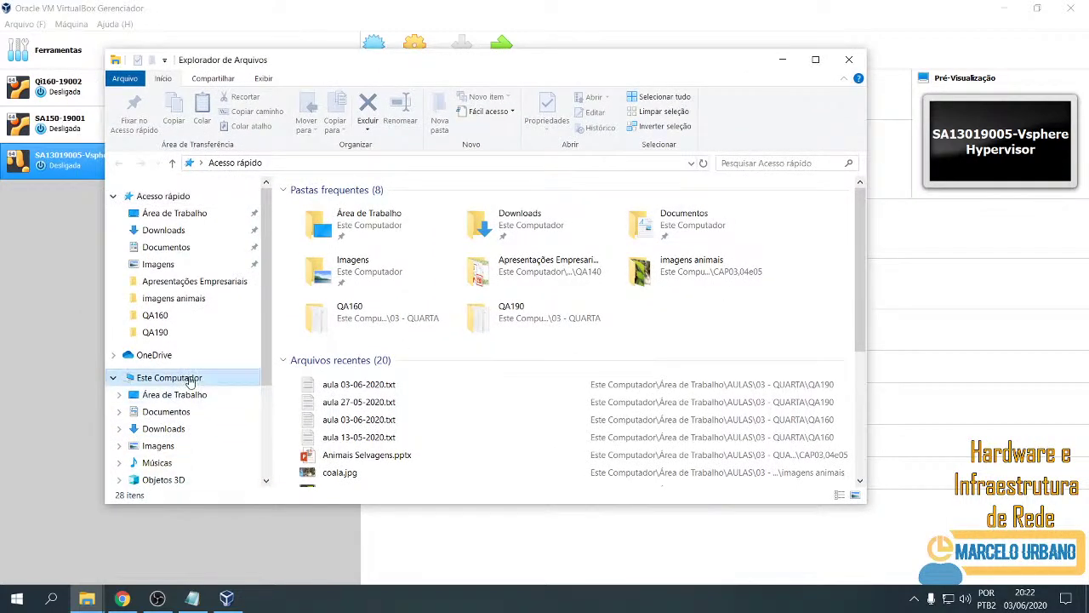
pyautogui.doubleClick(383, 353)
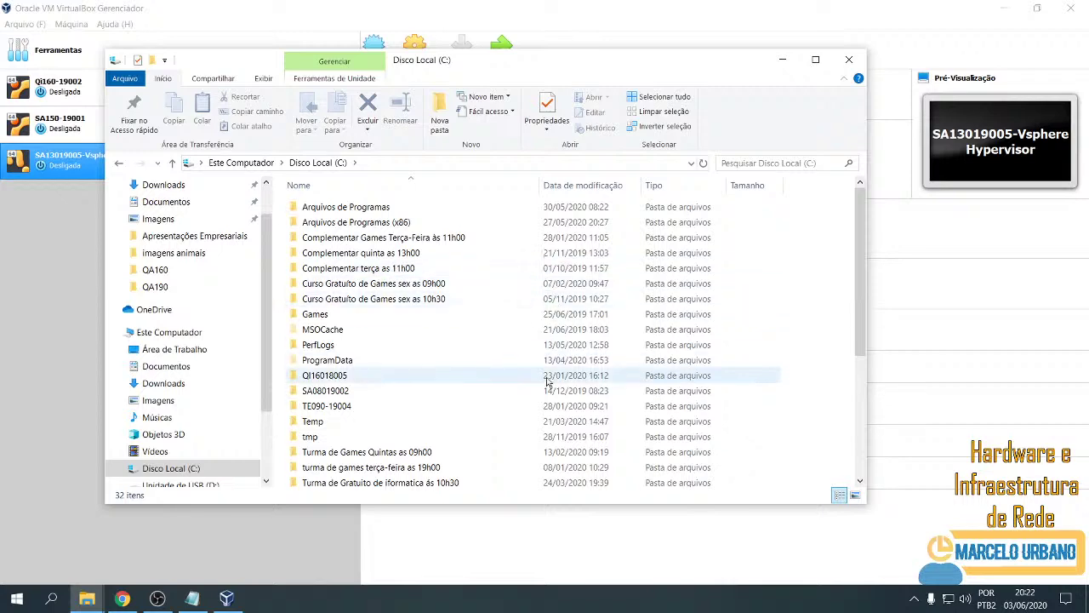
pyautogui.scroll(-3, 510, 374)
pyautogui.doubleClick(388, 249)
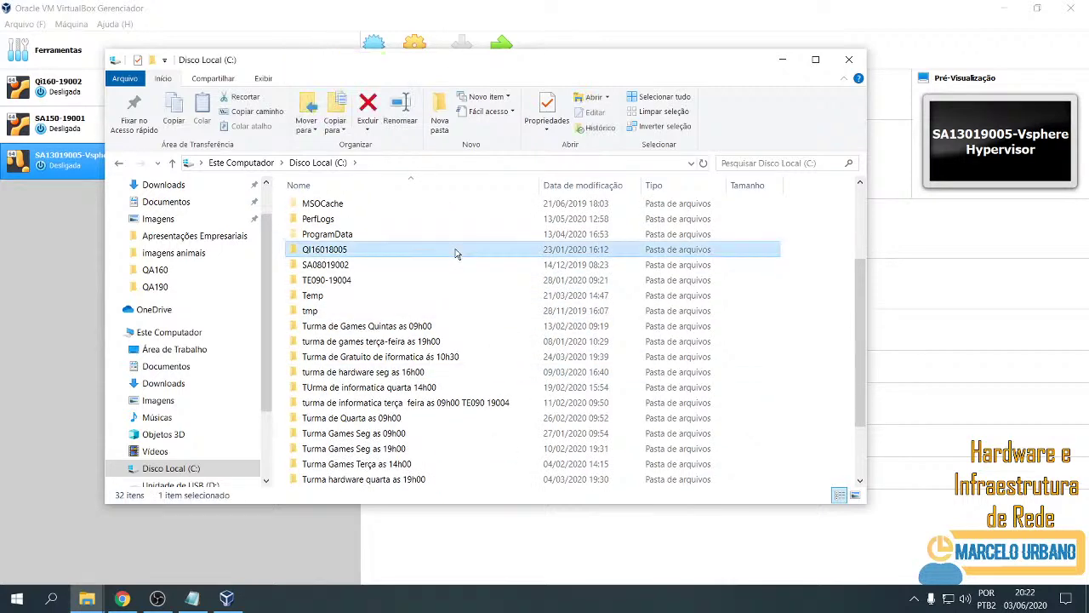
pyautogui.click(171, 163)
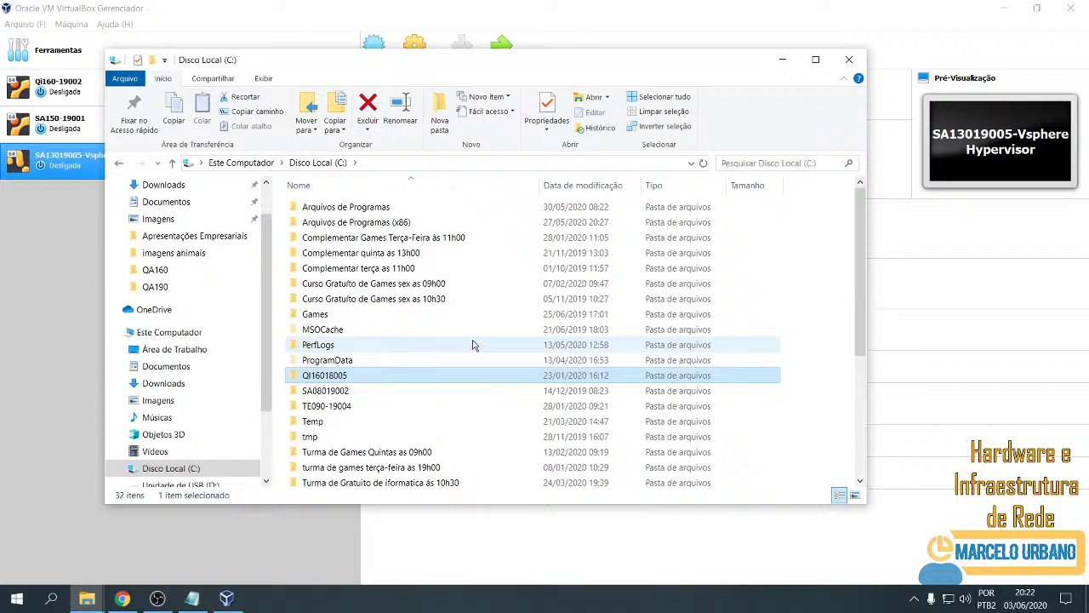
# Find the Windows 10.iso image in TE090-19004\Windows Essencial on drive C:, select it and close File Explorer.
pyautogui.scroll(-4, 474, 345)
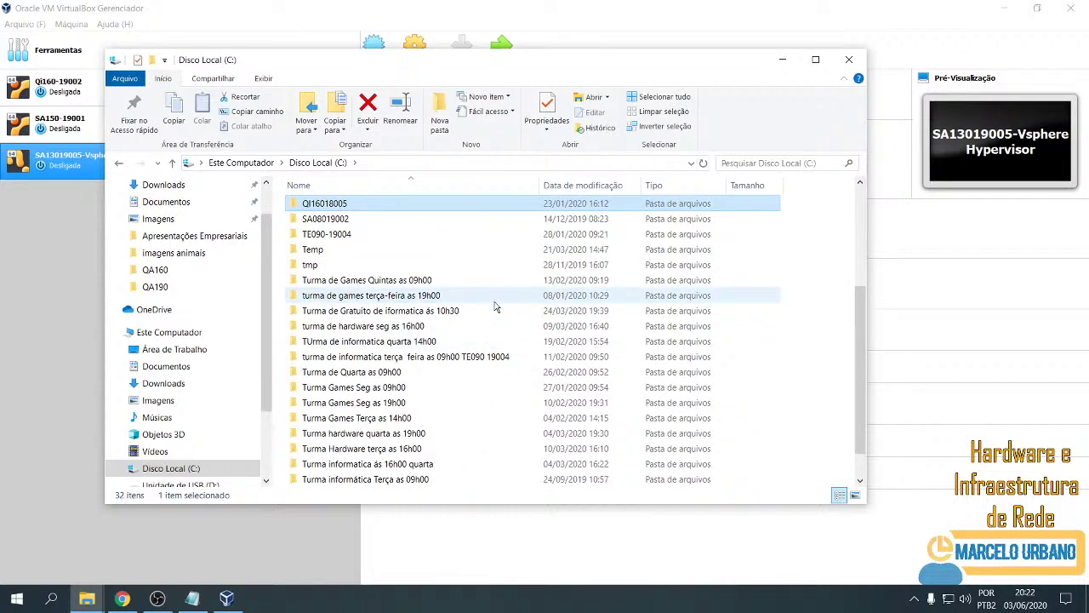
pyautogui.scroll(4, 495, 306)
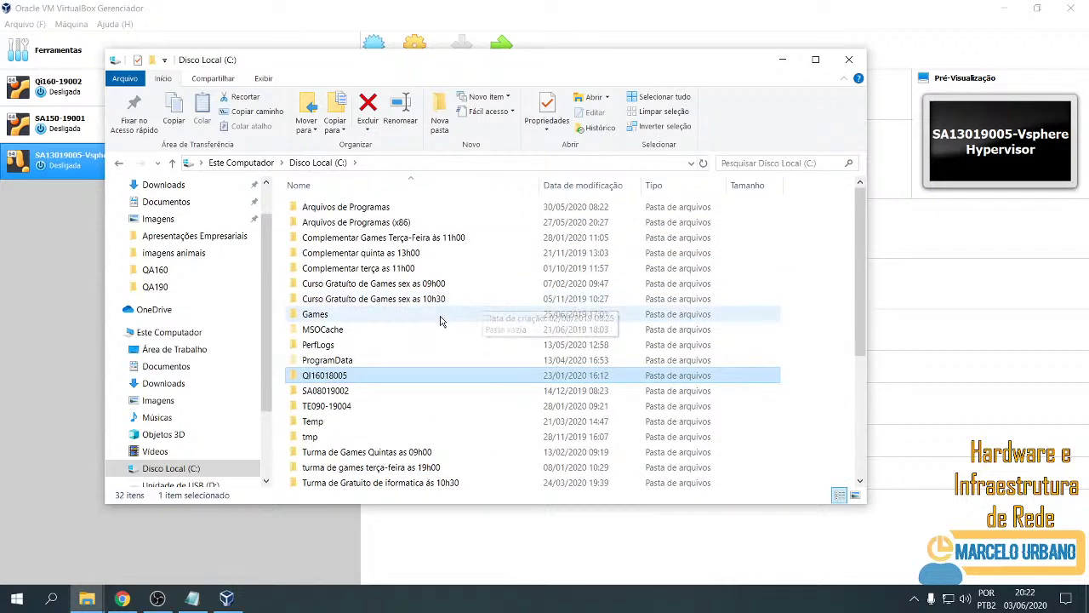
pyautogui.click(458, 405)
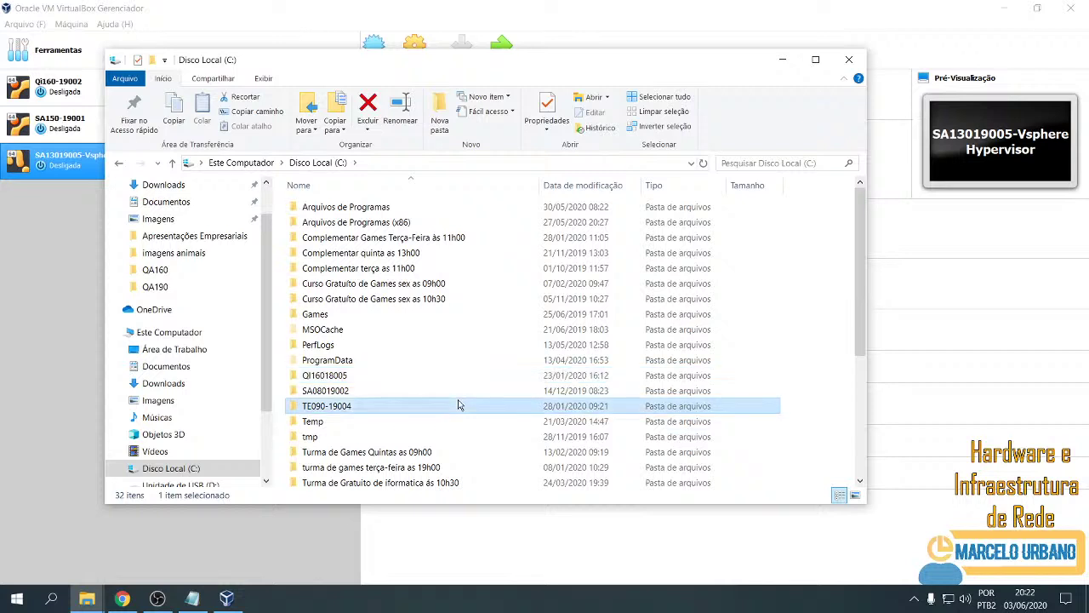
pyautogui.doubleClick(458, 405)
pyautogui.doubleClick(411, 210)
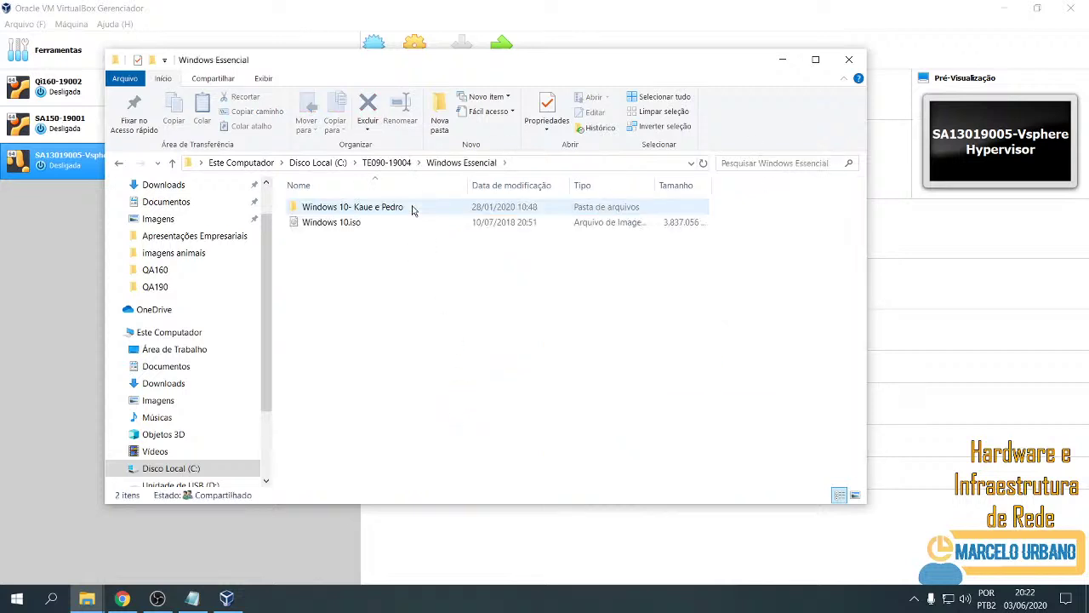
pyautogui.click(405, 225)
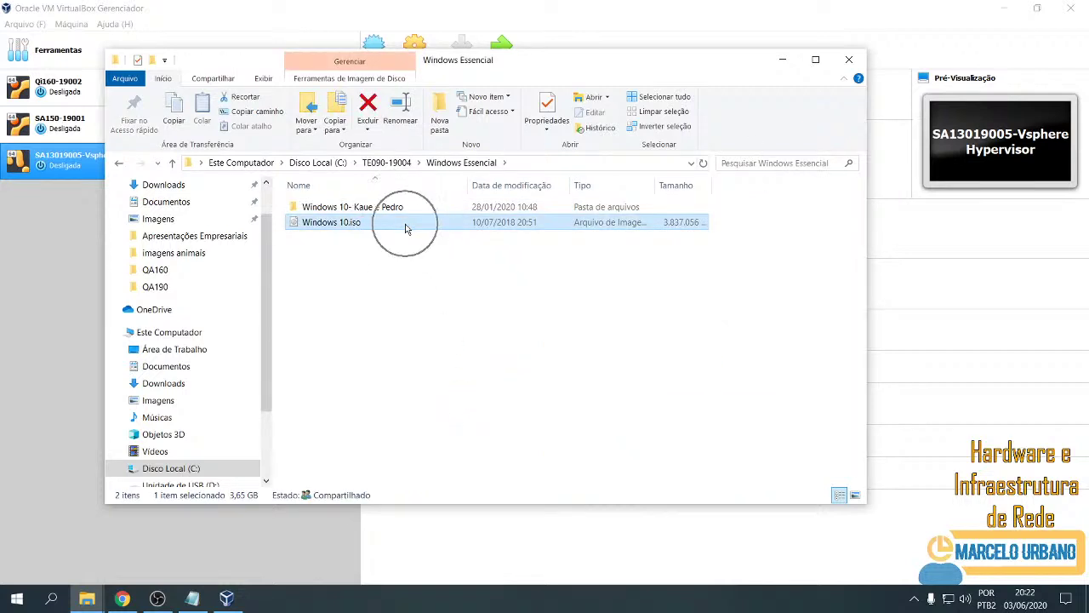
pyautogui.click(405, 228)
pyautogui.click(842, 53)
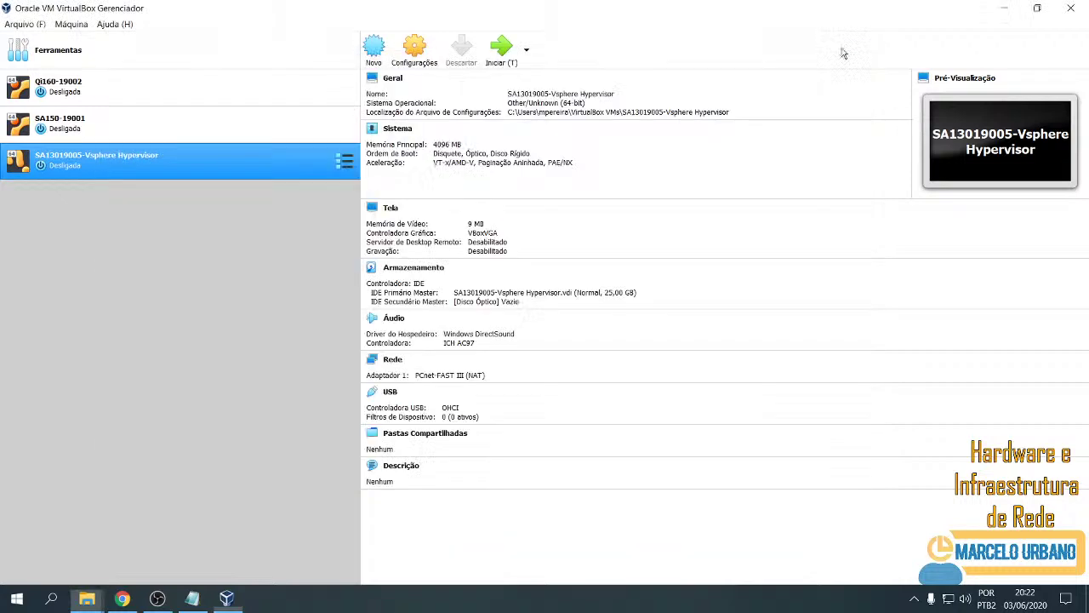
pyautogui.click(194, 599)
pyautogui.click(194, 599)
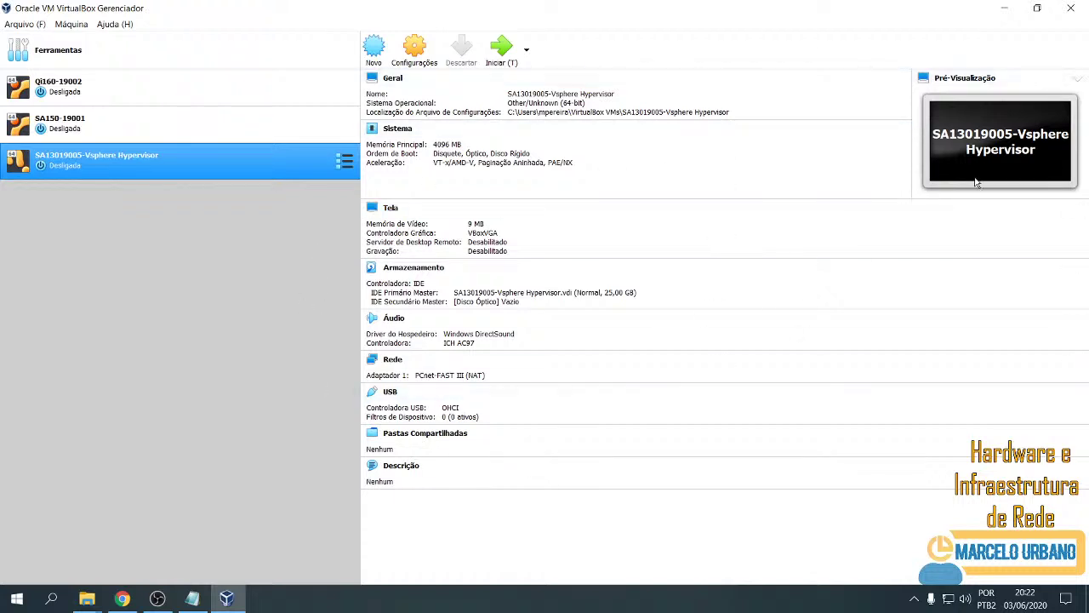
# Switch to Chrome and search Google for "especificações minimas windows 10".
pyautogui.click(122, 599)
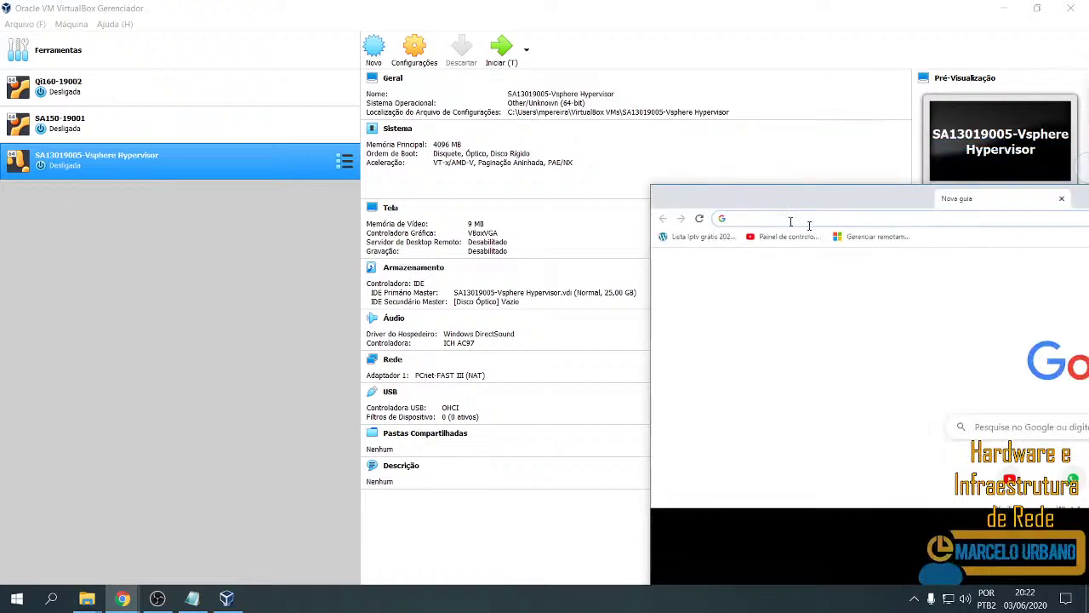
pyautogui.click(1011, 8)
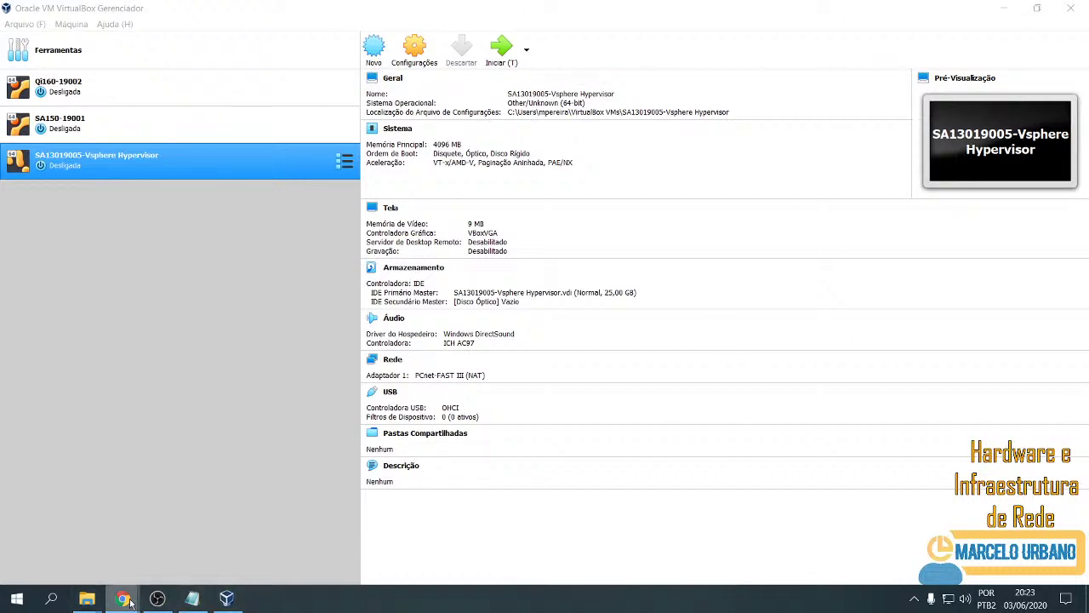
pyautogui.moveTo(128, 600)
pyautogui.click(268, 547)
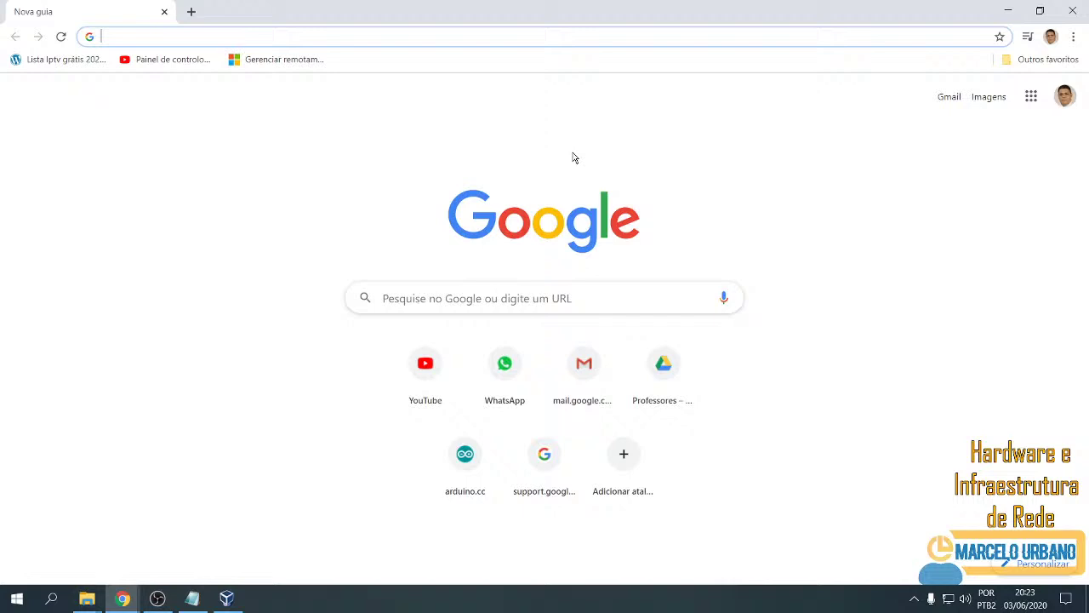
pyautogui.click(481, 298)
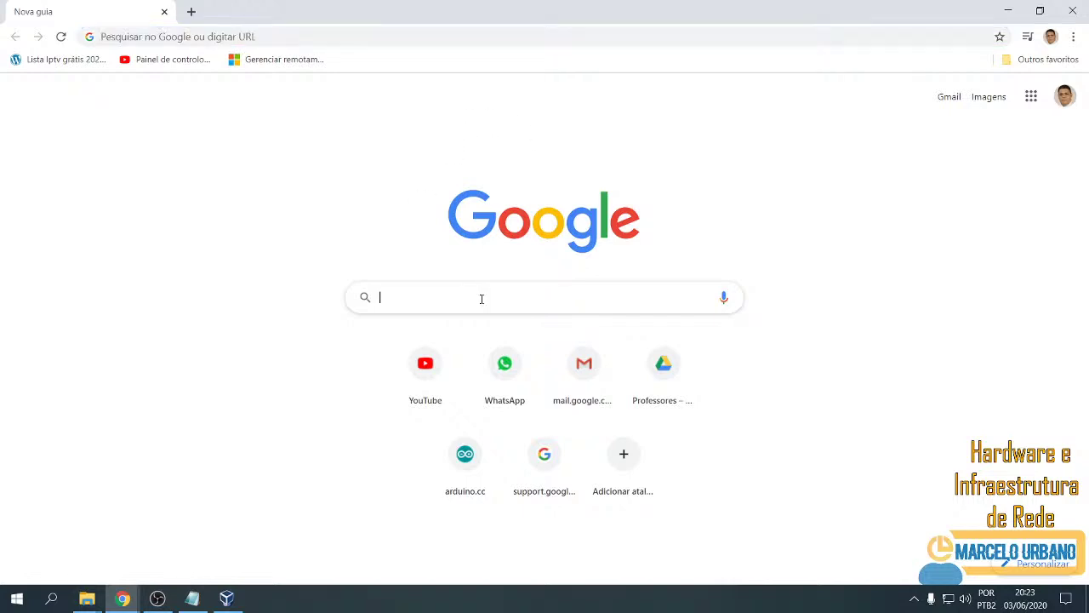
pyautogui.write('espe')
pyautogui.press('Down')
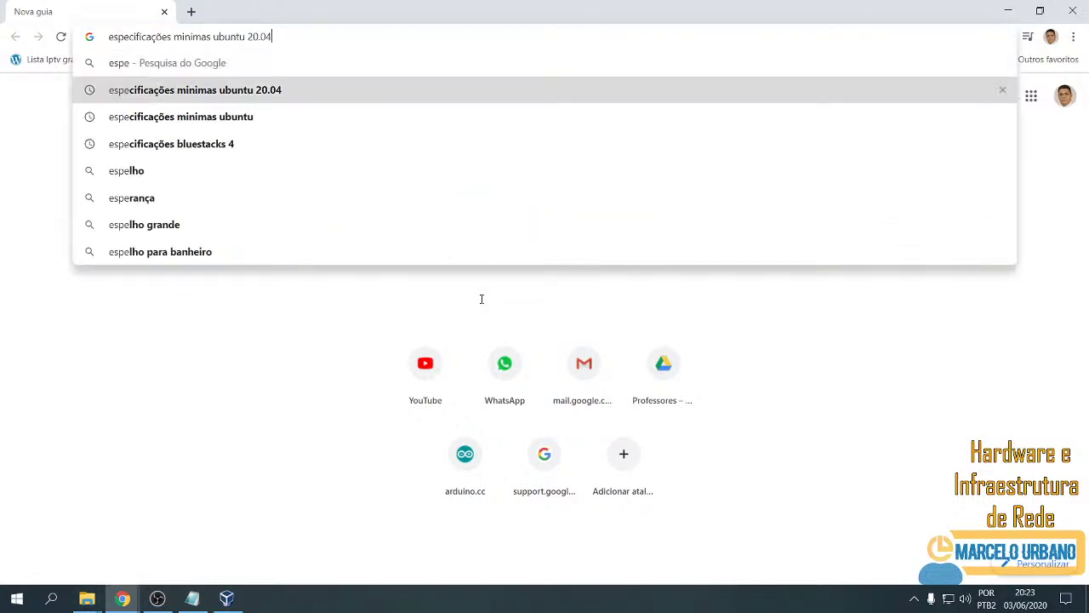
pyautogui.press('BackSpace')
pyautogui.press('BackSpace')
pyautogui.press('BackSpace')
pyautogui.press('BackSpace')
pyautogui.press('BackSpace')
pyautogui.press('BackSpace')
pyautogui.press('BackSpace')
pyautogui.press('BackSpace')
pyautogui.press('BackSpace')
pyautogui.press('BackSpace')
pyautogui.press('BackSpace')
pyautogui.press('BackSpace')
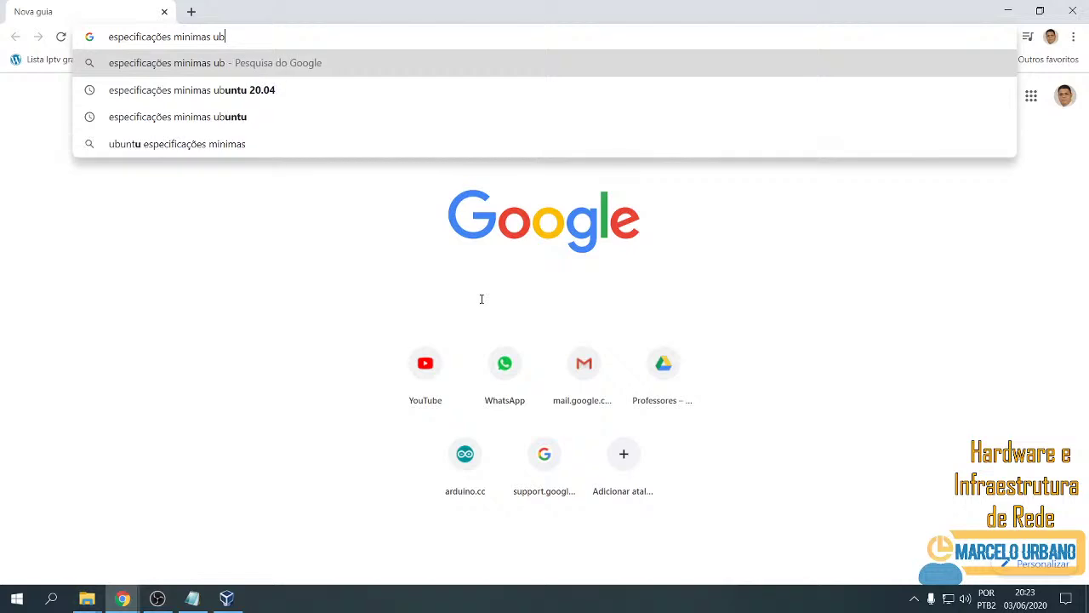
pyautogui.write('dwinw')
pyautogui.press('BackSpace')
pyautogui.press('BackSpace')
pyautogui.press('BackSpace')
pyautogui.press('BackSpace')
pyautogui.press('BackSpace')
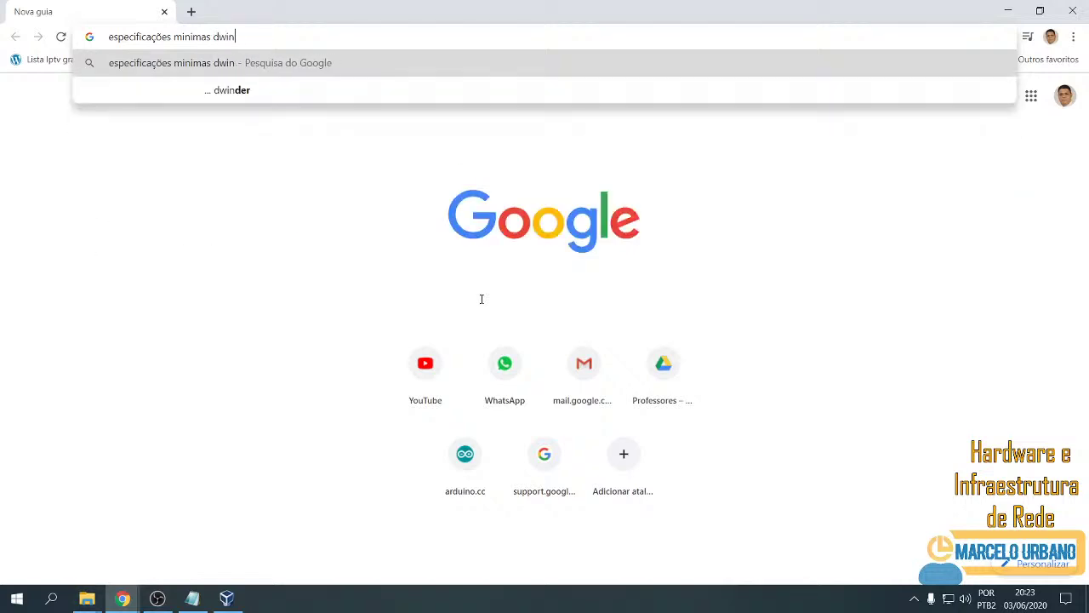
pyautogui.write('wdinw')
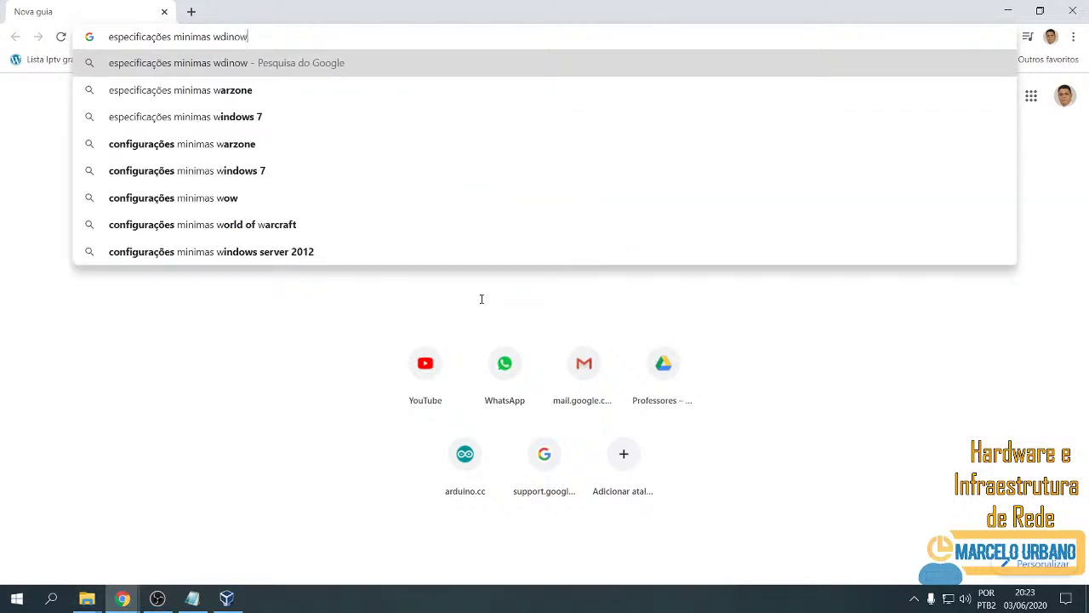
pyautogui.press('BackSpace')
pyautogui.press('BackSpace')
pyautogui.press('BackSpace')
pyautogui.press('BackSpace')
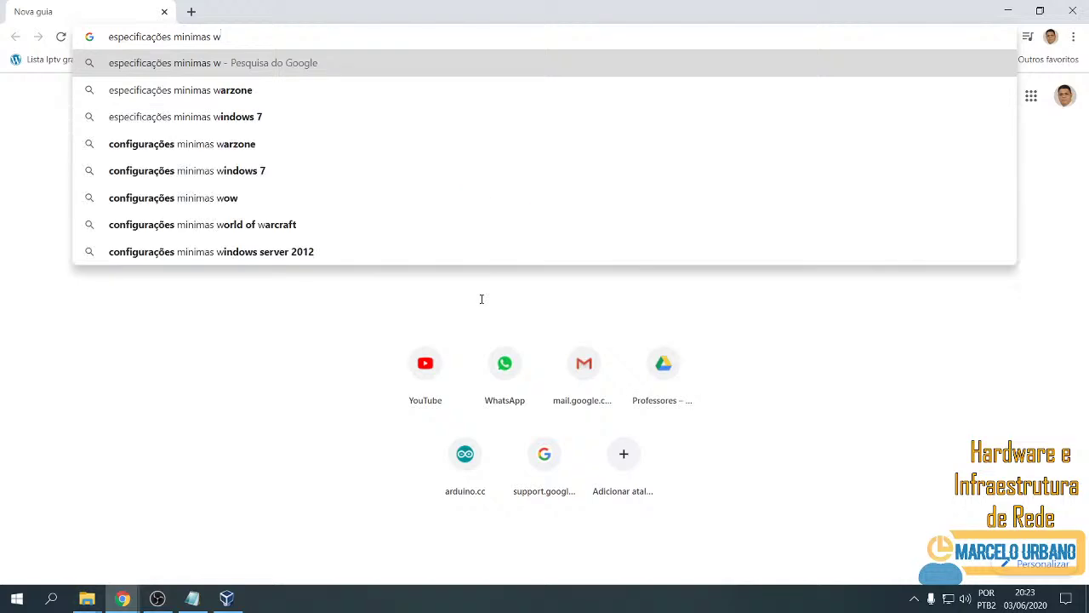
pyautogui.write('indows')
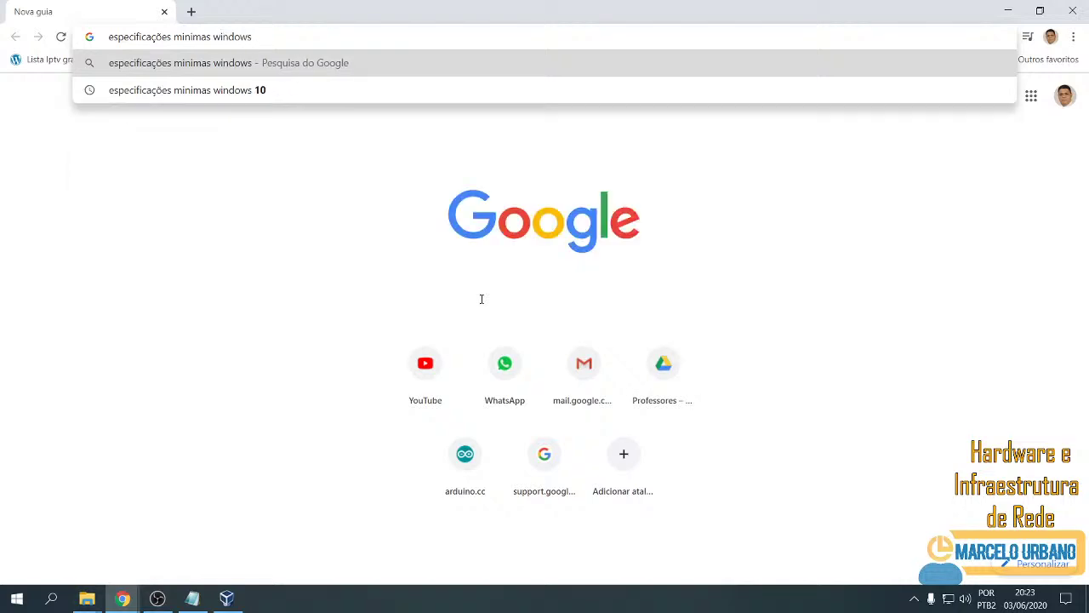
pyautogui.press('Down')
pyautogui.press('Return')
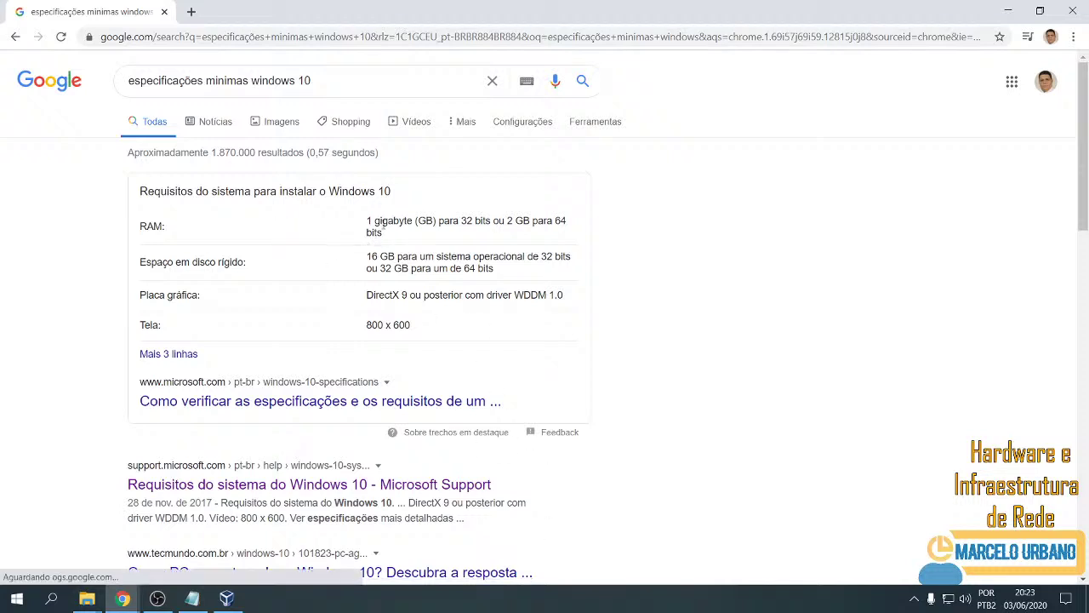
# Highlight the RAM, 64-bit disk space and DirectX requirements in the featured Windows 10 requirements table.
pyautogui.moveTo(366, 220); pyautogui.dragTo(435, 223)
pyautogui.click(481, 220)
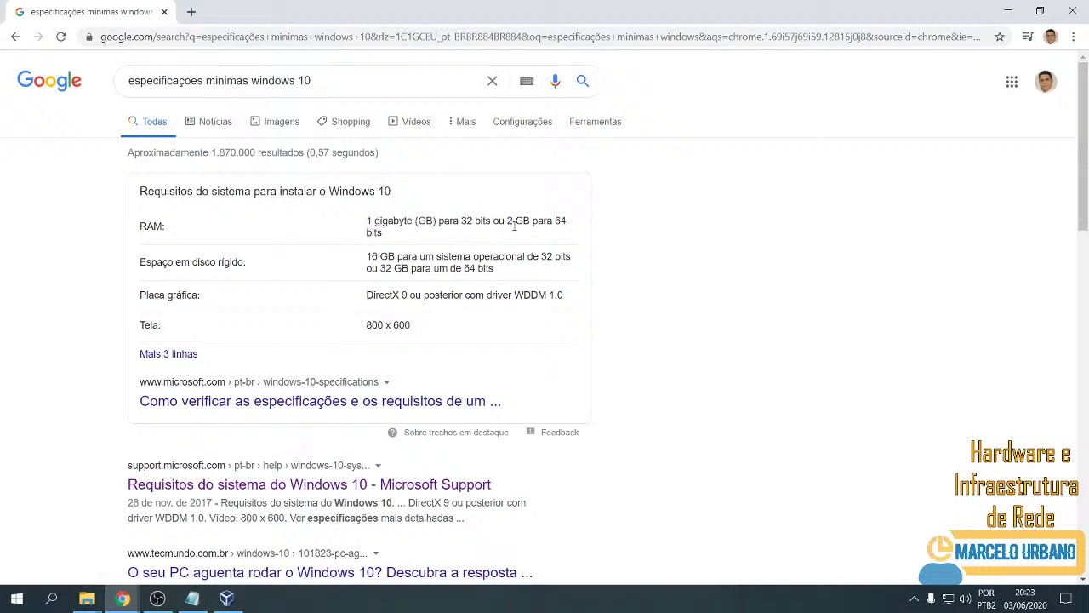
pyautogui.moveTo(508, 221); pyautogui.dragTo(513, 234)
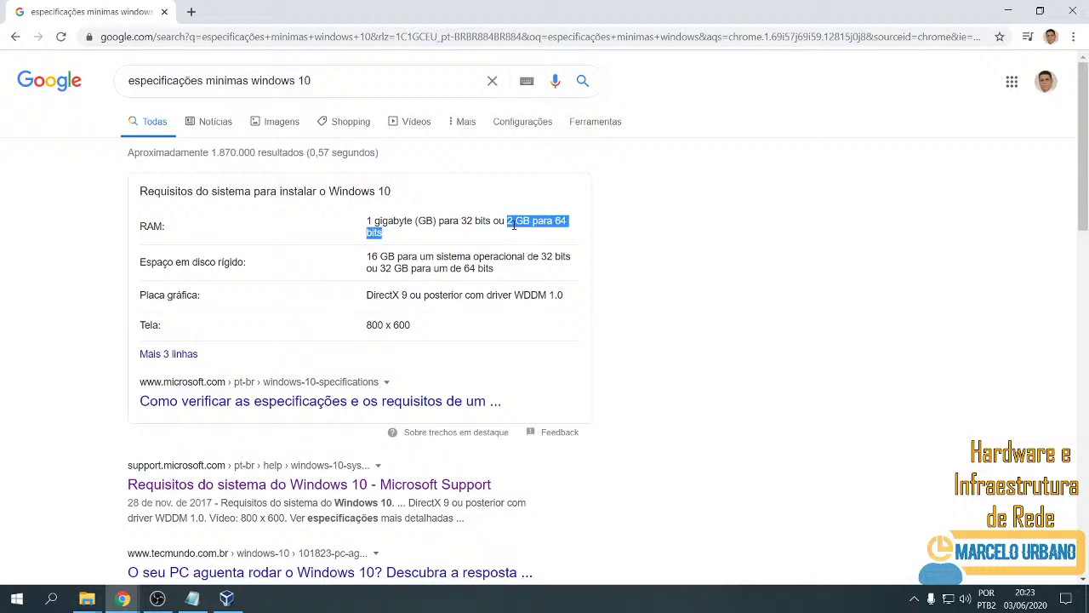
pyautogui.click(513, 225)
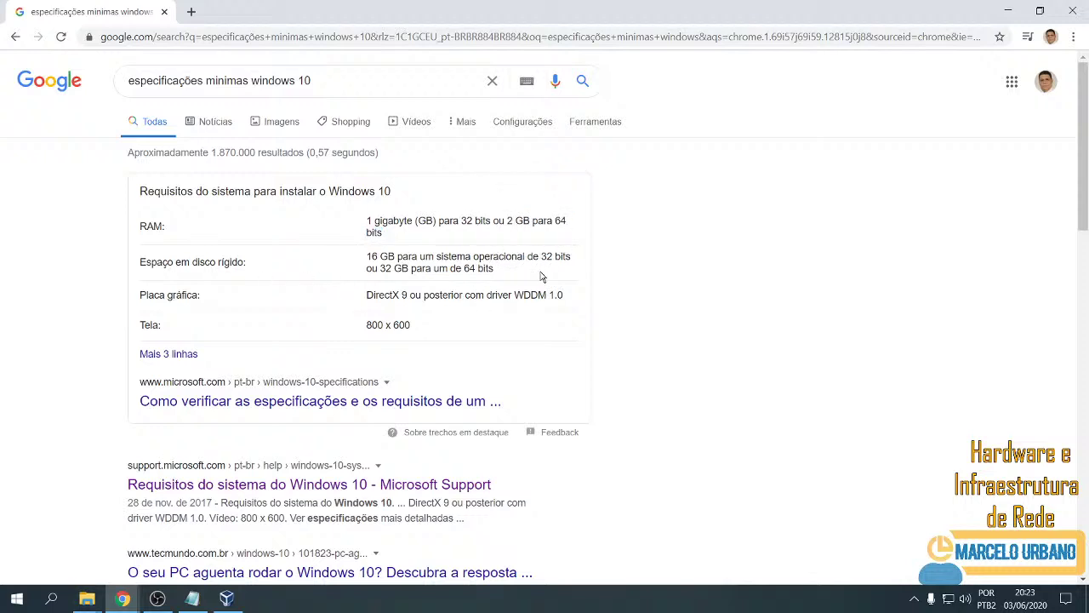
pyautogui.moveTo(391, 269); pyautogui.dragTo(497, 276)
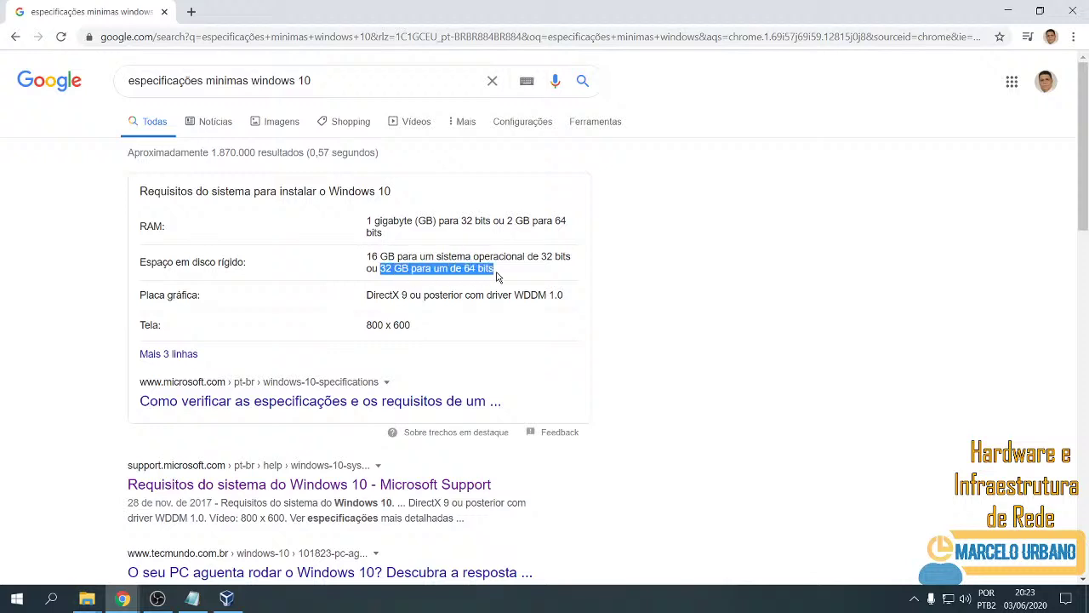
pyautogui.press('ctrl')
pyautogui.press('ctrl')
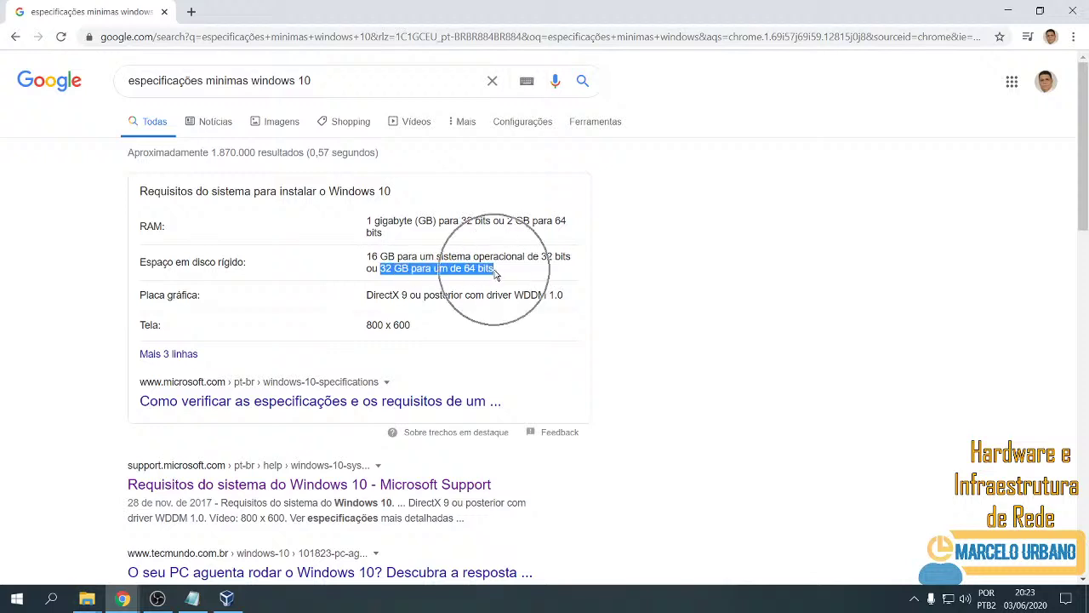
pyautogui.press('ctrl')
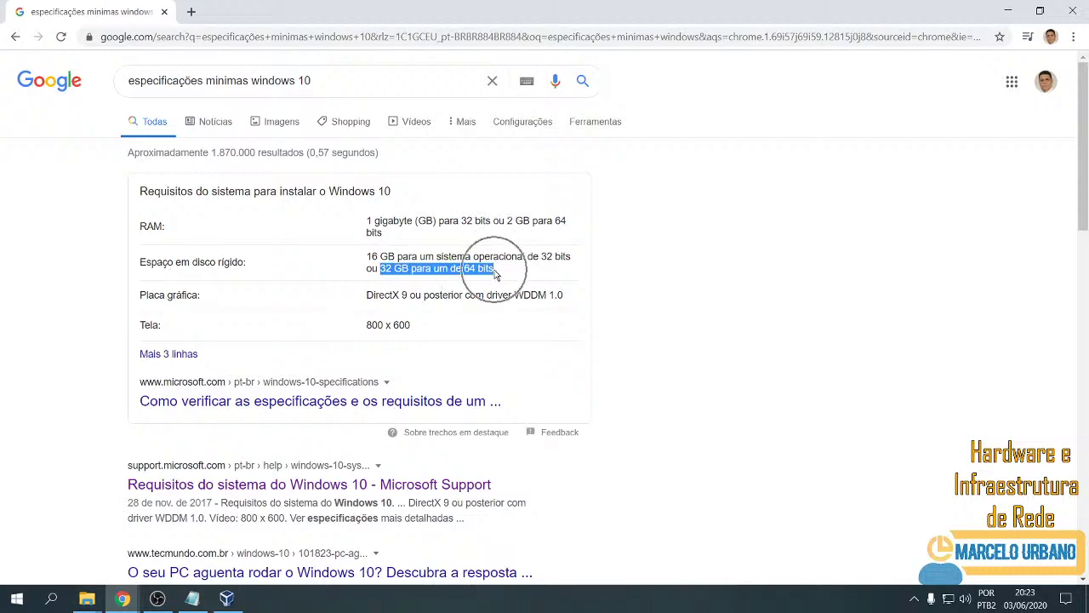
pyautogui.click(495, 274)
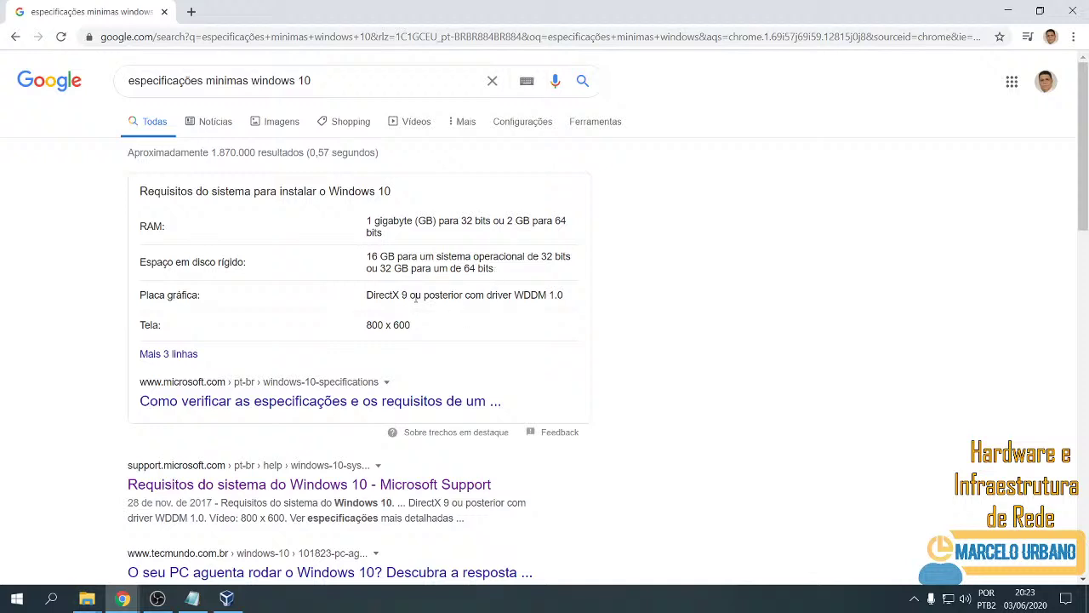
pyautogui.moveTo(416, 298); pyautogui.dragTo(367, 305)
pyautogui.hotkey('ctrl', 'c')
# Open Microsoft's full Windows 10 specifications page and examine the processor and other installation requirements.
pyautogui.click(181, 357)
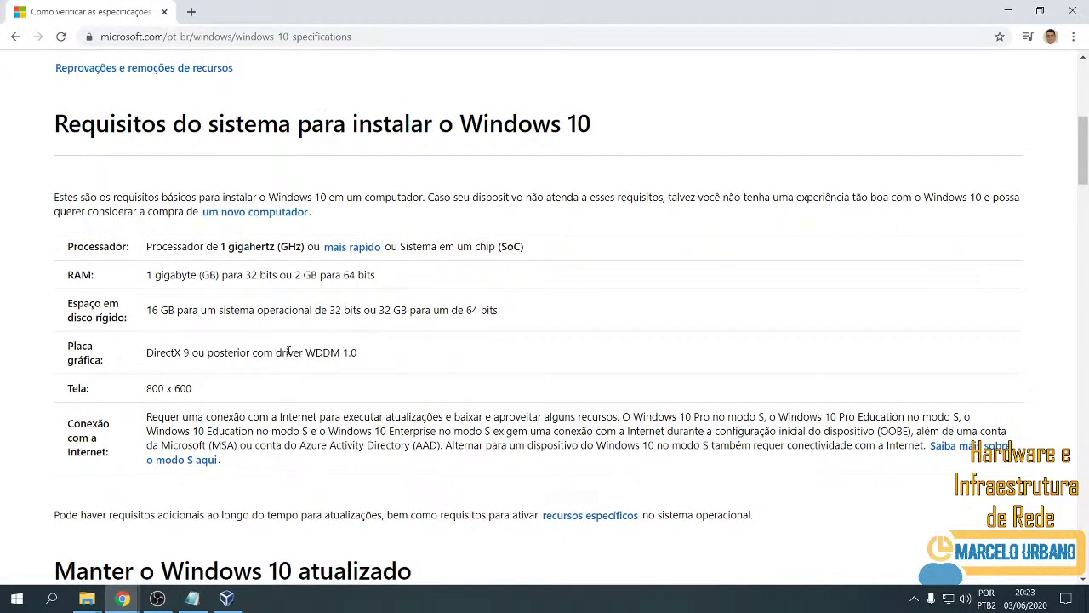
pyautogui.click(223, 432)
pyautogui.moveTo(222, 247)
pyautogui.mouseDown()
pyautogui.moveTo(314, 248)
pyautogui.moveTo(224, 250)
pyautogui.mouseUp()
pyautogui.click(486, 267)
pyautogui.click(398, 364)
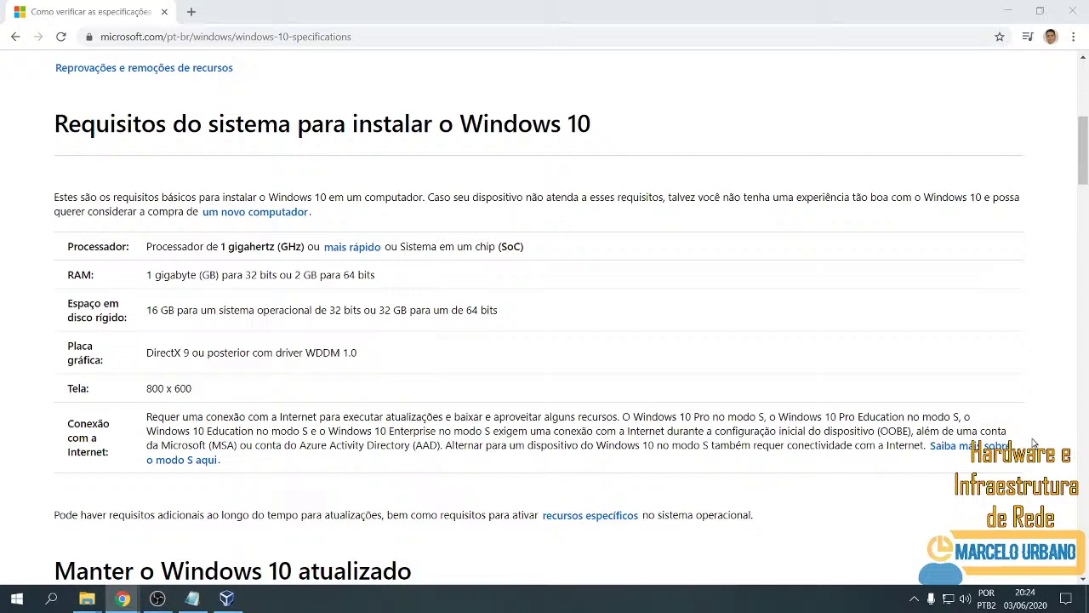
# Open the computer's basic System information page and examine the installed processor's model and speed.
pyautogui.press('super+i')
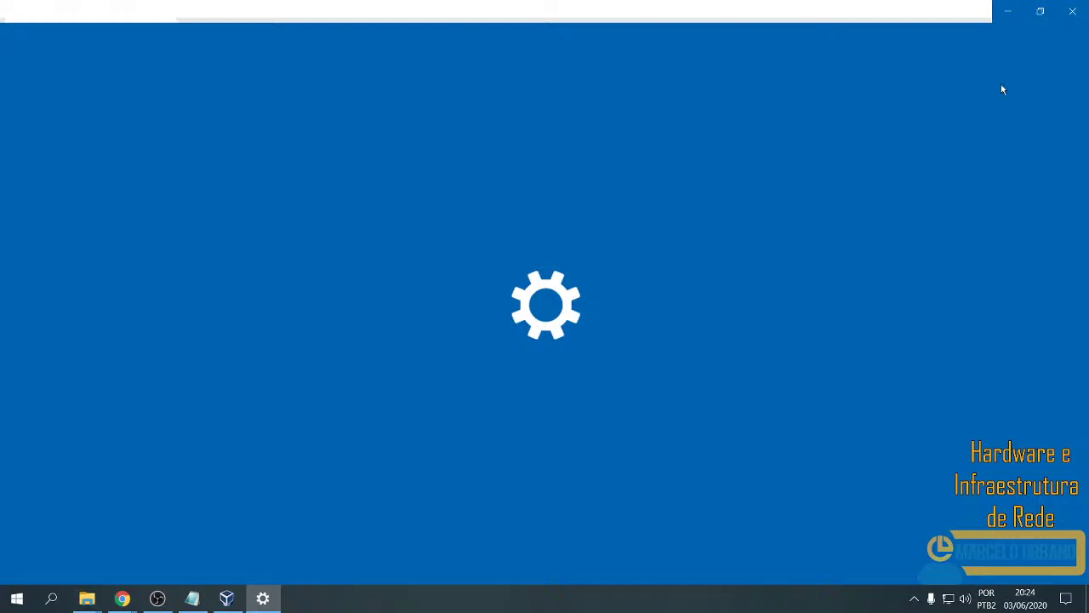
pyautogui.click(1070, 17)
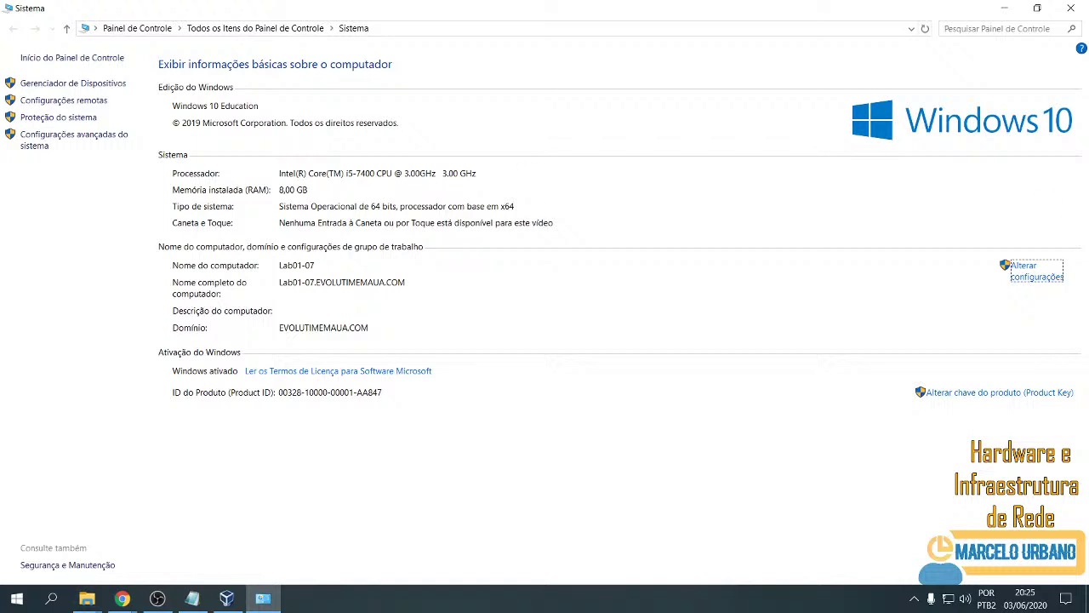
pyautogui.click(122, 598)
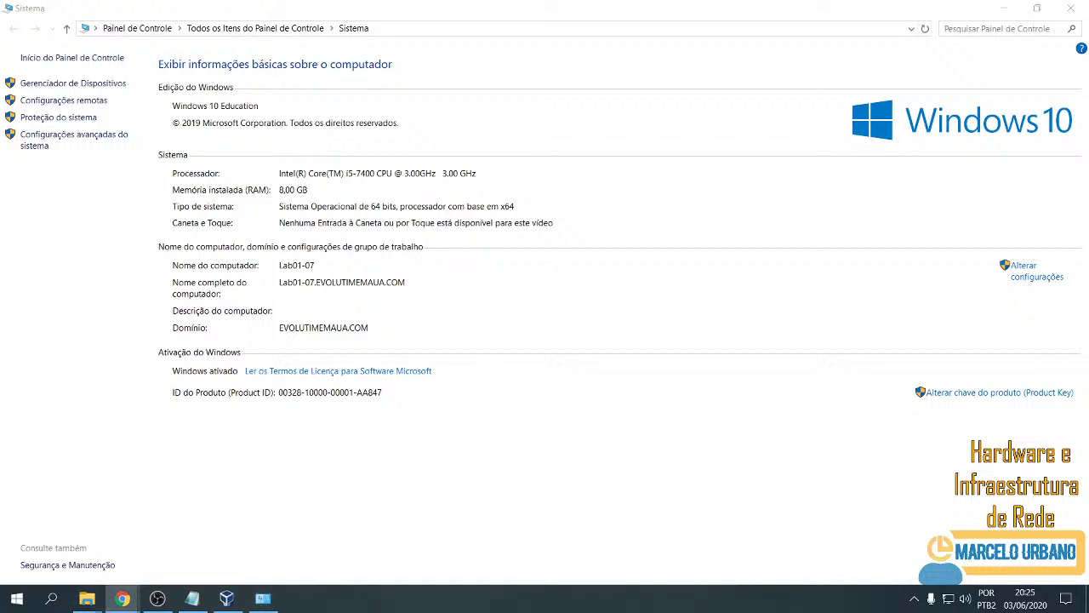
pyautogui.click(356, 181)
pyautogui.click(355, 179)
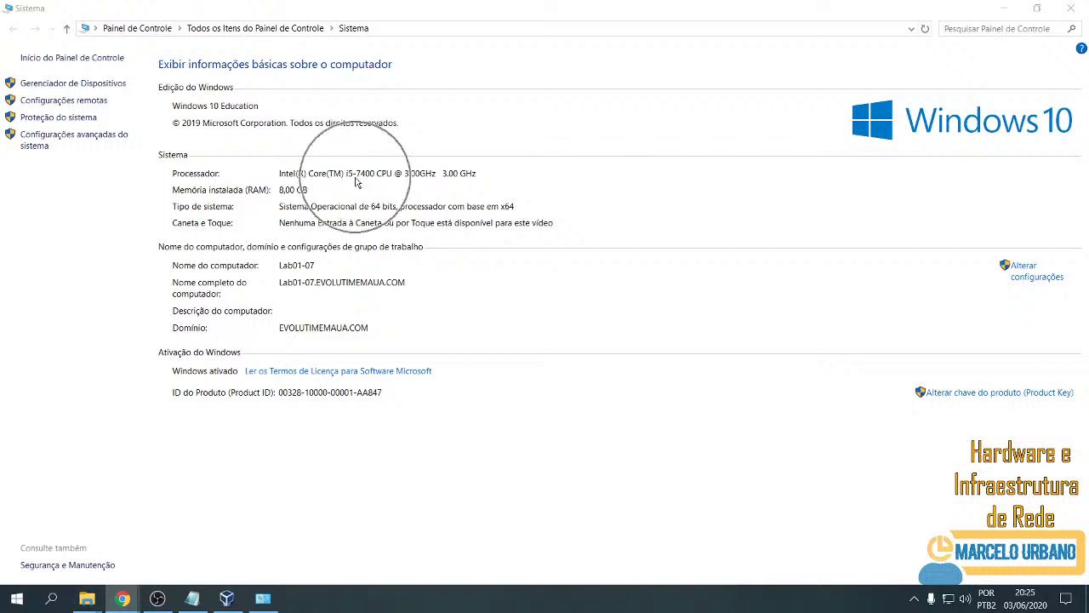
pyautogui.click(411, 181)
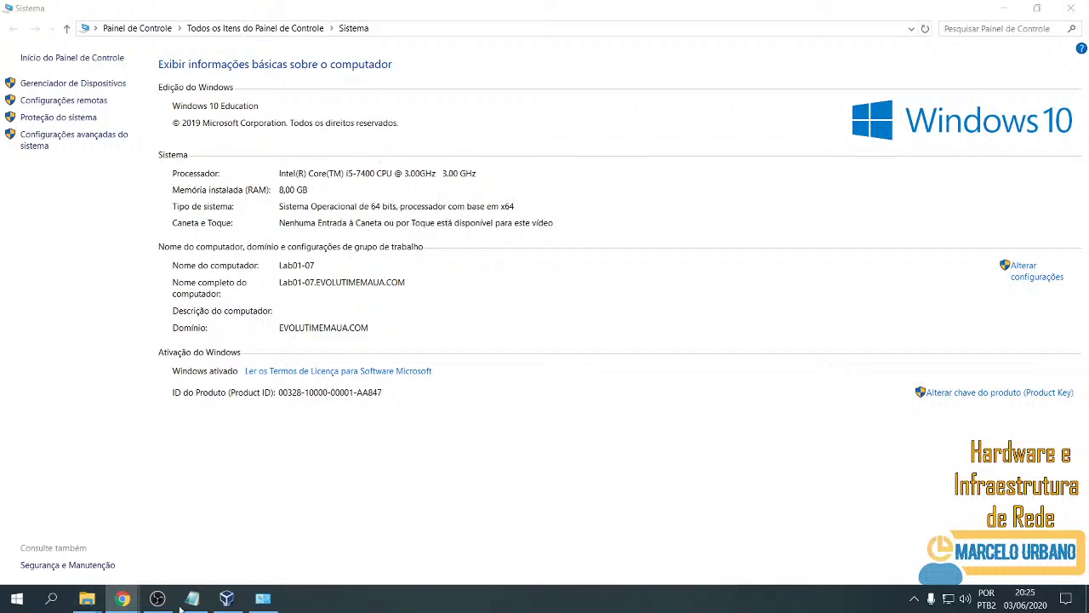
# Bring up Chrome's Windows 10 specifications window, restore it from full size and place it beside the System information.
pyautogui.moveTo(122, 598)
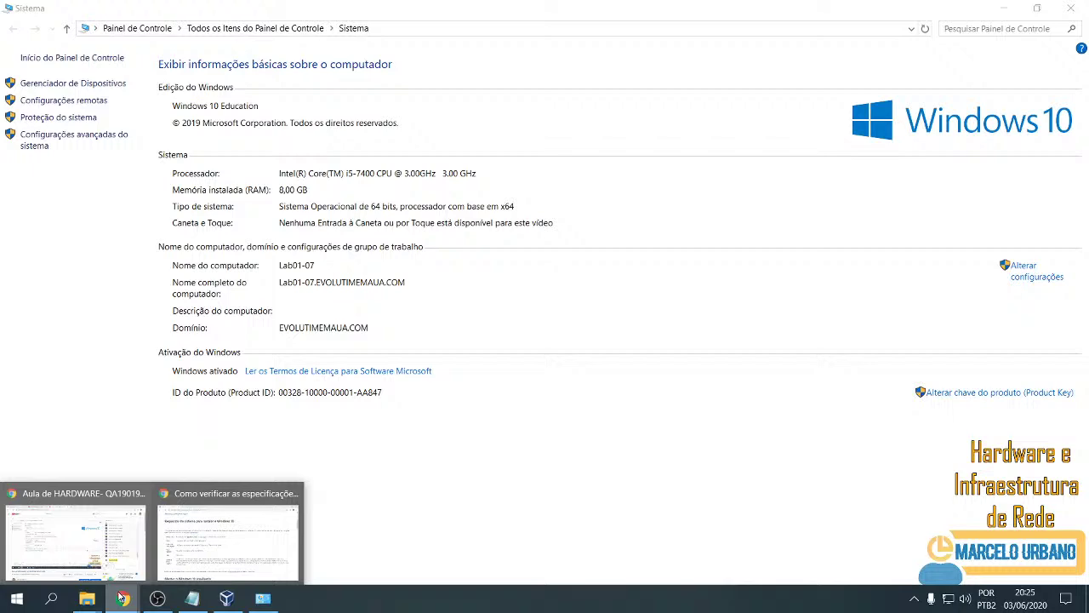
pyautogui.click(255, 525)
pyautogui.doubleClick(726, 6)
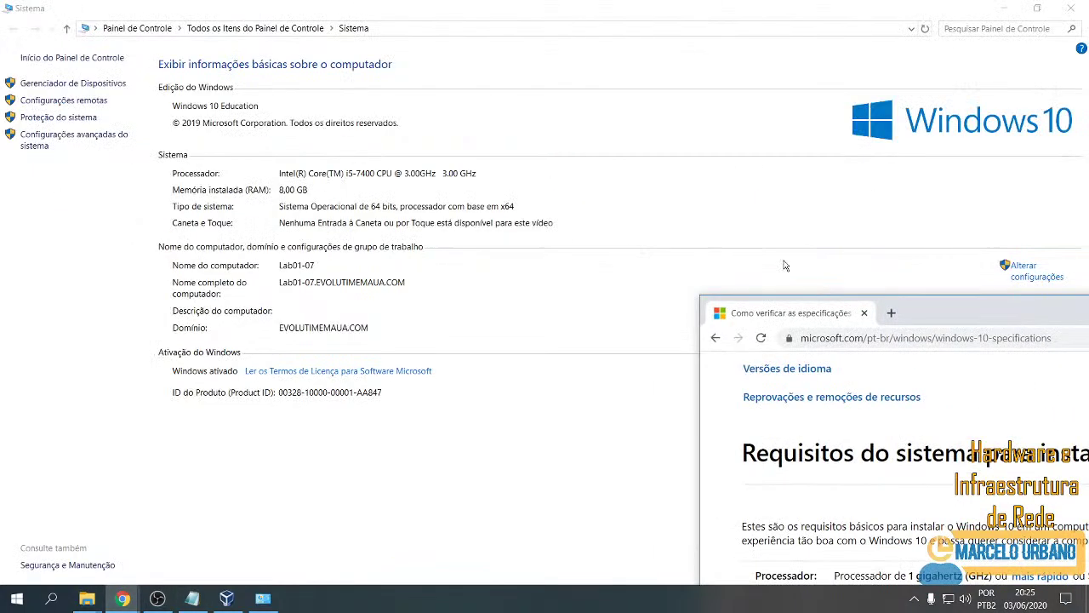
pyautogui.moveTo(928, 311); pyautogui.dragTo(787, 38)
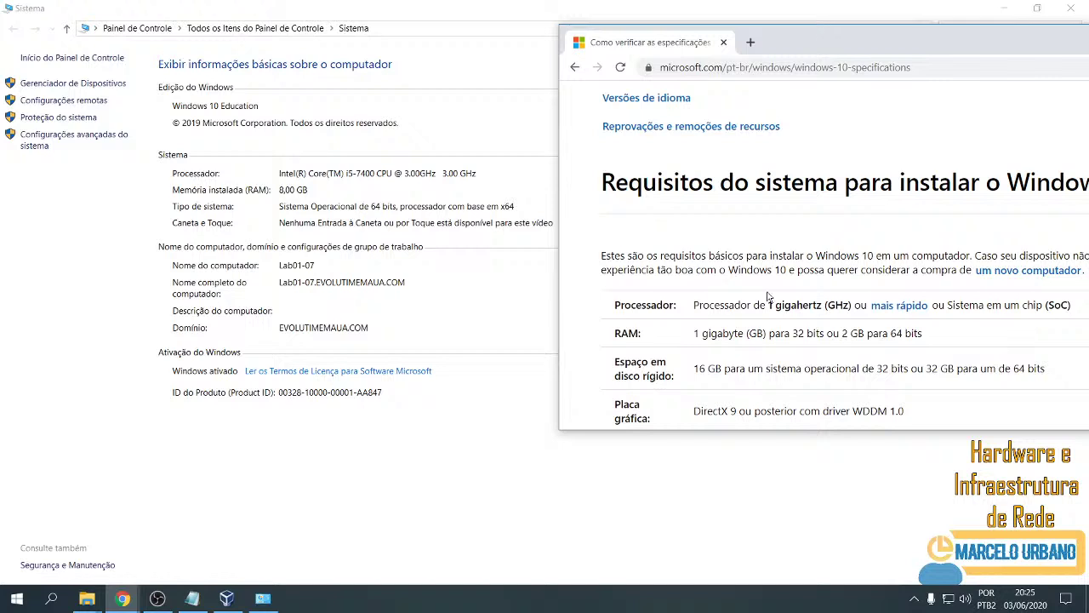
# Highlight the 1 gigahertz processor requirement and compare it with this computer's processor and installed RAM.
pyautogui.moveTo(766, 307); pyautogui.dragTo(825, 306)
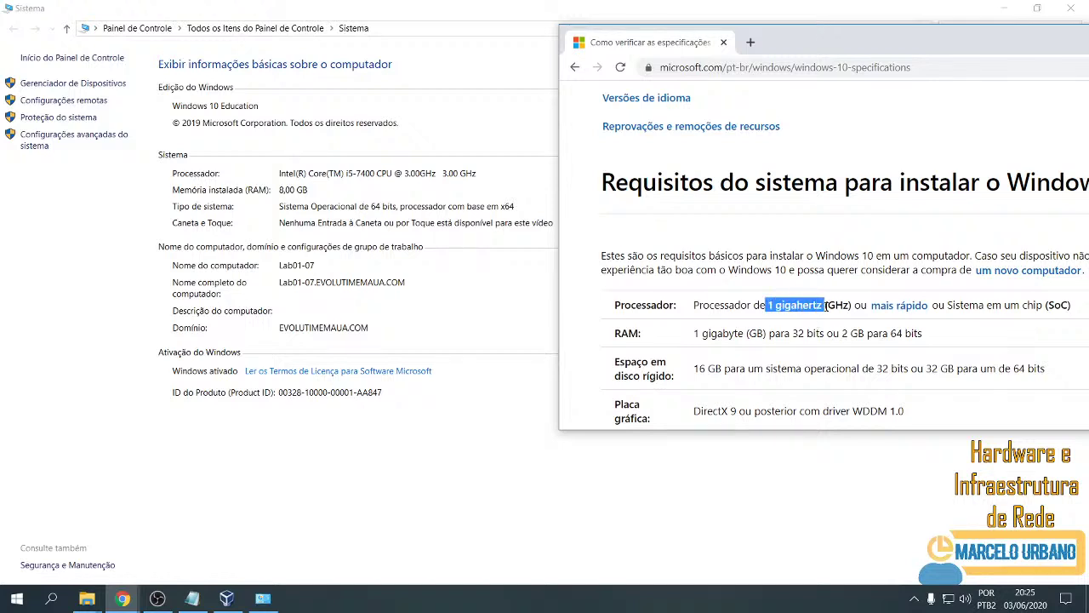
pyautogui.press('ctrl')
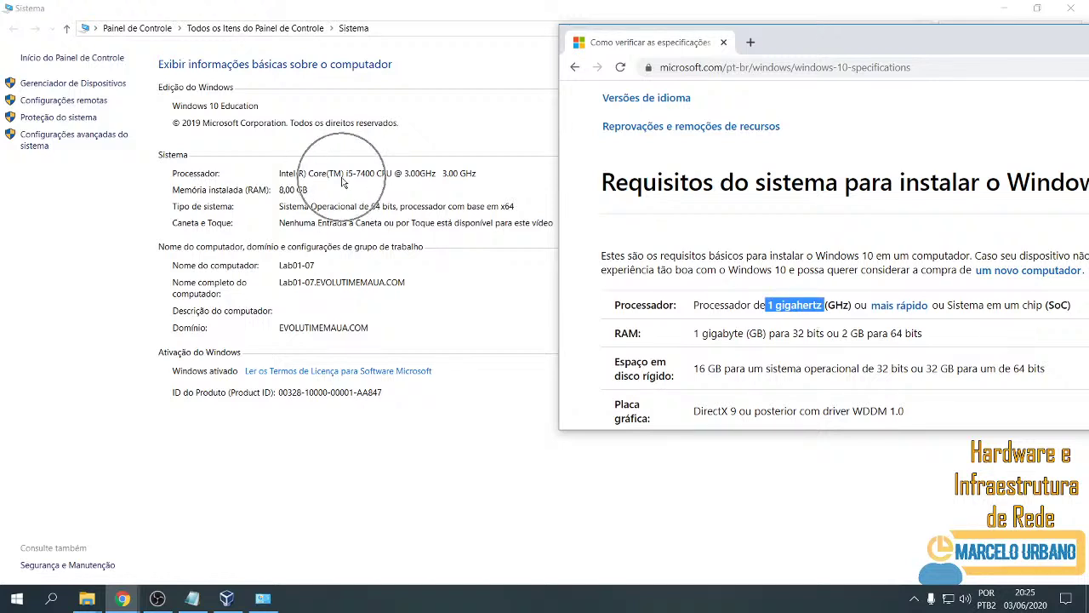
pyautogui.click(801, 299)
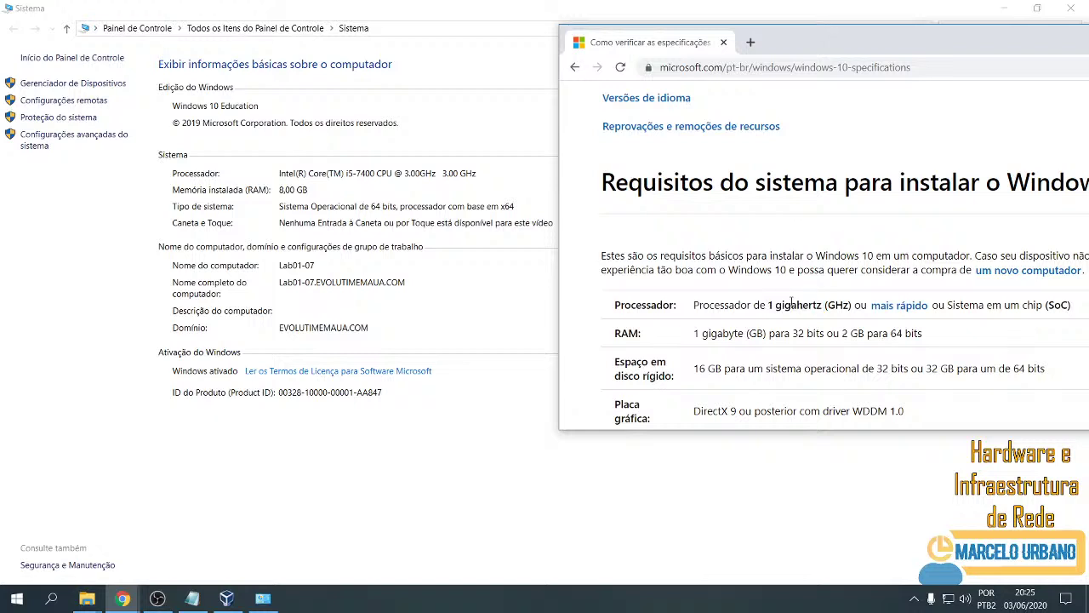
pyautogui.press('ctrl')
pyautogui.press('ctrl')
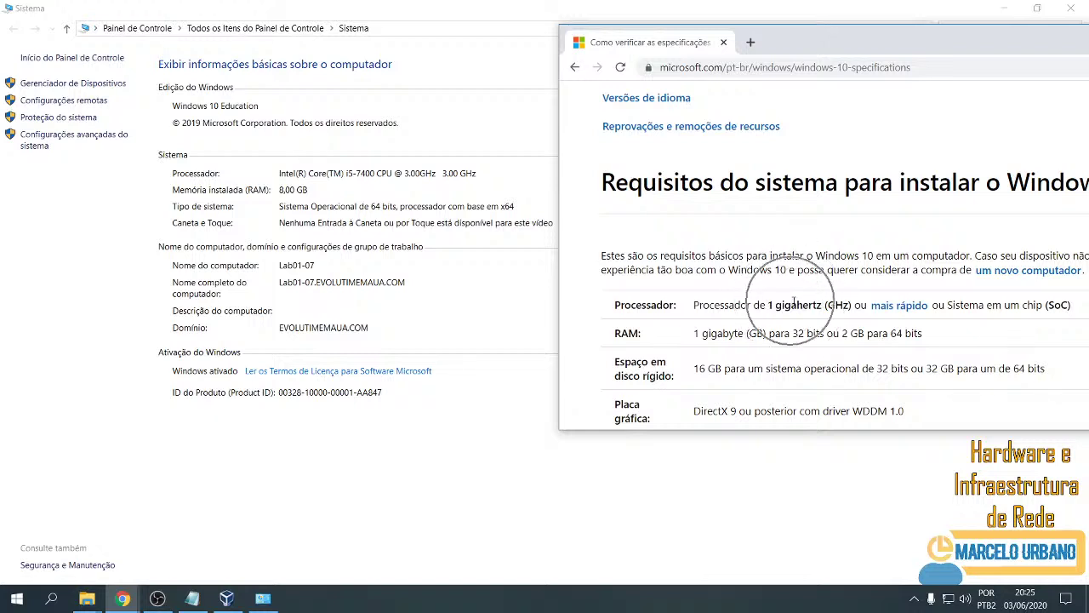
pyautogui.press('ctrl')
pyautogui.press('ctrl')
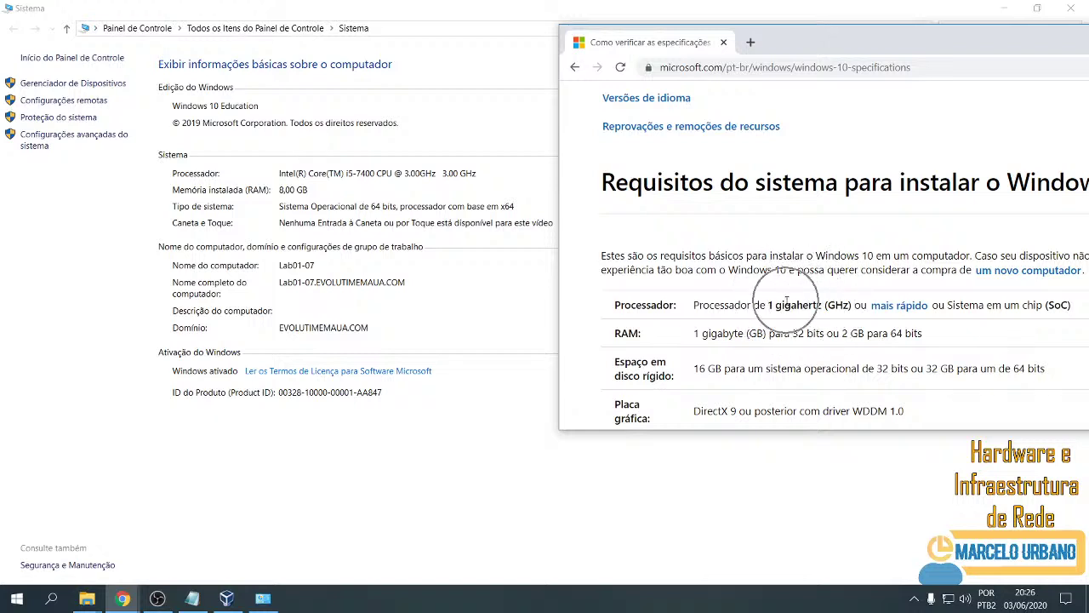
pyautogui.moveTo(768, 306); pyautogui.dragTo(811, 311)
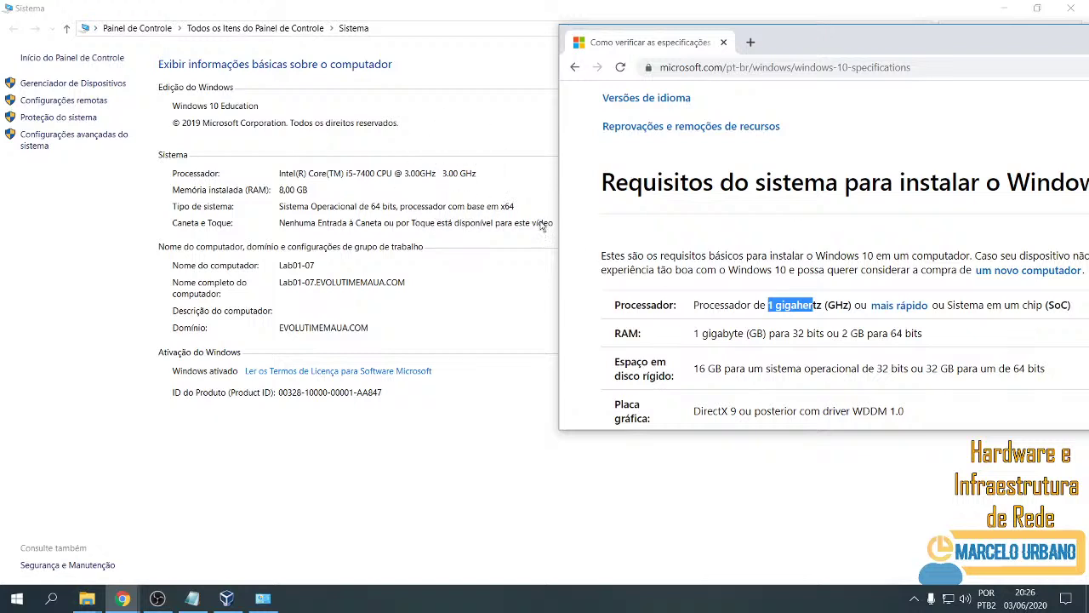
pyautogui.press('ctrl')
pyautogui.press('ctrl')
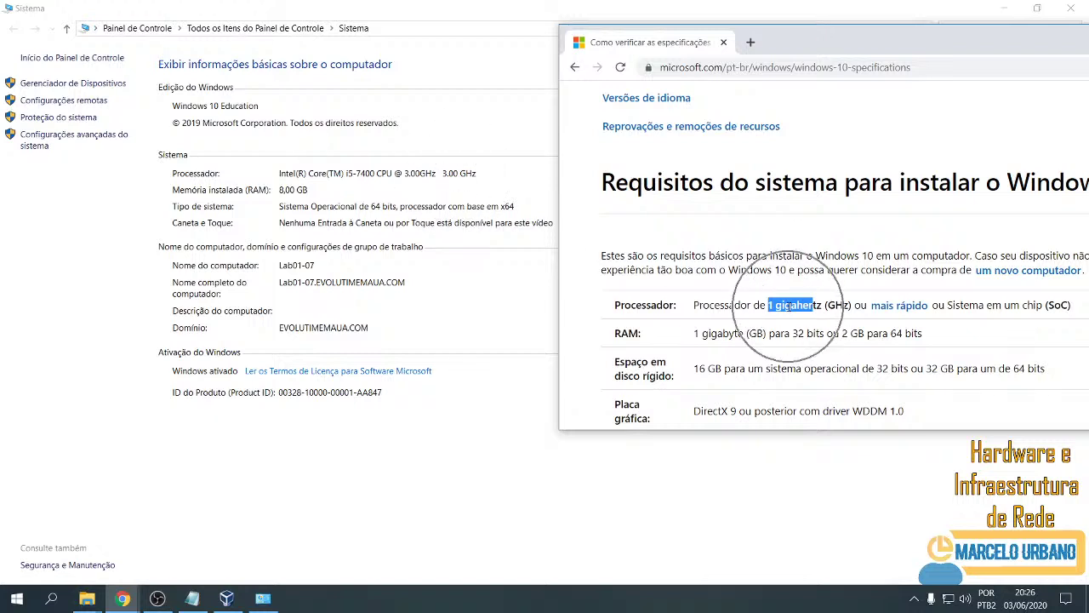
pyautogui.press('ctrl')
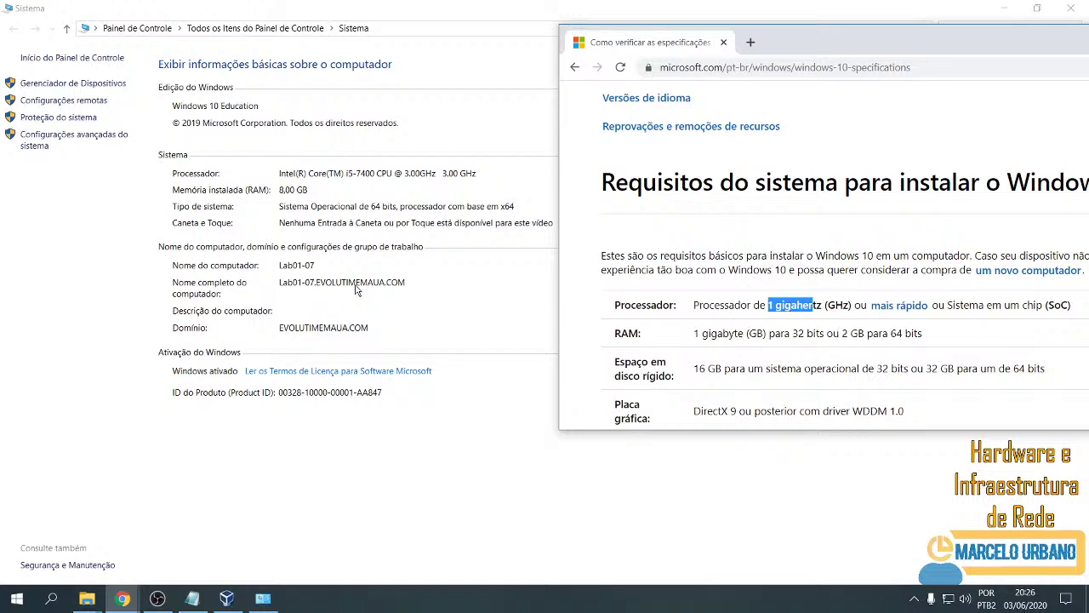
pyautogui.press('ctrl')
pyautogui.press('ctrl')
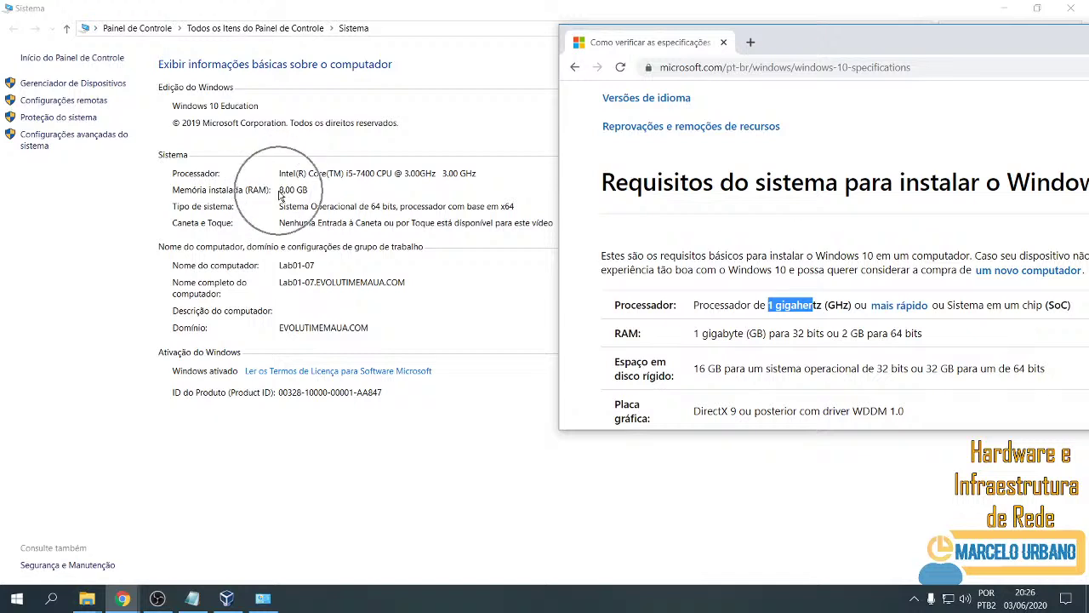
# Open Task Manager and examine the performance graphs and the memory used by each running process.
pyautogui.rightClick(388, 606)
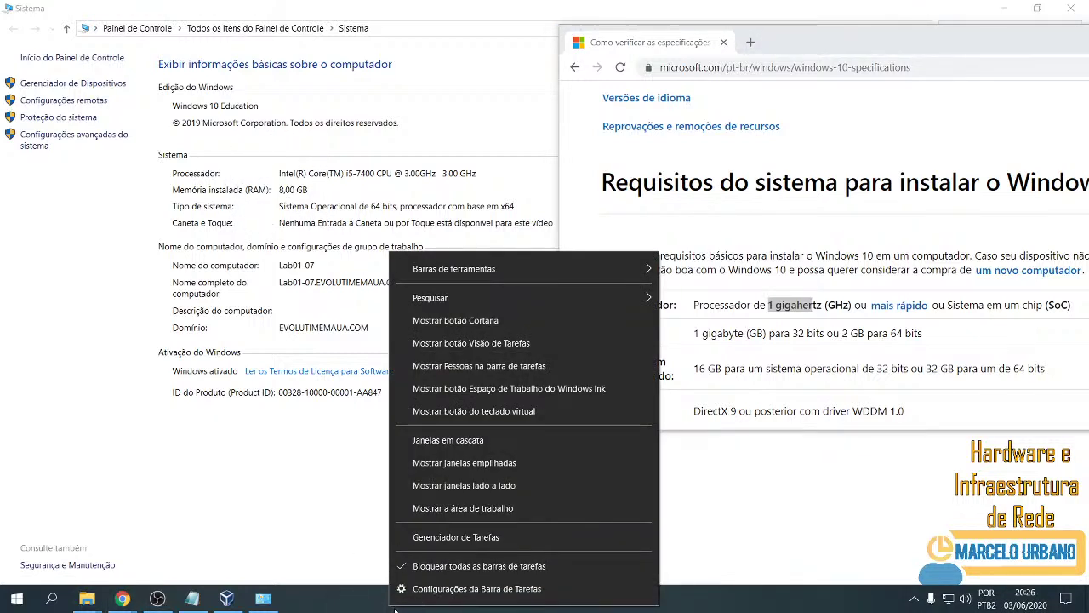
pyautogui.click(524, 539)
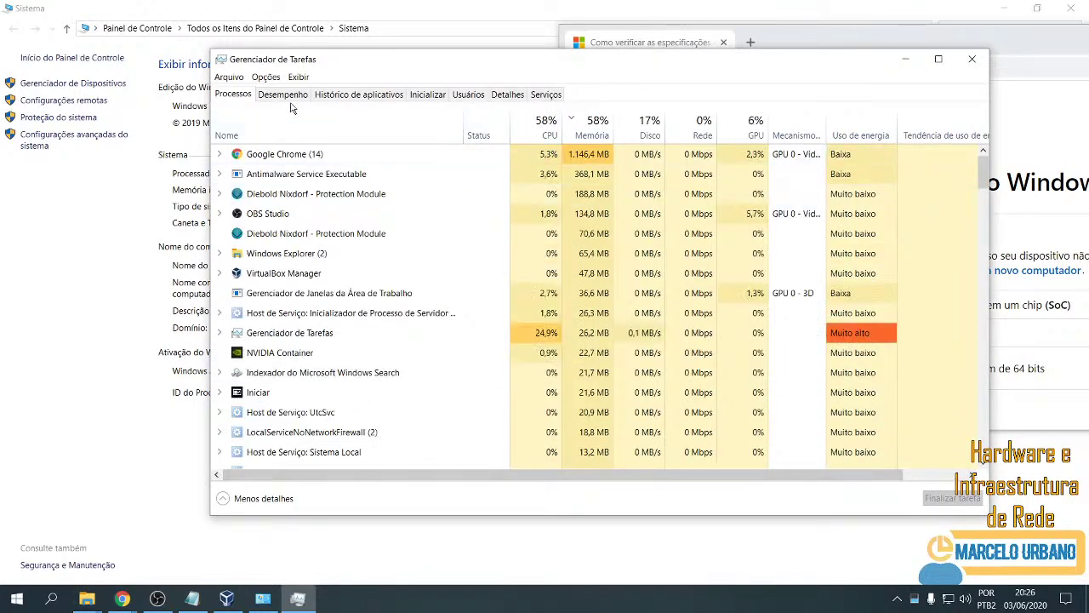
pyautogui.click(287, 95)
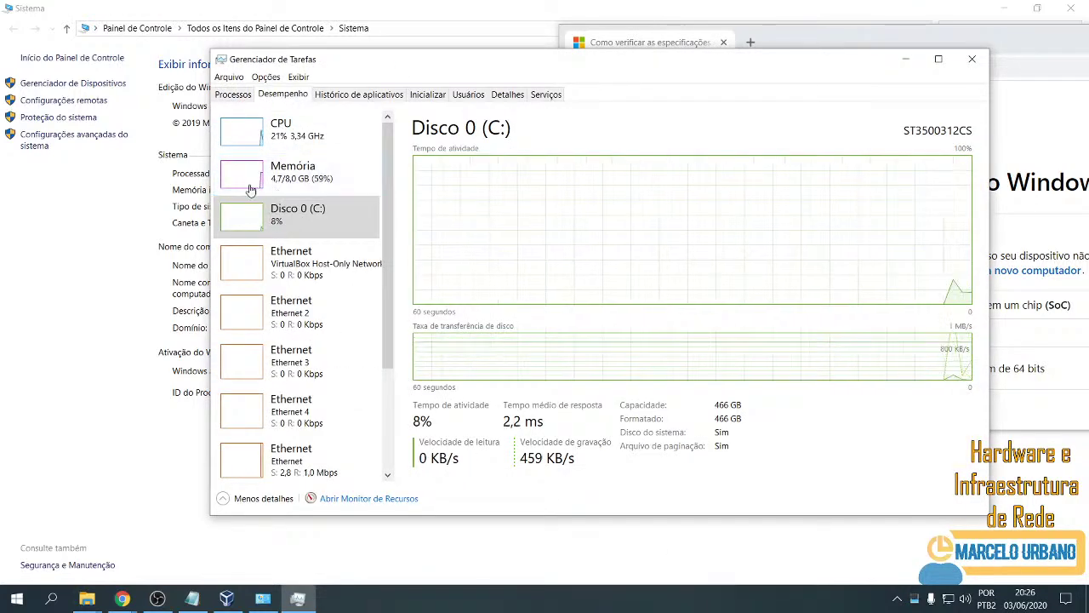
pyautogui.click(232, 94)
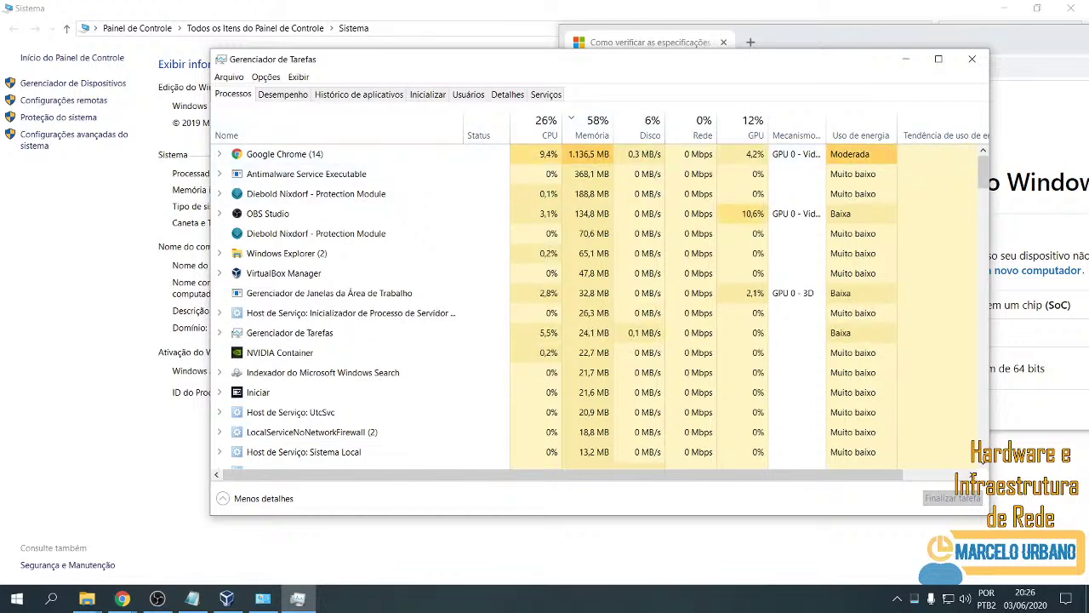
# Switch briefly to Chrome, recheck its memory use and the performance graphs in Task Manager, and close Task Manager.
pyautogui.hotkey('alt', 'Tab')
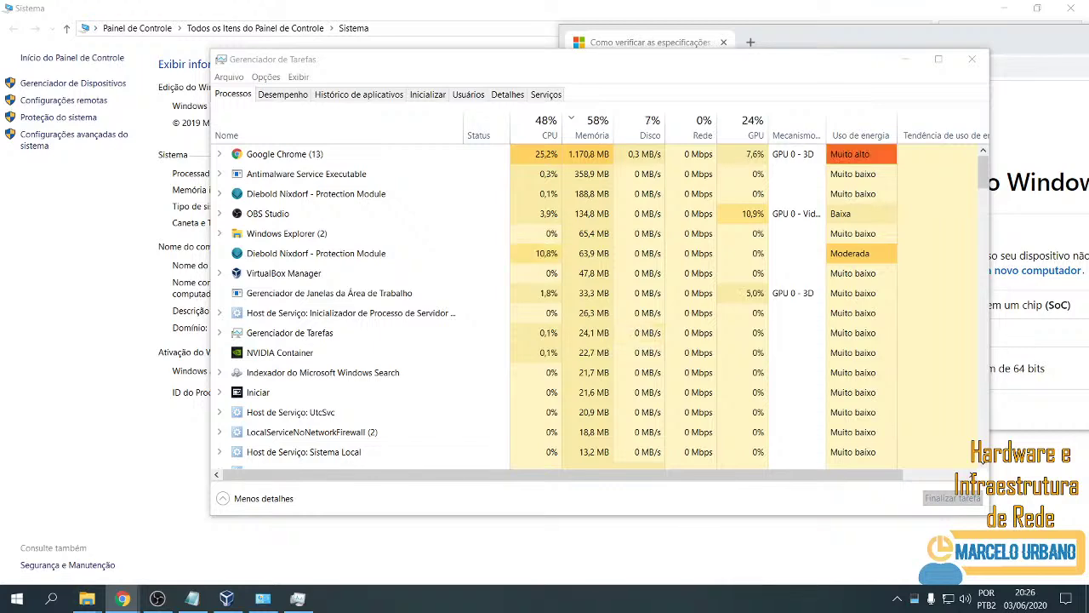
pyautogui.click(815, 37)
pyautogui.hotkey('alt', 'Tab')
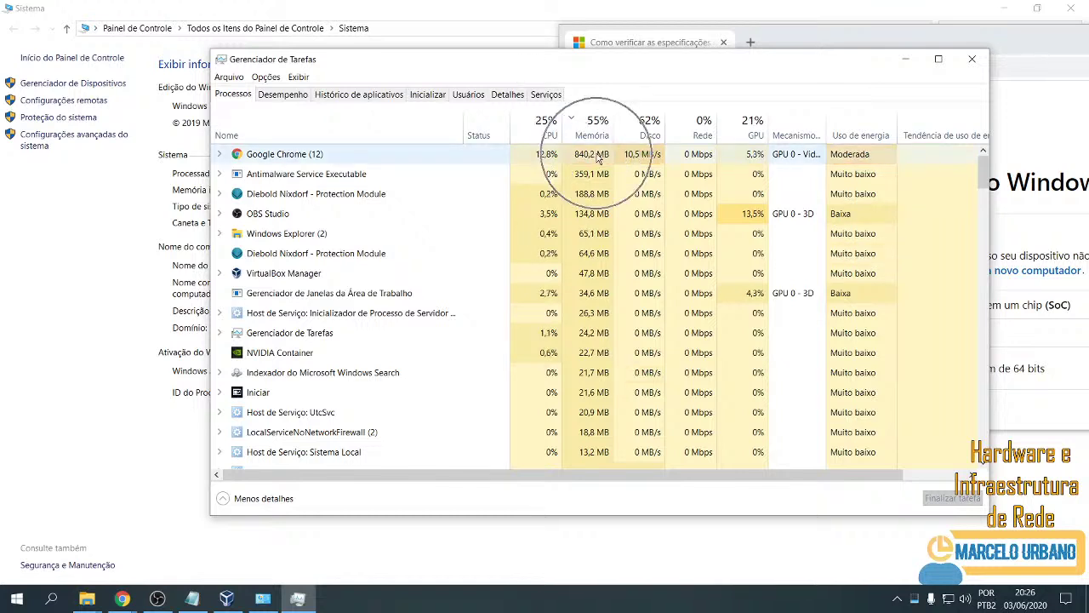
pyautogui.click(286, 94)
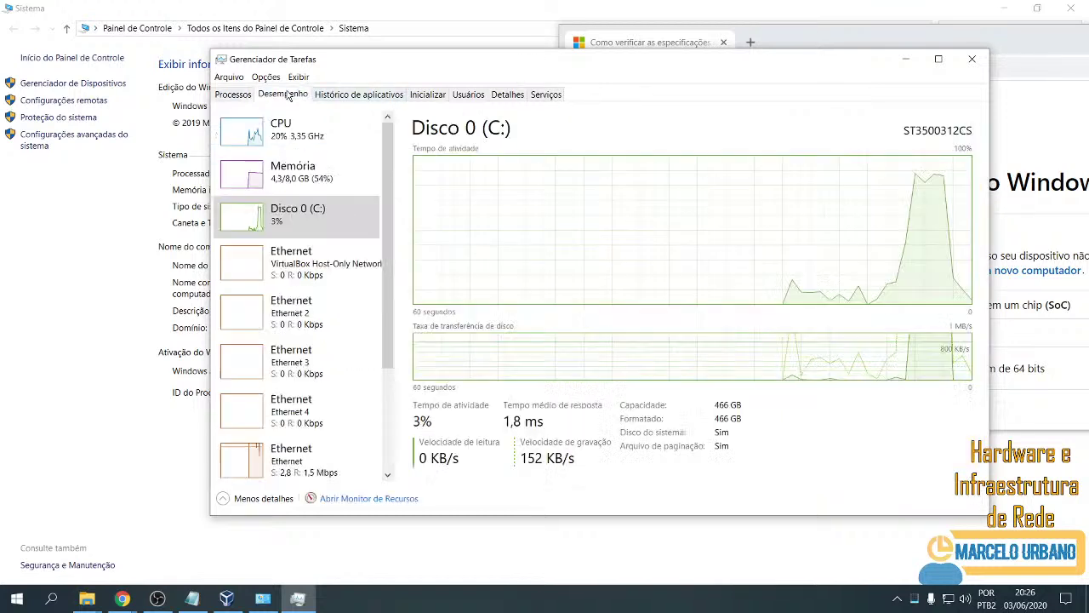
pyautogui.click(233, 94)
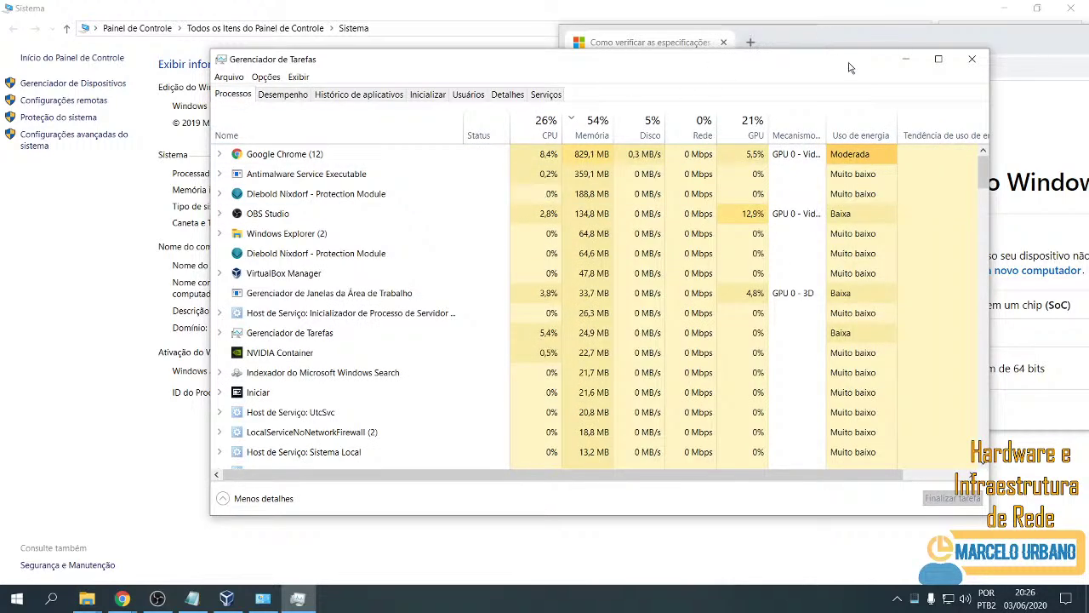
pyautogui.click(970, 60)
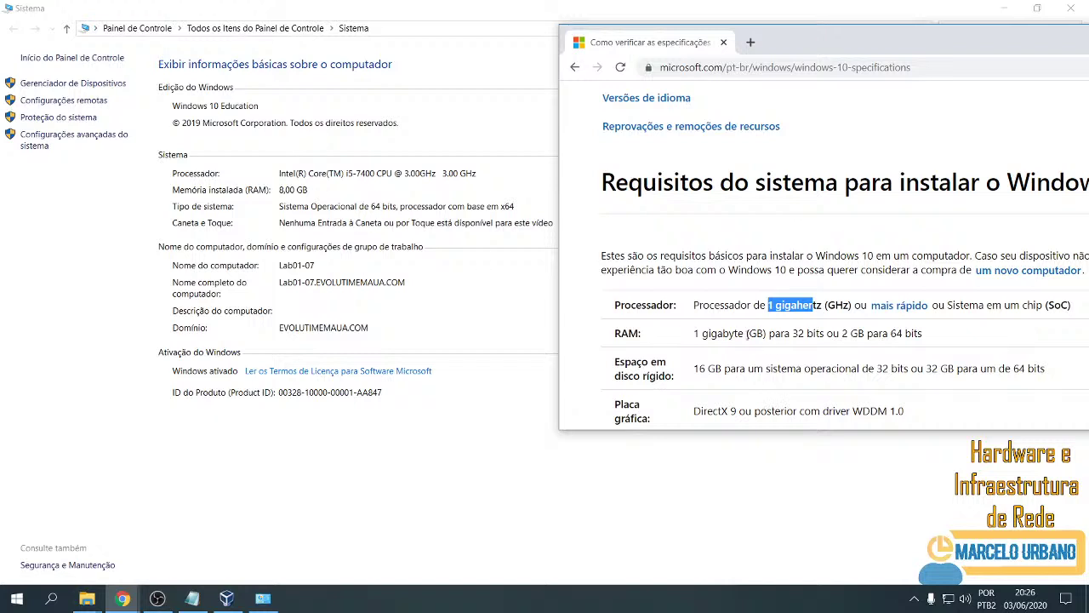
# Highlight the RAM requirement and its 2 GB value for 64 bits, and close the System information window.
pyautogui.moveTo(734, 334); pyautogui.dragTo(922, 335)
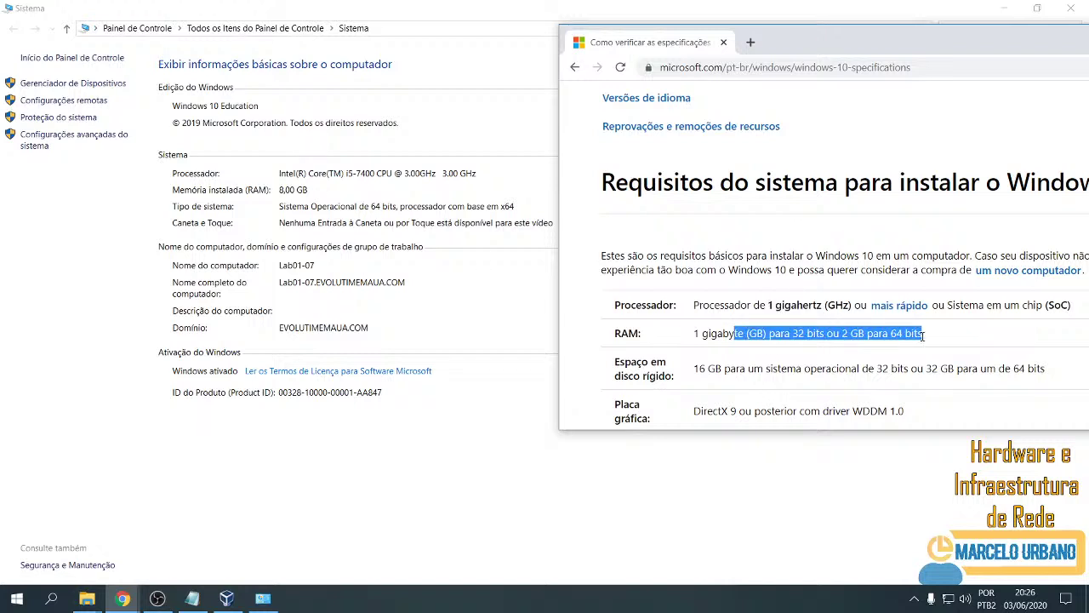
pyautogui.click(864, 347)
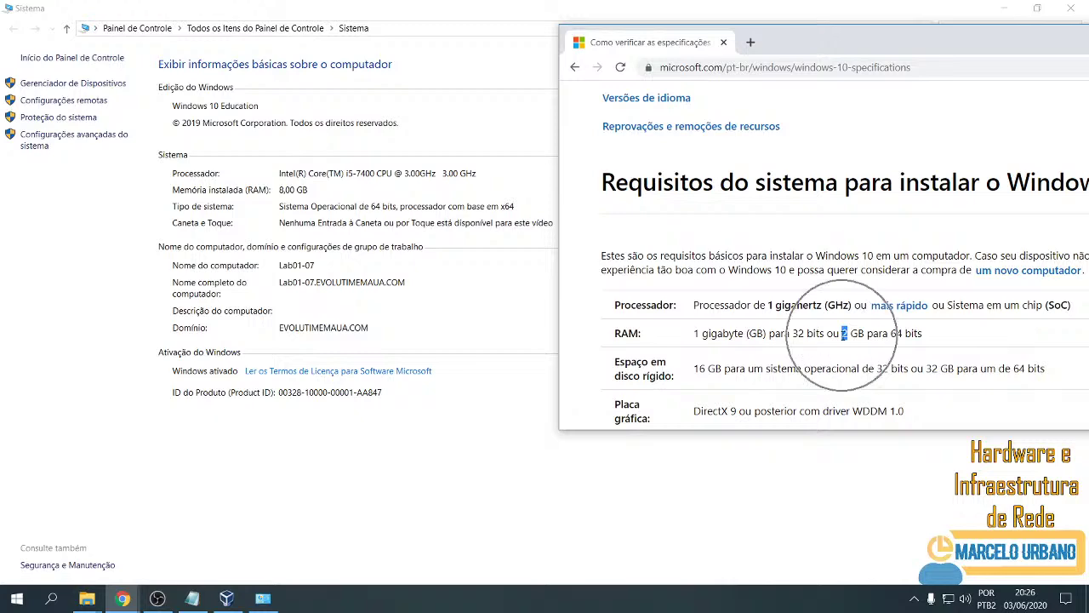
pyautogui.scroll(-1, 719, 326)
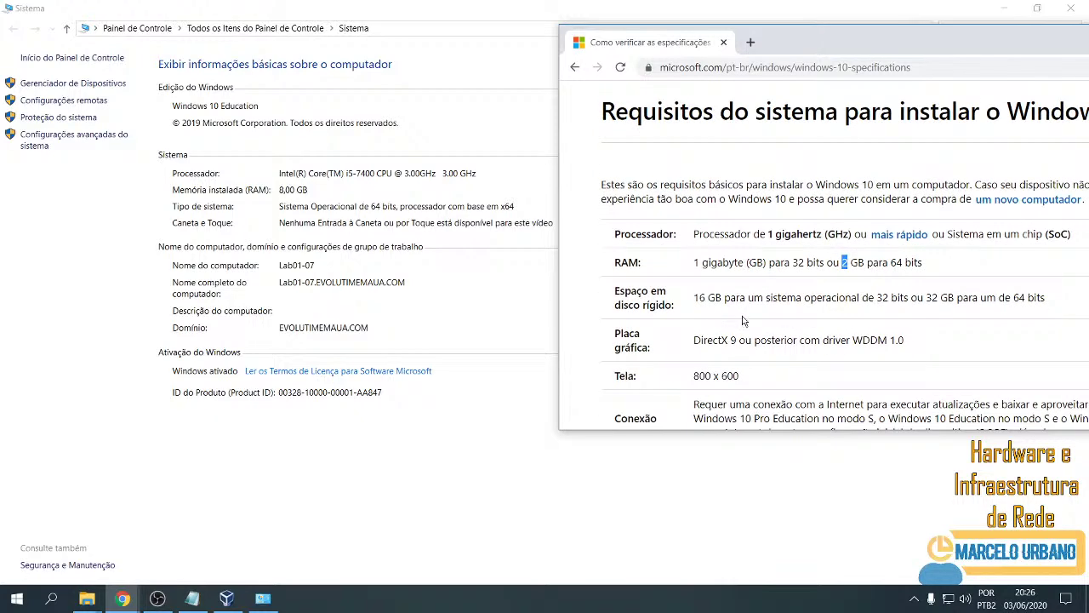
pyautogui.click(399, 323)
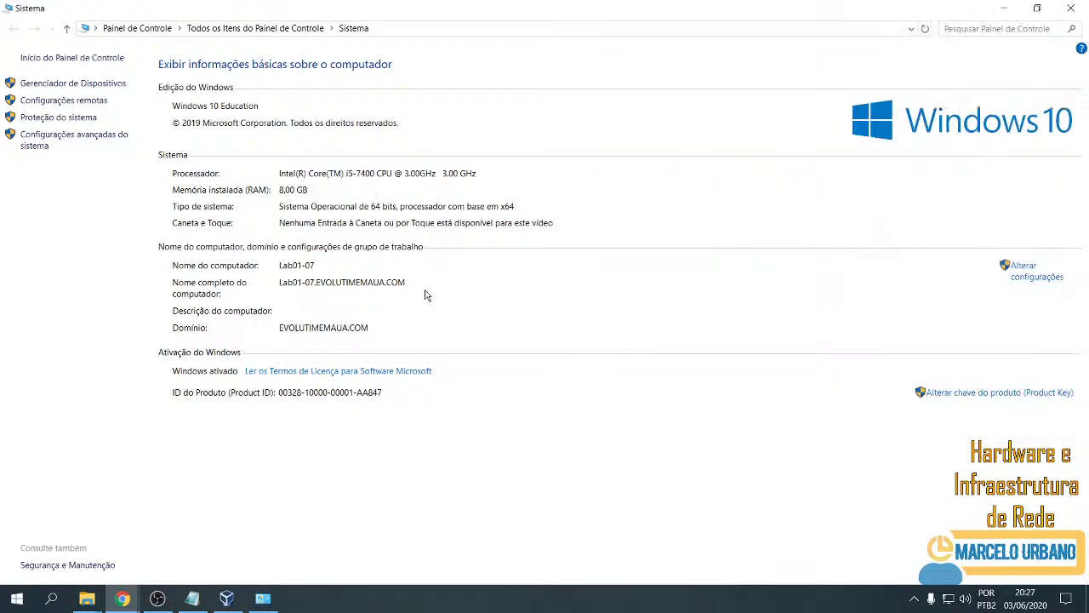
pyautogui.click(1070, 7)
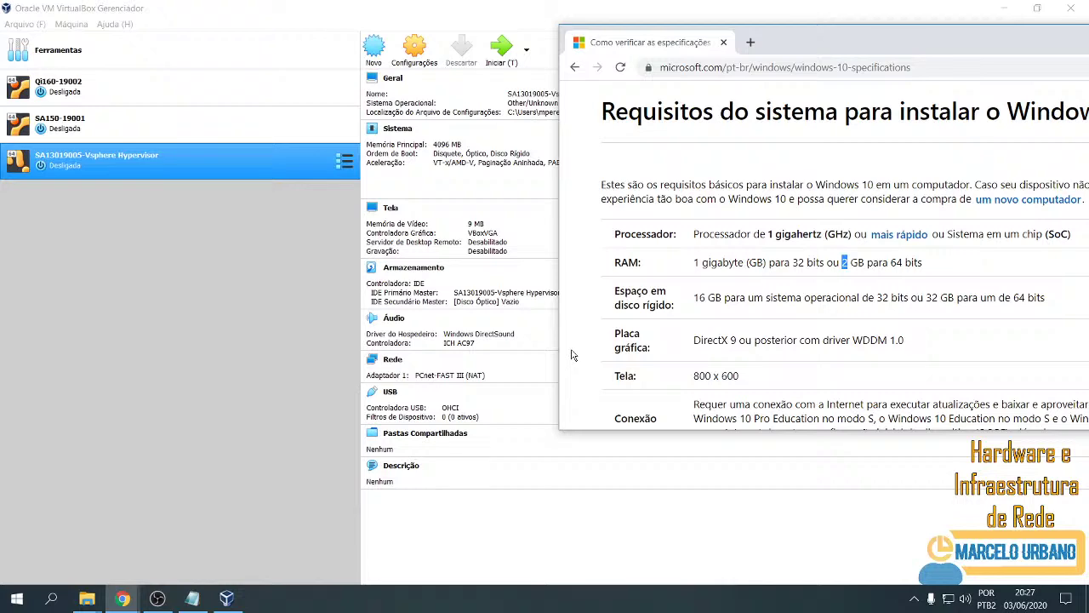
# Open Este Computador in File Explorer and select Disco Local (C:) to check its free space.
pyautogui.press('super+e')
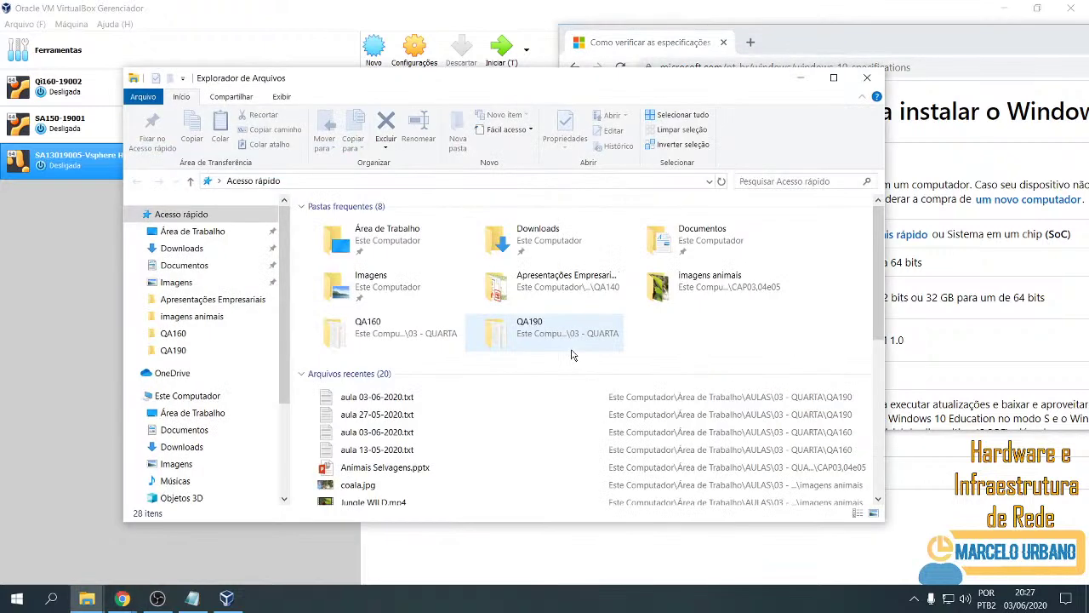
pyautogui.click(187, 393)
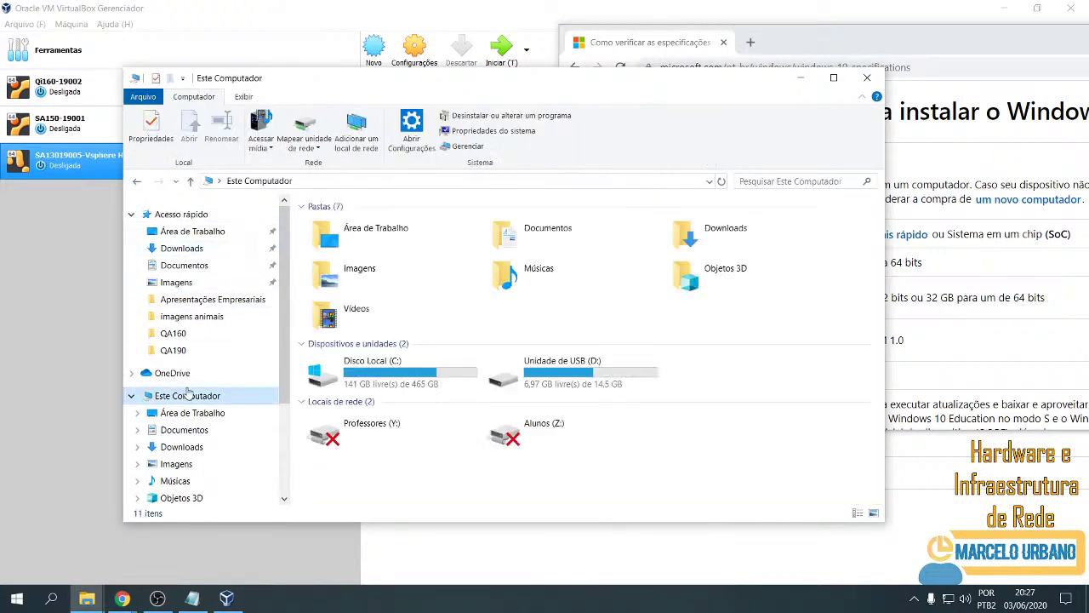
pyautogui.doubleClick(374, 396)
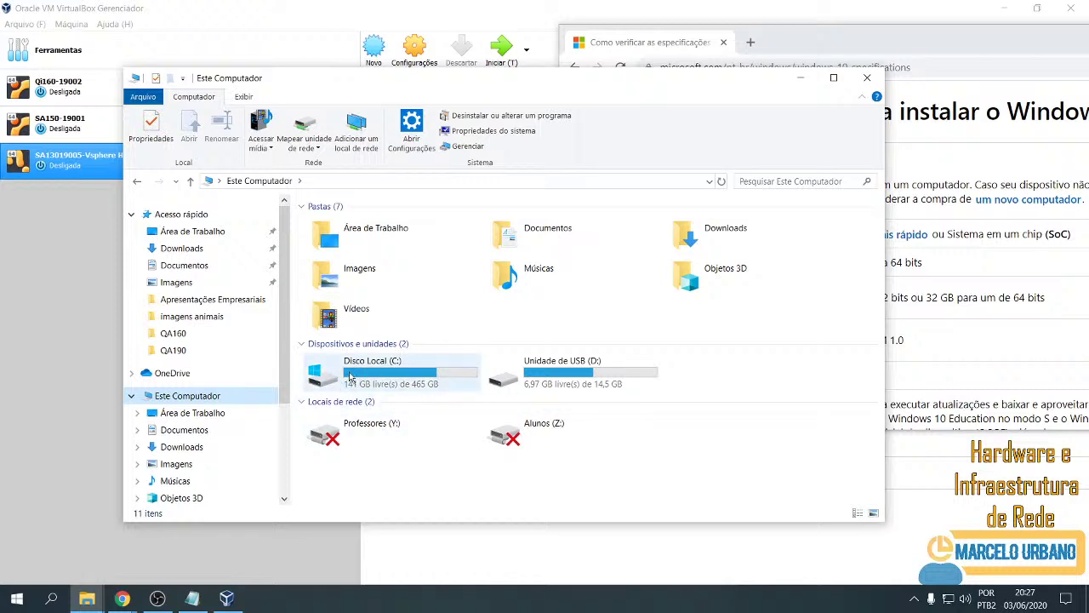
pyautogui.click(350, 377)
pyautogui.click(353, 387)
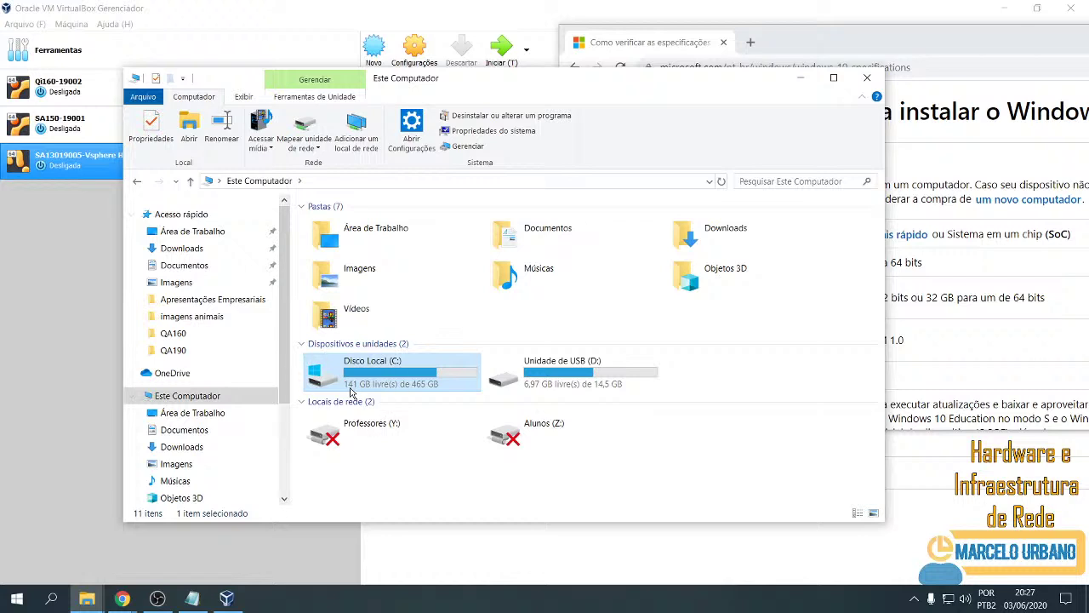
# Check the free space on Disco Local (C:) and close File Explorer.
pyautogui.click(358, 393)
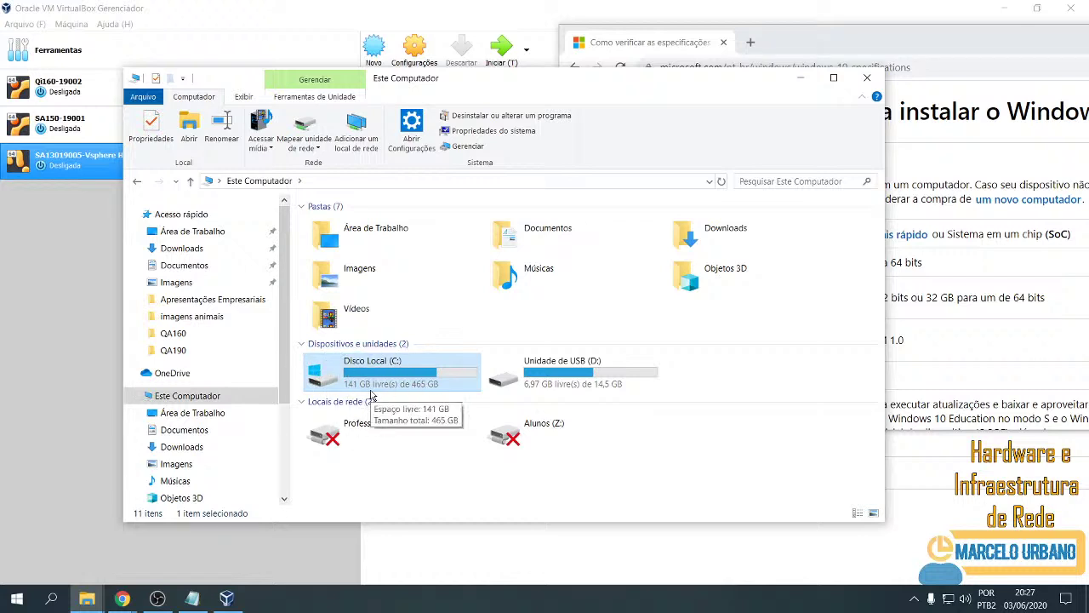
pyautogui.click(371, 395)
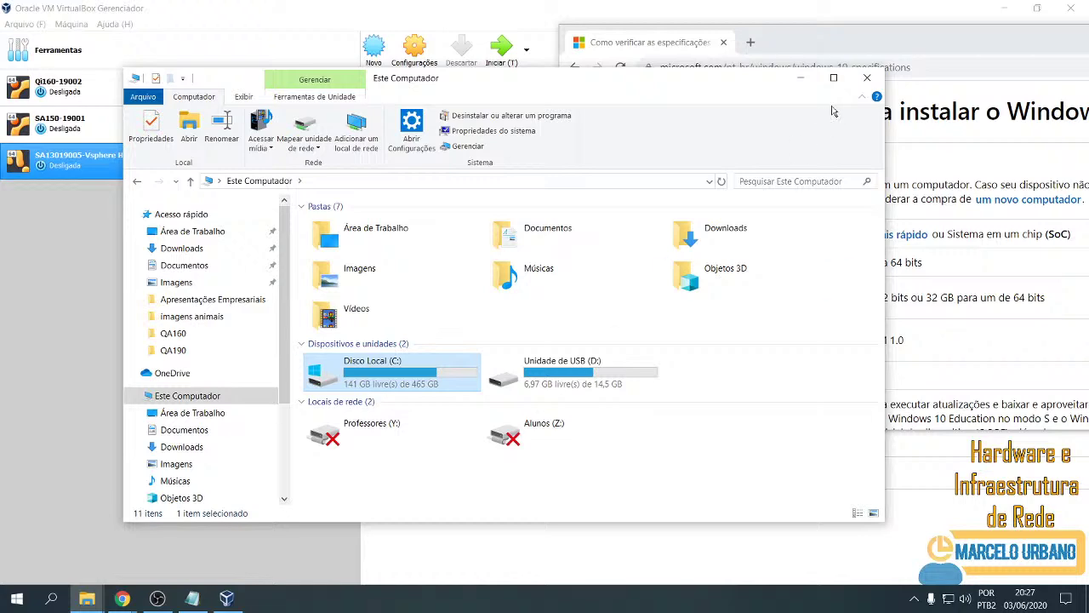
pyautogui.click(866, 79)
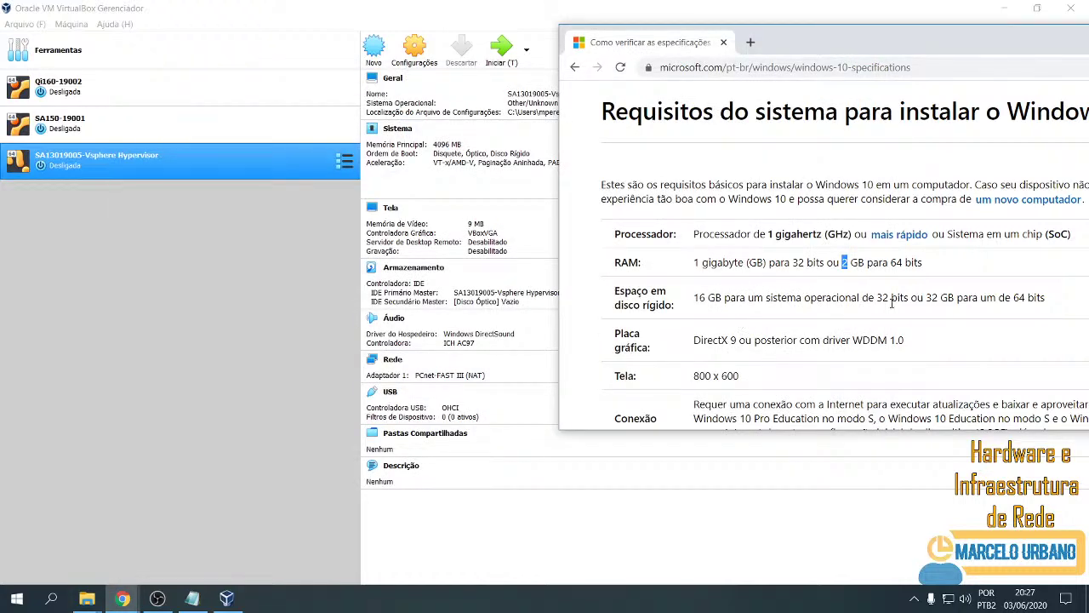
# Highlight the 32 GB hard disk requirement for a 64-bit system on the Windows 10 requirements page.
pyautogui.moveTo(927, 297); pyautogui.dragTo(955, 298)
pyautogui.moveTo(1055, 307); pyautogui.dragTo(931, 312)
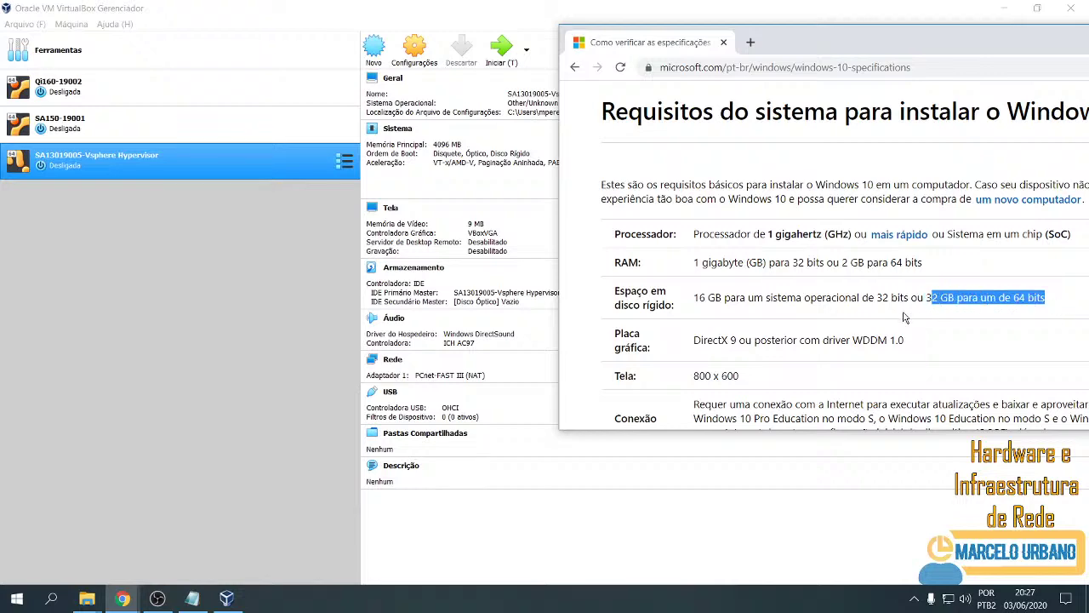
pyautogui.click(763, 354)
# Review the remaining Windows 10 requirements, highlight the 800 x 600 screen resolution, and move the browser window fully into view.
pyautogui.scroll(-2, 797, 341)
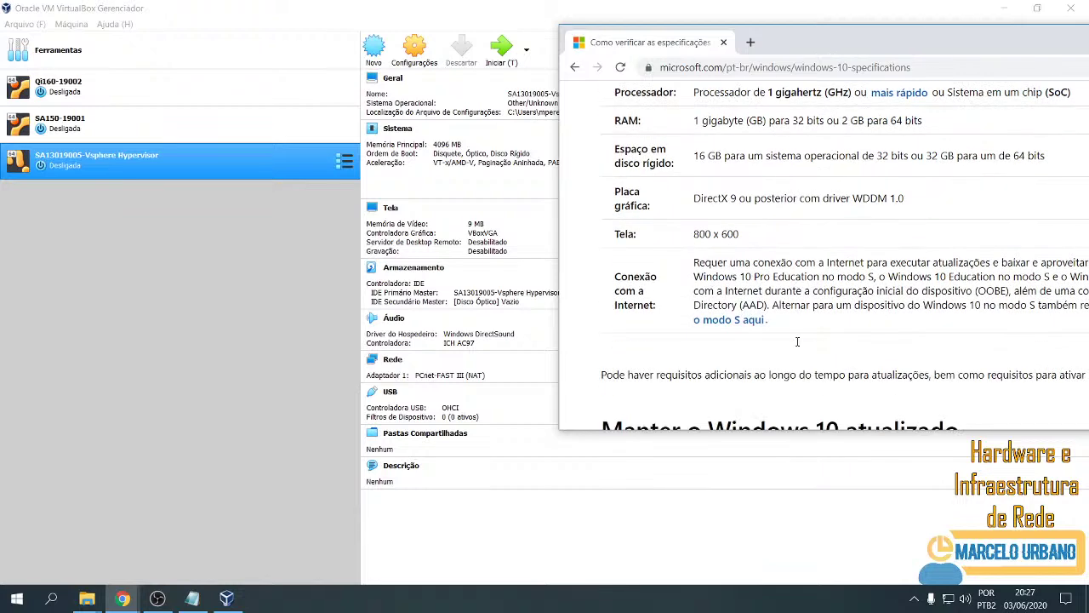
pyautogui.moveTo(730, 229); pyautogui.dragTo(695, 231)
pyautogui.click(696, 231)
pyautogui.scroll(-1, 770, 294)
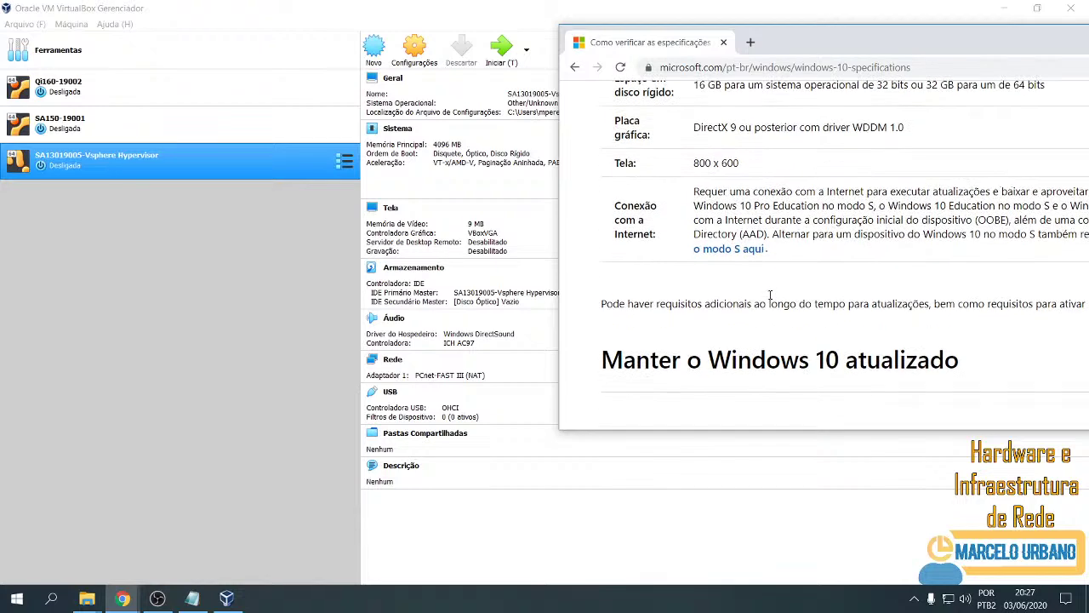
pyautogui.scroll(2, 775, 294)
pyautogui.scroll(-1, 800, 274)
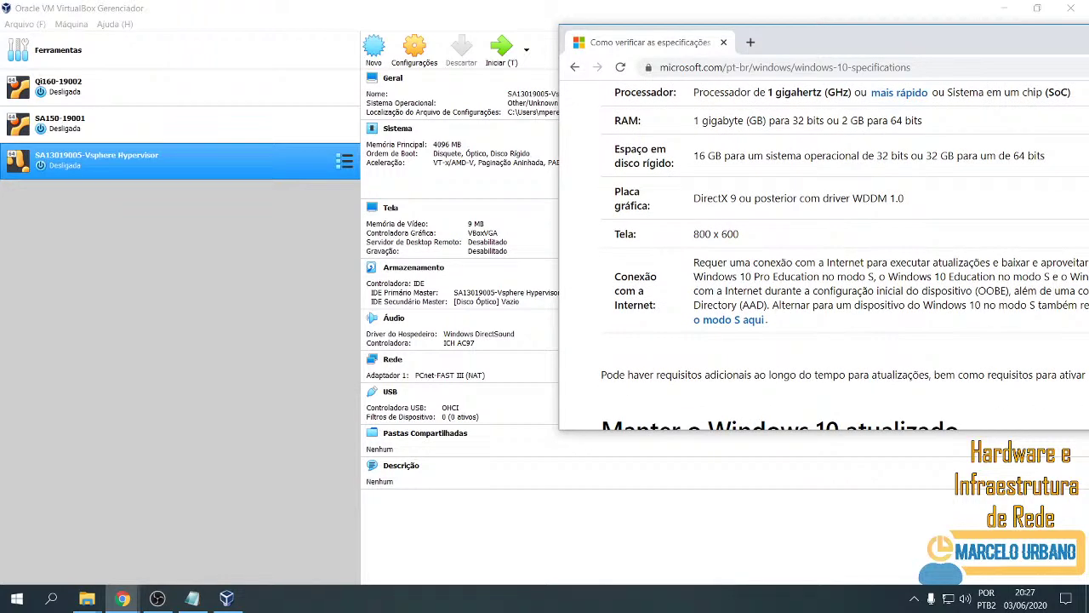
pyautogui.moveTo(889, 44); pyautogui.dragTo(509, 48)
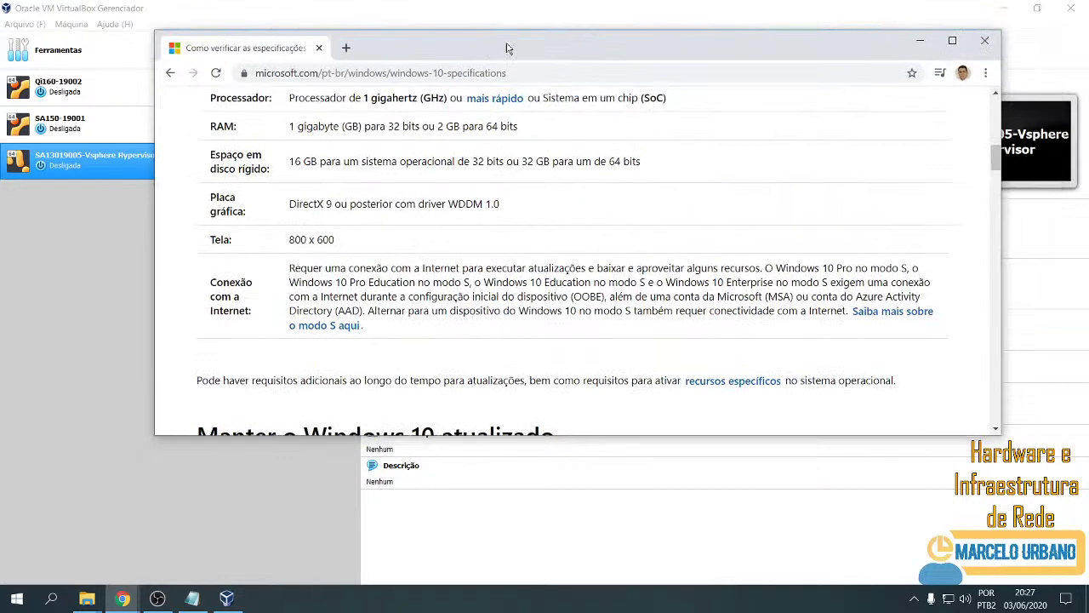
pyautogui.click(960, 41)
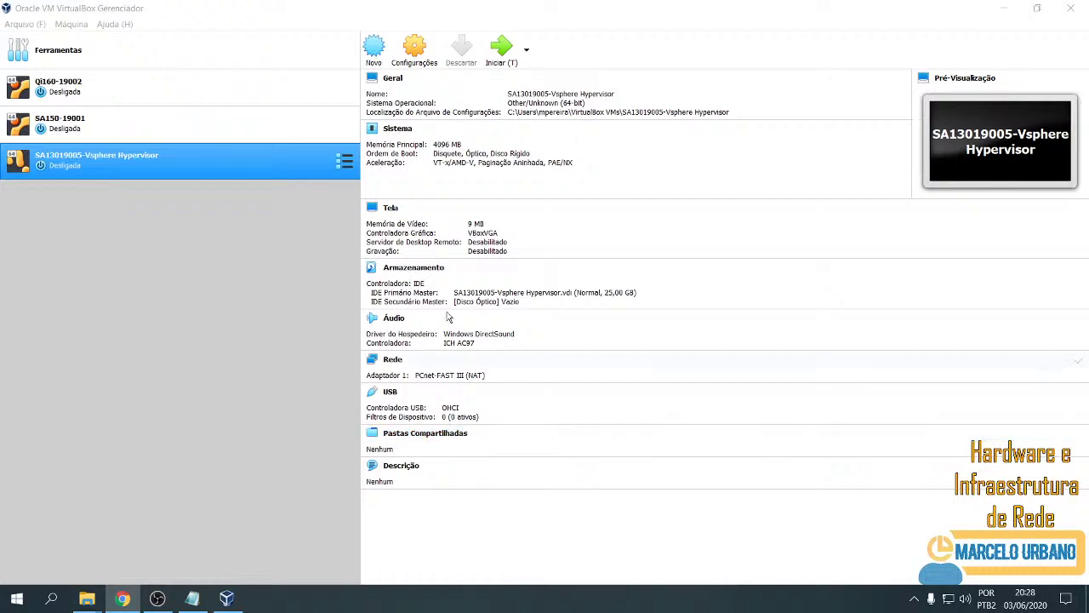
# Switch to VirtualBox and start creating a virtual machine named QA19019003-Windows10.
pyautogui.moveTo(338, 53)
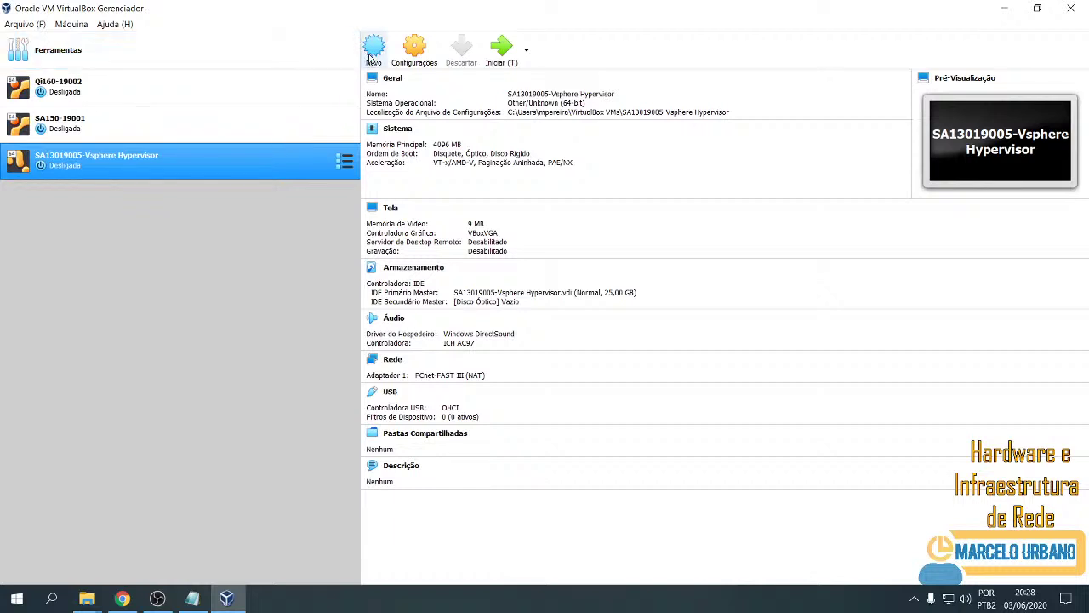
pyautogui.click(380, 57)
pyautogui.click(381, 68)
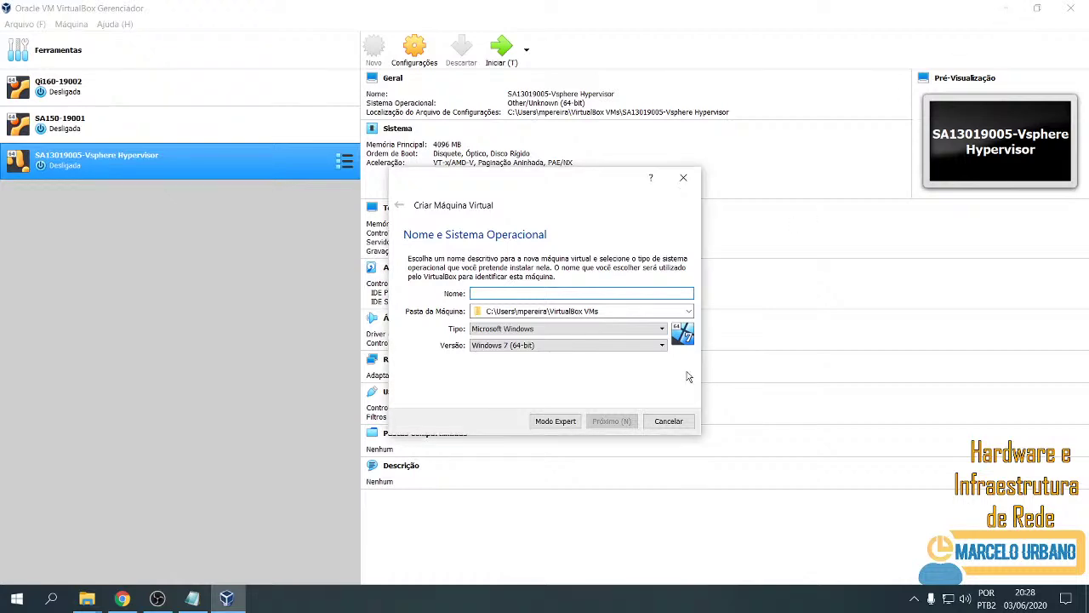
pyautogui.click(156, 599)
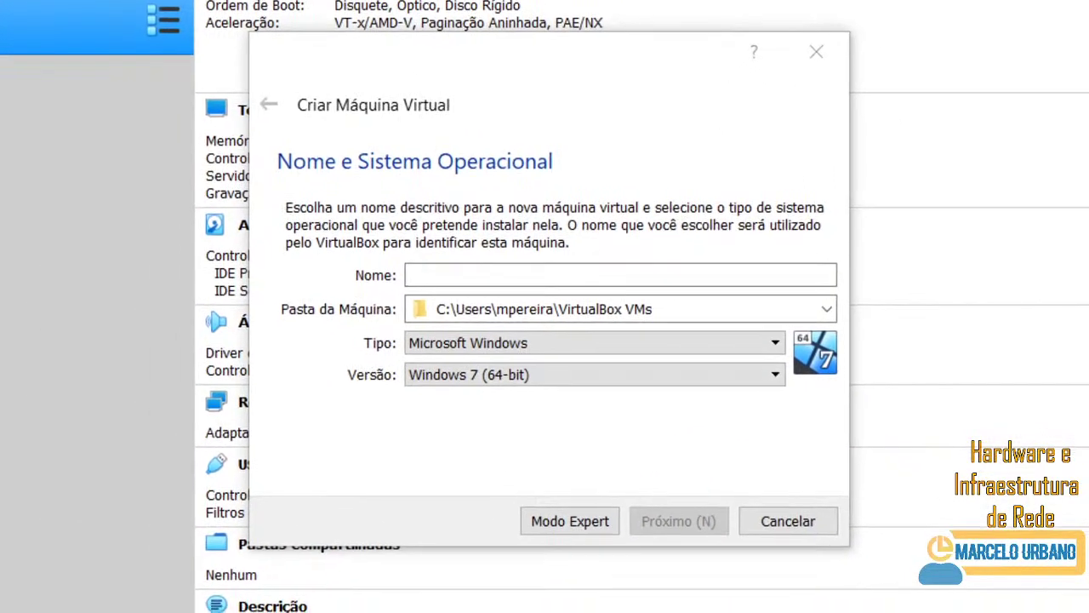
pyautogui.click(620, 275)
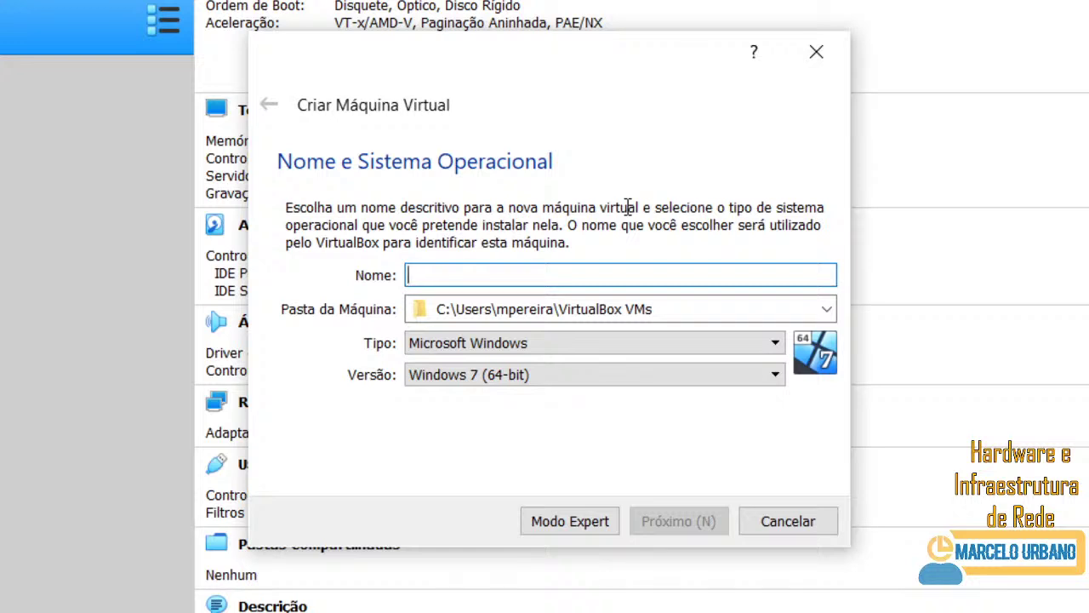
pyautogui.click(633, 271)
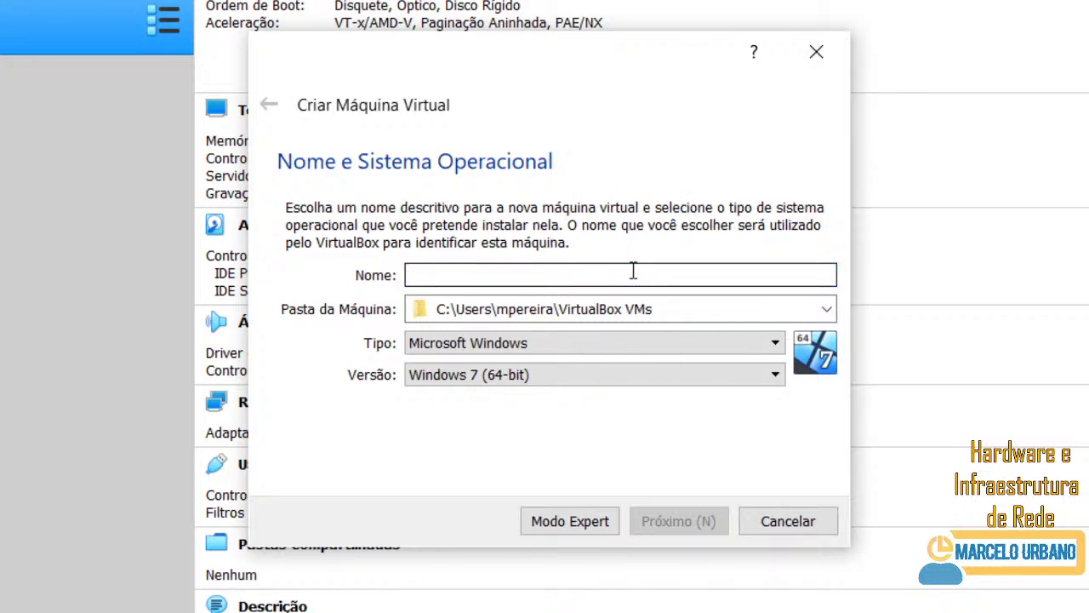
pyautogui.write('QA')
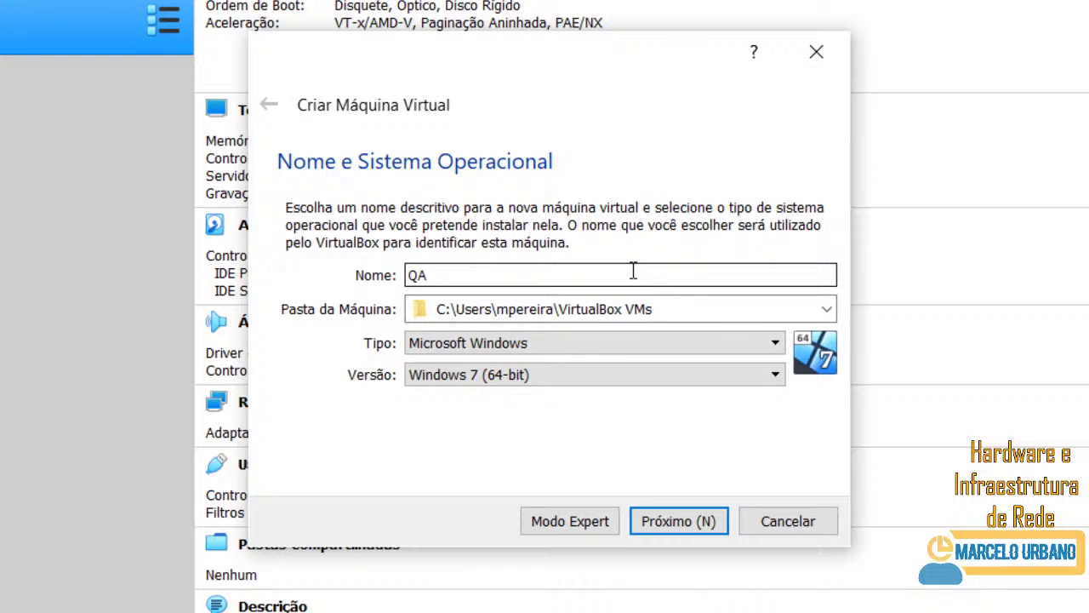
pyautogui.write('19019003-')
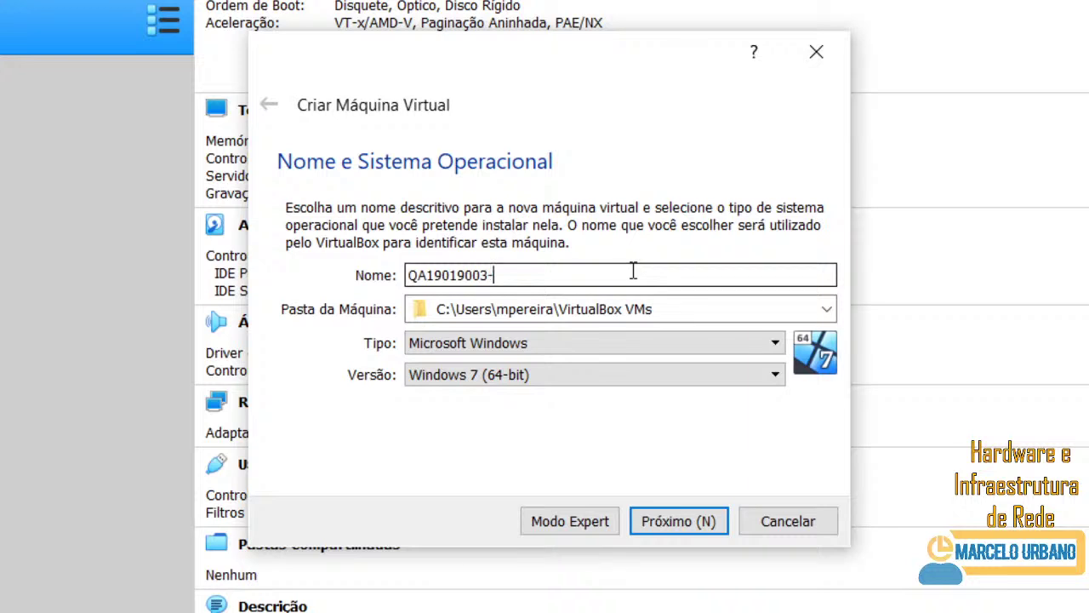
pyautogui.write('Windows10')
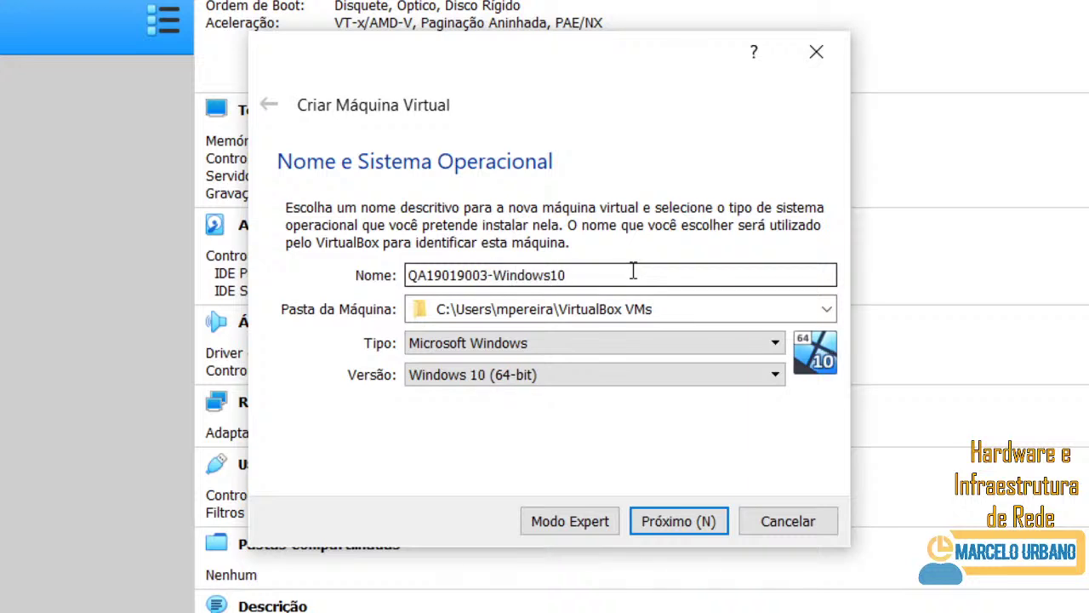
# Highlight the virtual machine's name and the individual parts of its machine folder path.
pyautogui.moveTo(612, 275); pyautogui.dragTo(407, 275)
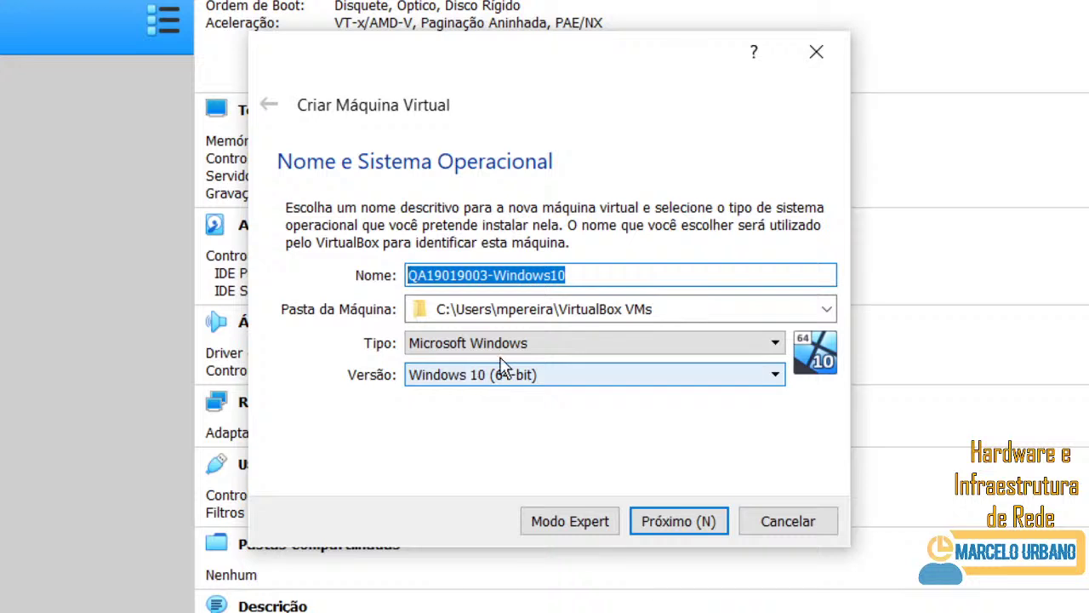
pyautogui.click(729, 309)
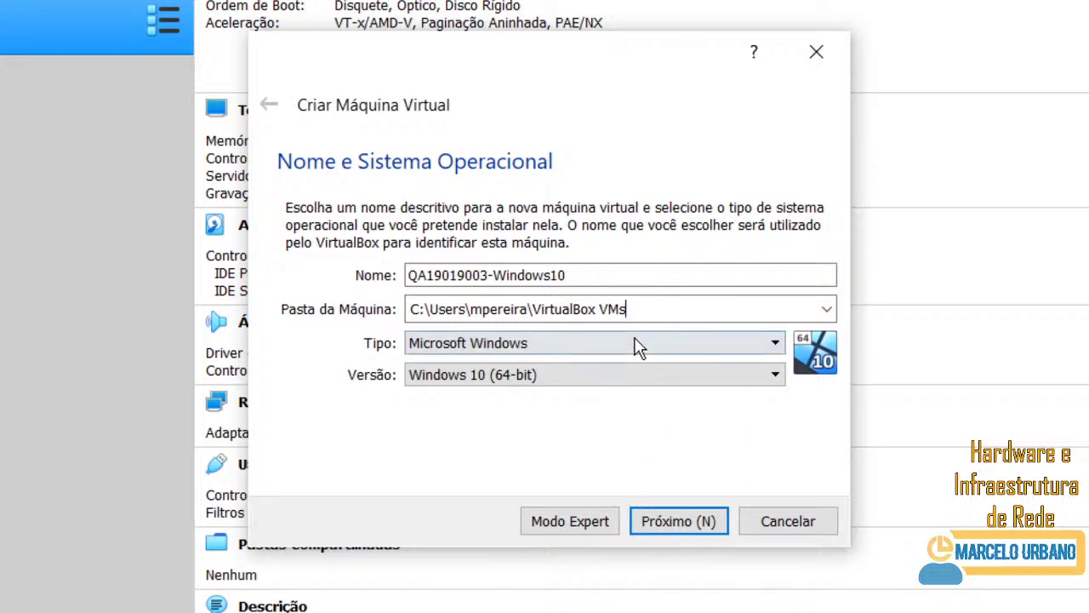
pyautogui.moveTo(688, 305); pyautogui.dragTo(372, 304)
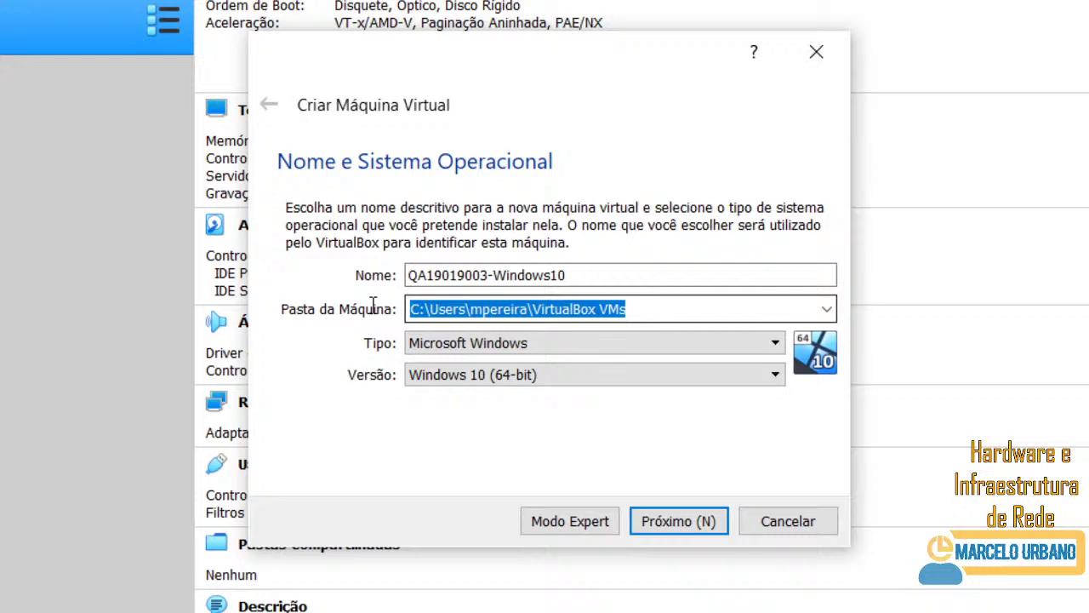
pyautogui.click(741, 316)
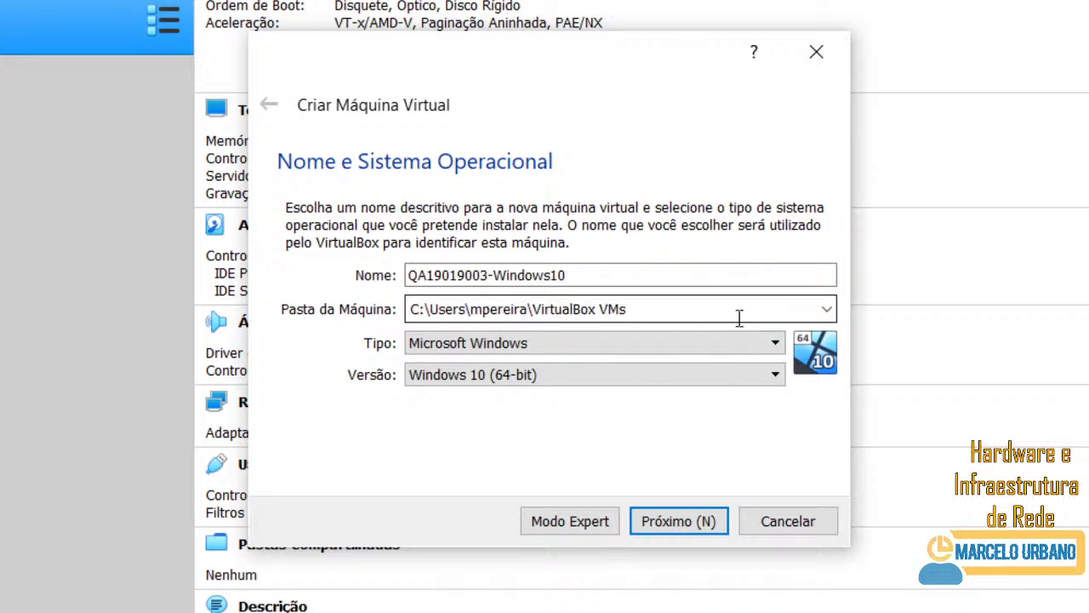
pyautogui.doubleClick(446, 310)
pyautogui.doubleClick(520, 310)
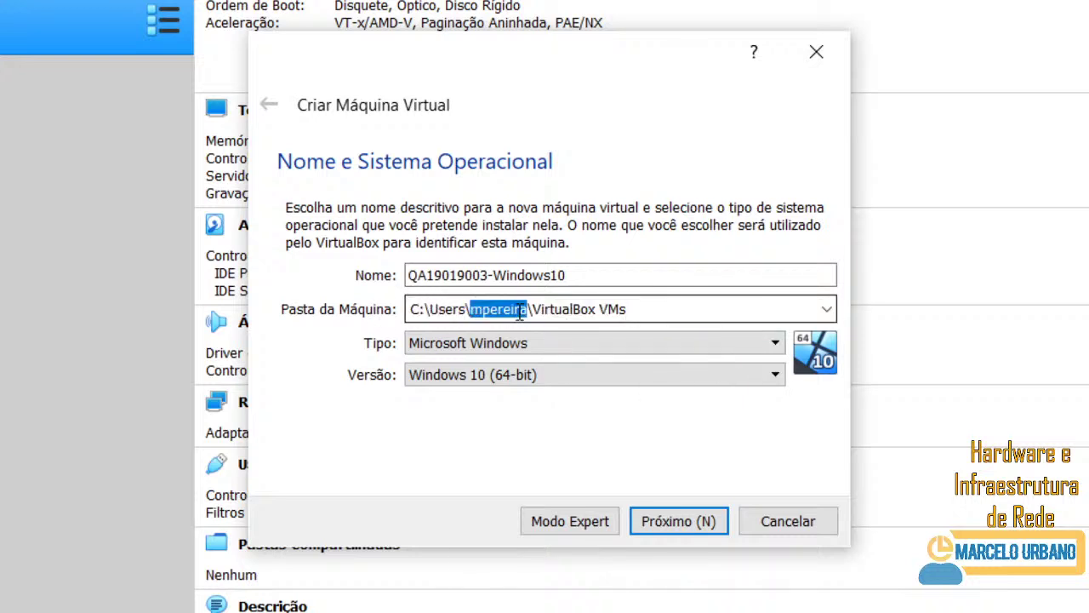
pyautogui.click(581, 310)
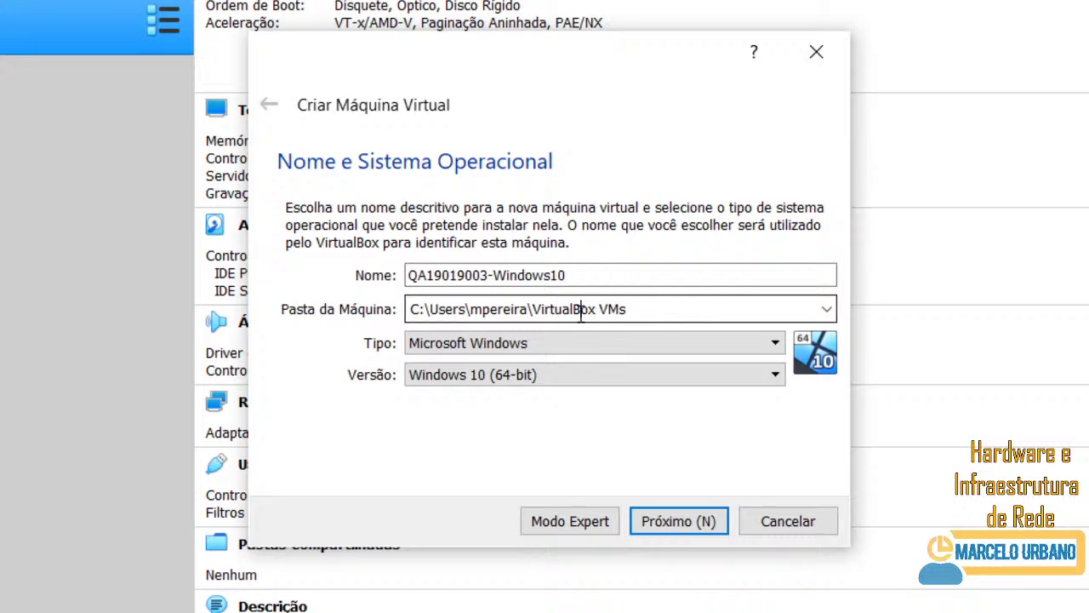
pyautogui.moveTo(654, 311); pyautogui.dragTo(533, 312)
pyautogui.click(675, 315)
# Open File Explorer and go to the current user's profile folder under Usuários on Disco Local (C:).
pyautogui.press('super+e')
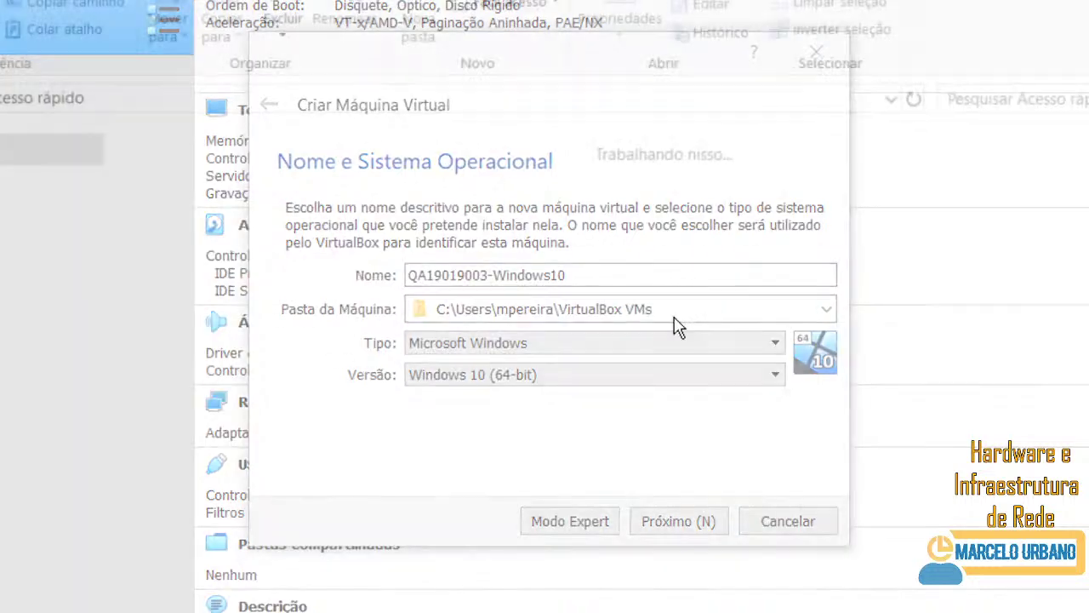
pyautogui.scroll(-2, 74, 520)
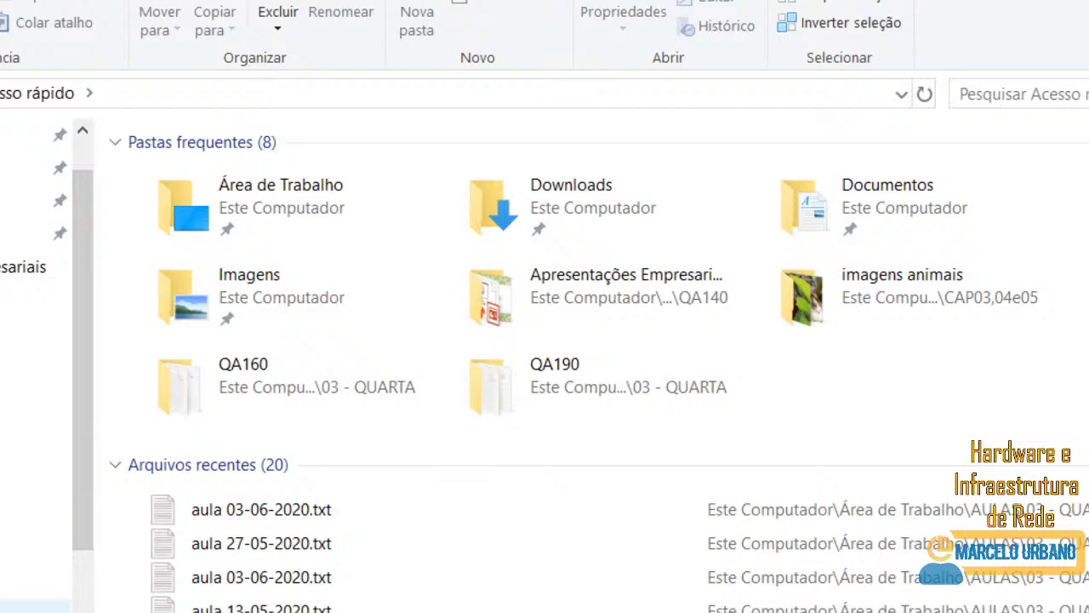
pyautogui.click(35, 606)
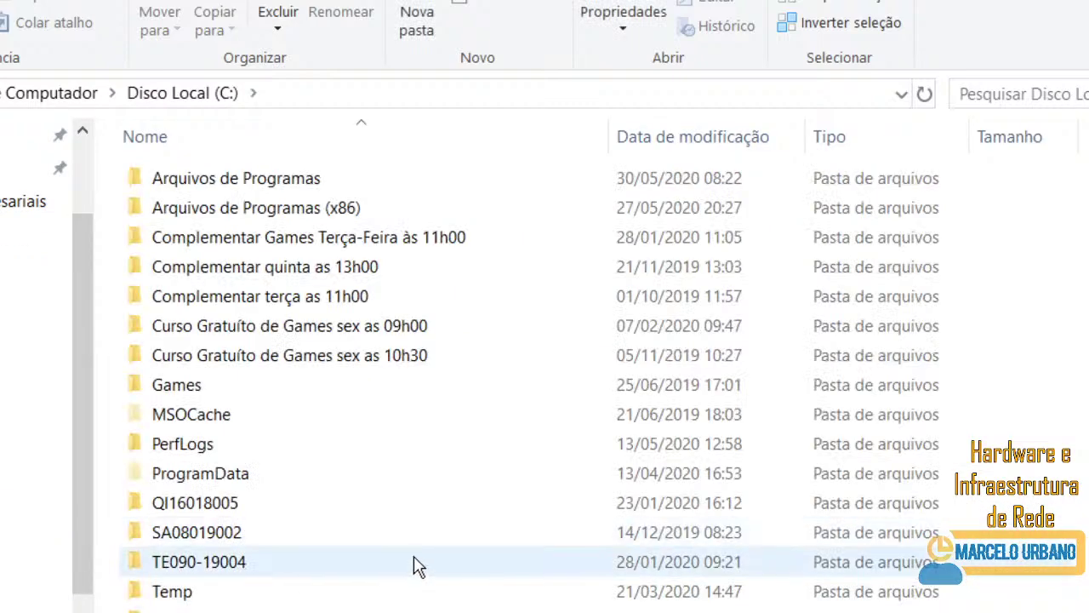
pyautogui.scroll(-4, 366, 570)
pyautogui.doubleClick(335, 606)
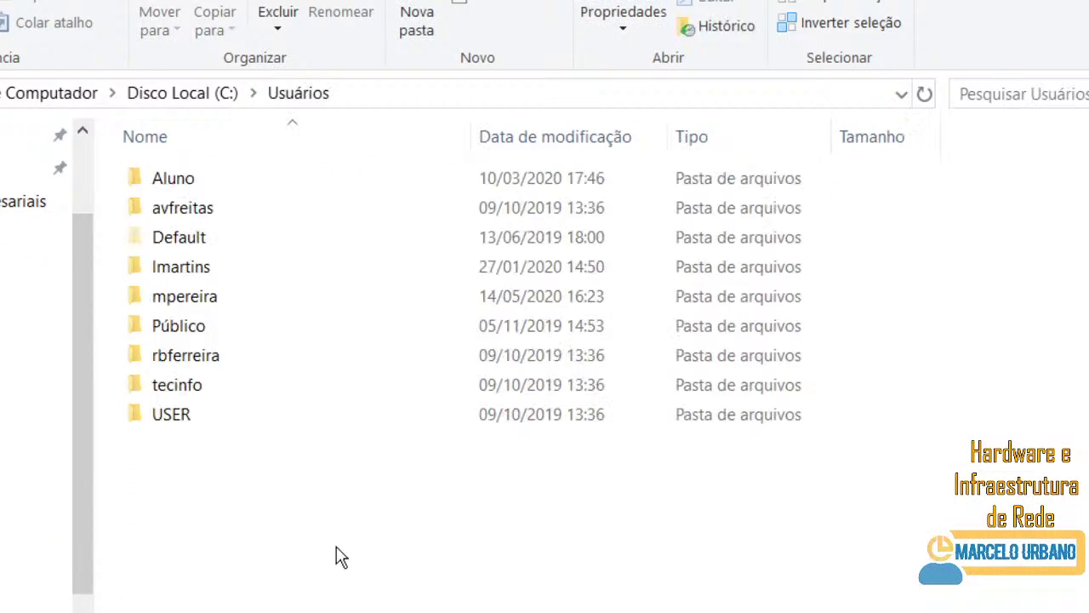
pyautogui.doubleClick(301, 297)
# Open the VirtualBox VMs folder, look over its contents, and return to the profile folder.
pyautogui.scroll(-1, 301, 306)
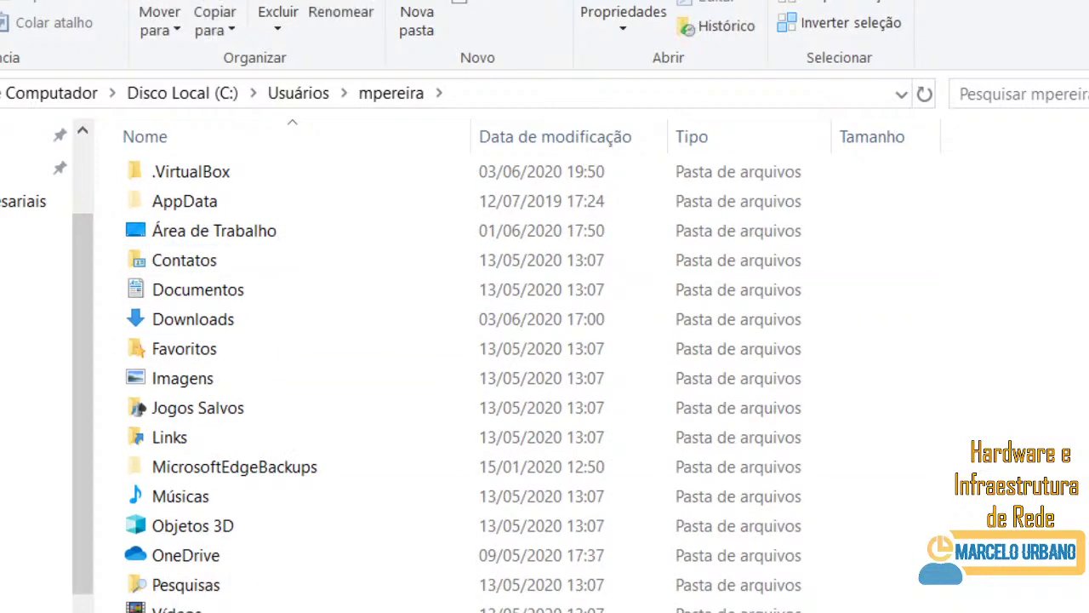
pyautogui.doubleClick(255, 605)
pyautogui.moveTo(289, 372); pyautogui.dragTo(410, 164)
pyautogui.click(421, 431)
pyautogui.hotkey('alt', 'Left')
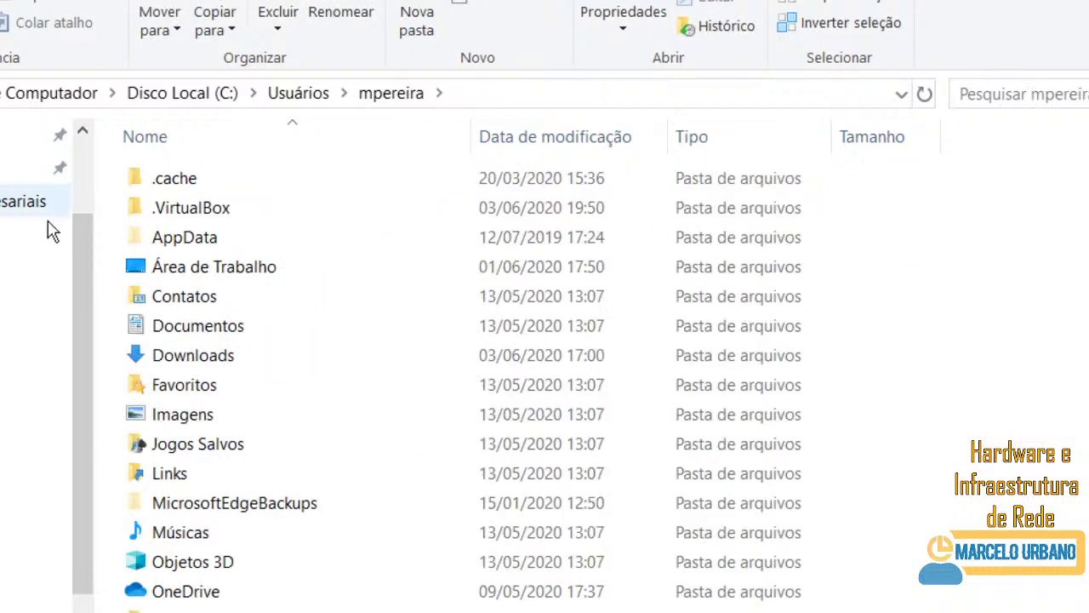
# Open the .VirtualBox folder, look over its files, and return to the virtual machine creation wizard.
pyautogui.doubleClick(569, 215)
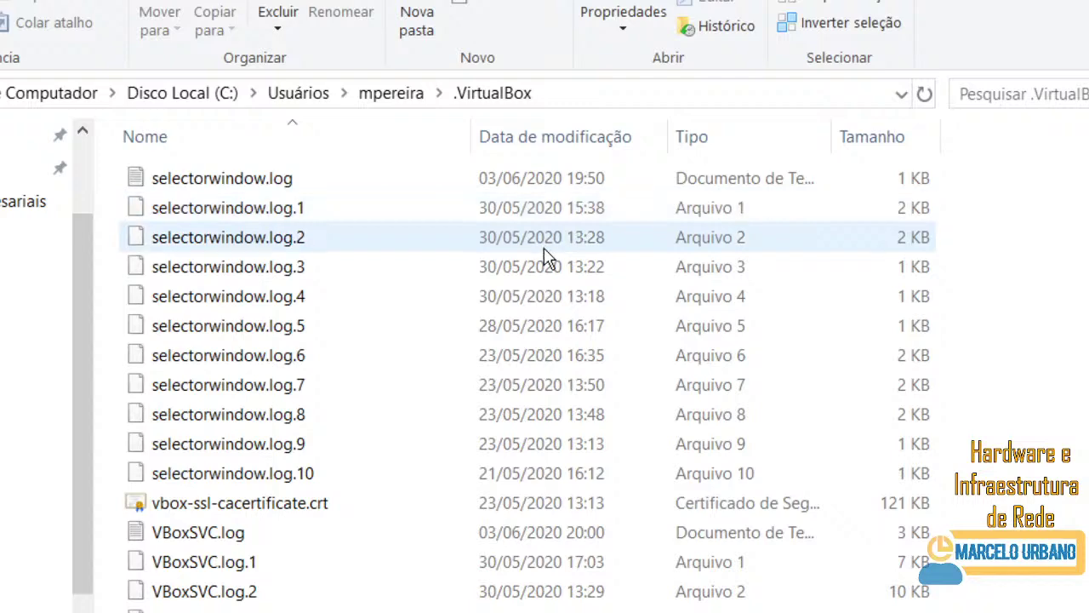
pyautogui.scroll(-2, 545, 255)
pyautogui.scroll(2, 485, 247)
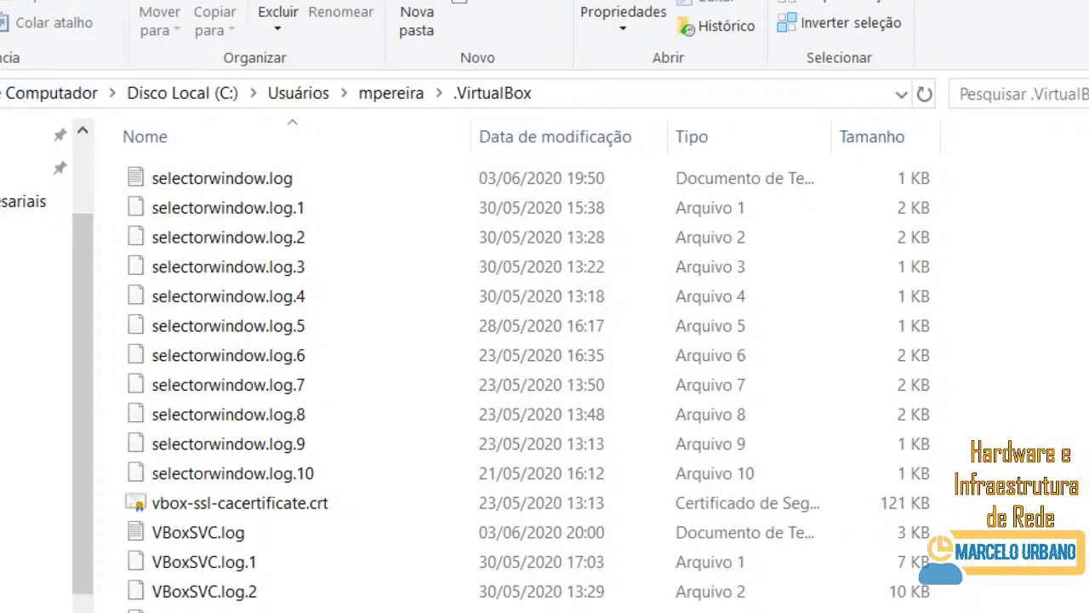
pyautogui.hotkey('alt', 'Left')
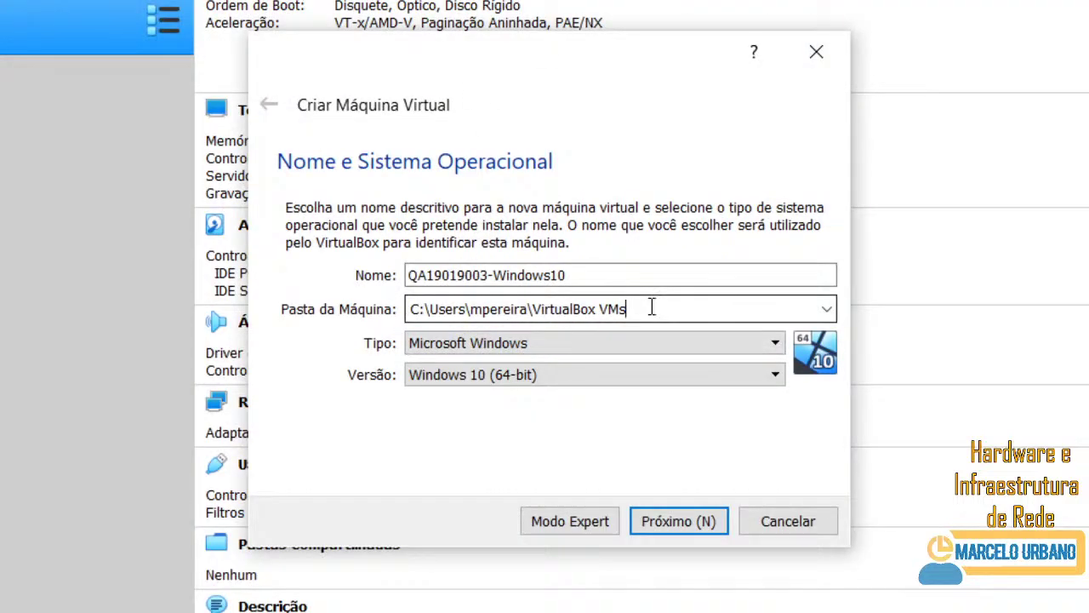
# Review the available operating system types for the new machine, keeping Microsoft Windows selected.
pyautogui.click(475, 343)
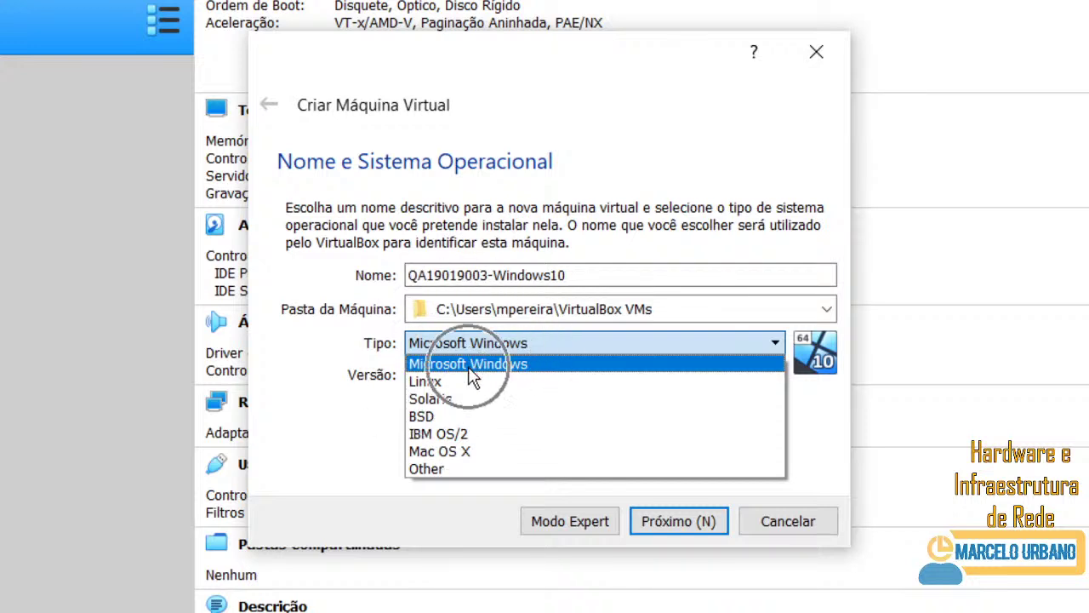
pyautogui.click(472, 364)
pyautogui.click(519, 345)
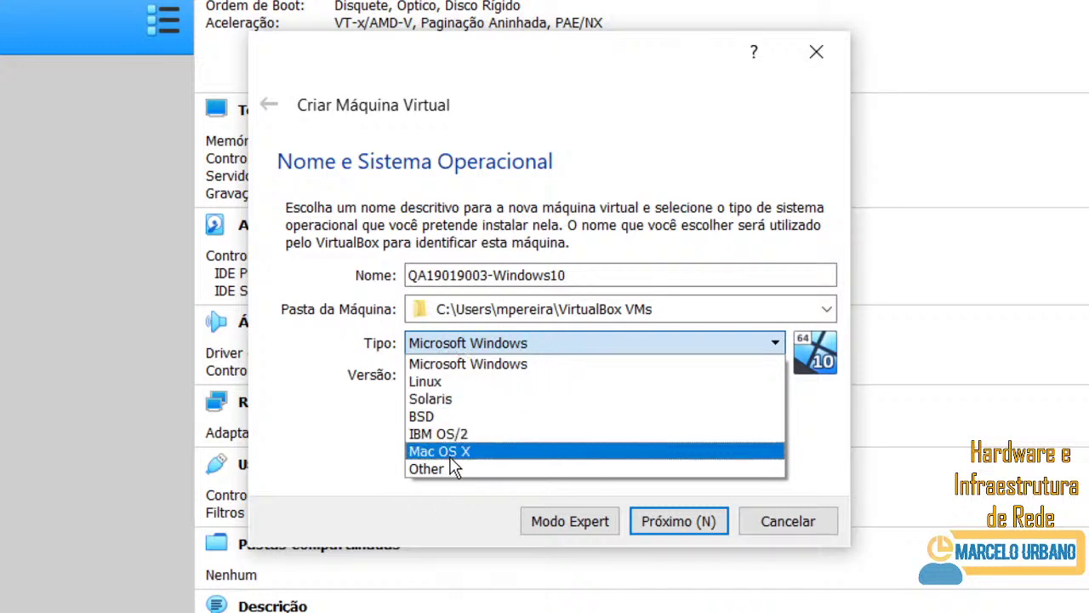
pyautogui.click(418, 590)
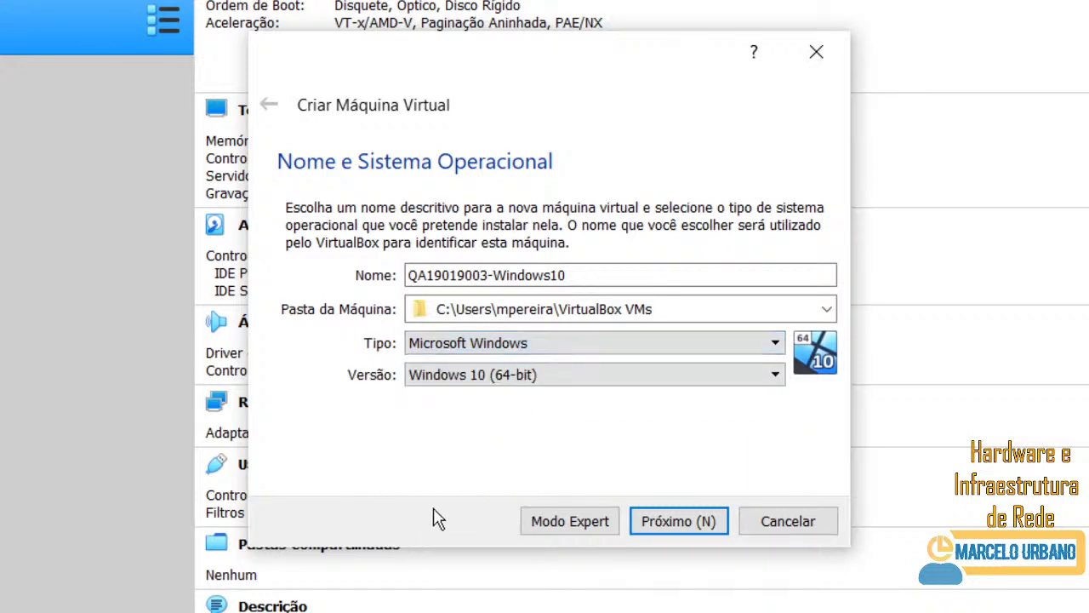
# Review the available Windows versions for the new machine and check the host's system type in the system information.
pyautogui.click(466, 375)
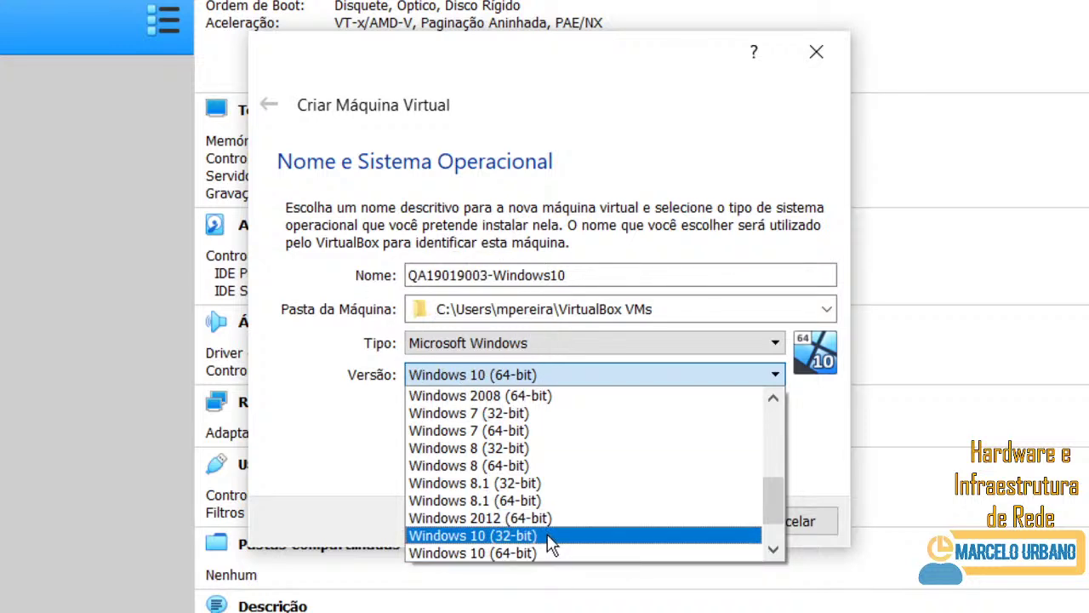
pyautogui.click(266, 470)
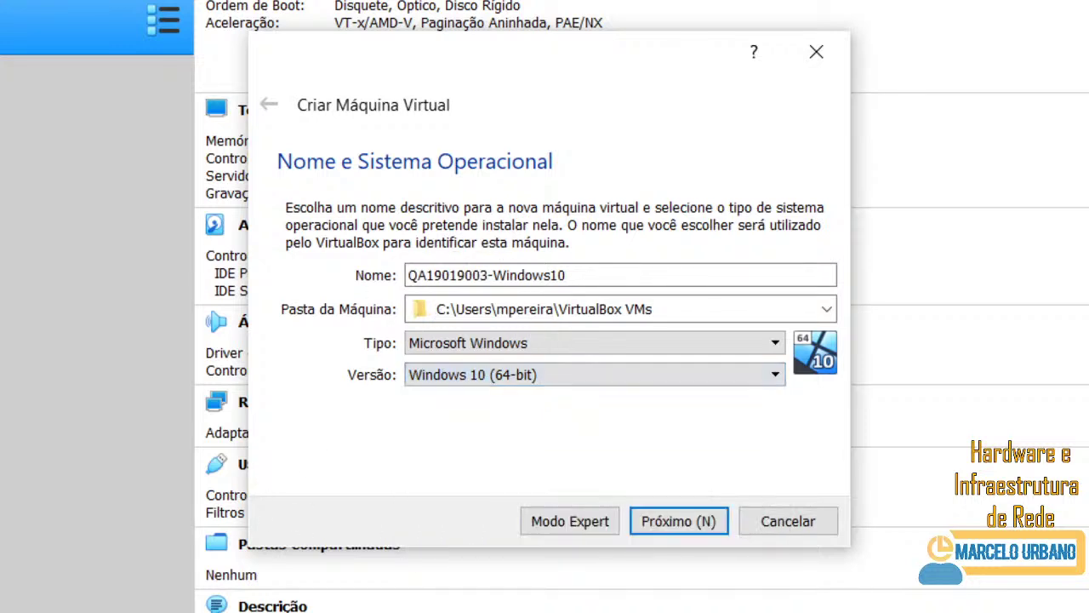
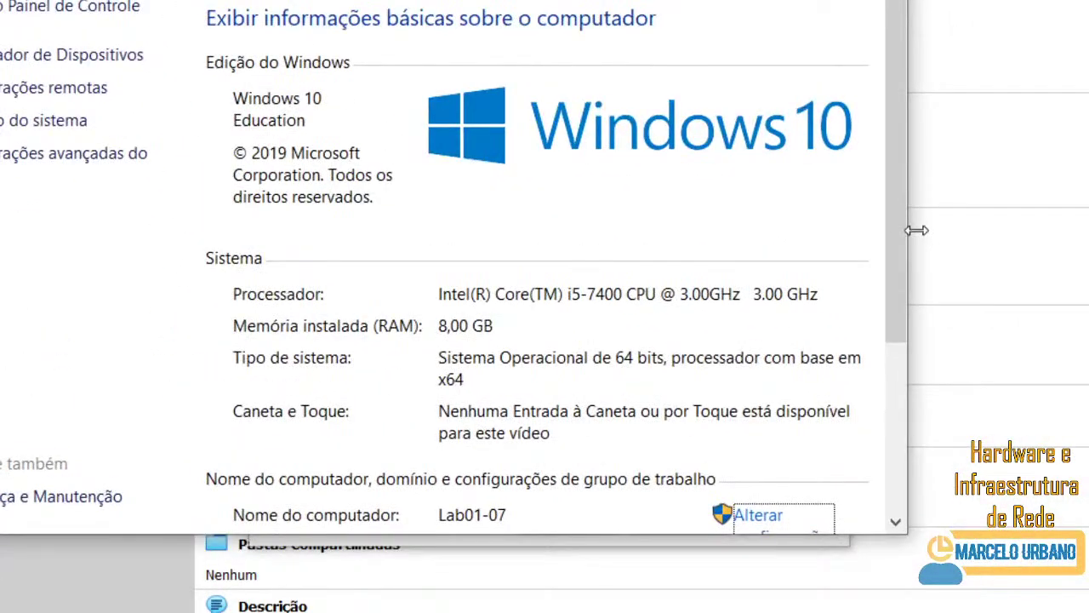
pyautogui.moveTo(913, 229); pyautogui.dragTo(1088, 259)
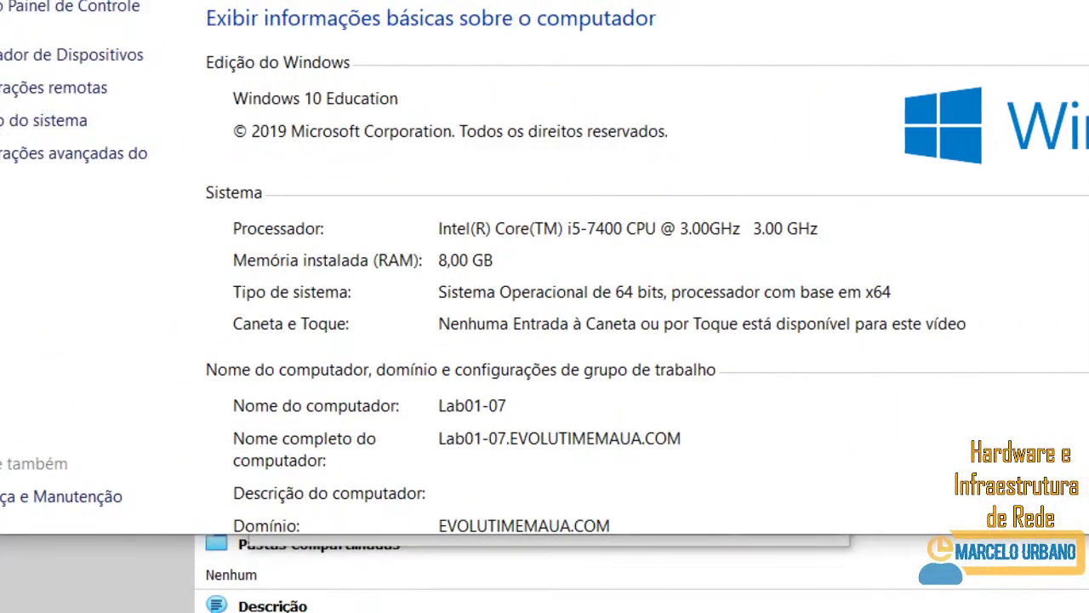
pyautogui.click(629, 304)
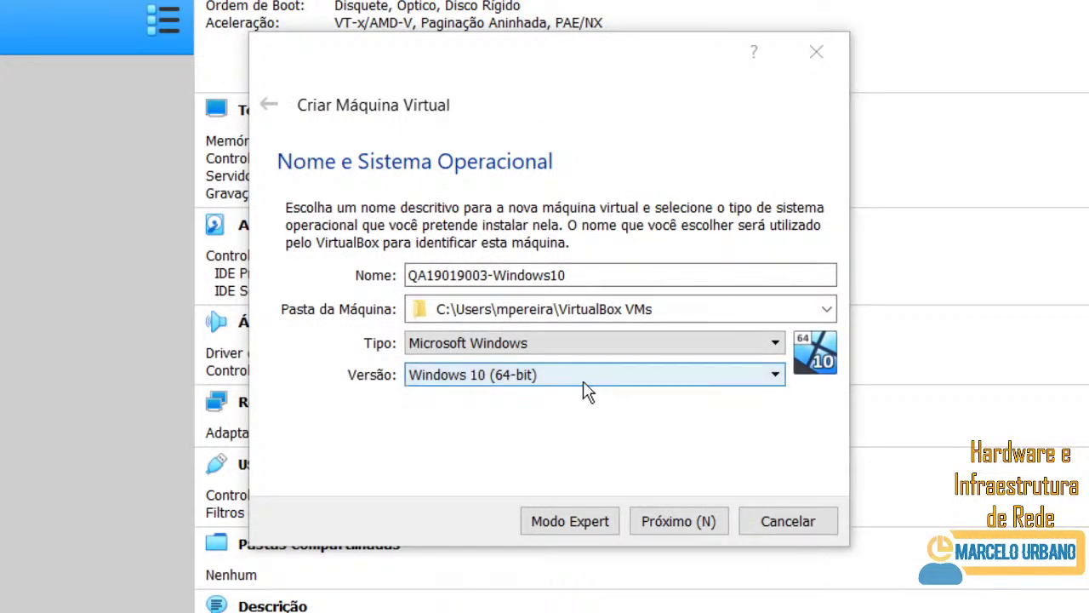
# Select Windows 10 (64-bit) as the new machine's version and continue to the memory size page.
pyautogui.click(589, 381)
pyautogui.click(487, 552)
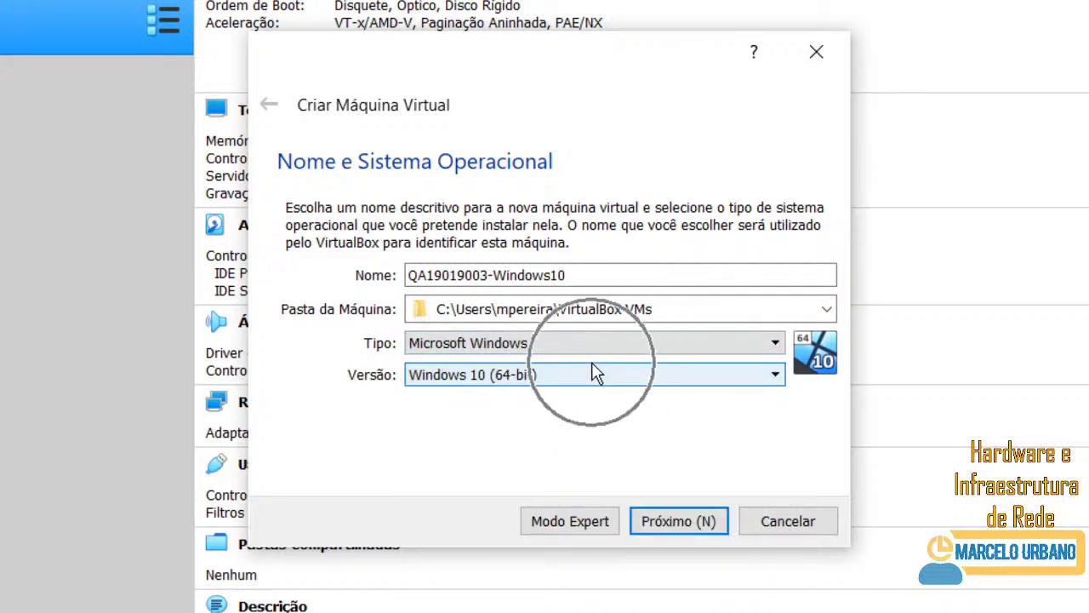
pyautogui.click(704, 525)
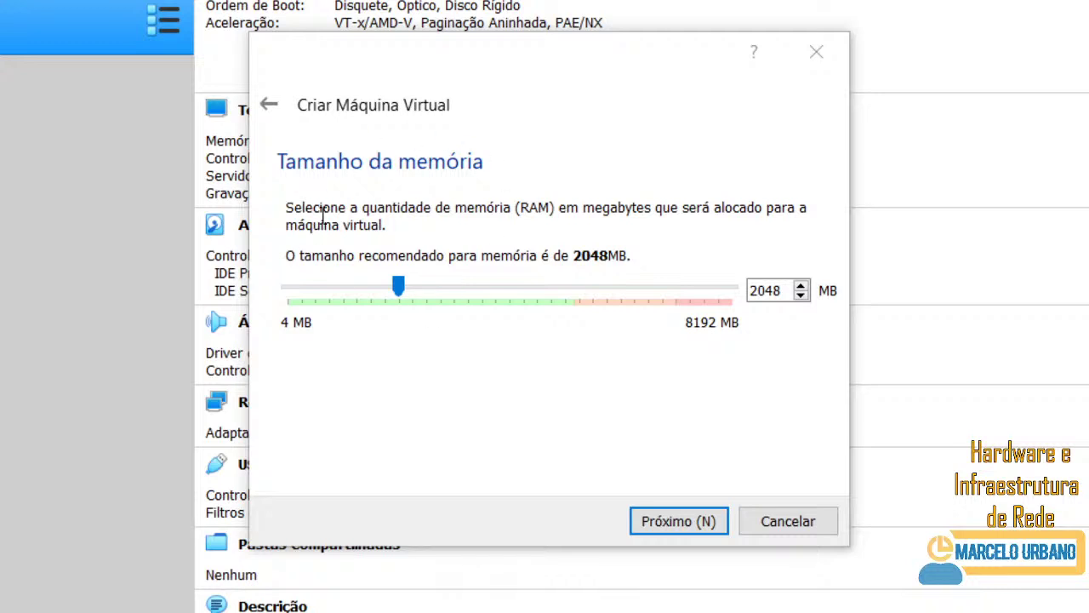
# Go back to recheck the machine's name, folder, type and version against the host, and return to the memory size page.
pyautogui.click(274, 105)
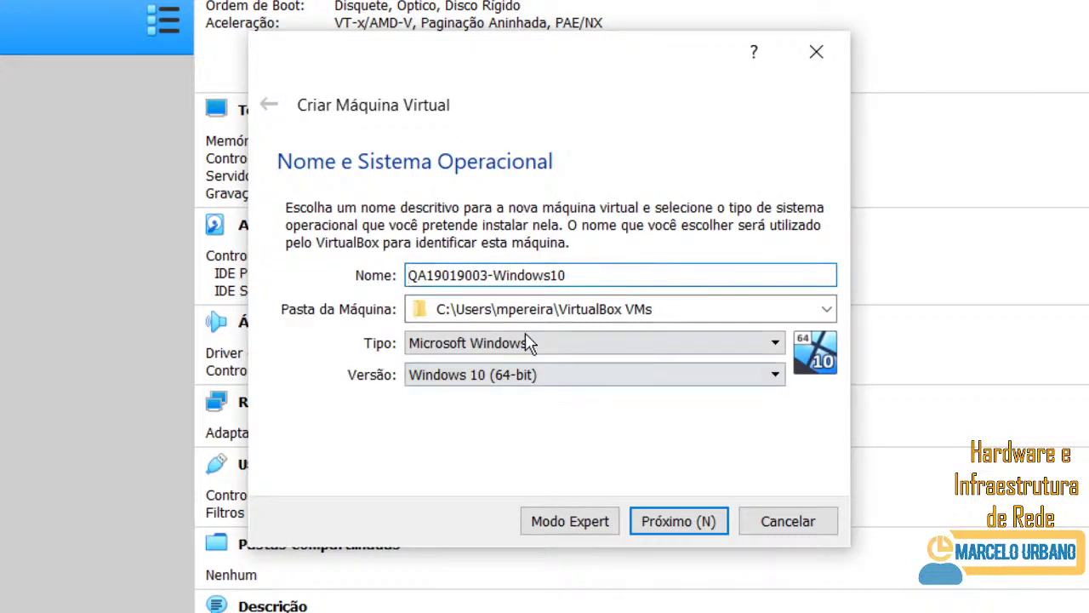
pyautogui.click(622, 275)
pyautogui.hotkey('ctrl', 'a')
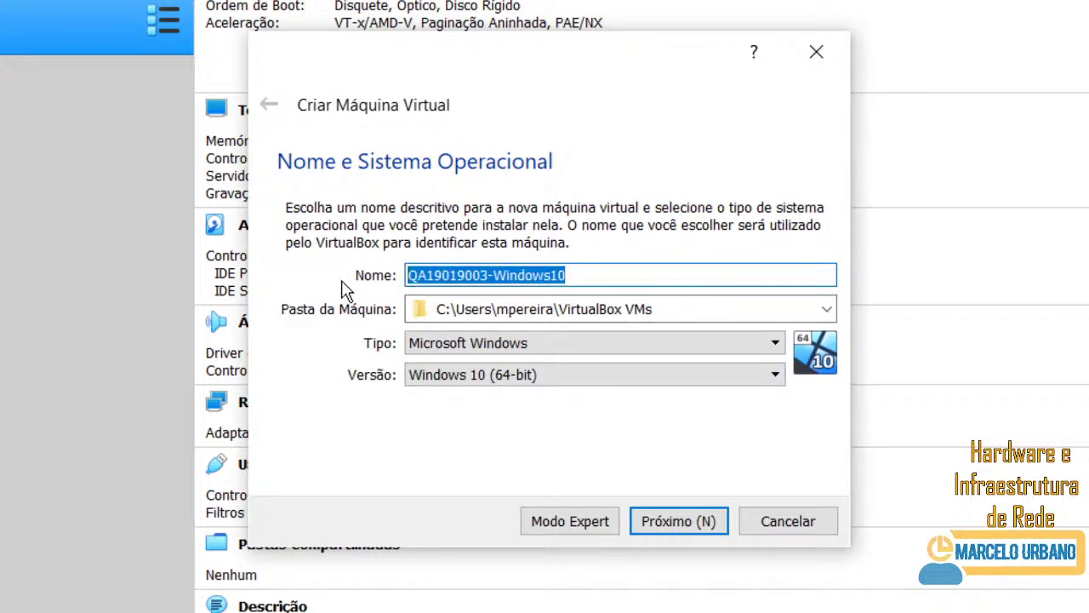
pyautogui.moveTo(715, 313); pyautogui.dragTo(348, 341)
pyautogui.click(560, 345)
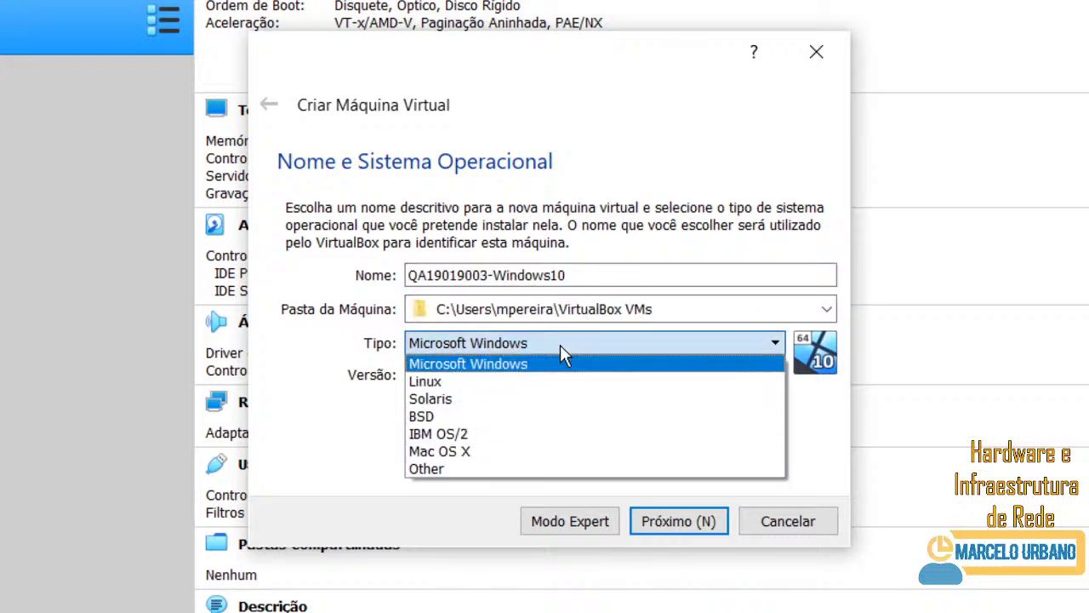
pyautogui.click(549, 362)
pyautogui.click(542, 381)
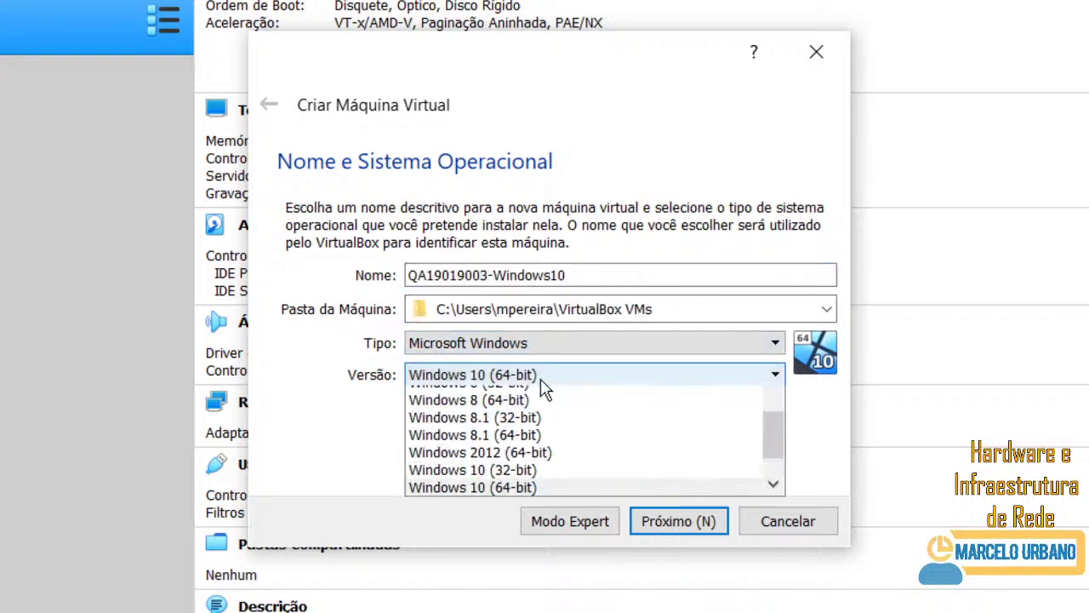
pyautogui.click(485, 553)
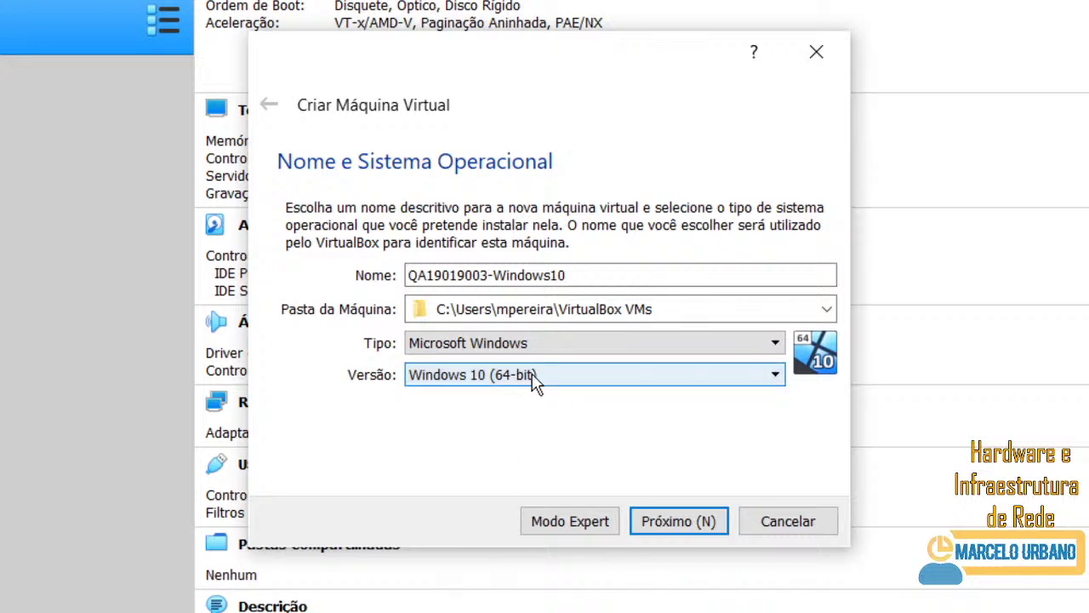
pyautogui.press('super+Pause')
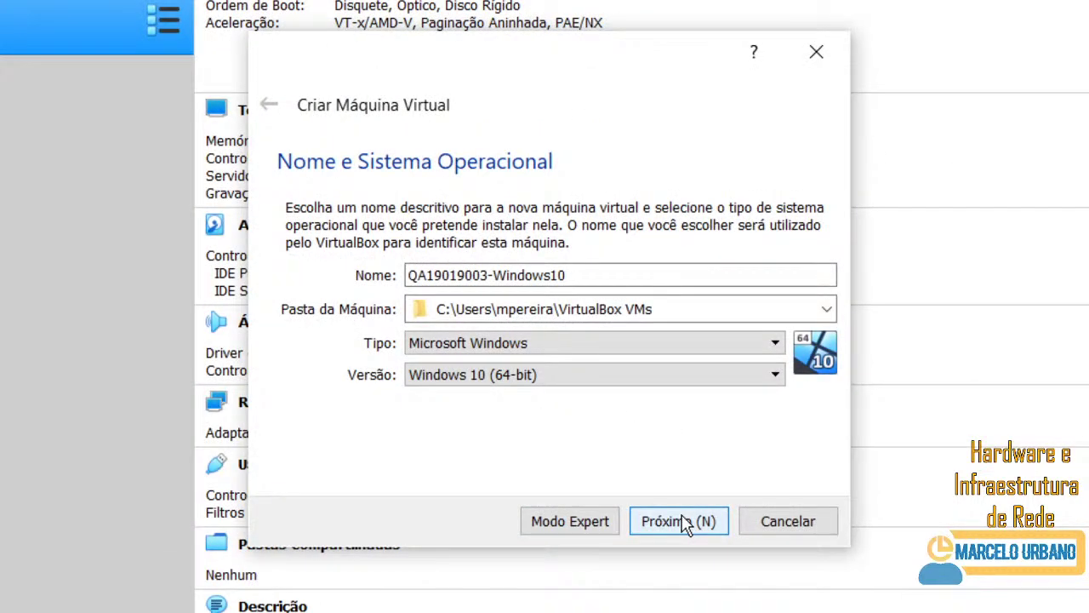
pyautogui.click(685, 521)
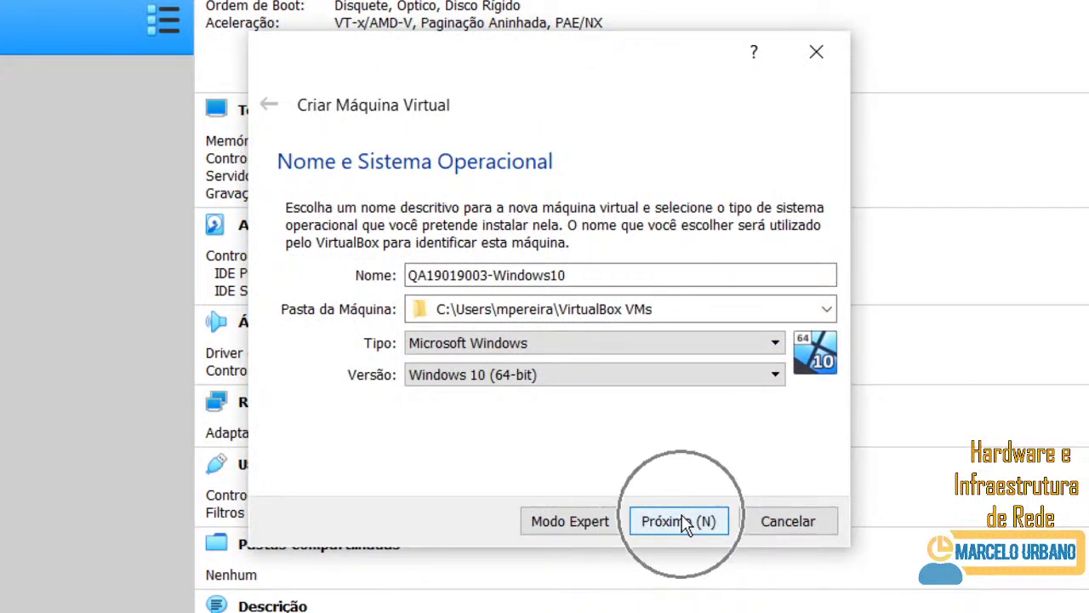
pyautogui.click(685, 522)
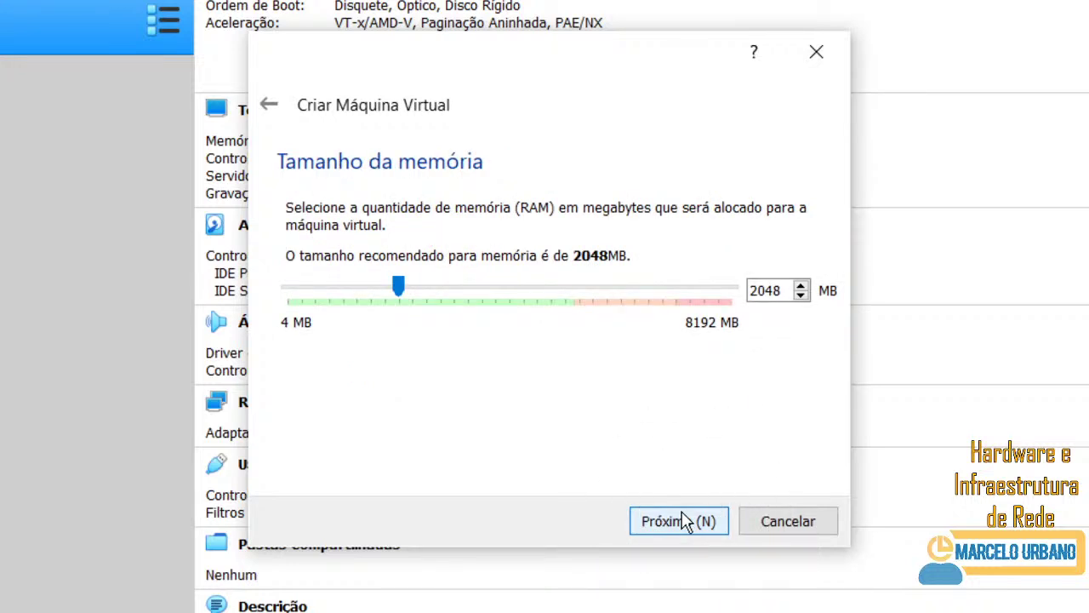
# Try memory sizes of 8192, 5429 and 2888 MB for the virtual machine.
pyautogui.moveTo(398, 288); pyautogui.dragTo(764, 363)
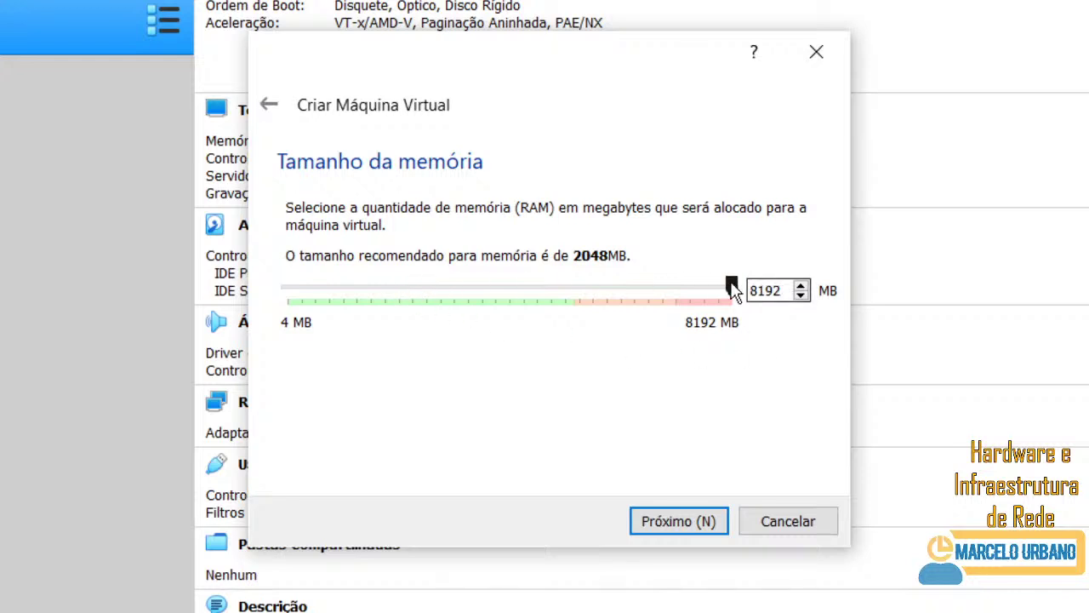
pyautogui.moveTo(730, 289); pyautogui.dragTo(586, 472)
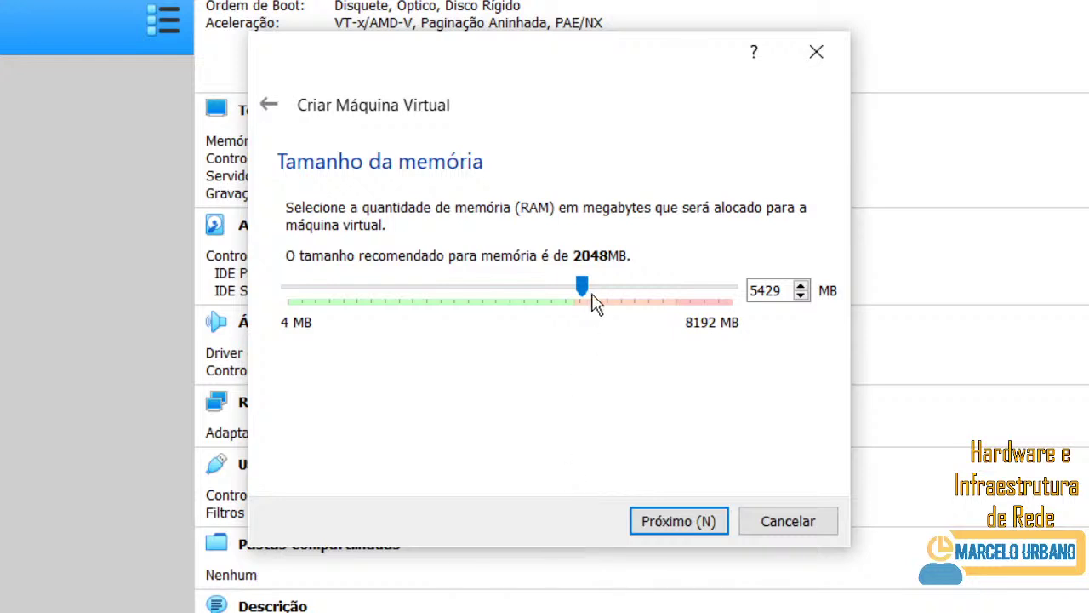
pyautogui.moveTo(581, 289); pyautogui.dragTo(444, 426)
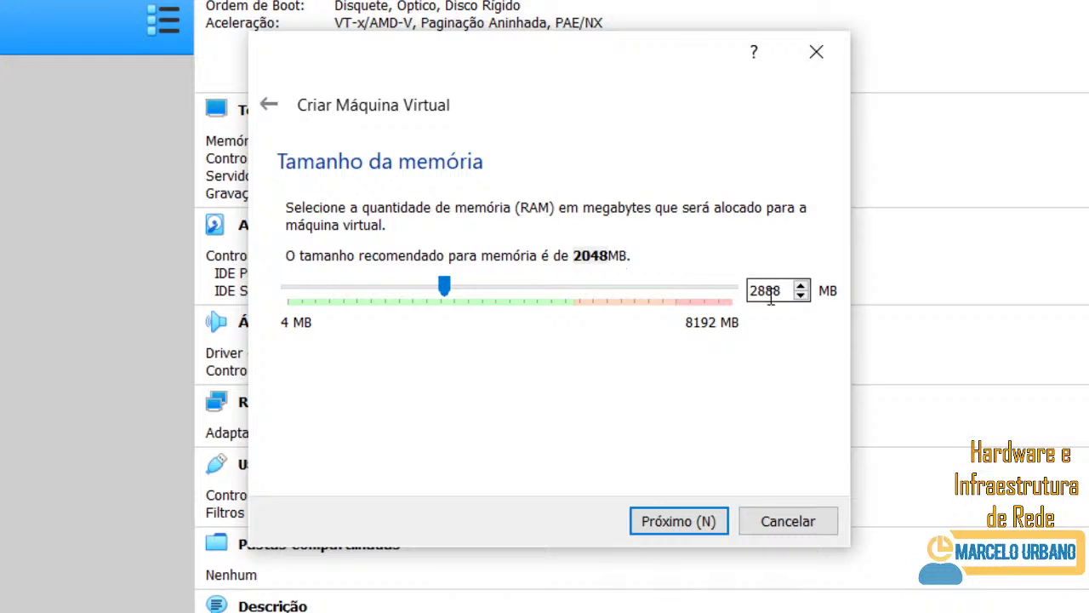
# Set the virtual machine's memory to 2048 MB and continue to the hard disk page.
pyautogui.moveTo(791, 290); pyautogui.dragTo(742, 298)
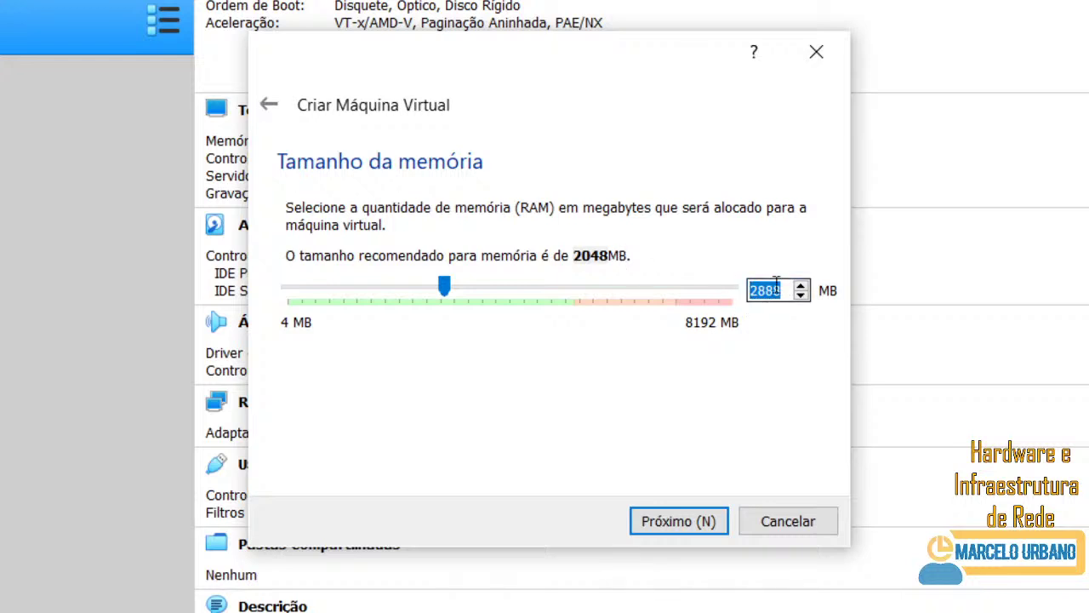
pyautogui.write('2048')
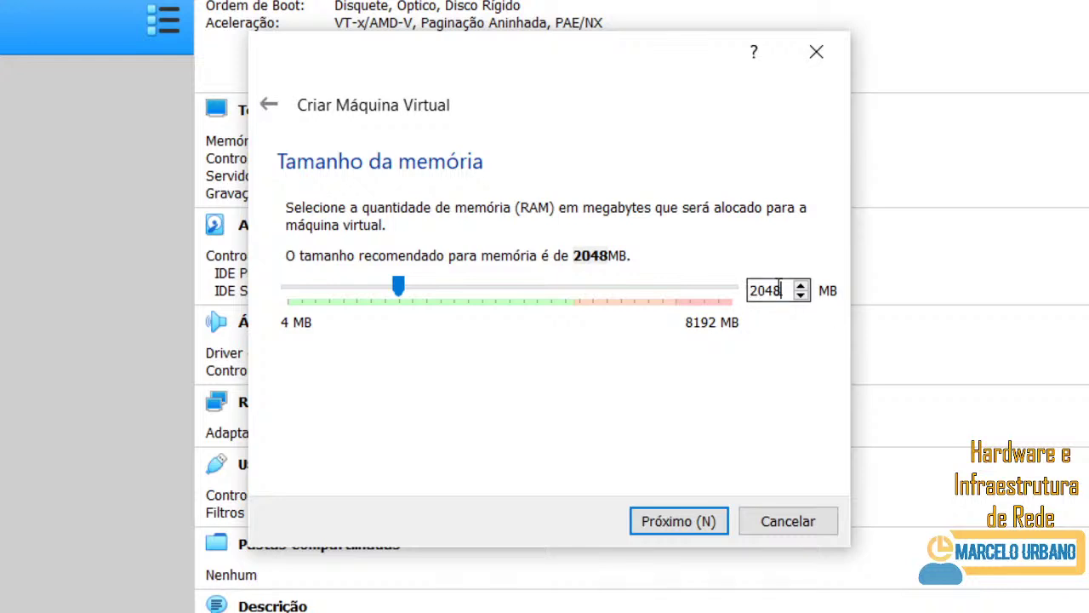
pyautogui.moveTo(781, 290); pyautogui.dragTo(745, 306)
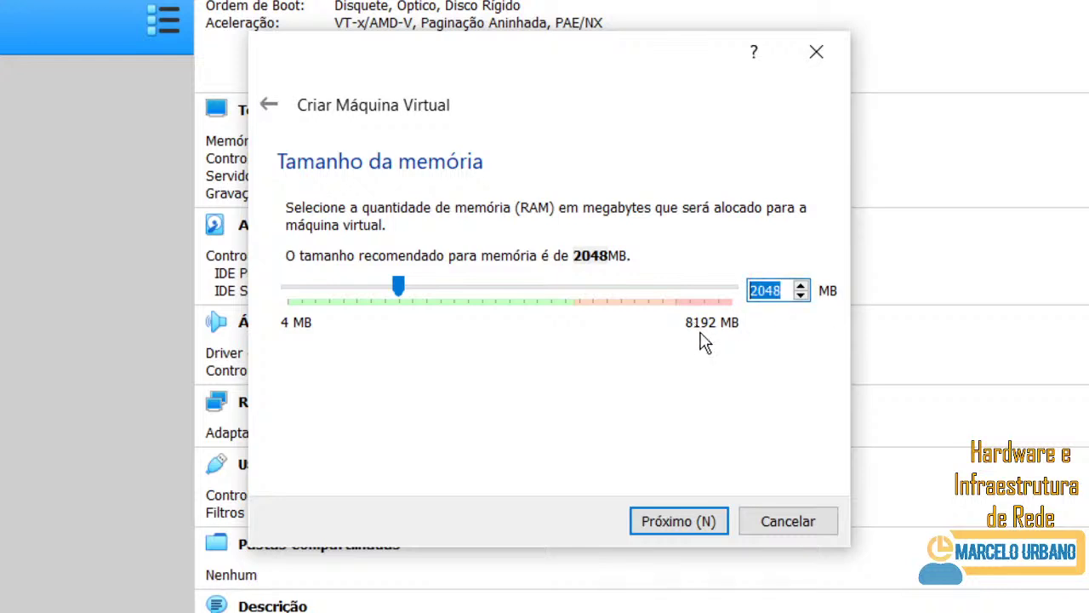
pyautogui.click(677, 531)
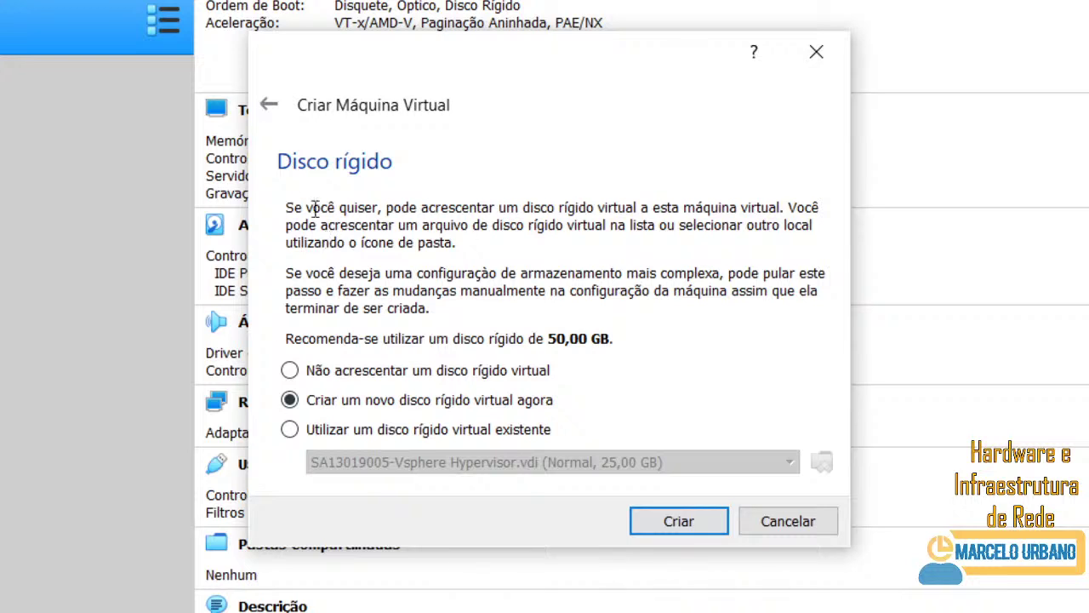
pyautogui.click(270, 109)
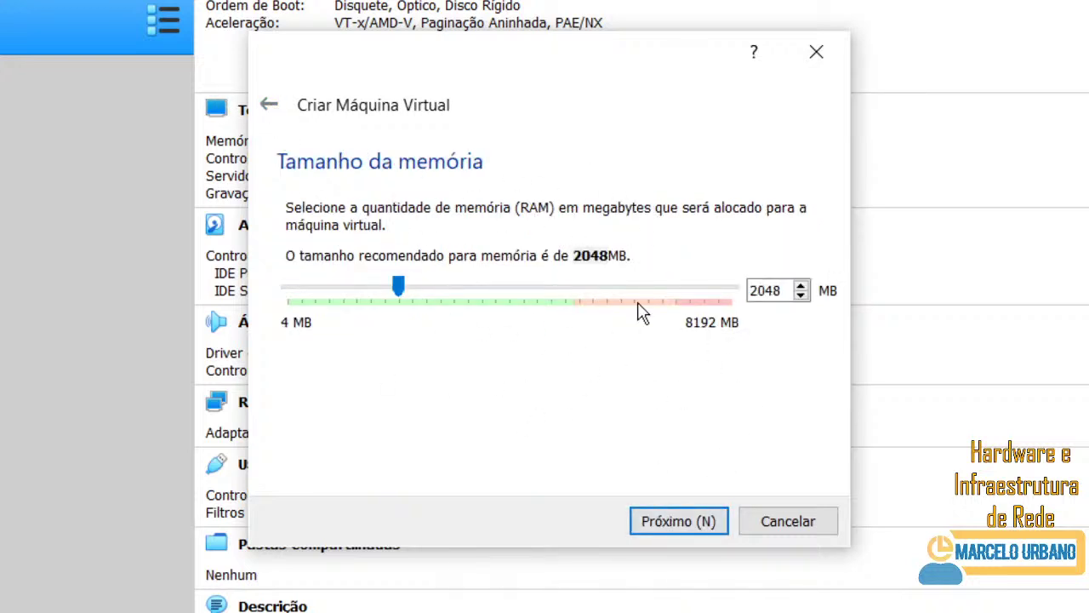
pyautogui.click(680, 521)
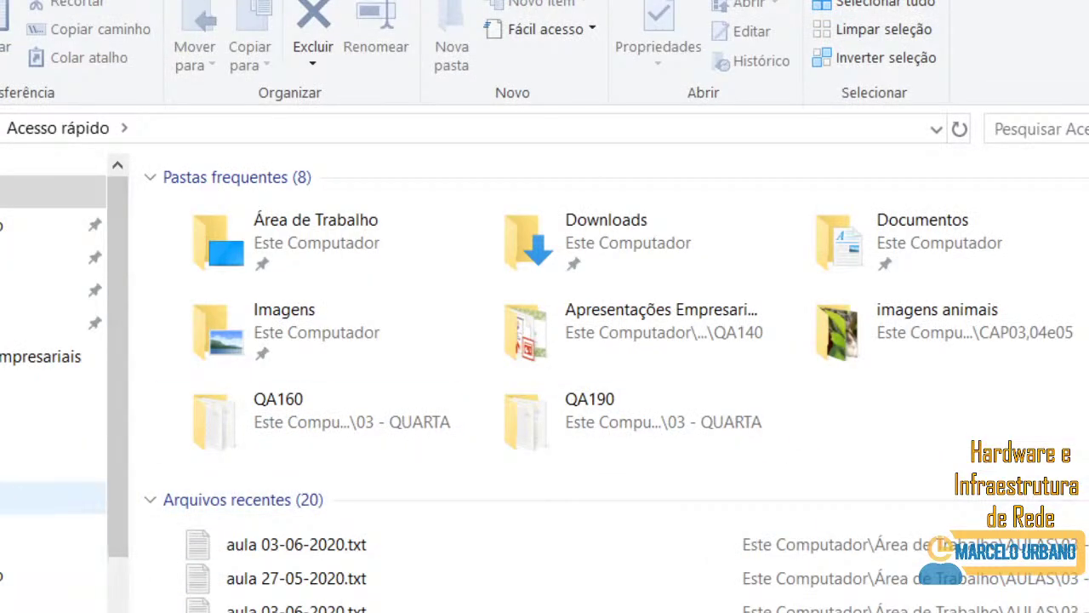
# Check the free space of Disco Local (C:) under Este Computador in File Explorer, and return to the wizard.
pyautogui.click(51, 541)
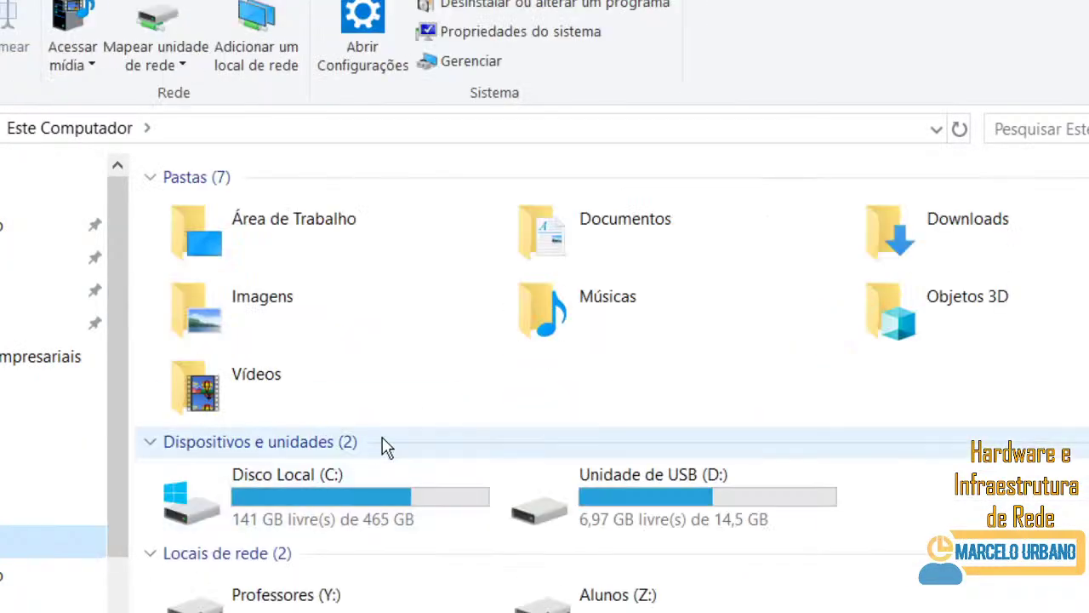
pyautogui.doubleClick(282, 483)
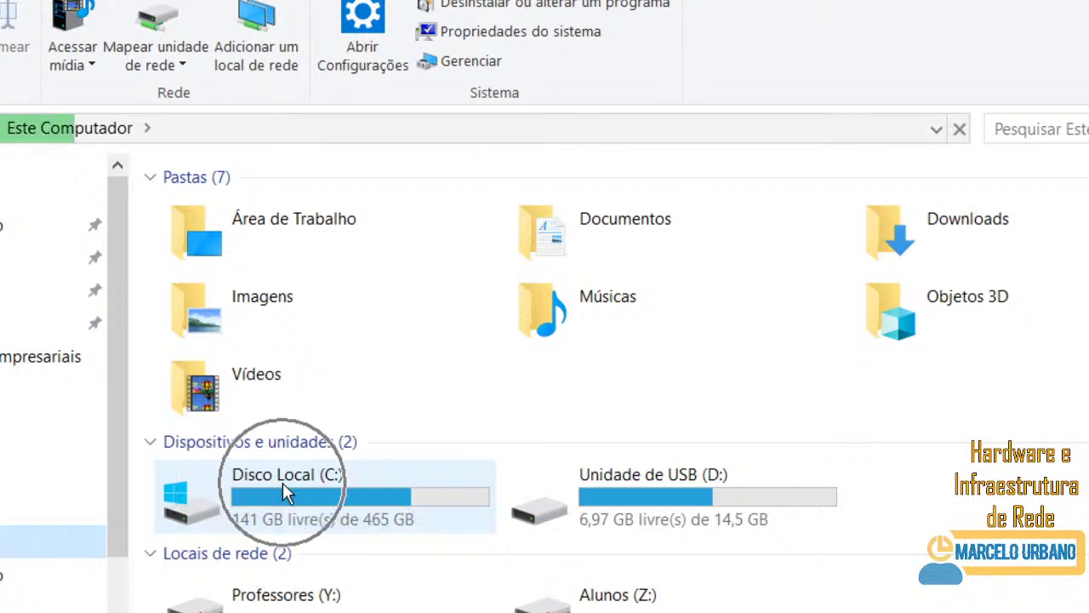
pyautogui.click(283, 482)
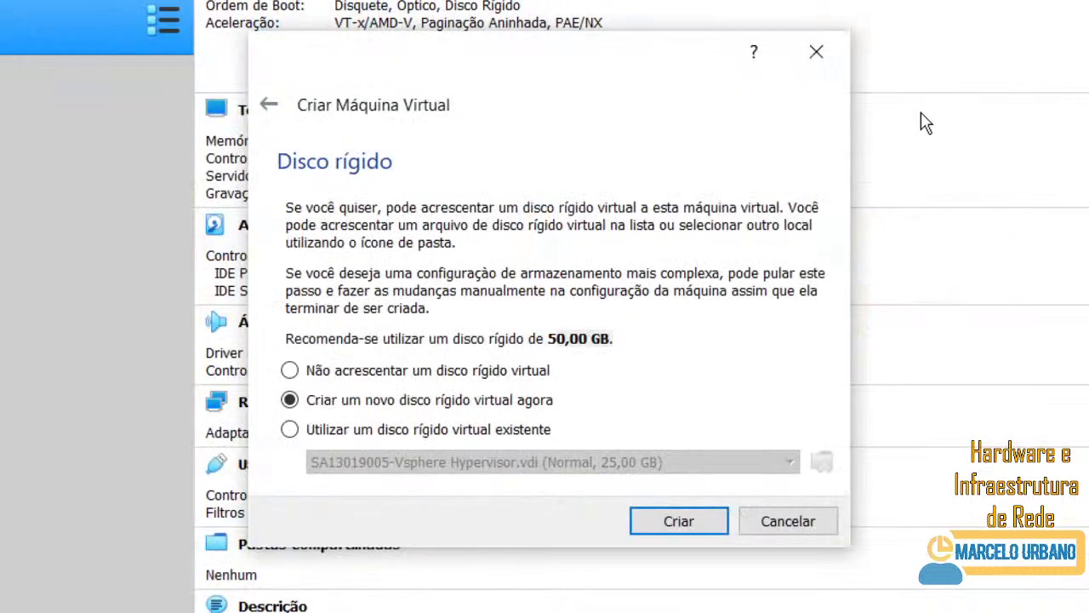
# Review the existing virtual disks, choose to create a new virtual hard disk, and accept the VDI file type.
pyautogui.click(377, 404)
pyautogui.click(425, 429)
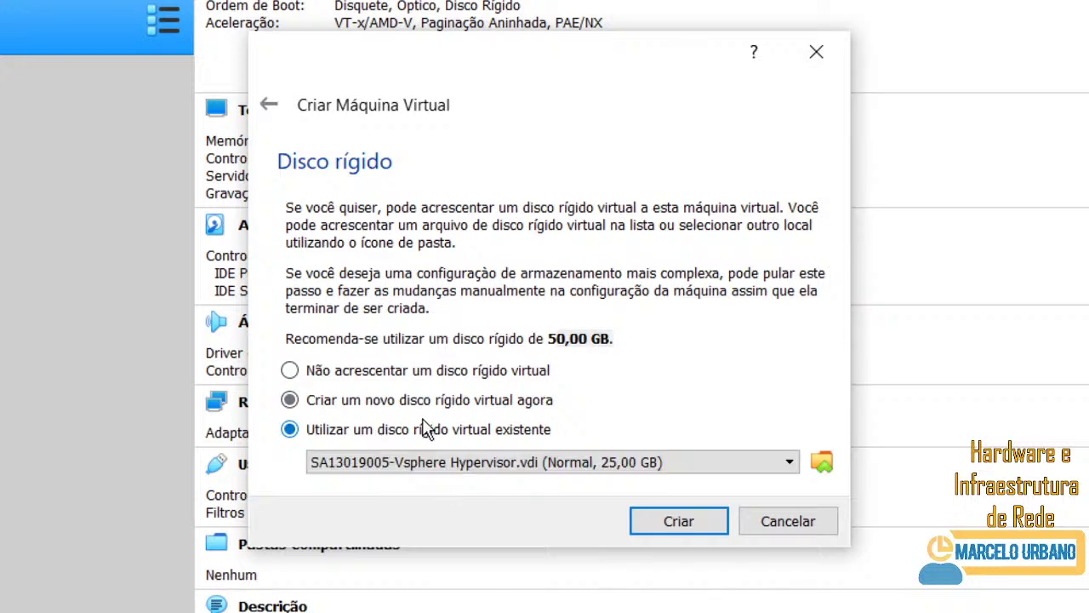
pyautogui.click(764, 463)
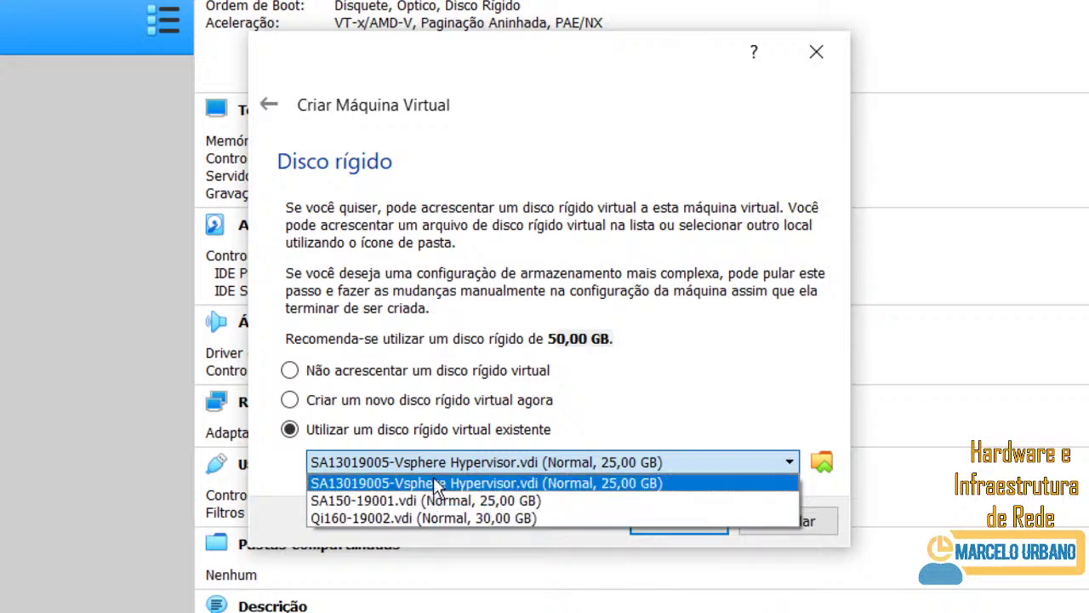
pyautogui.click(336, 404)
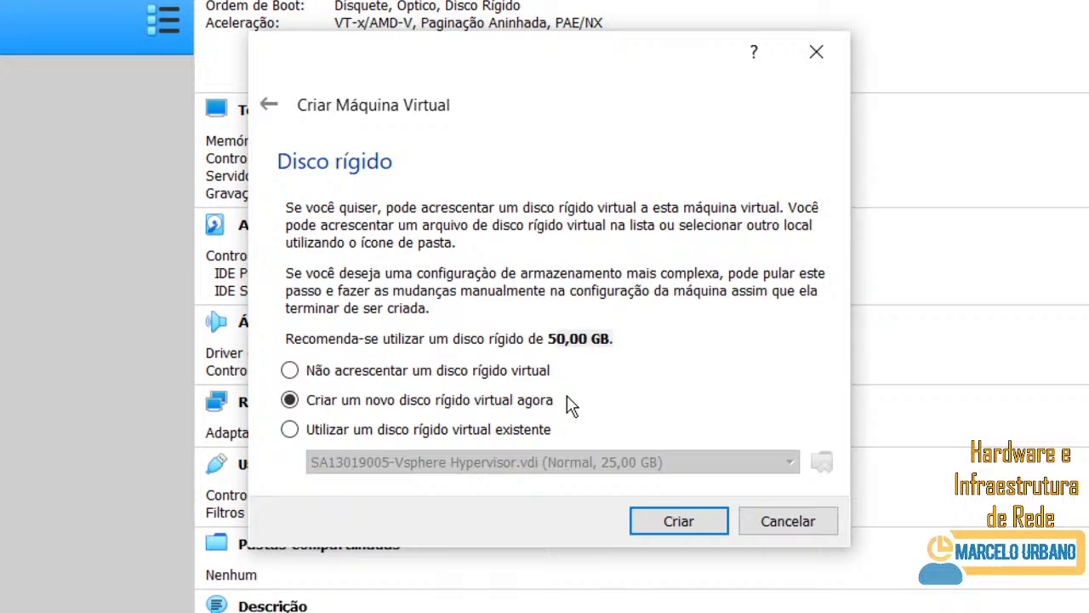
pyautogui.click(683, 527)
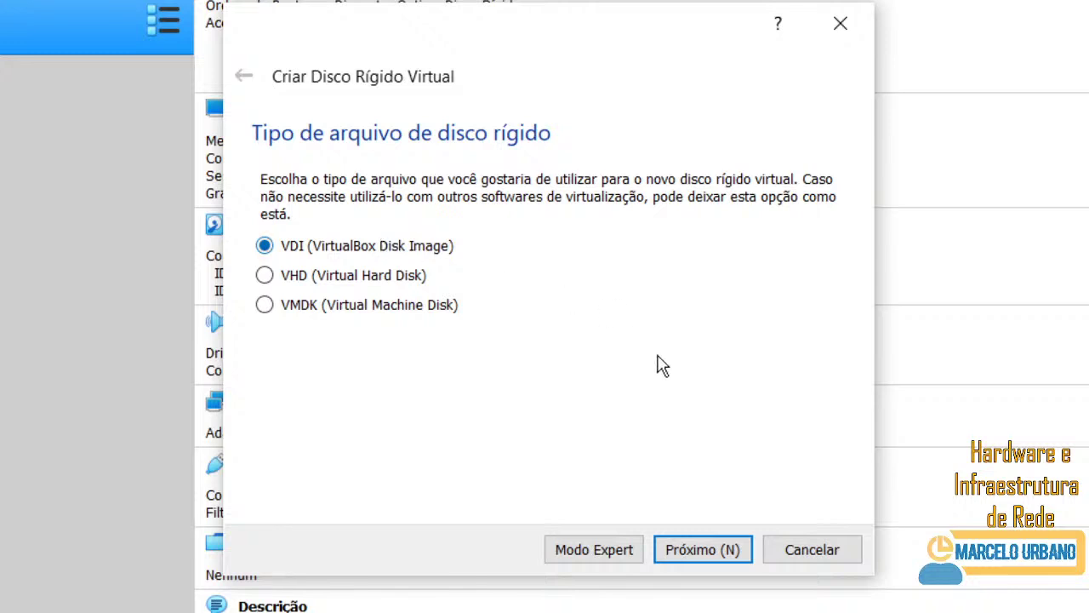
pyautogui.click(721, 552)
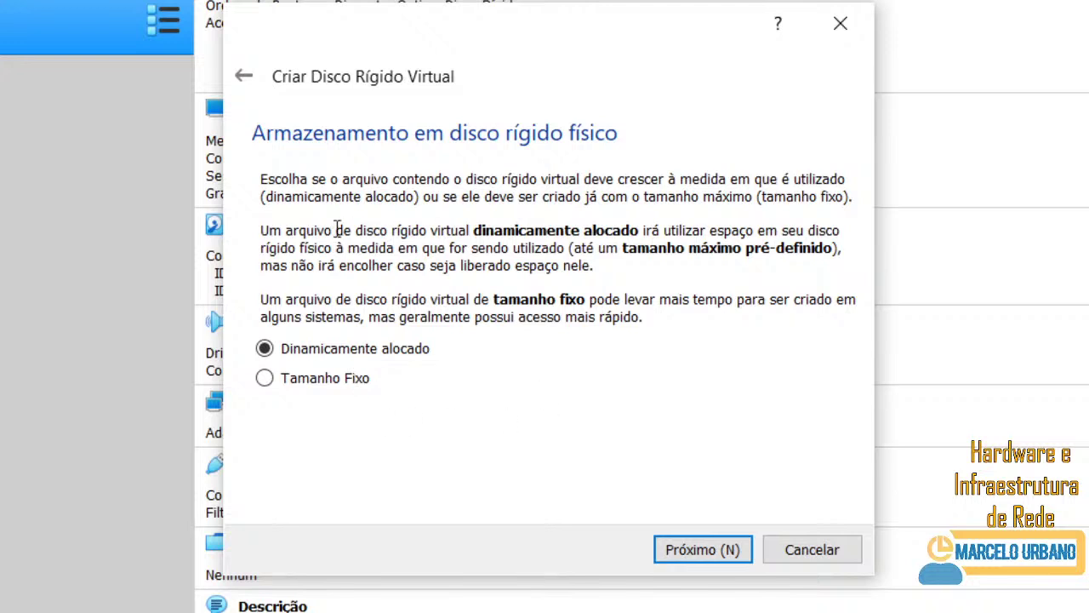
# Compare the Dinamicamente alocado and Tamanho Fixo storage options for the new virtual disk.
pyautogui.moveTo(548, 36); pyautogui.dragTo(522, 40)
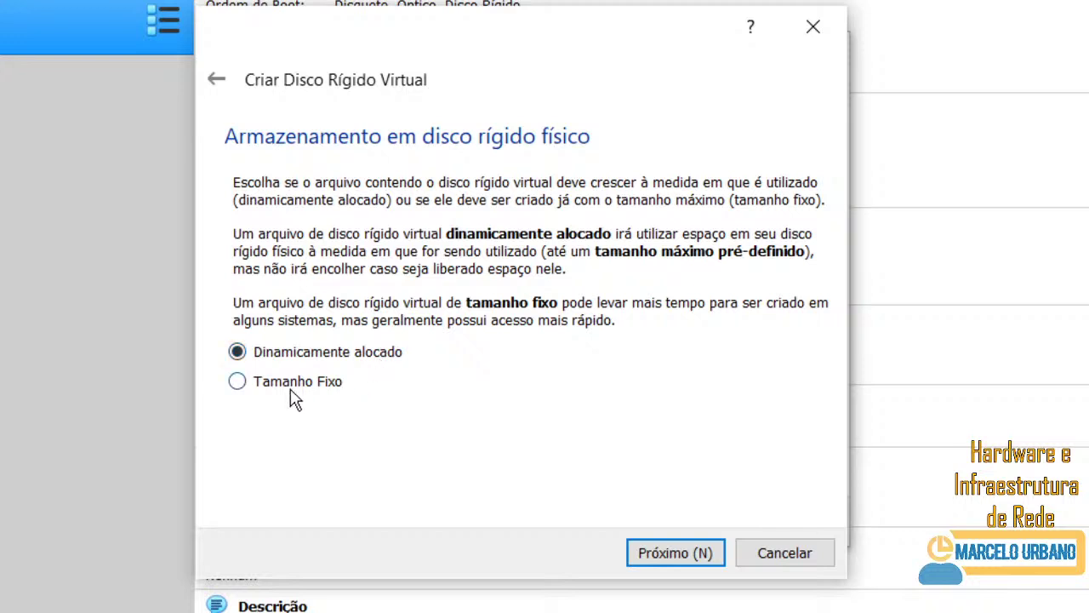
pyautogui.click(339, 352)
pyautogui.click(313, 383)
pyautogui.click(335, 356)
pyautogui.click(300, 382)
pyautogui.click(313, 356)
pyautogui.click(306, 381)
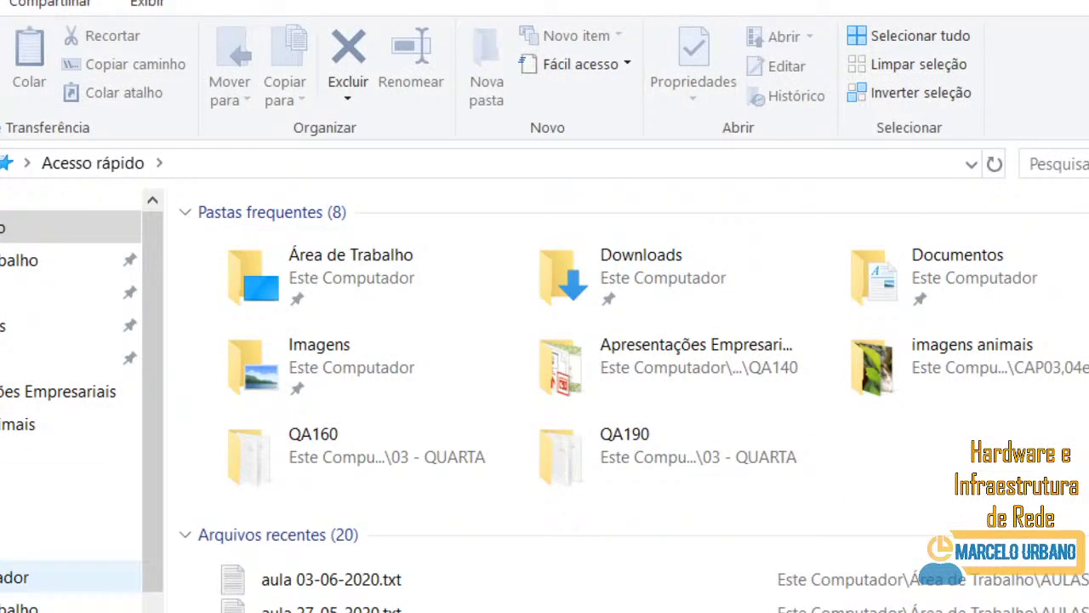
# Open Este Computador in File Explorer and check the free space of Disco Local (C:) for the virtual disk allocation.
pyautogui.click(12, 577)
pyautogui.click(394, 564)
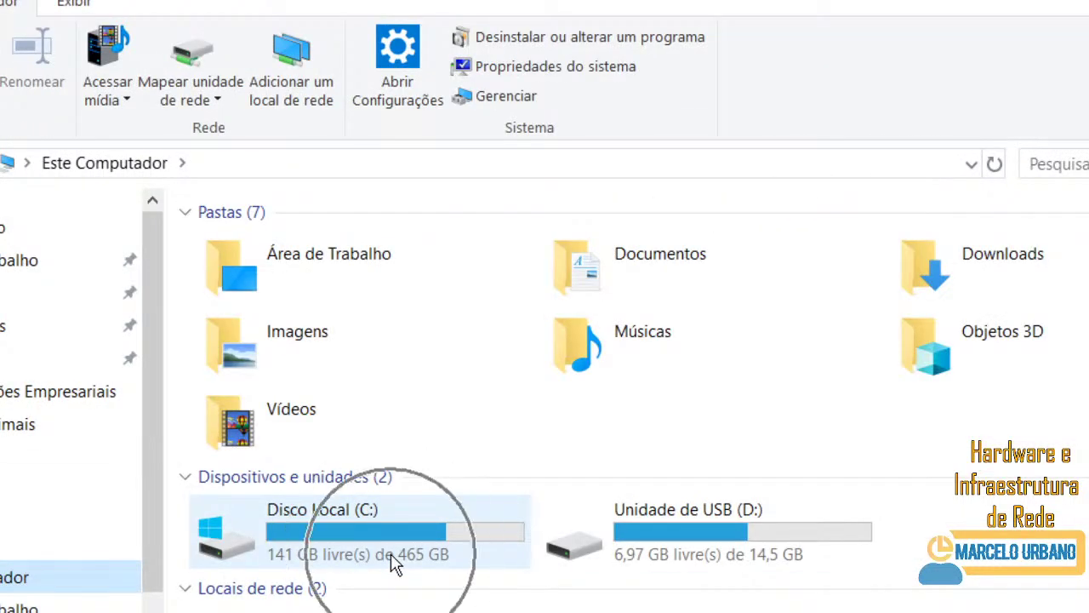
# Compare the Tamanho Fixo storage option with the free space of Disco Local (C:) under Este Computador.
pyautogui.click(393, 564)
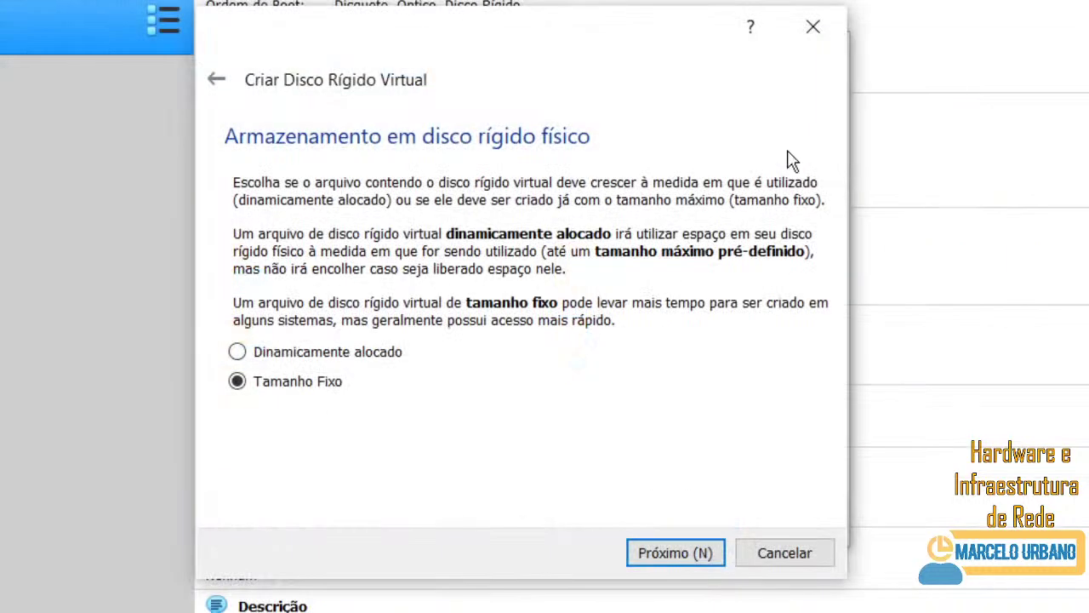
pyautogui.click(292, 398)
pyautogui.click(292, 398)
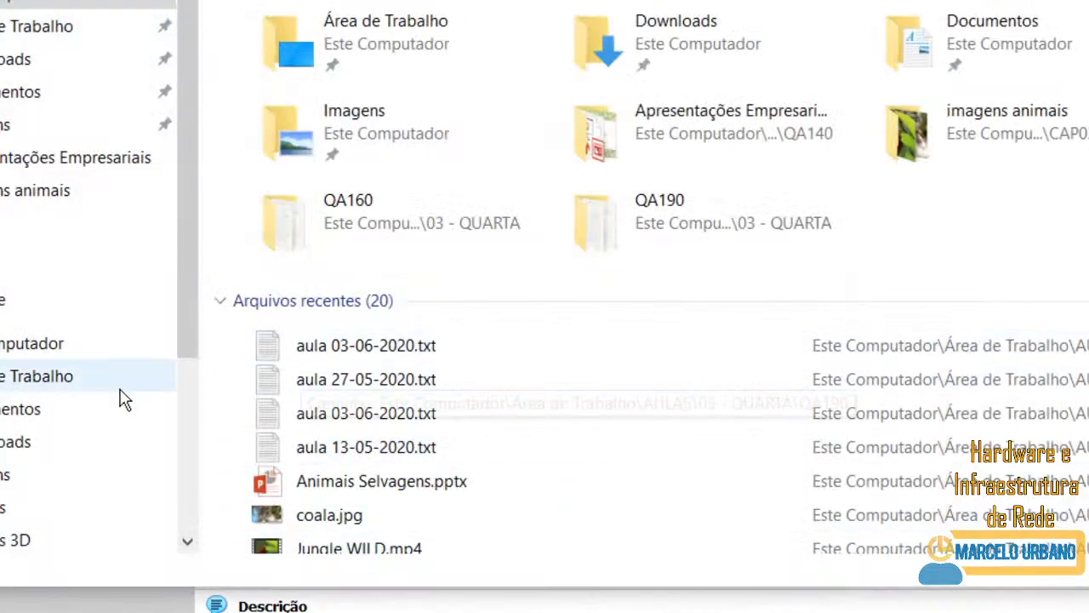
pyautogui.click(8, 377)
pyautogui.click(51, 344)
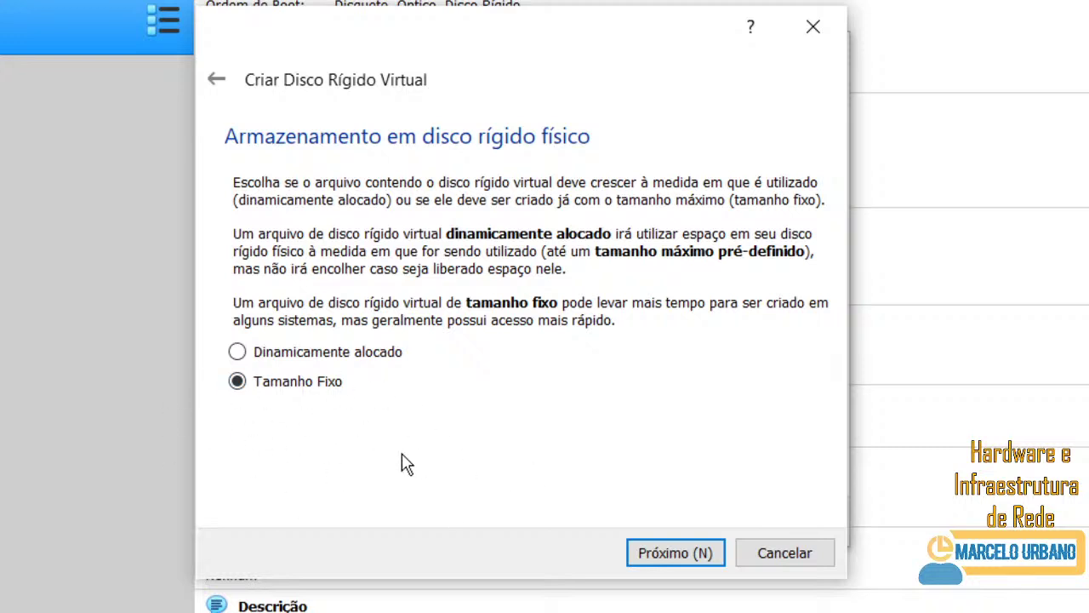
# Select Dinamicamente alocado for the virtual disk and recheck the free space of Disco Local (C:) in File Explorer.
pyautogui.click(336, 359)
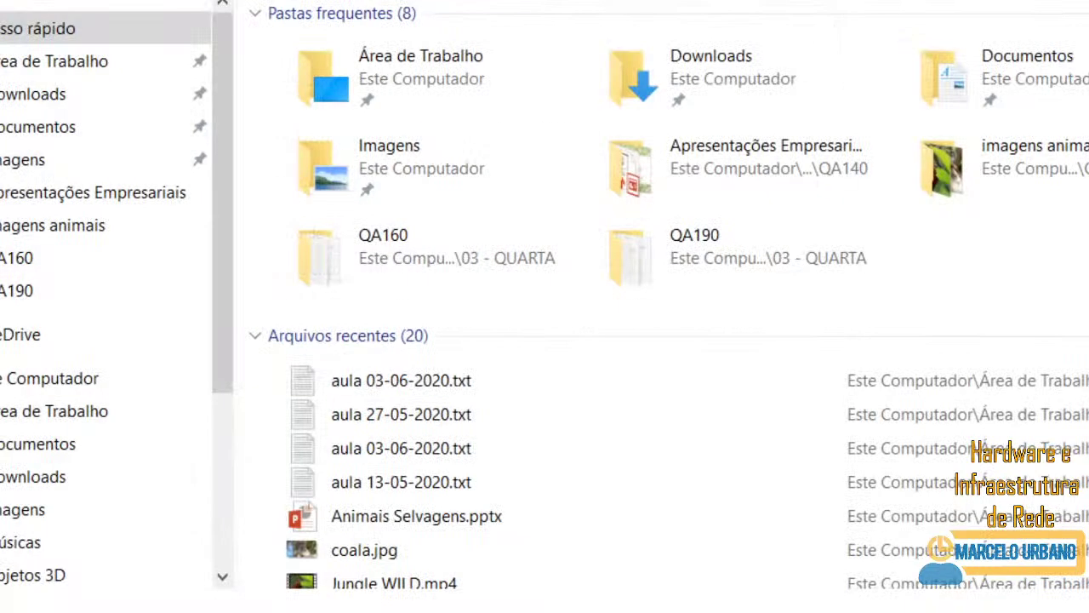
pyautogui.click(38, 413)
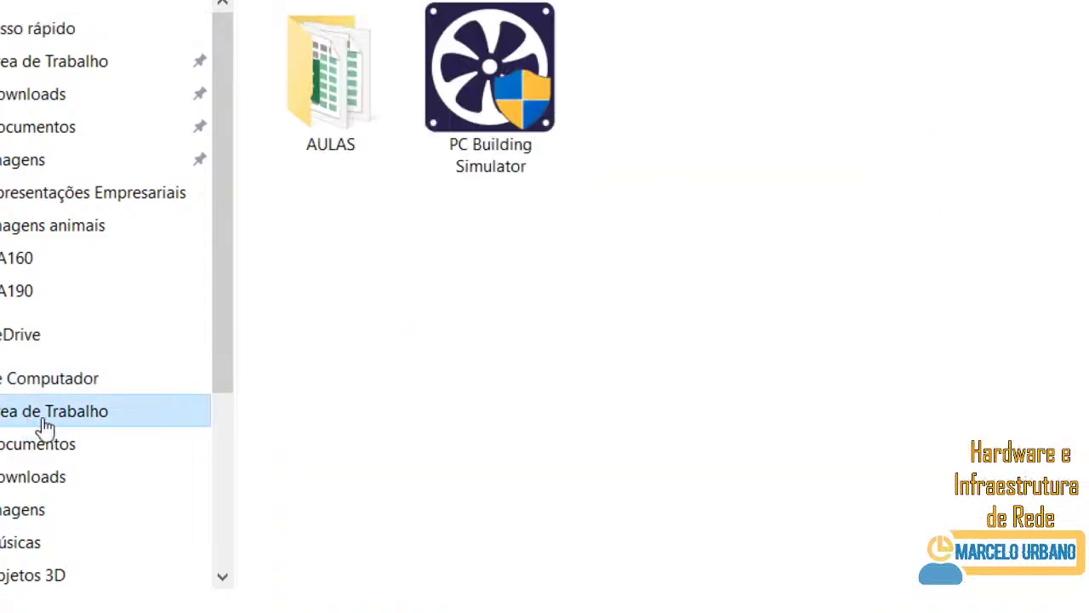
pyautogui.click(34, 383)
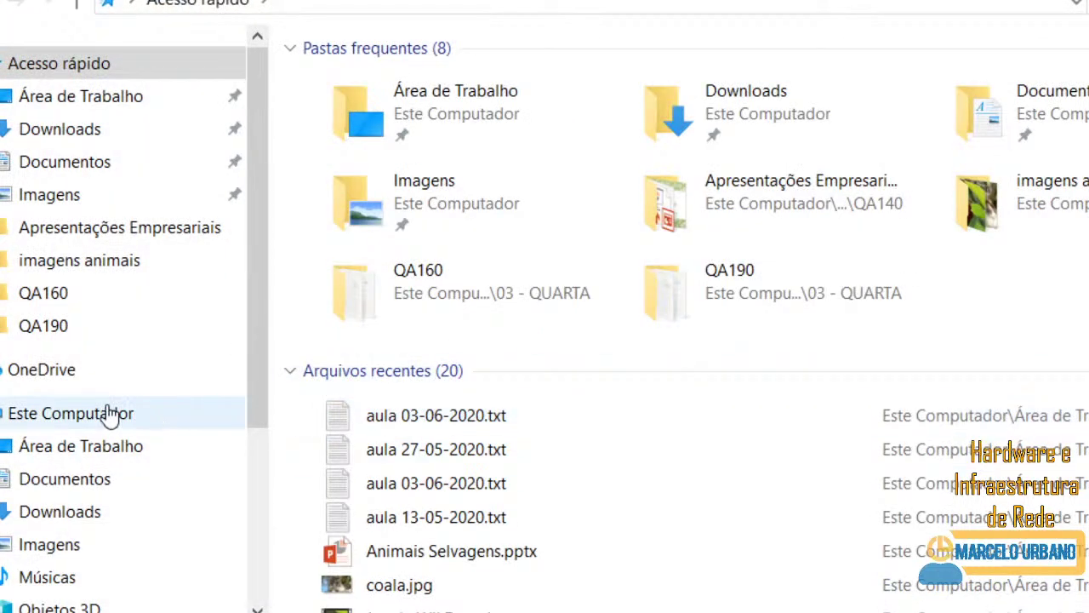
pyautogui.click(109, 412)
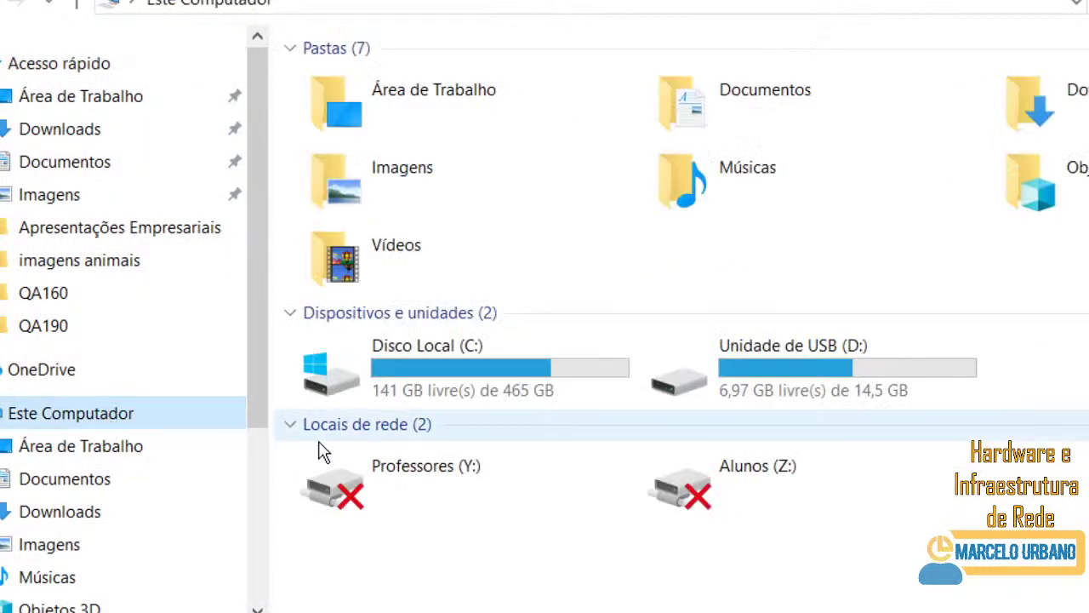
pyautogui.click(570, 402)
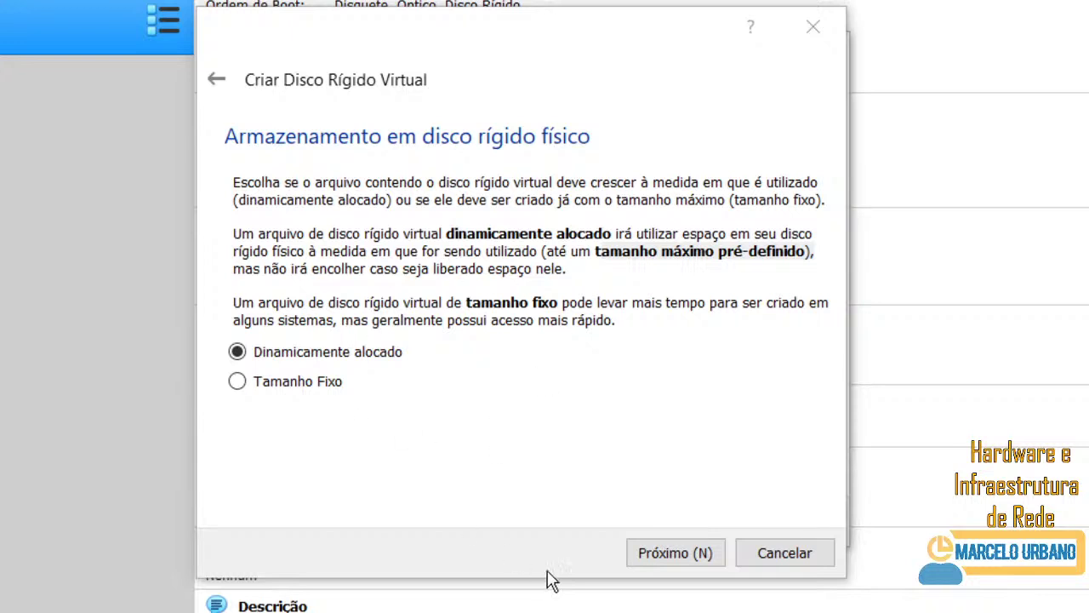
# Accept the storage type, set the virtual disk size to 35 GB and create the disk.
pyautogui.click(677, 554)
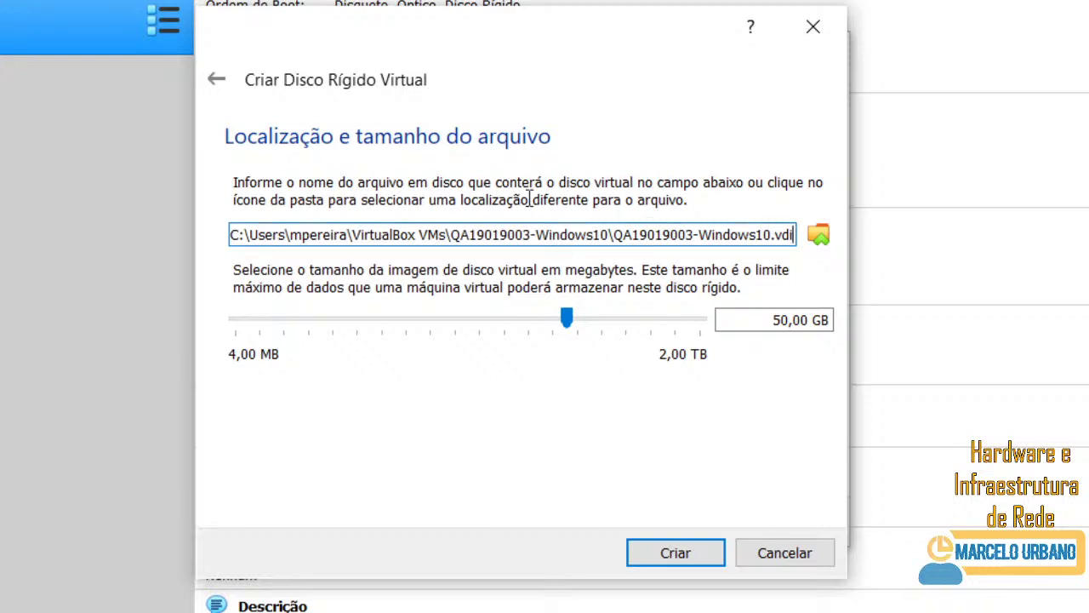
pyautogui.doubleClick(781, 320)
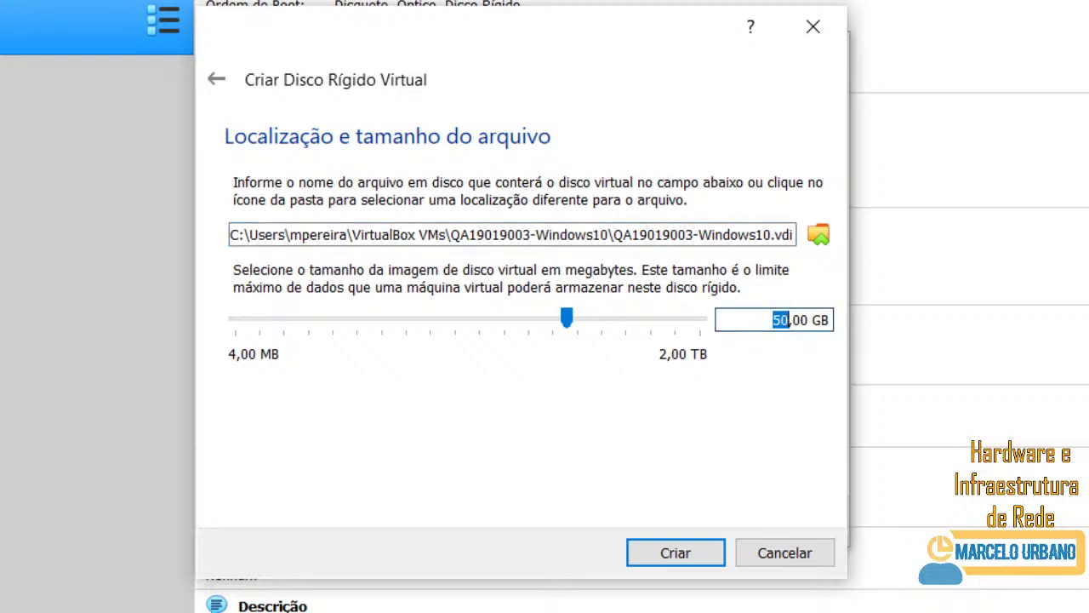
pyautogui.write('35')
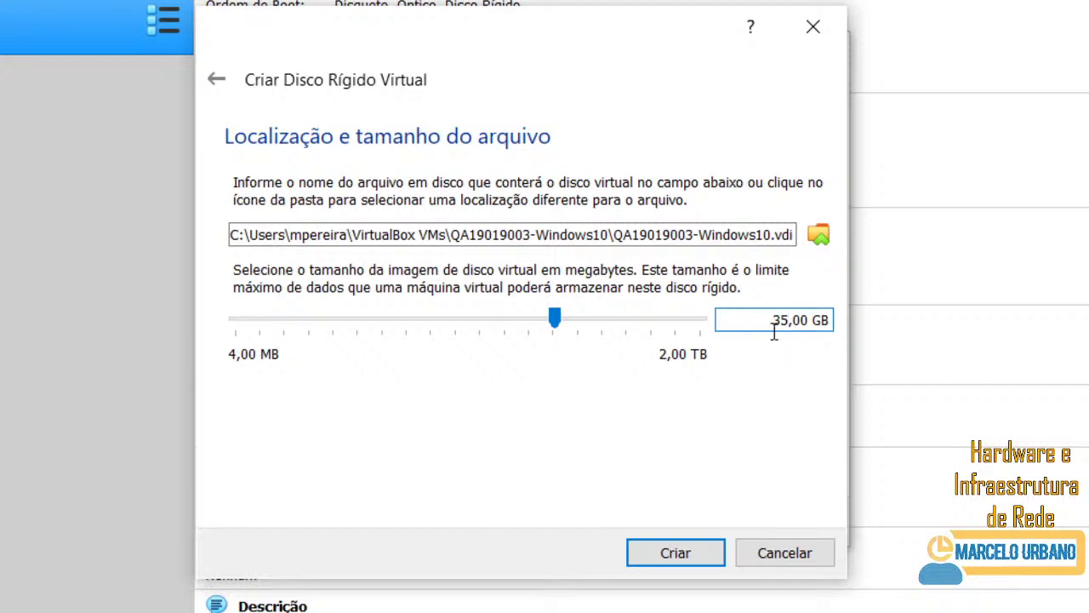
pyautogui.click(680, 564)
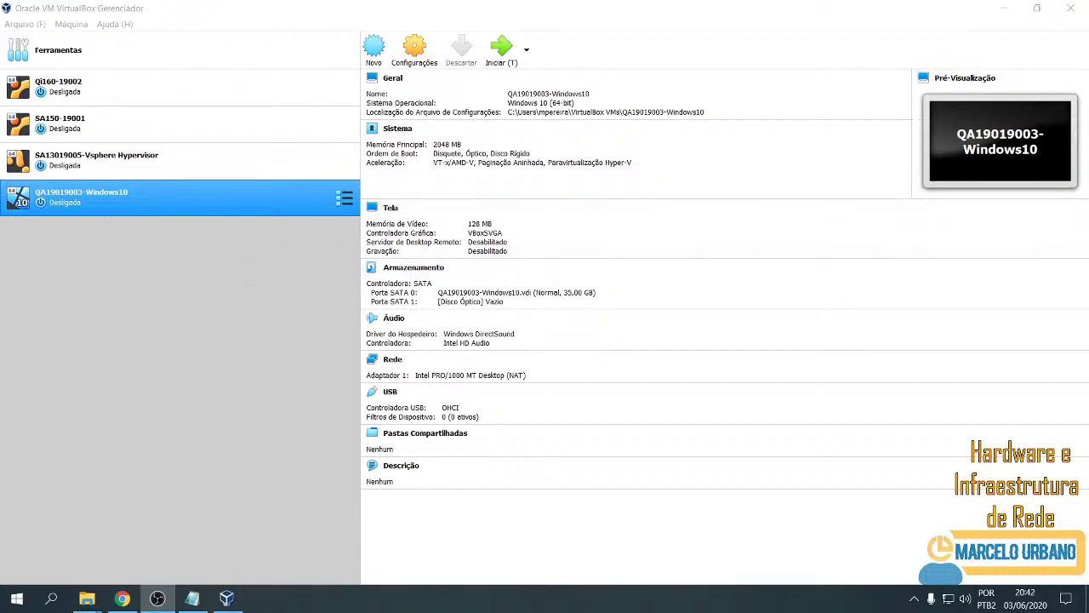
# Select the QA19019003-Windows10 virtual machine and look over the actions available for it.
pyautogui.hotkey('alt', 'Tab')
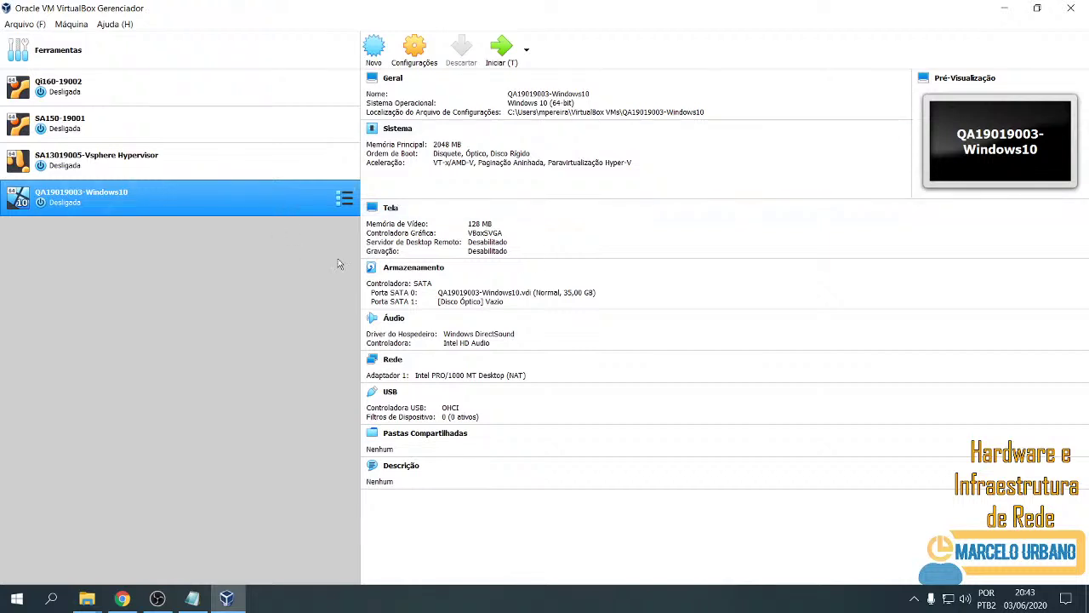
pyautogui.click(291, 202)
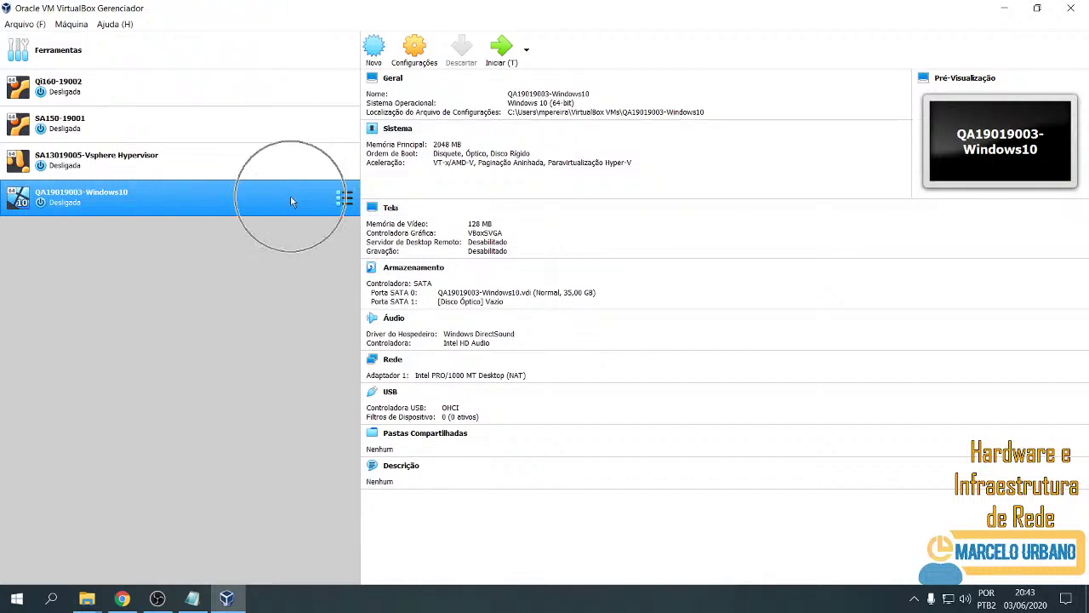
pyautogui.click(291, 201)
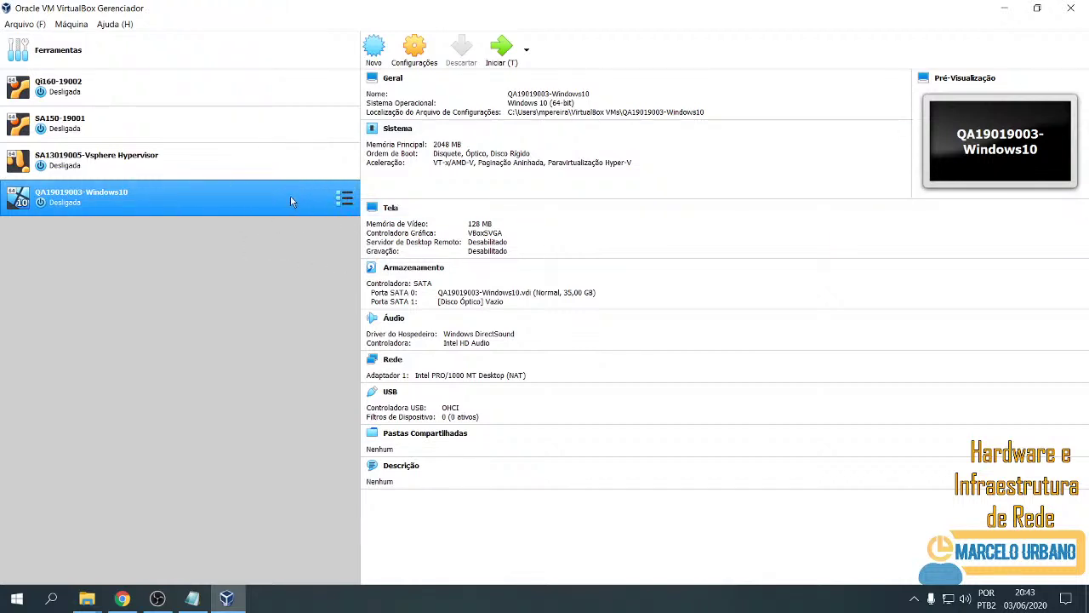
pyautogui.click(290, 202)
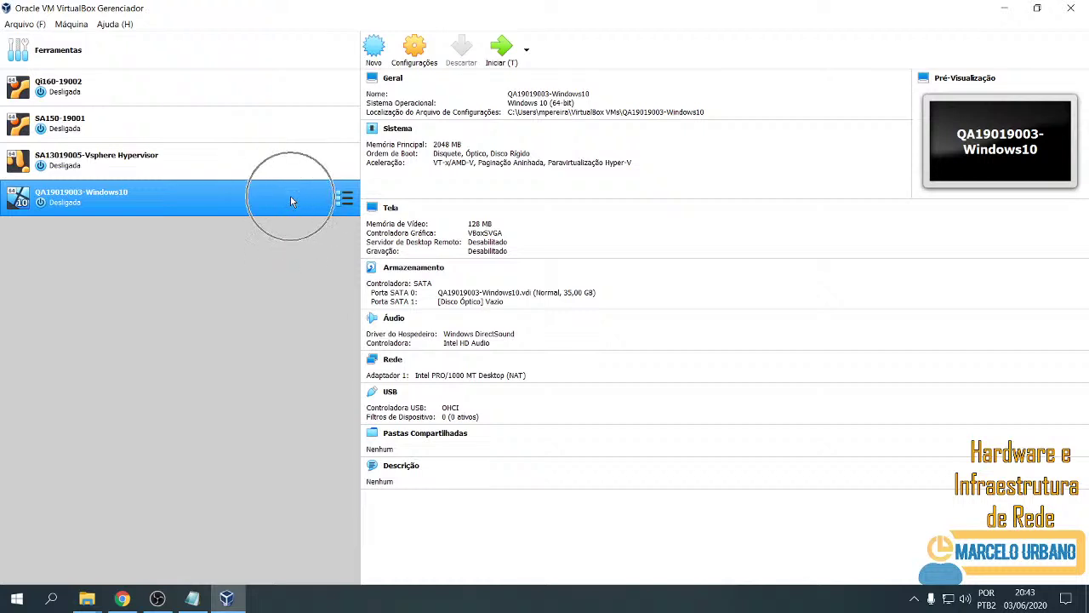
pyautogui.click(290, 201)
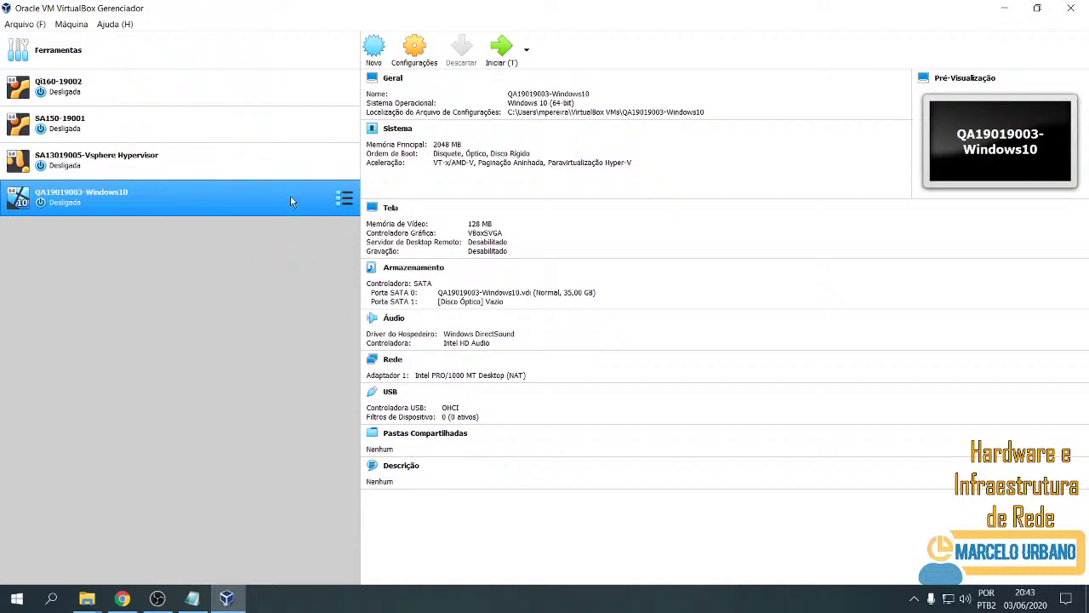
pyautogui.rightClick(290, 200)
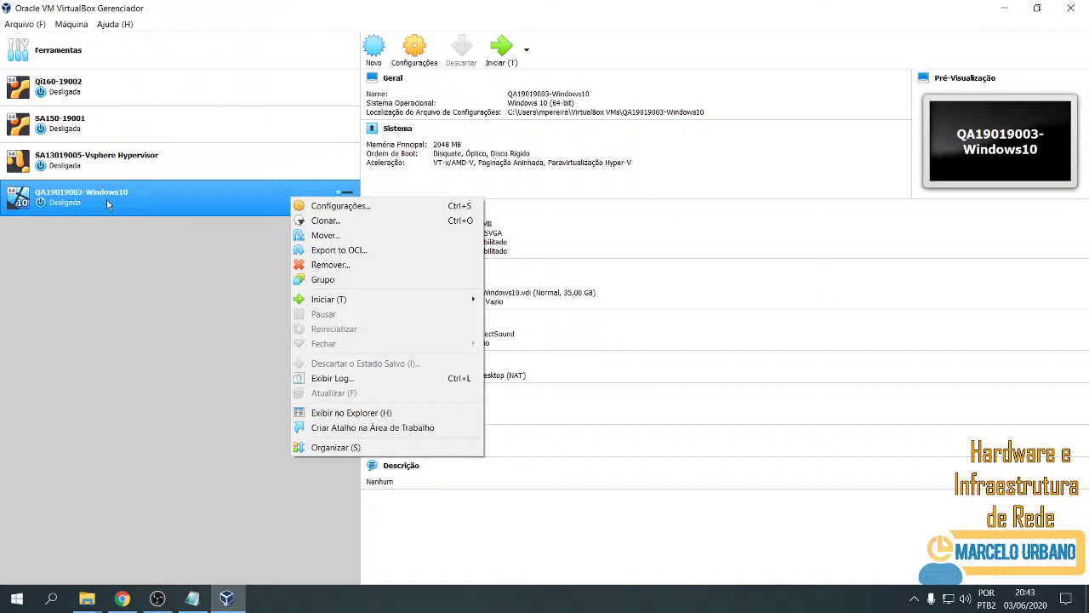
pyautogui.click(357, 210)
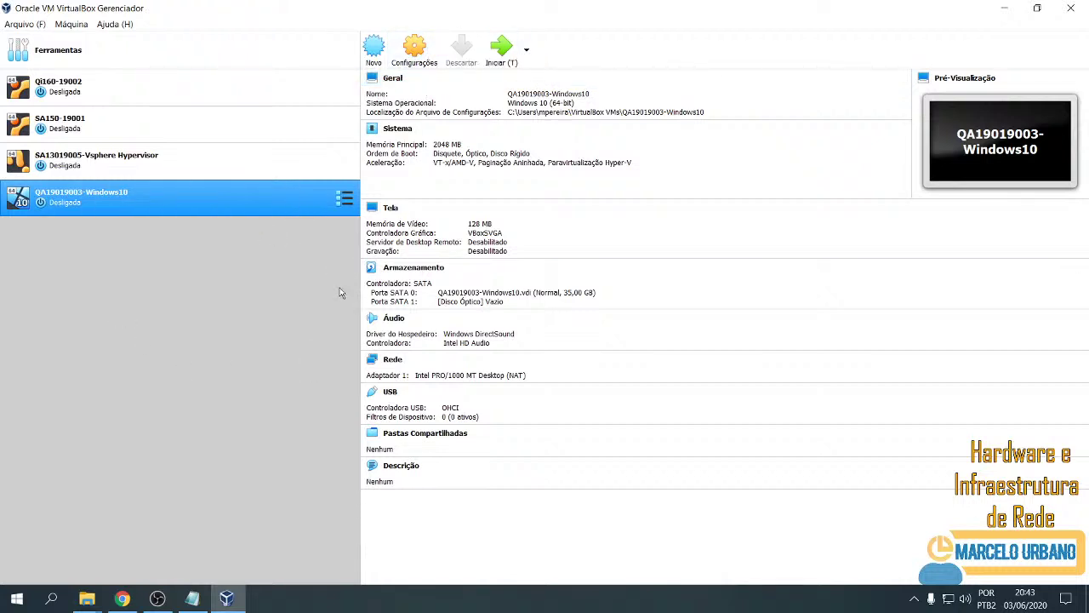
# Review the details of the Qi160-19002, SA150-19001 and SA13019005-Vsphere Hypervisor virtual machines.
pyautogui.click(247, 160)
pyautogui.click(284, 79)
pyautogui.click(270, 136)
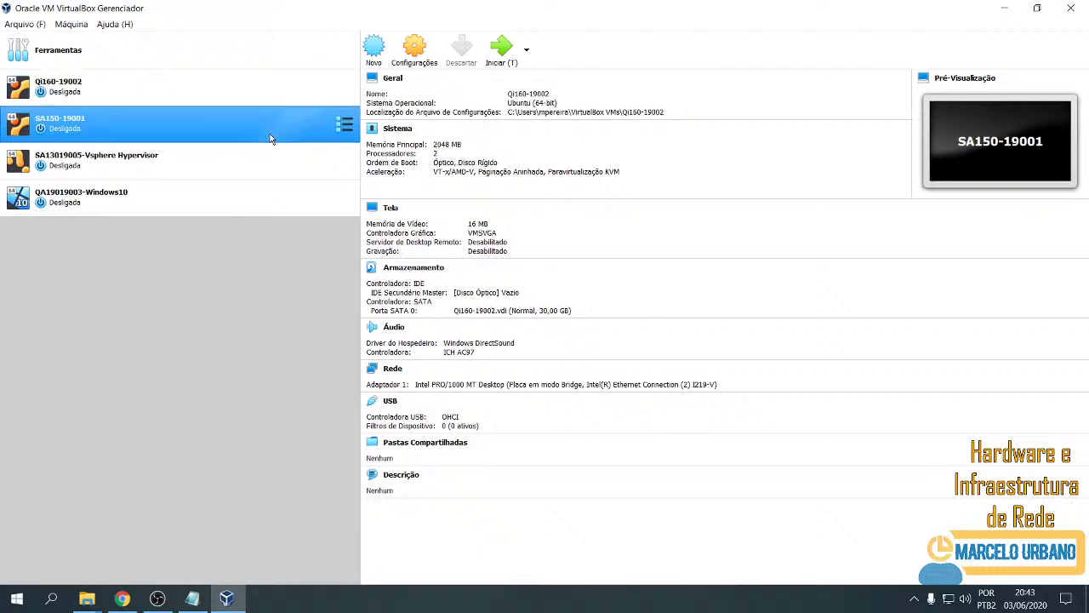
pyautogui.click(256, 163)
pyautogui.click(264, 126)
pyautogui.click(280, 89)
pyautogui.click(293, 59)
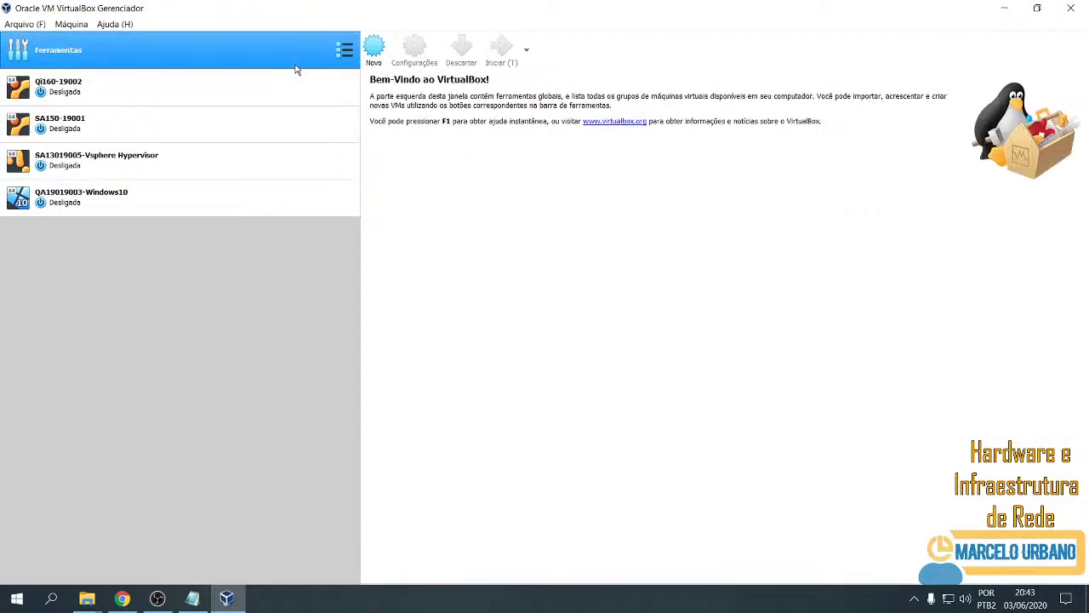
pyautogui.click(269, 97)
pyautogui.click(259, 125)
pyautogui.click(252, 155)
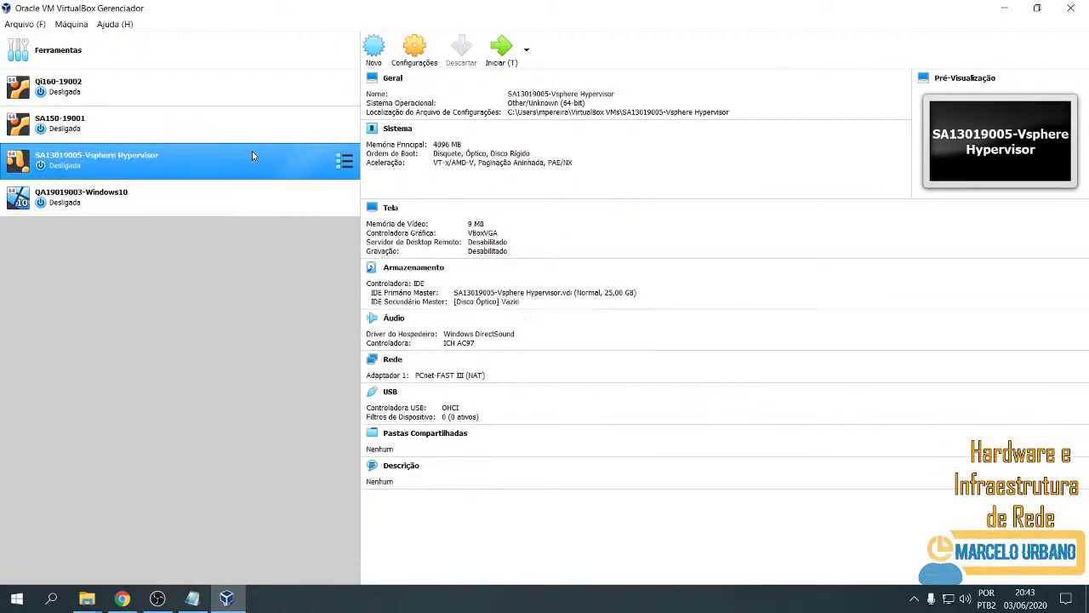
pyautogui.click(260, 126)
pyautogui.click(271, 86)
pyautogui.click(281, 119)
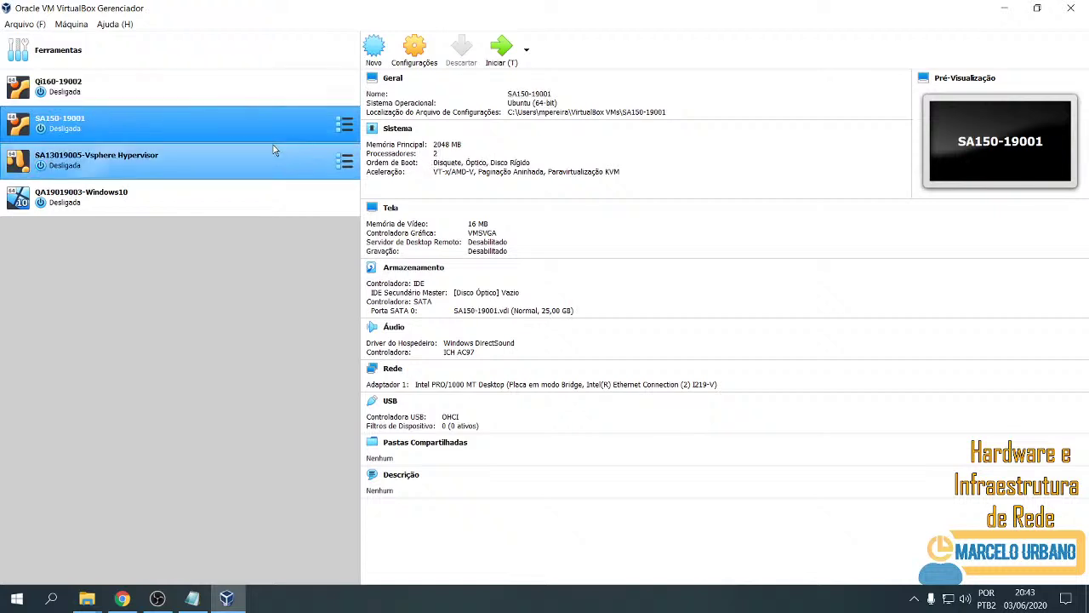
pyautogui.click(272, 162)
pyautogui.click(276, 124)
pyautogui.click(292, 88)
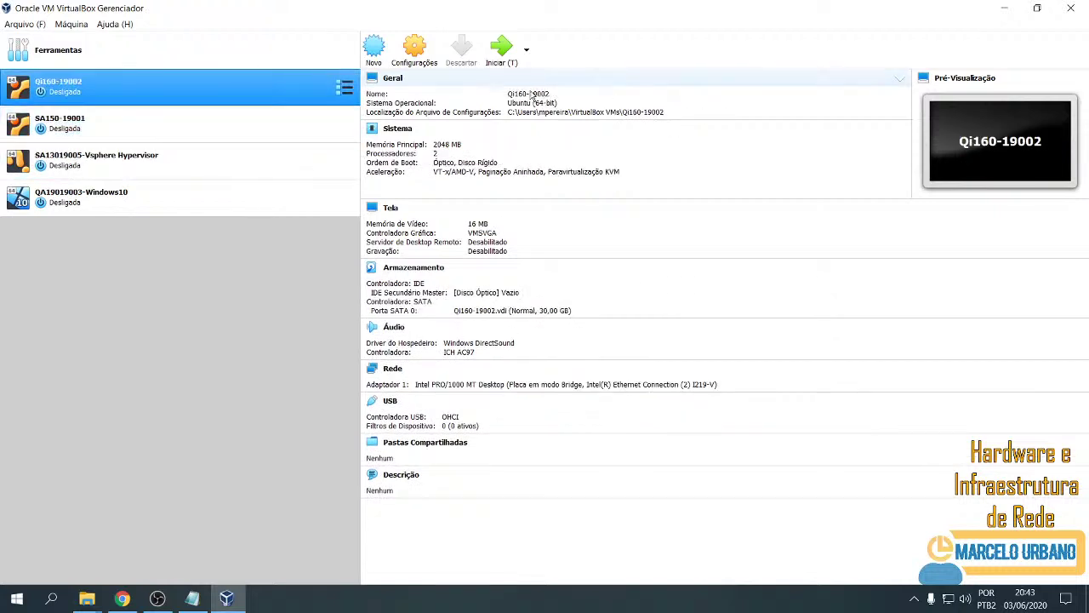
# Open the settings of the QA19019003-Windows10 virtual machine.
pyautogui.click(228, 213)
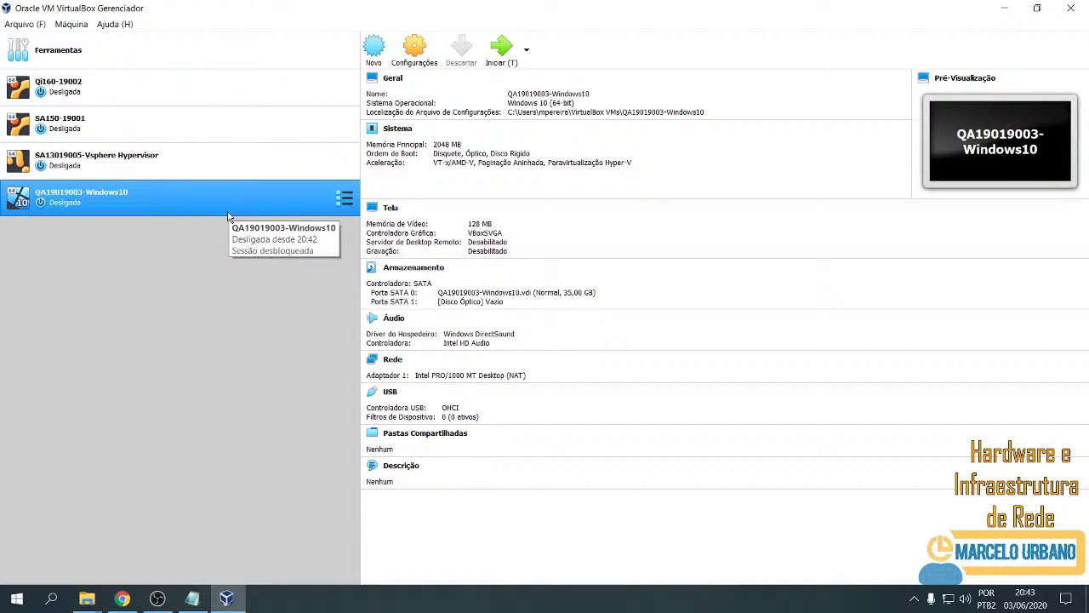
pyautogui.rightClick(231, 213)
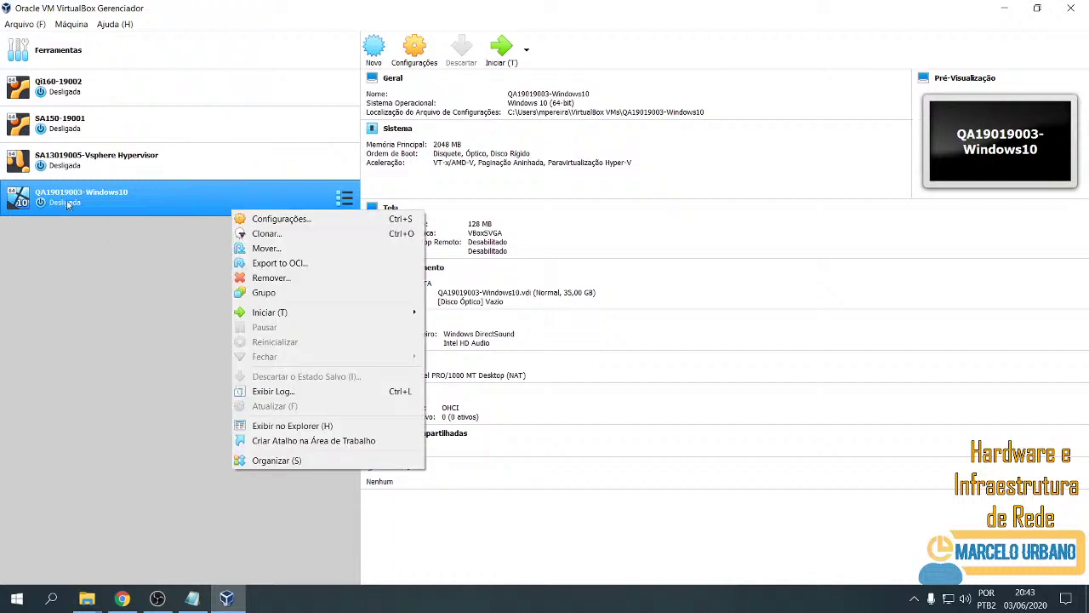
pyautogui.rightClick(106, 194)
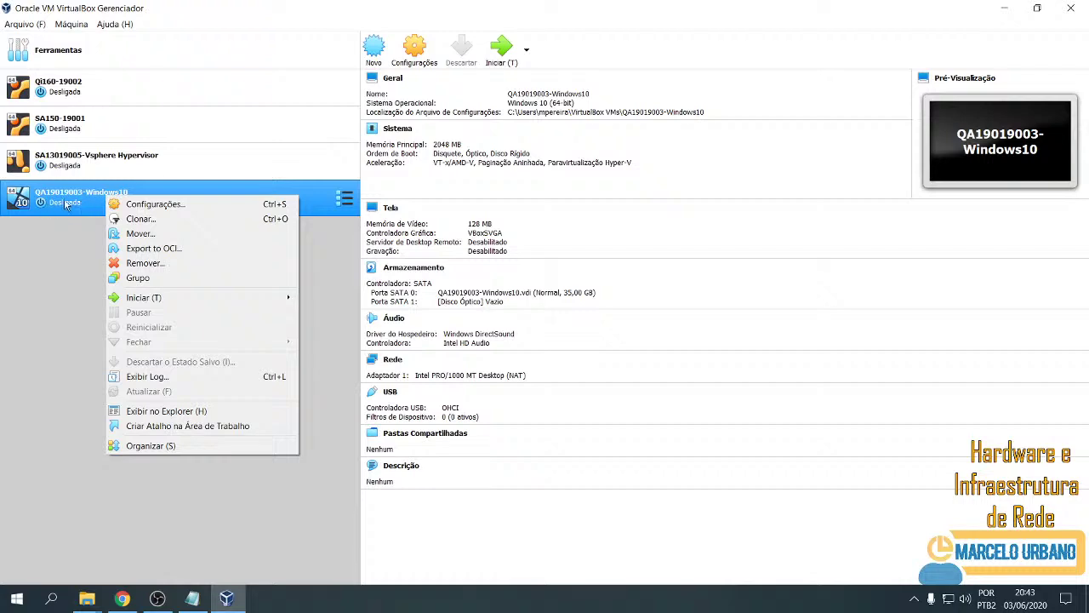
pyautogui.click(178, 216)
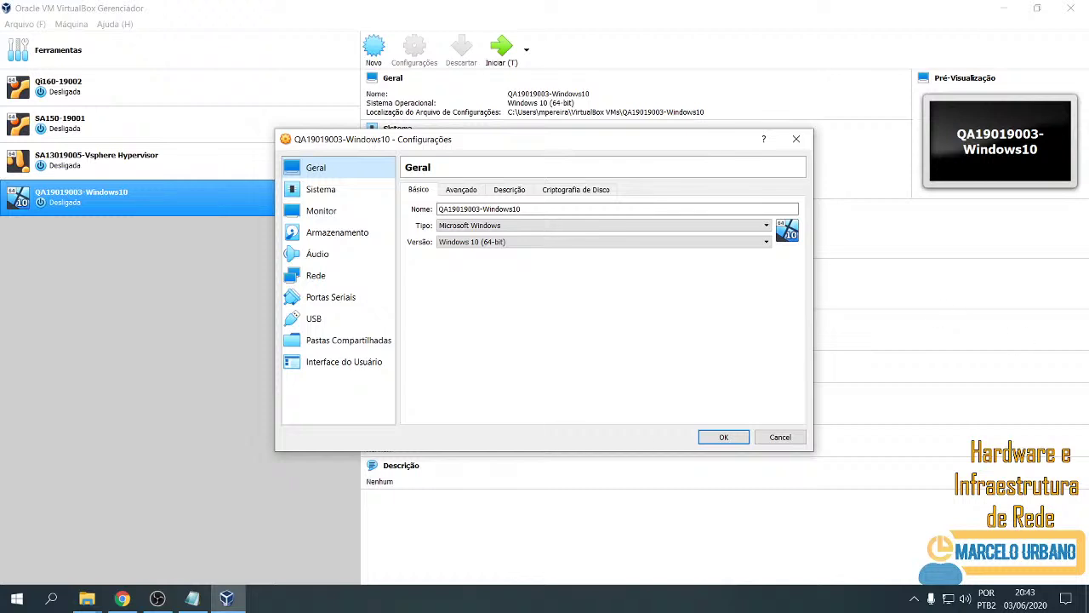
pyautogui.hotkey('alt', 'Tab')
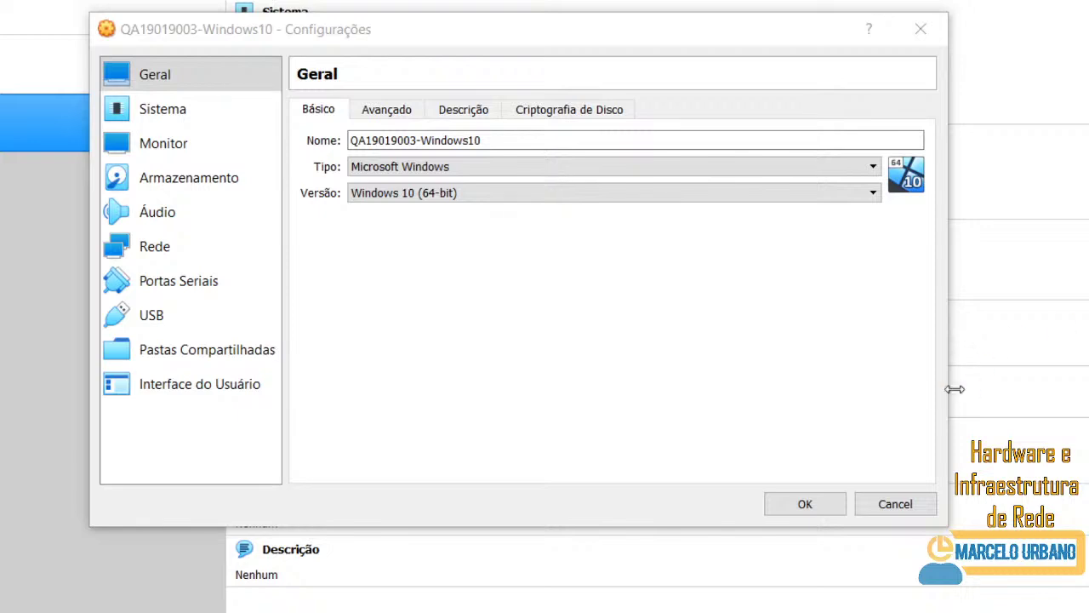
pyautogui.click(831, 349)
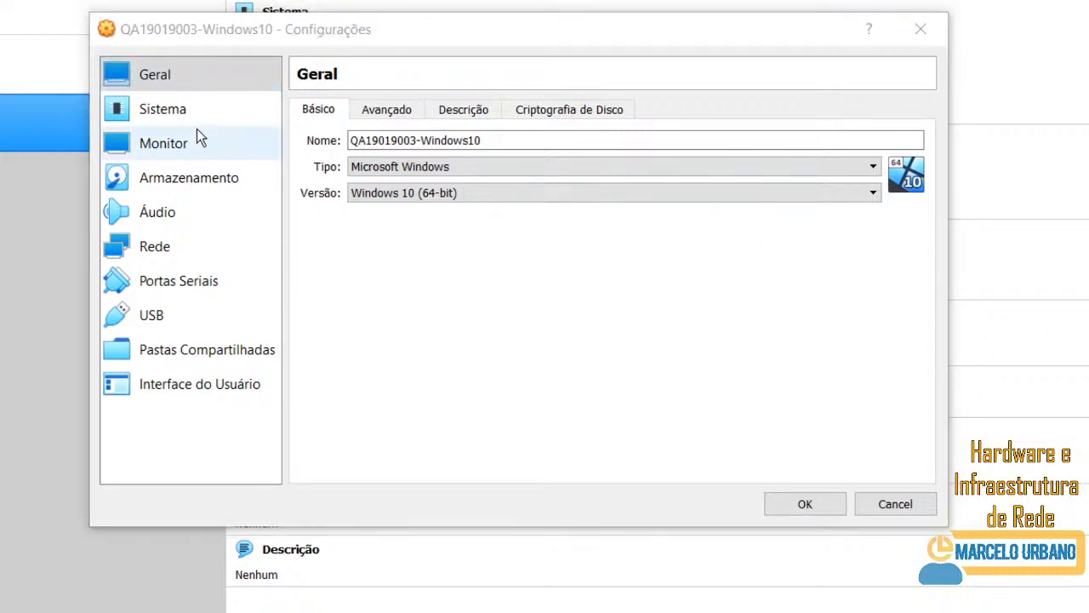
pyautogui.click(429, 30)
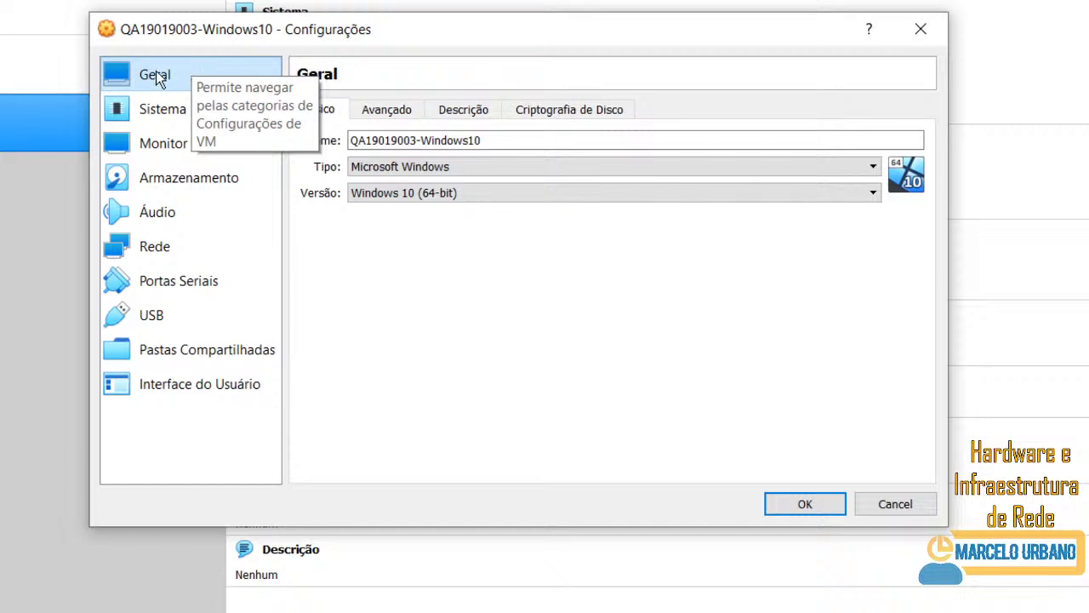
# Examine the motherboard settings under Sistema, then the Área de Transferência Compartilhada option in the advanced Geral settings.
pyautogui.click(173, 112)
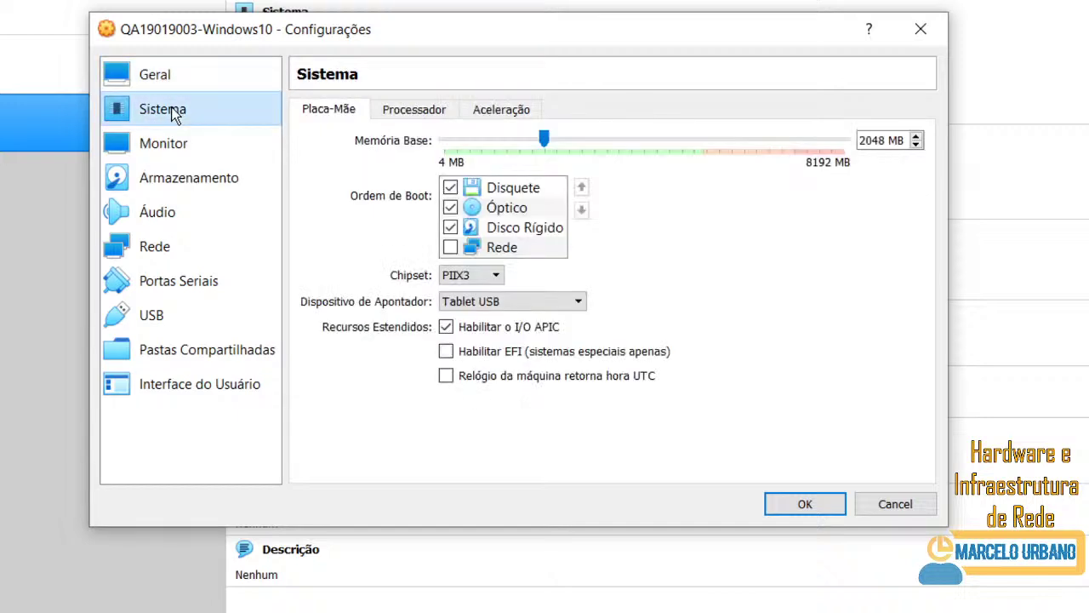
pyautogui.click(183, 73)
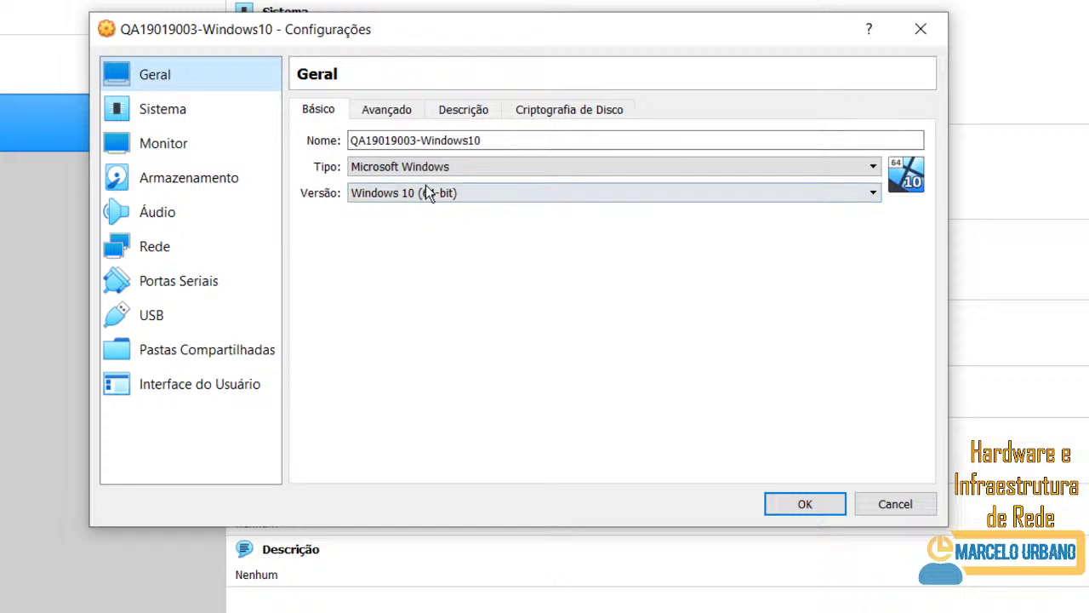
pyautogui.click(401, 112)
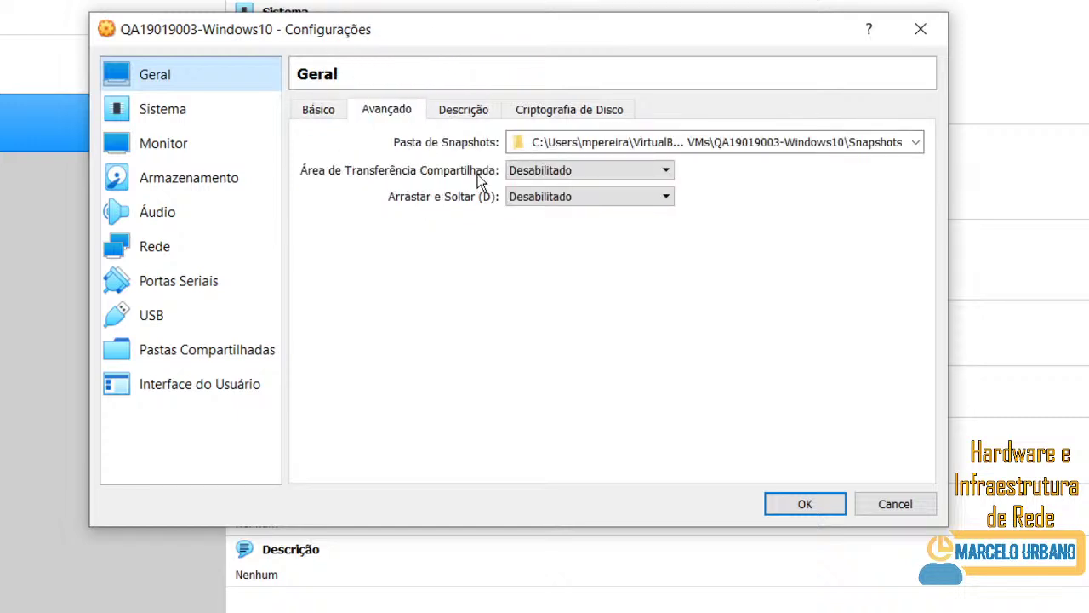
pyautogui.click(555, 170)
pyautogui.click(558, 171)
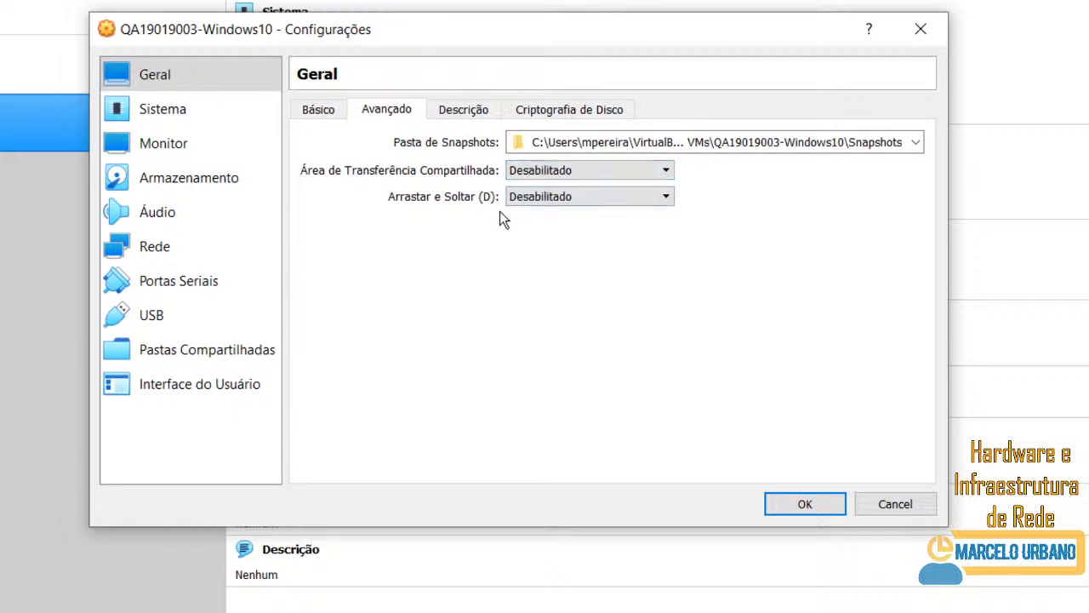
# Review the description, disk encryption and basic settings of the virtual machine in the Geral category.
pyautogui.click(465, 110)
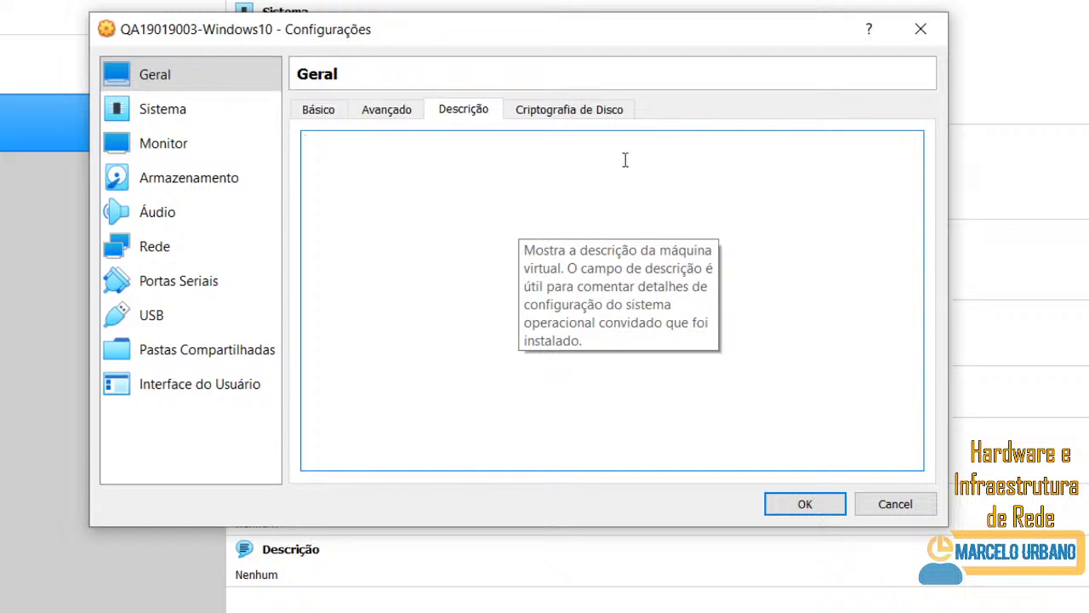
pyautogui.click(600, 111)
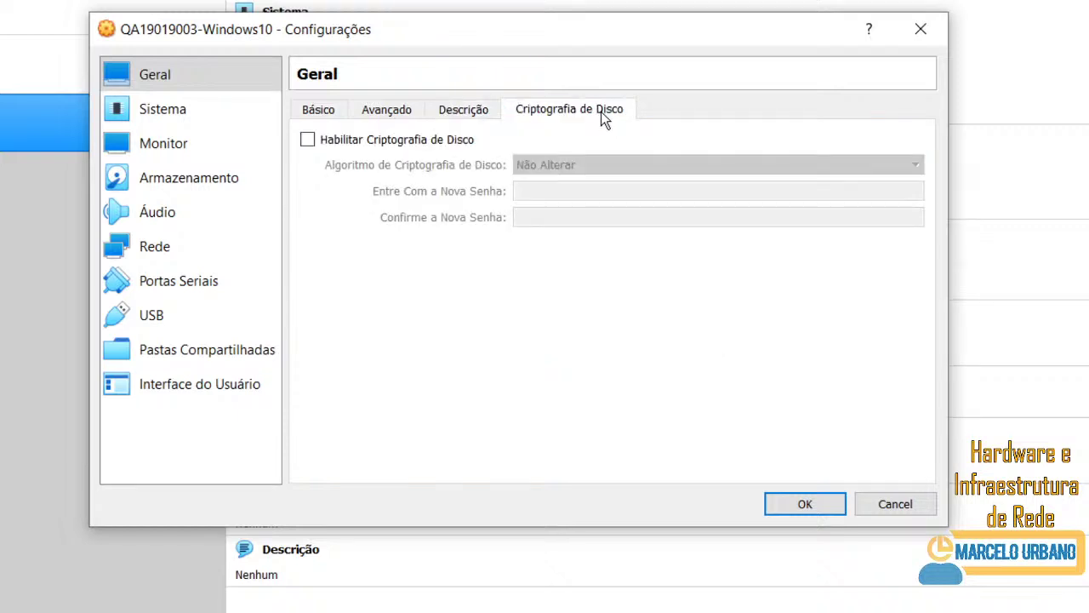
pyautogui.click(466, 115)
pyautogui.click(375, 110)
pyautogui.click(328, 113)
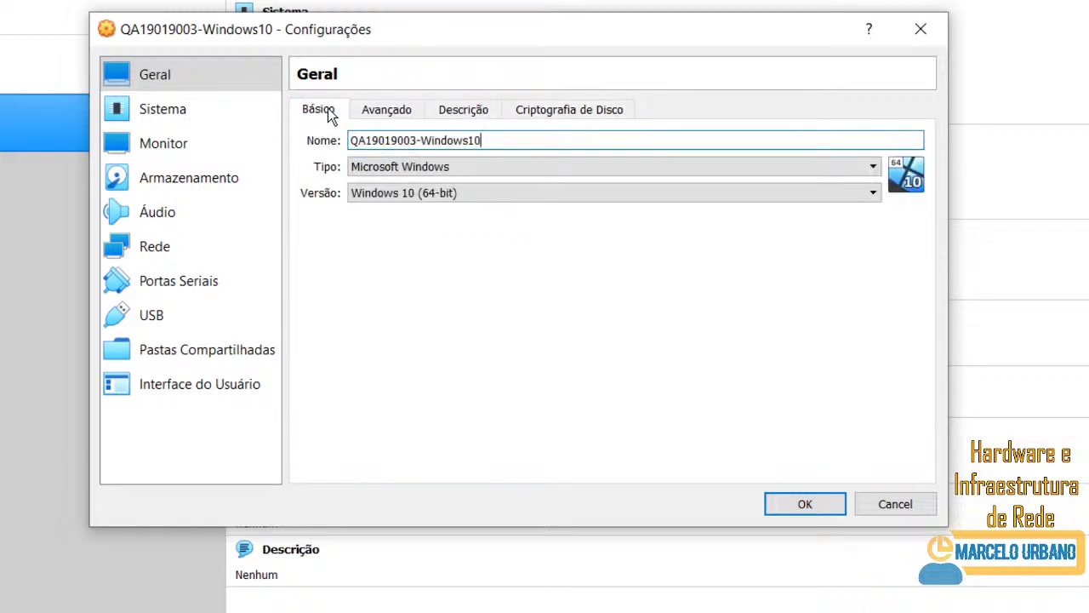
# Look over the Placa-Mãe, Processador and Aceleração settings in the Sistema category.
pyautogui.click(175, 120)
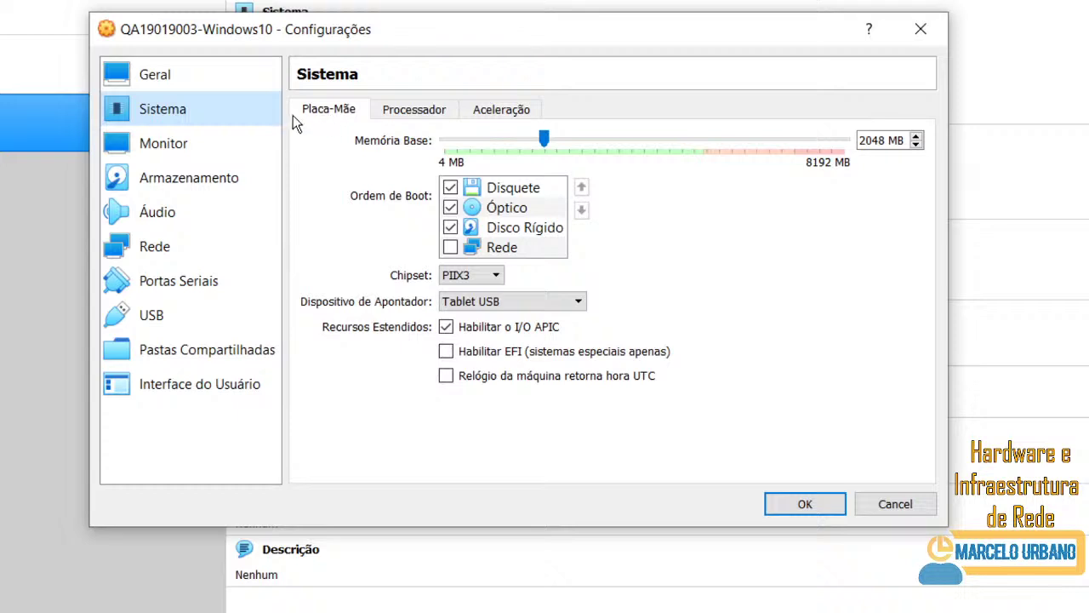
pyautogui.click(411, 112)
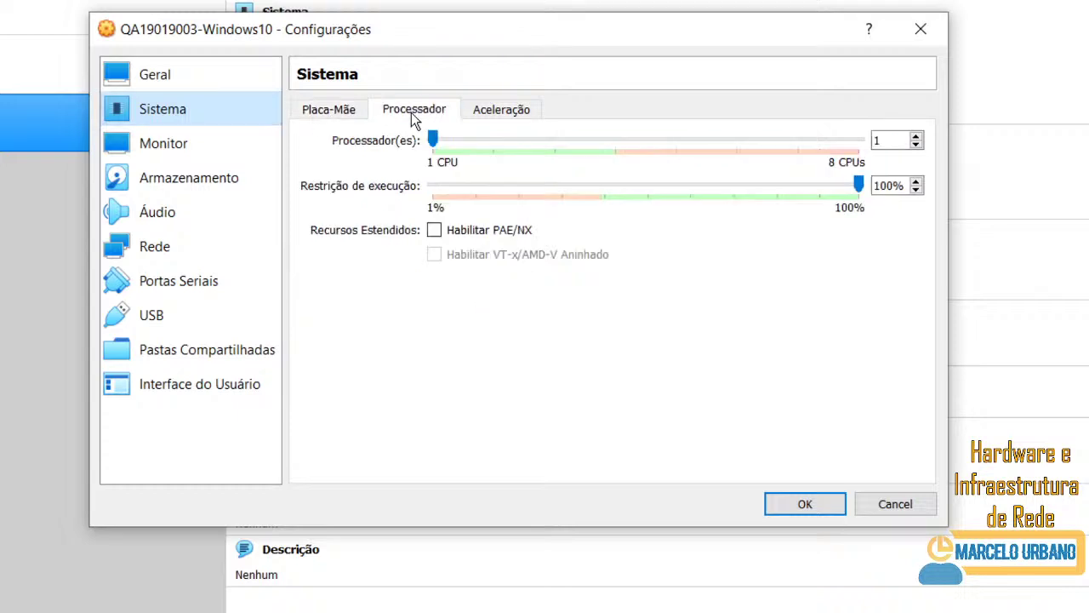
pyautogui.click(502, 112)
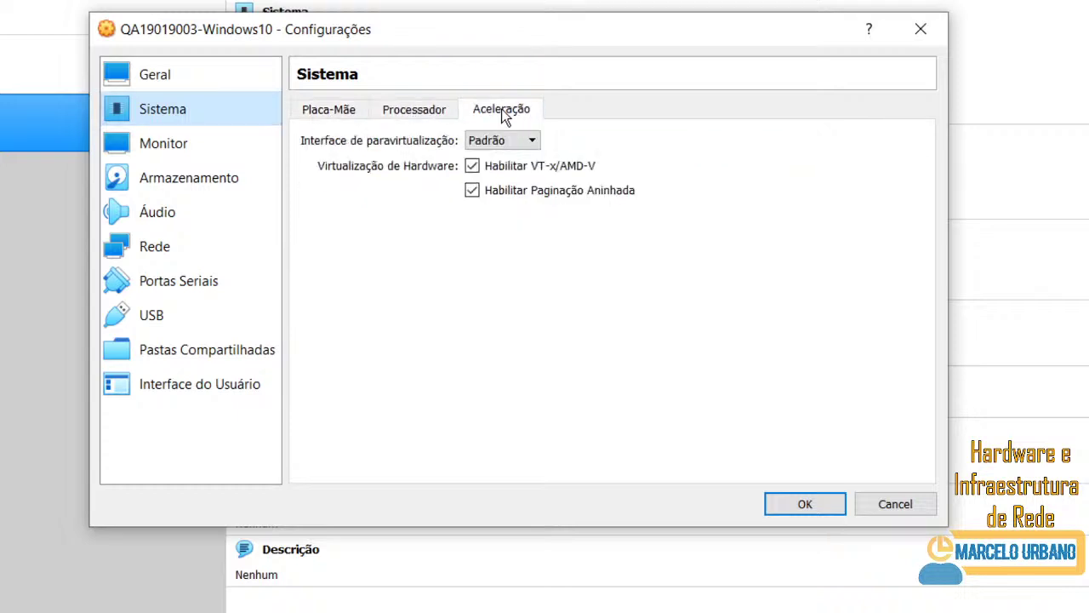
pyautogui.click(336, 106)
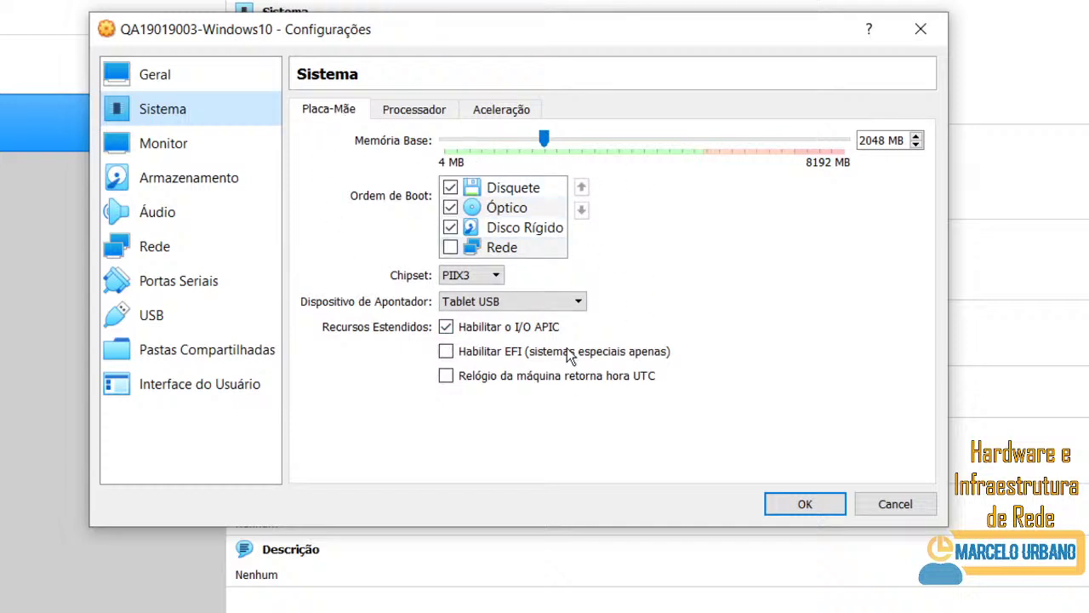
# Examine the available Chipset options for the virtual machine's motherboard.
pyautogui.click(495, 277)
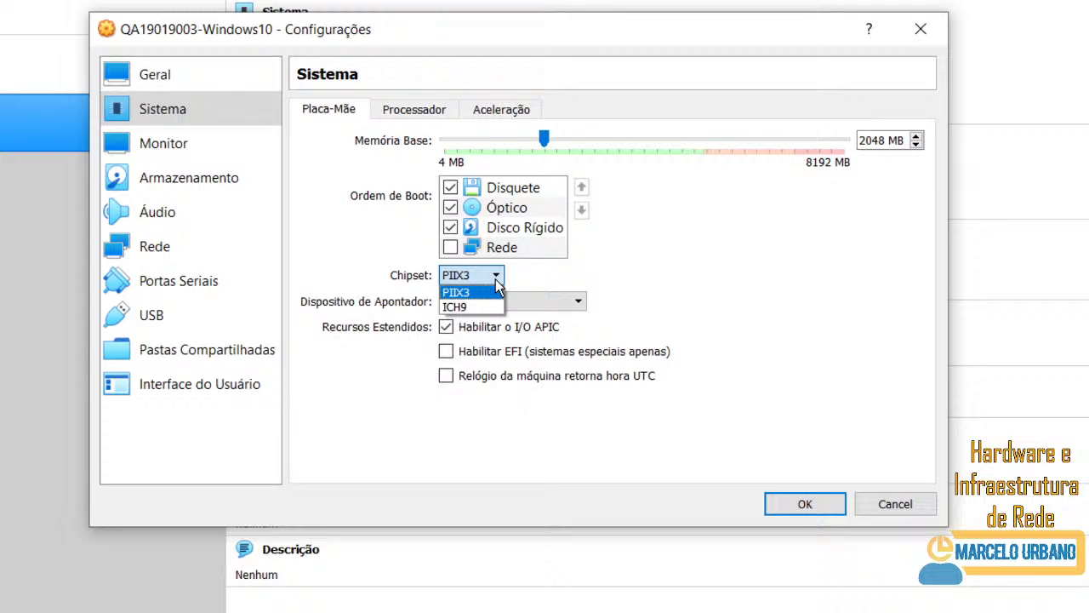
pyautogui.click(651, 261)
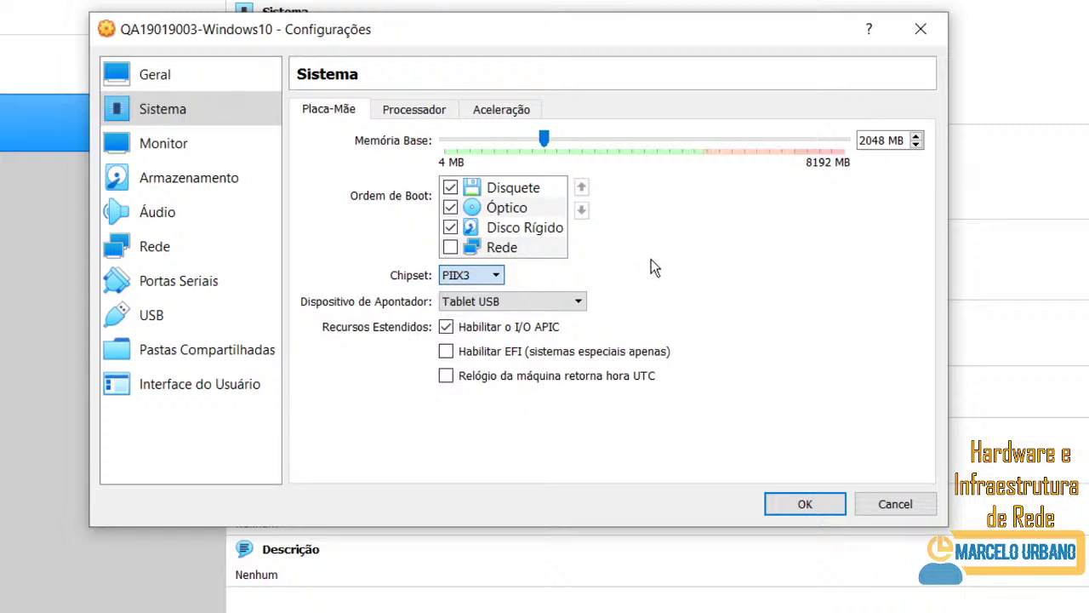
pyautogui.click(493, 275)
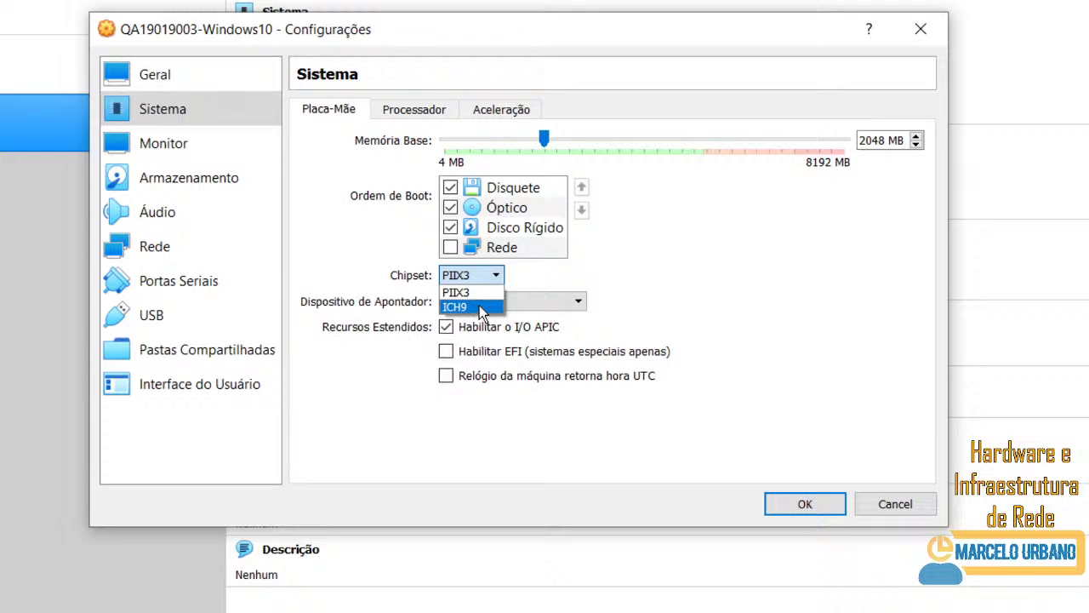
pyautogui.click(710, 263)
pyautogui.click(501, 274)
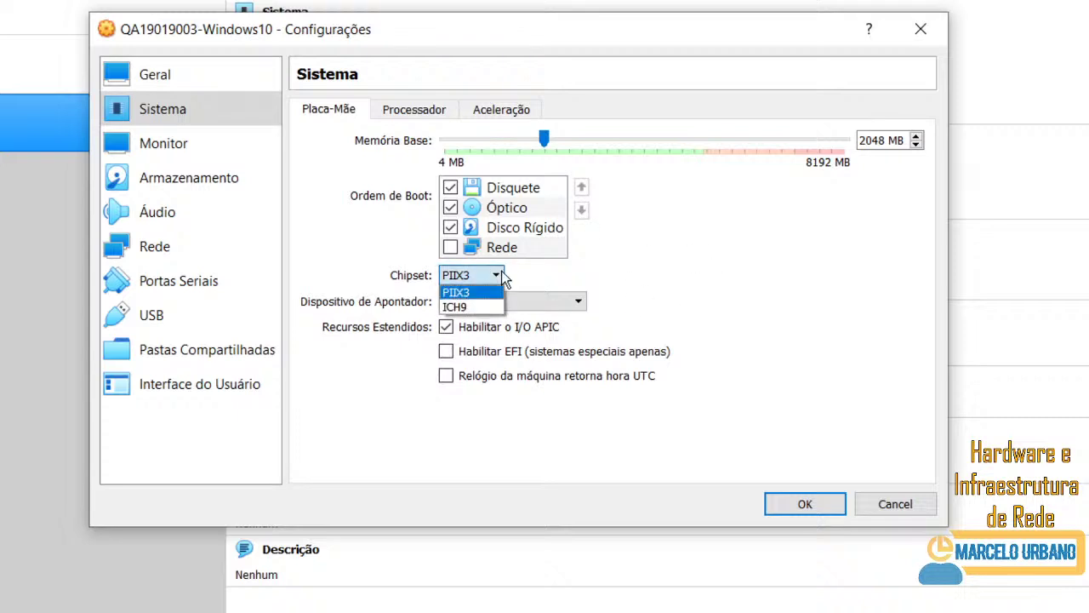
pyautogui.click(502, 274)
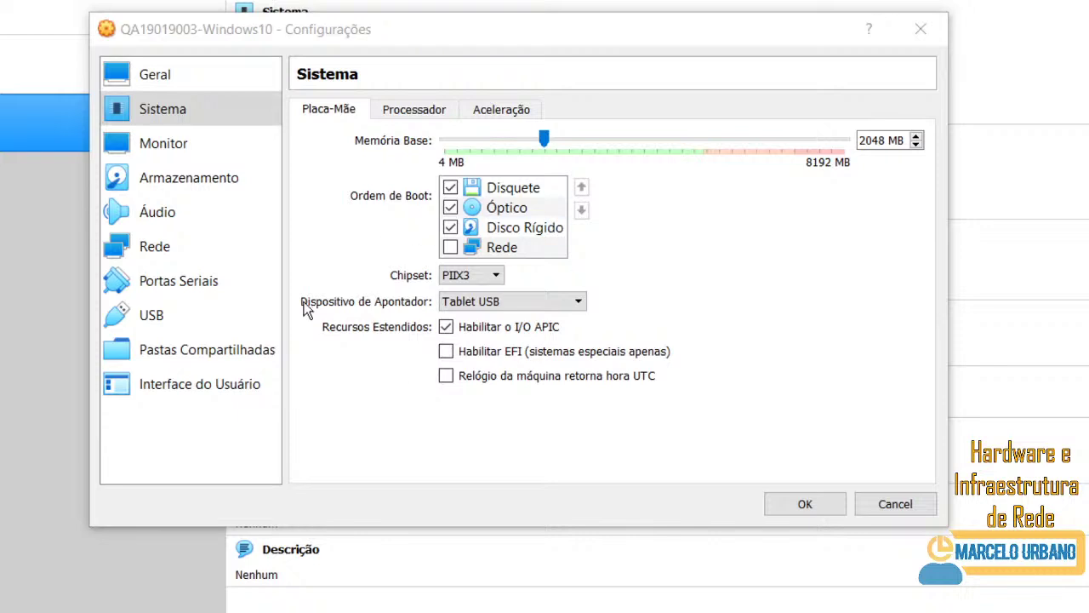
# Examine the available Dispositivo de Apontador options in the motherboard settings.
pyautogui.click(502, 302)
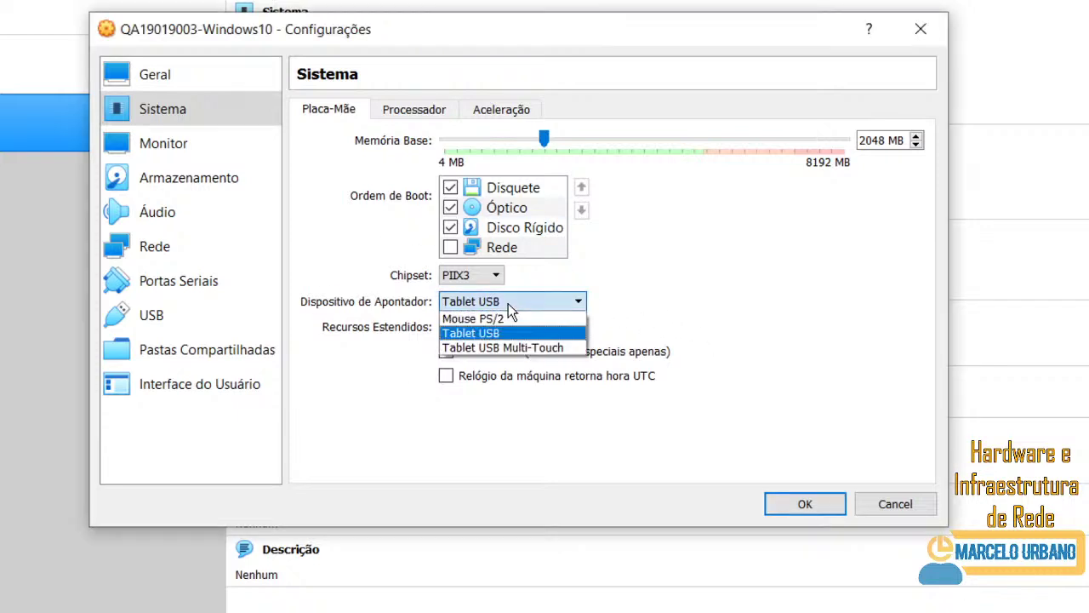
pyautogui.click(508, 303)
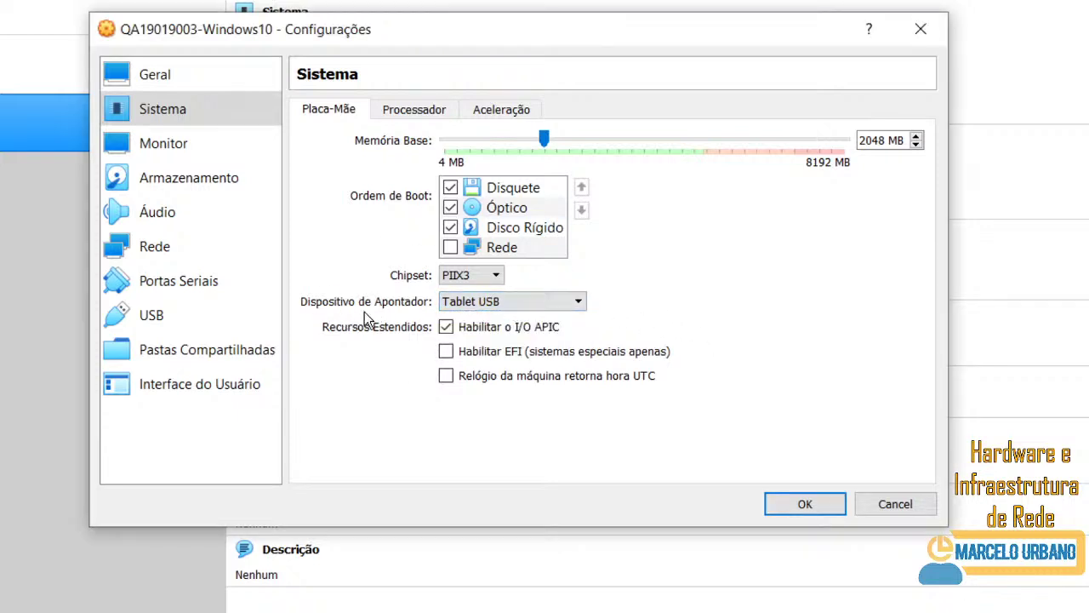
pyautogui.click(542, 303)
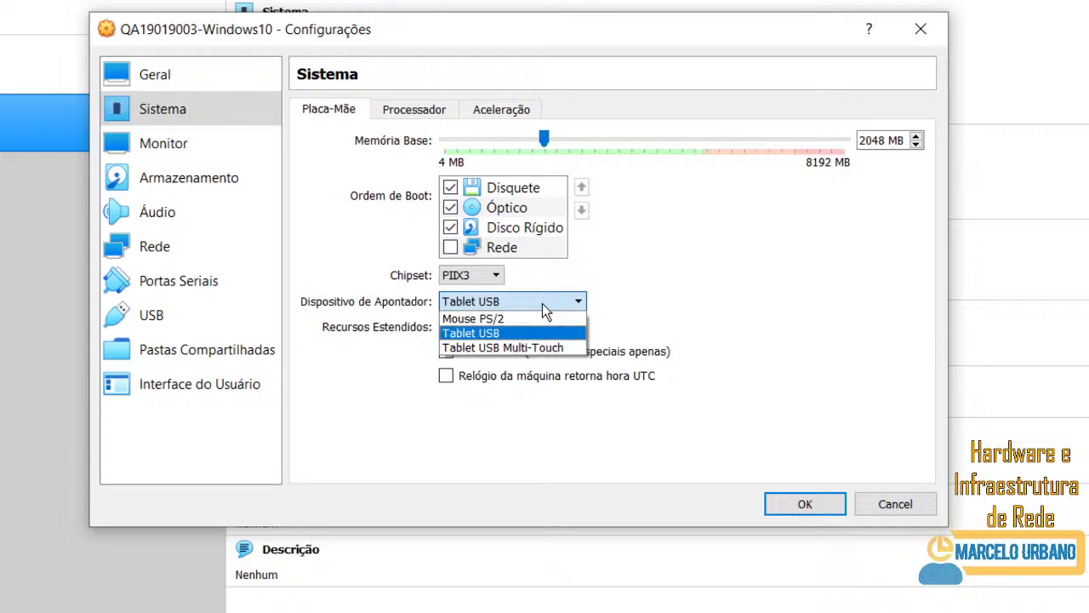
pyautogui.click(791, 352)
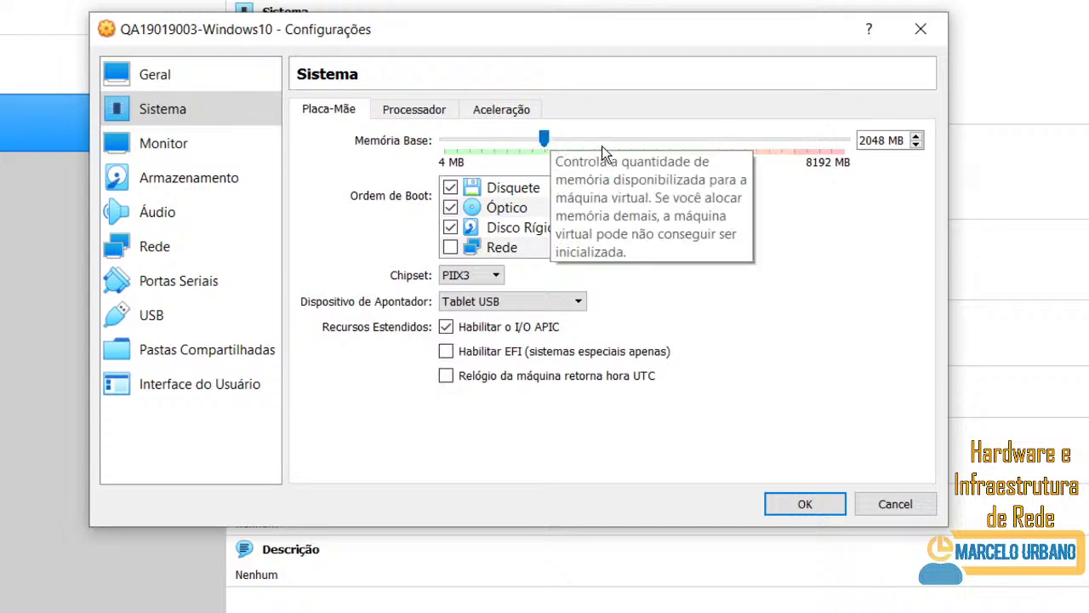
# Disable Disquete in the motherboard's boot order.
pyautogui.click(893, 145)
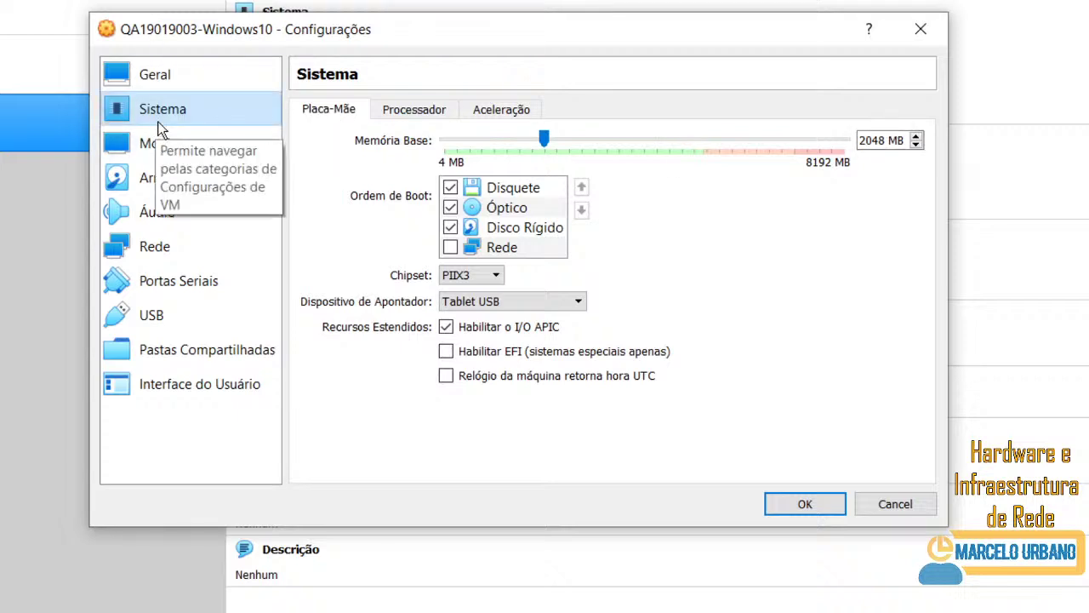
pyautogui.click(180, 107)
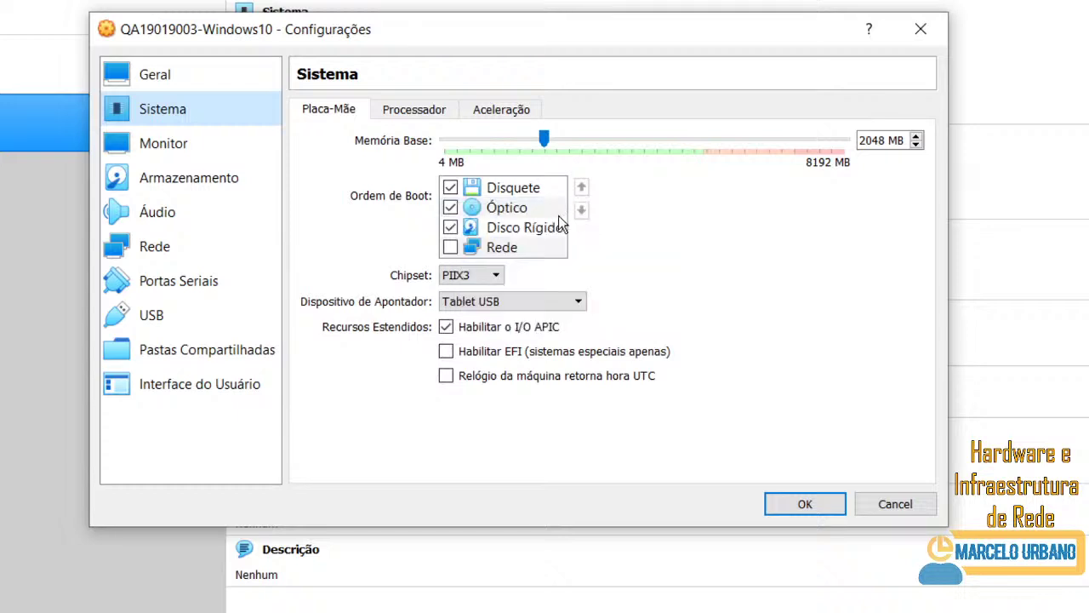
pyautogui.click(451, 187)
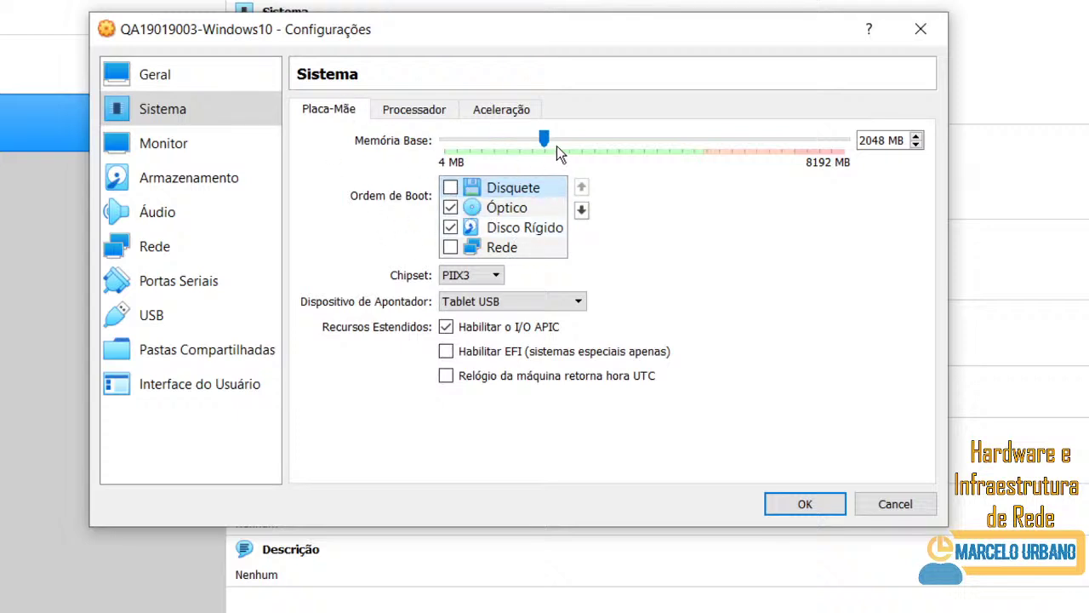
# Try 8 and 4 virtual processors in the Processador settings, and return the count to 1.
pyautogui.click(417, 112)
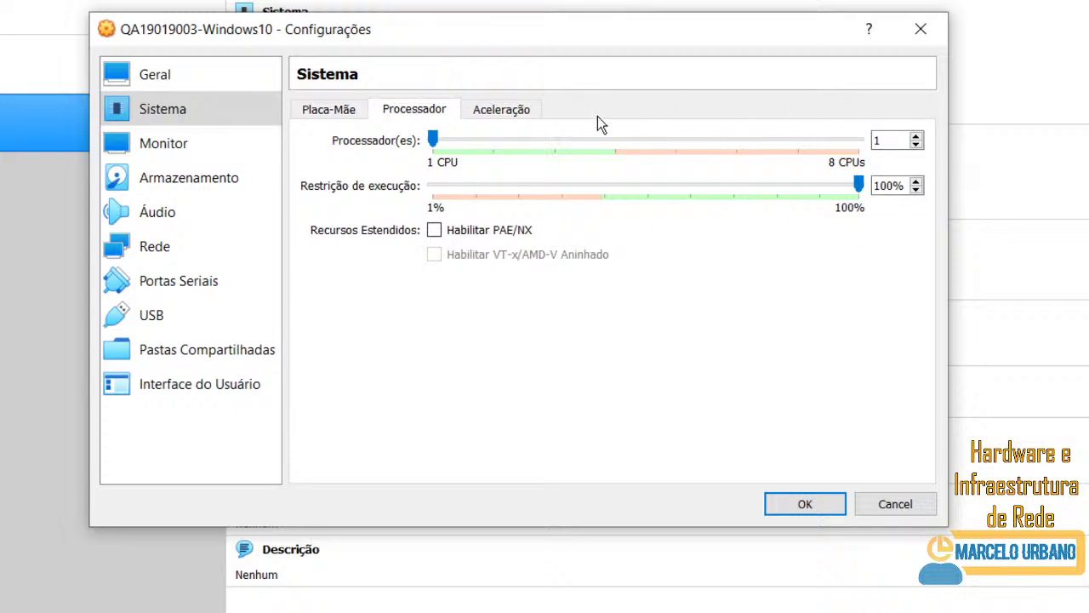
pyautogui.moveTo(434, 141); pyautogui.dragTo(873, 173)
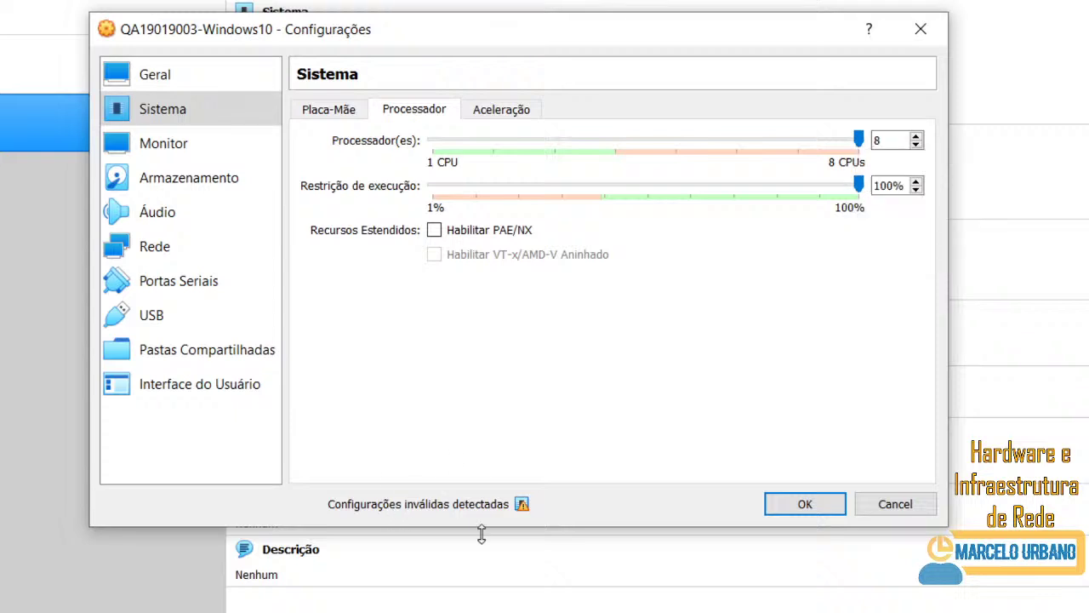
pyautogui.moveTo(522, 509)
pyautogui.moveTo(859, 140); pyautogui.dragTo(608, 183)
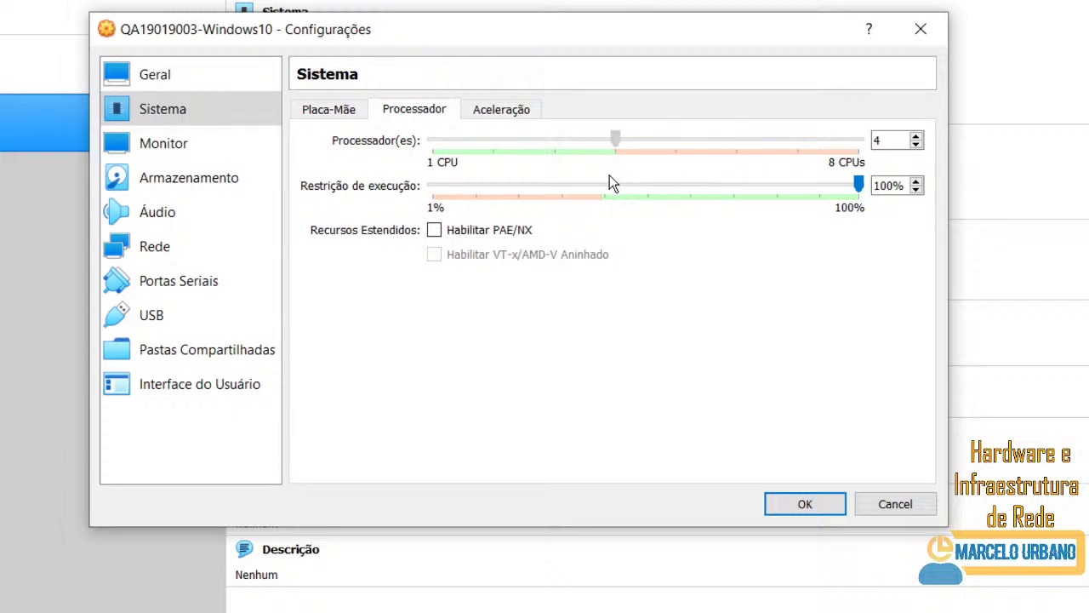
pyautogui.moveTo(609, 183); pyautogui.dragTo(412, 172)
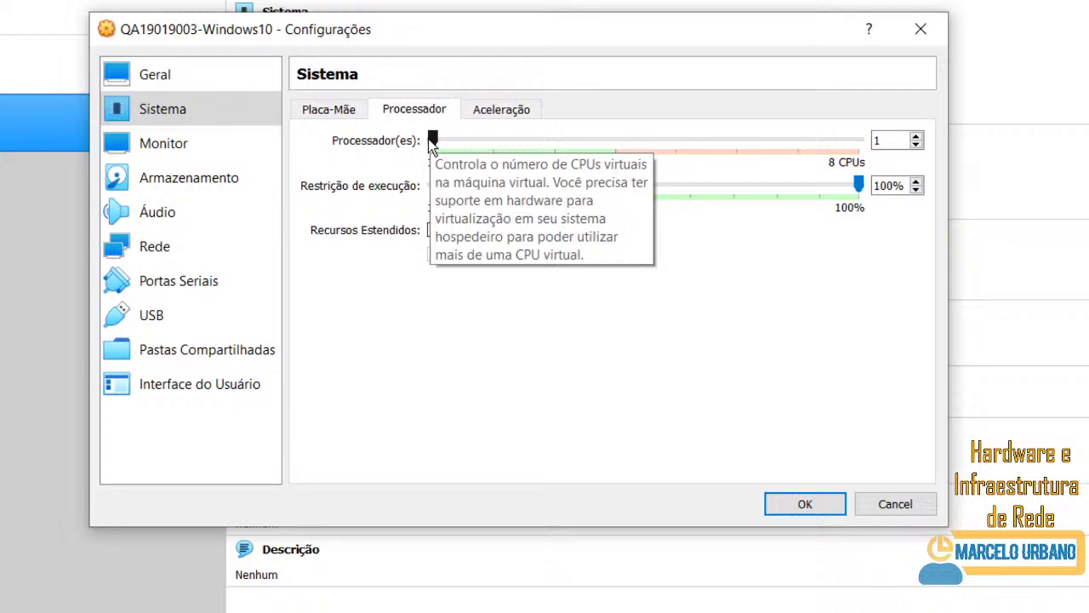
# Review the Aceleração options, the motherboard's boot order and the Processador settings.
pyautogui.click(516, 109)
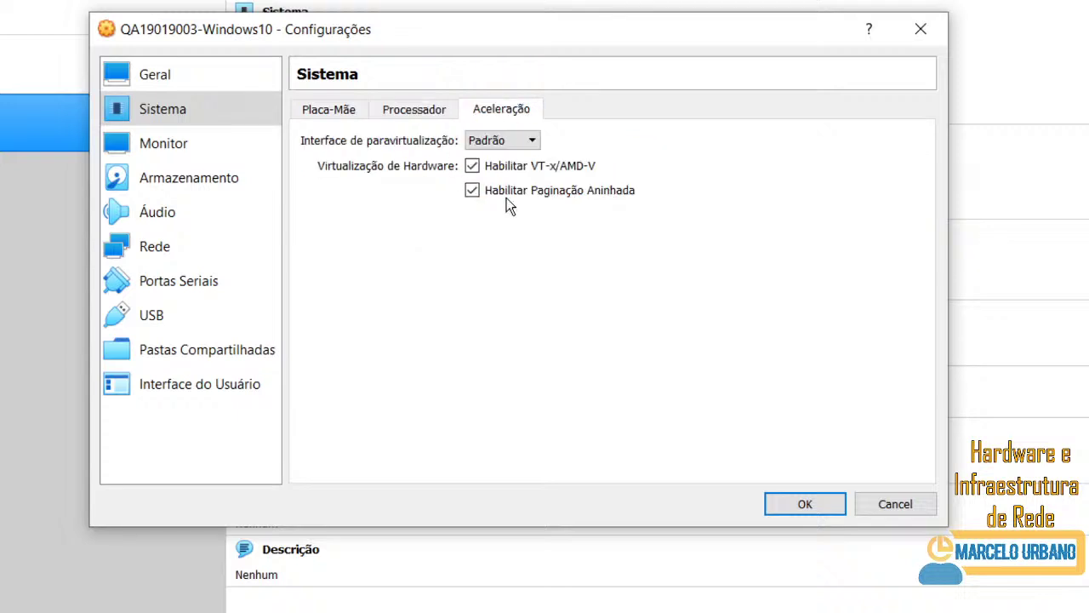
pyautogui.click(433, 108)
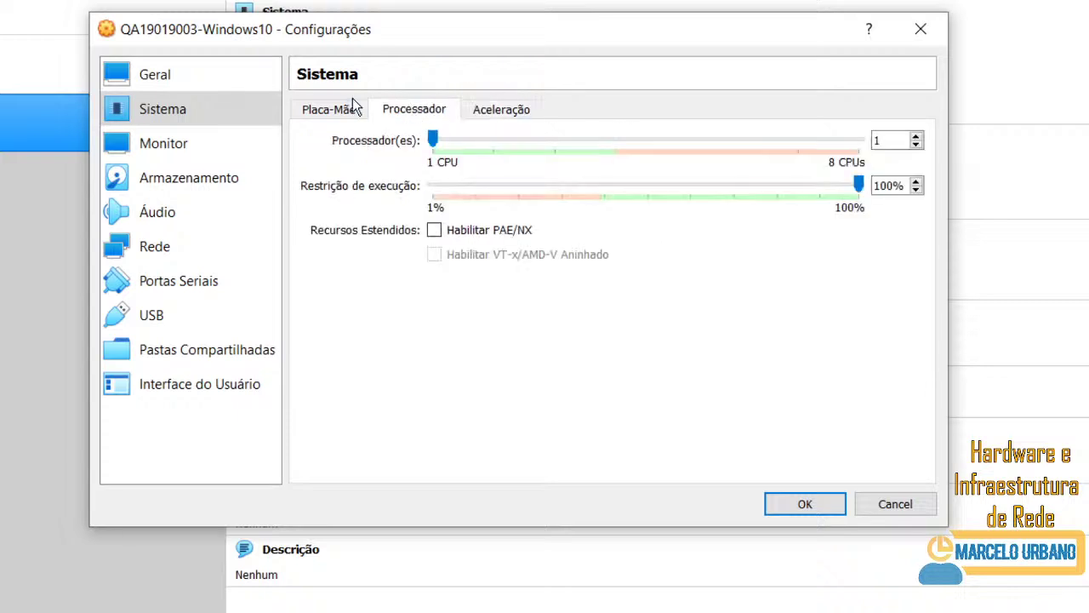
pyautogui.click(336, 111)
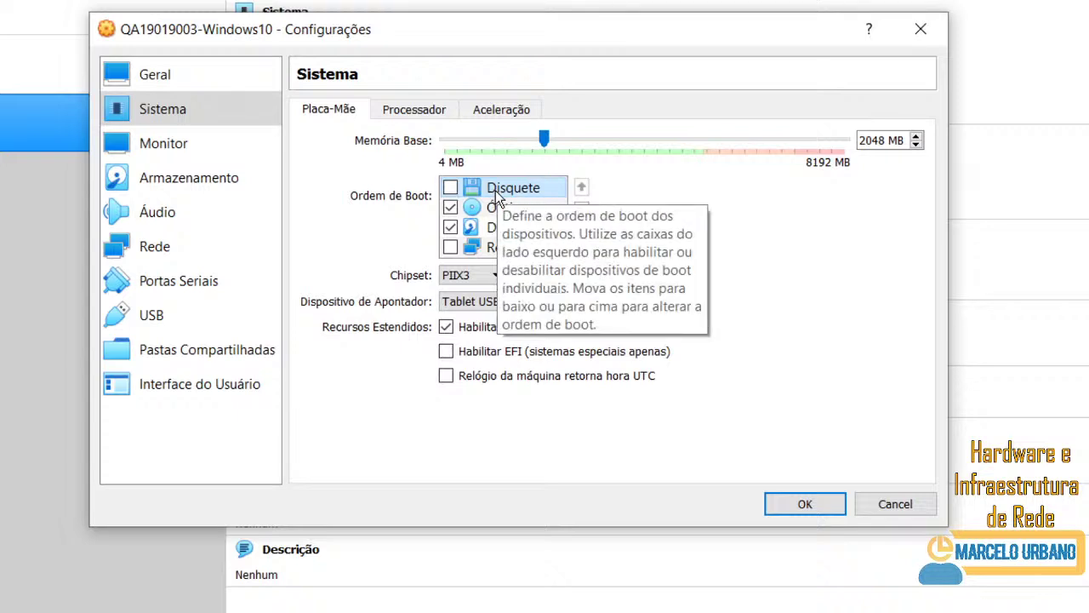
pyautogui.click(425, 114)
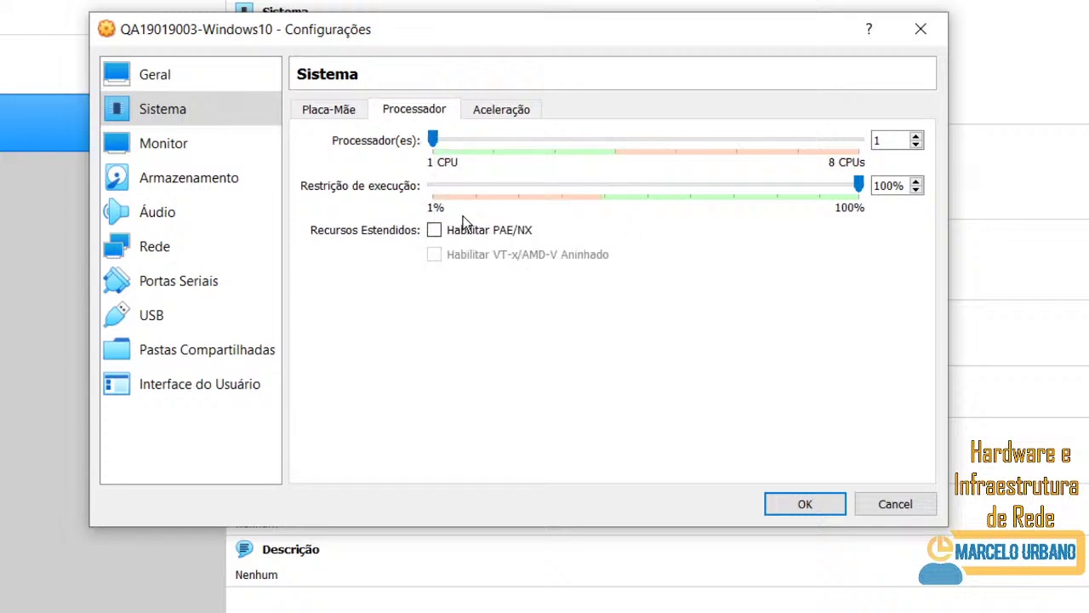
pyautogui.moveTo(433, 142); pyautogui.dragTo(366, 153)
# Check the Monitor settings and the storage attributes of the QA19019003-Windows10.vdi hard disk.
pyautogui.click(209, 146)
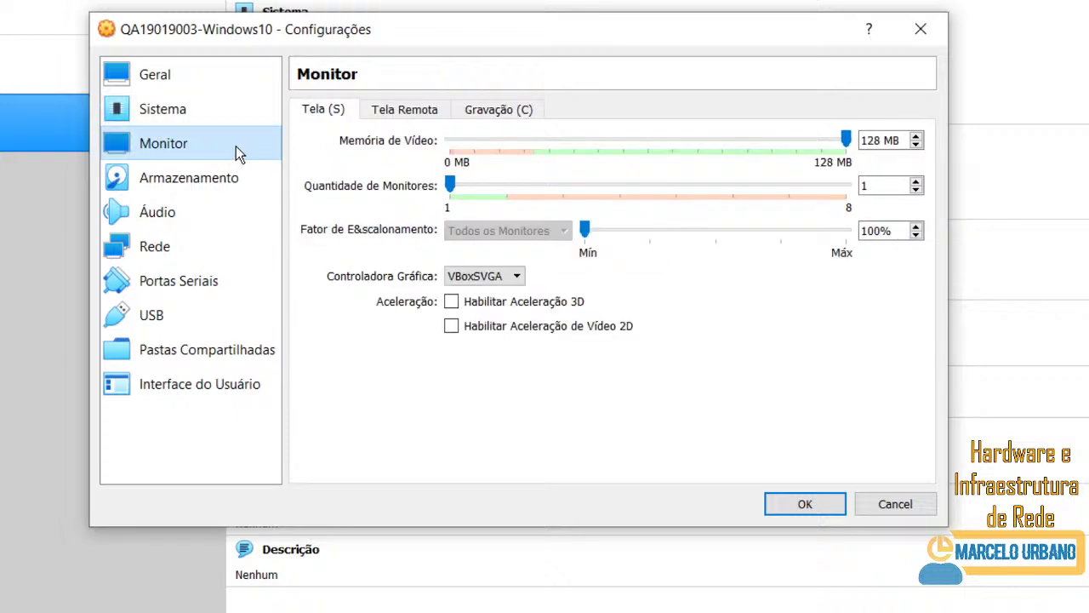
pyautogui.click(206, 179)
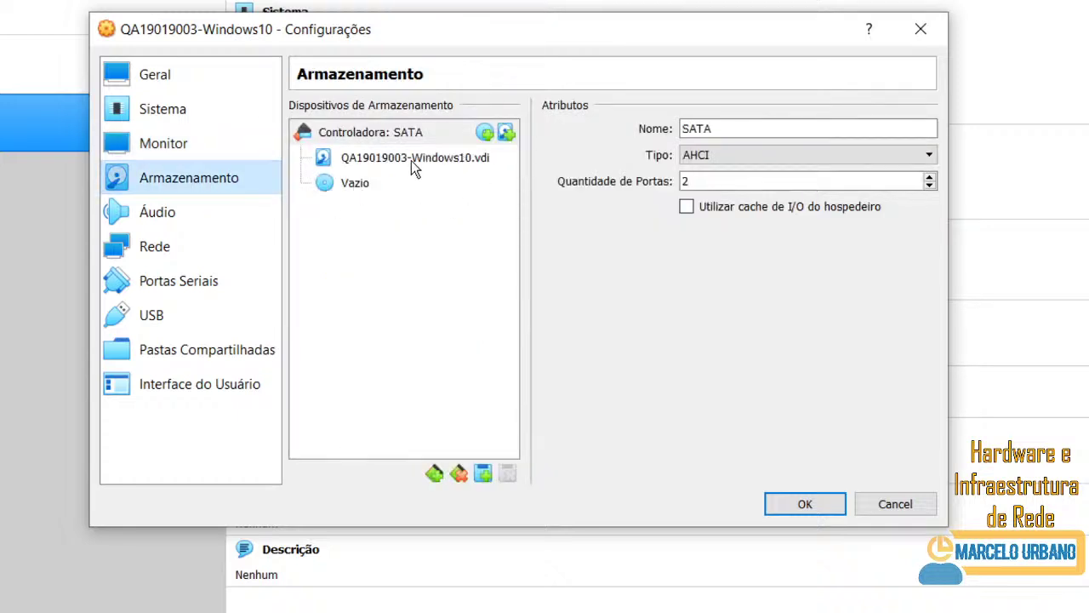
pyautogui.click(436, 163)
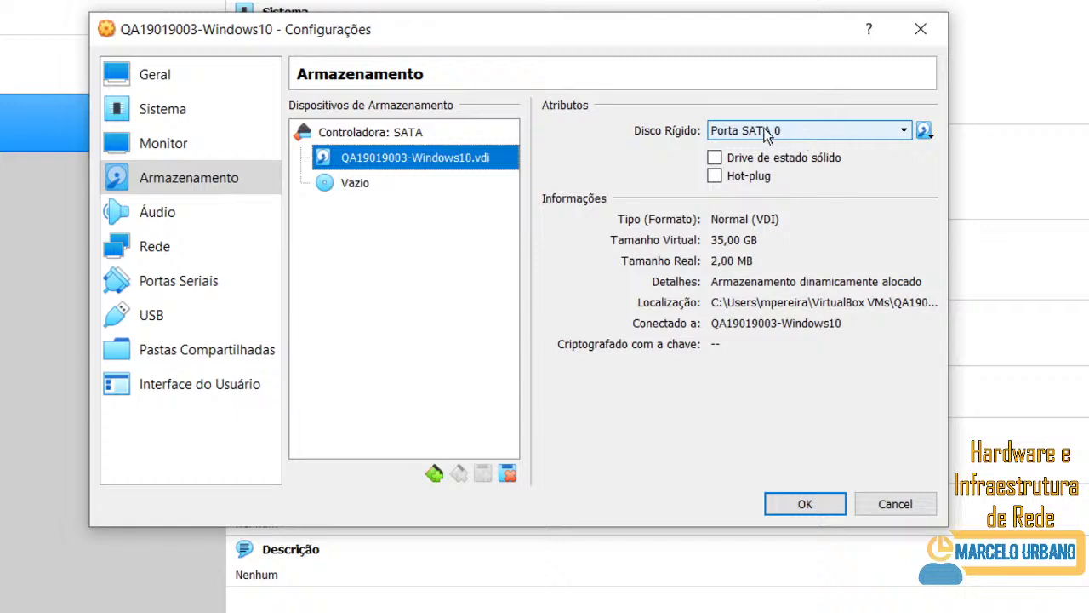
# Examine the empty optical drive's attributes, its SATA port choices and the available virtual disc images.
pyautogui.click(362, 183)
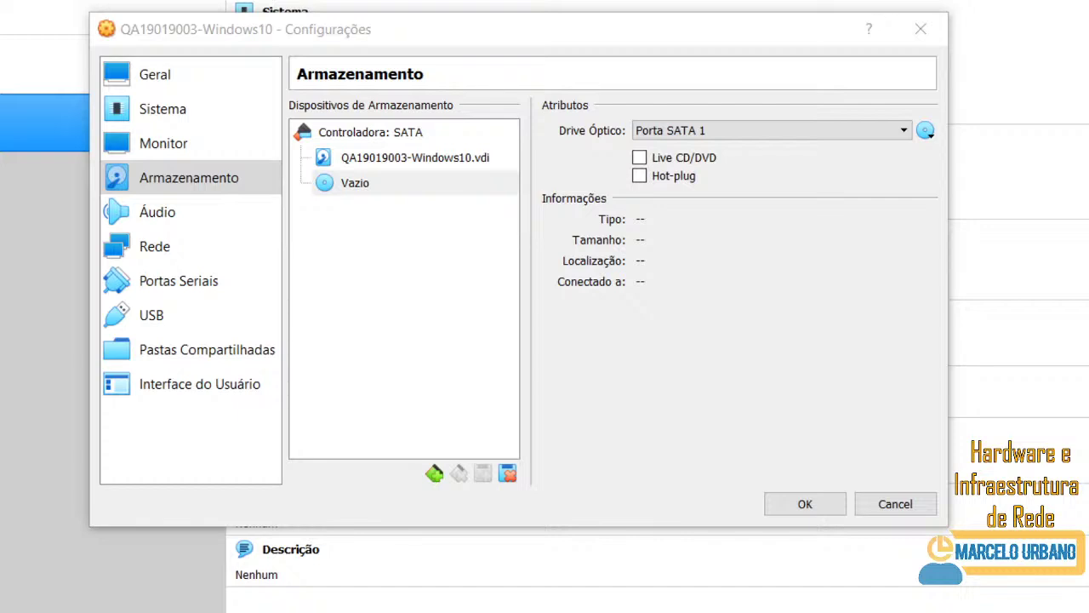
pyautogui.click(354, 188)
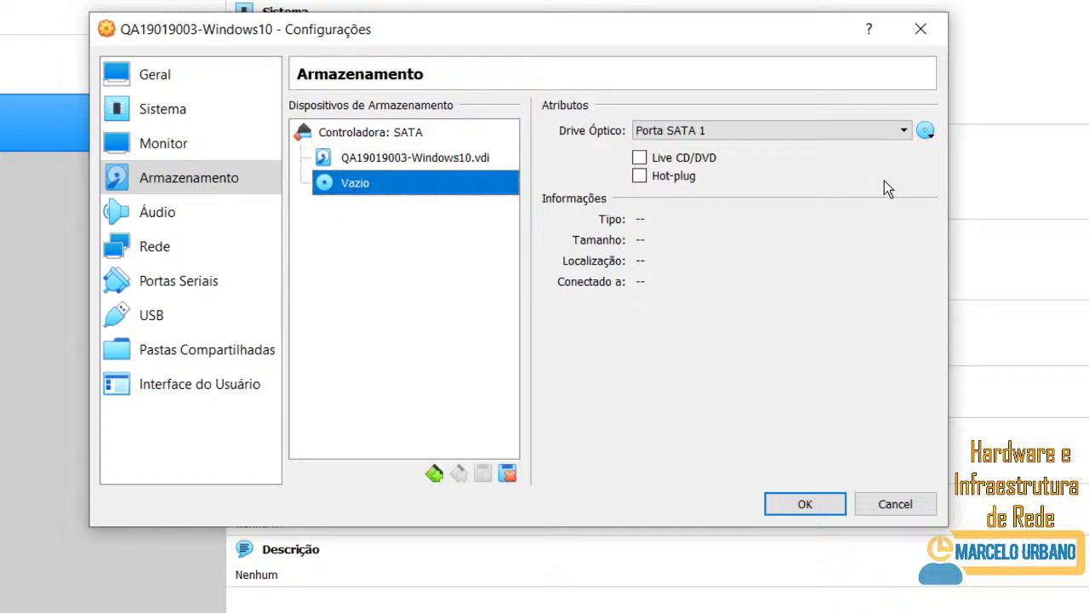
pyautogui.click(676, 132)
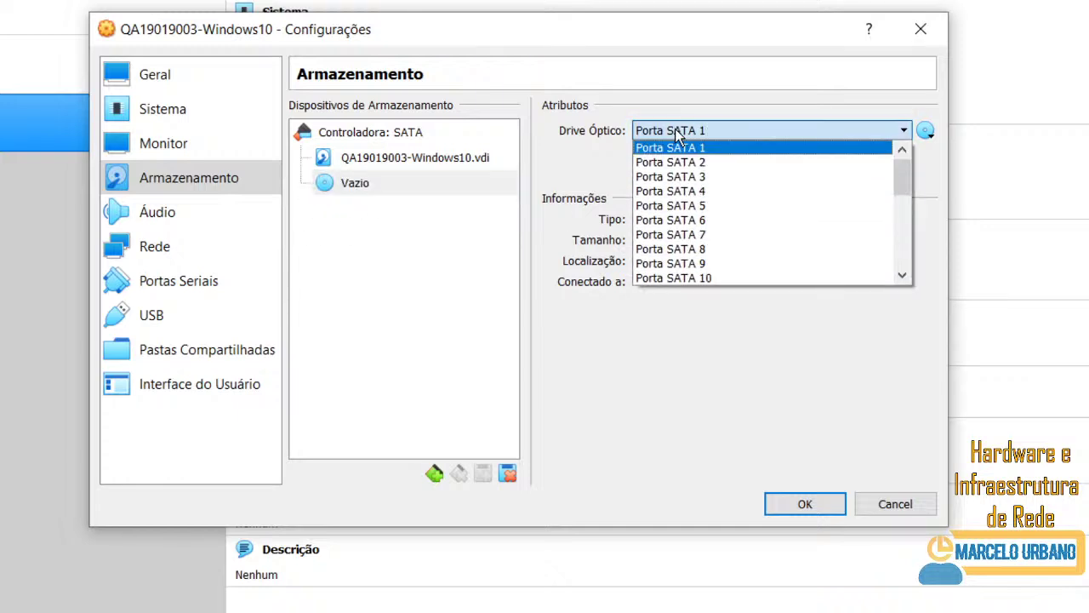
pyautogui.moveTo(899, 193); pyautogui.dragTo(905, 115)
pyautogui.click(843, 92)
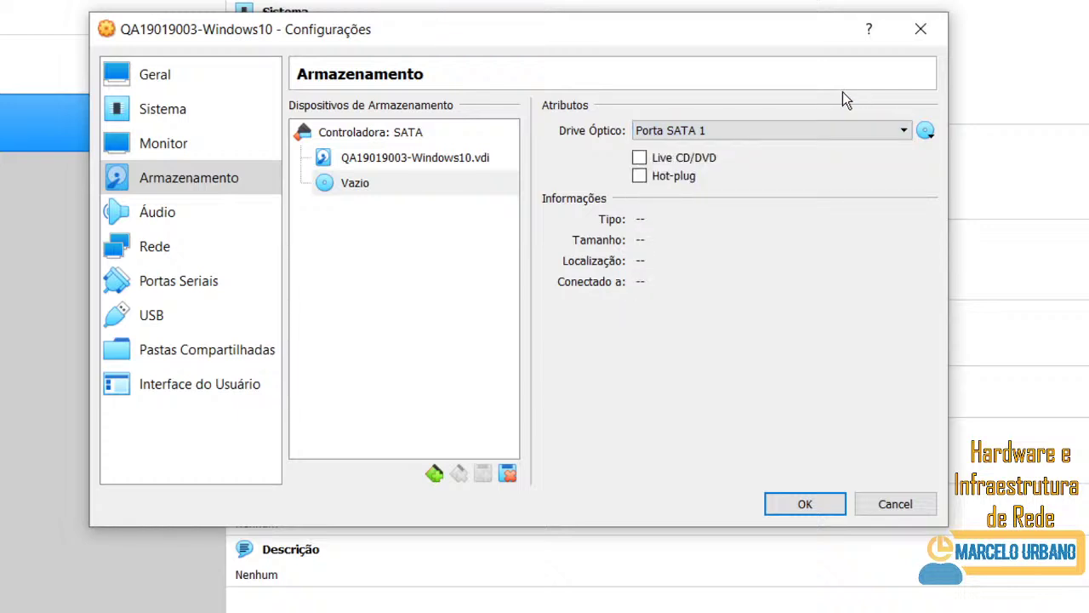
pyautogui.click(925, 131)
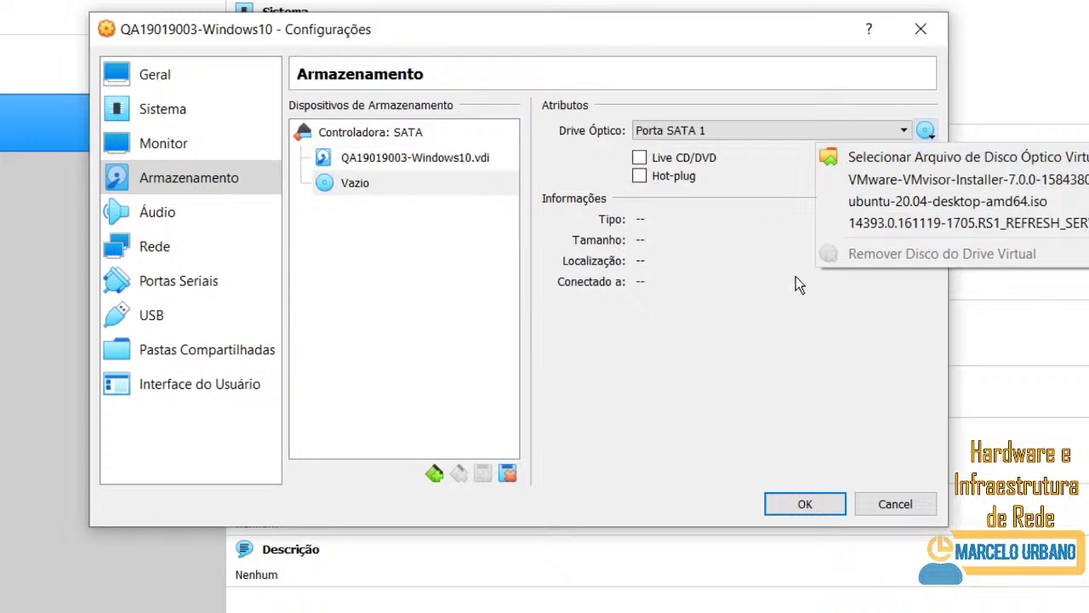
pyautogui.click(822, 324)
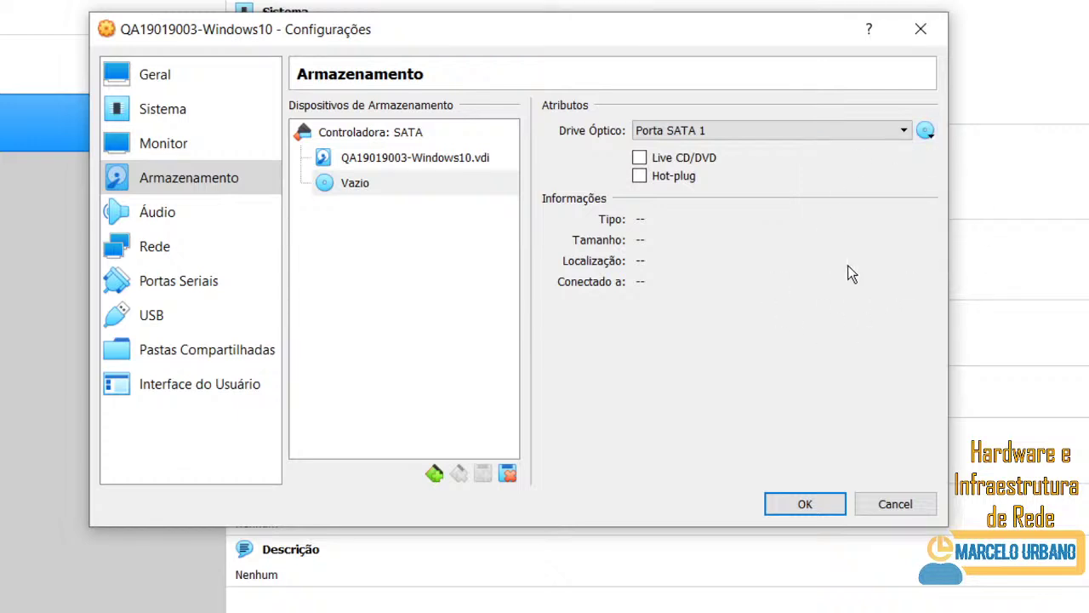
pyautogui.click(925, 130)
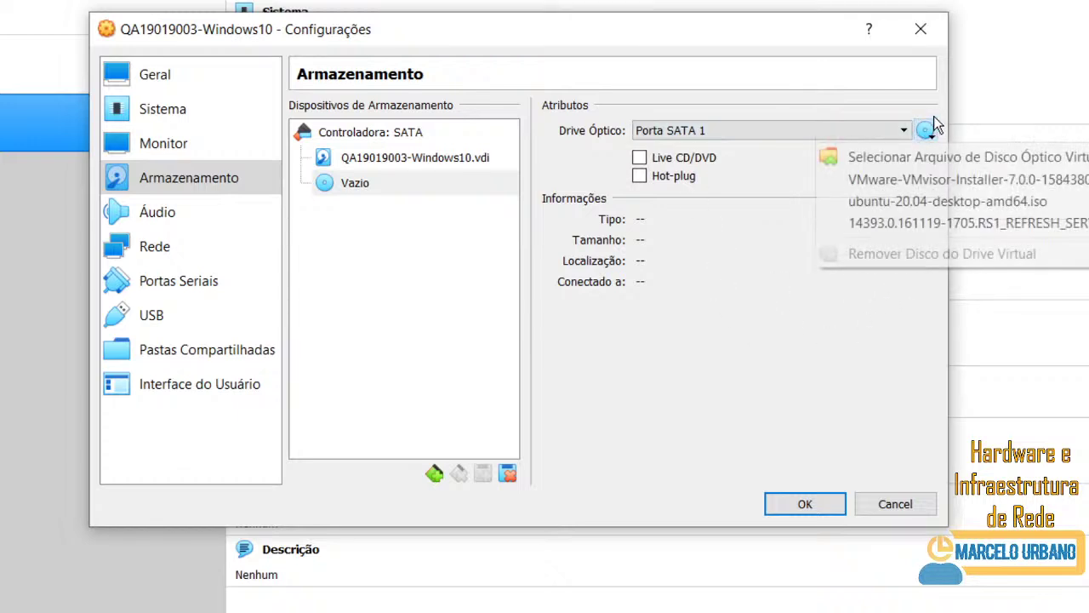
pyautogui.click(747, 231)
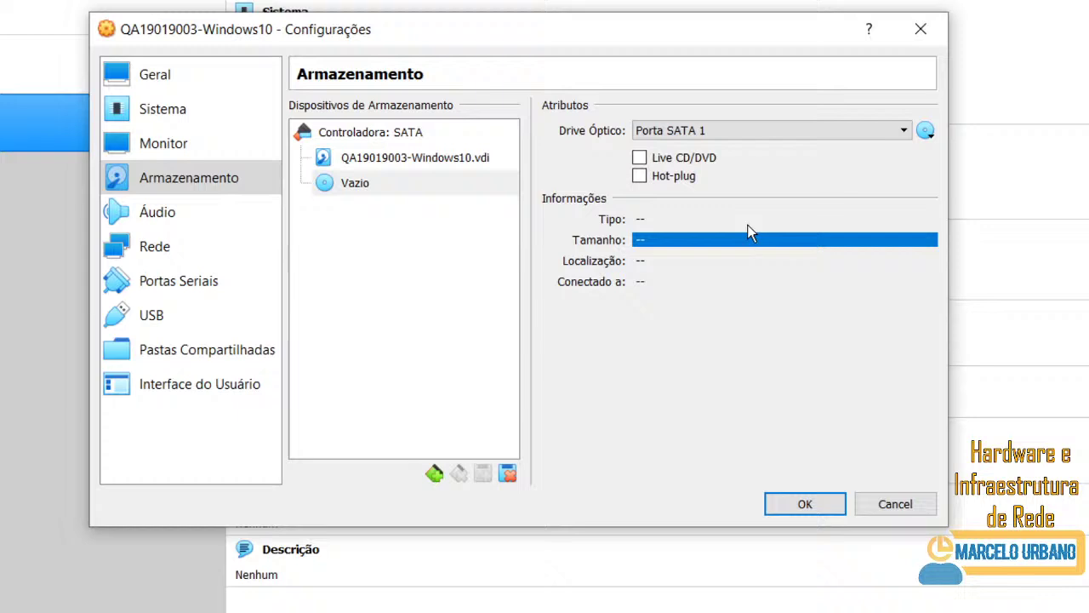
# Load Windows 10.iso from C:\TE090-19004\Windows Essencial into the empty optical drive.
pyautogui.click(371, 184)
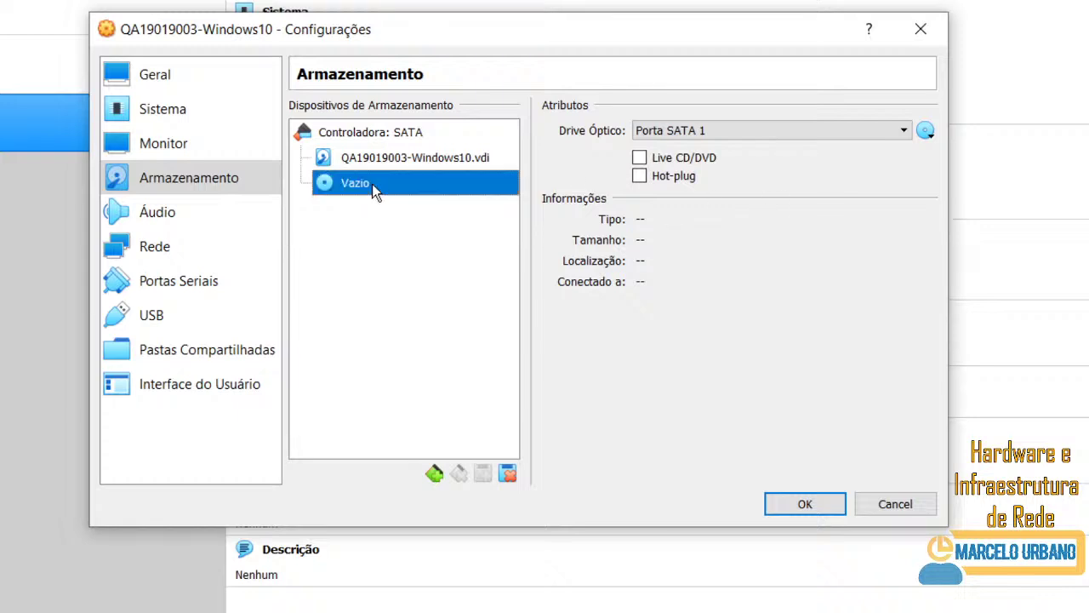
pyautogui.click(926, 131)
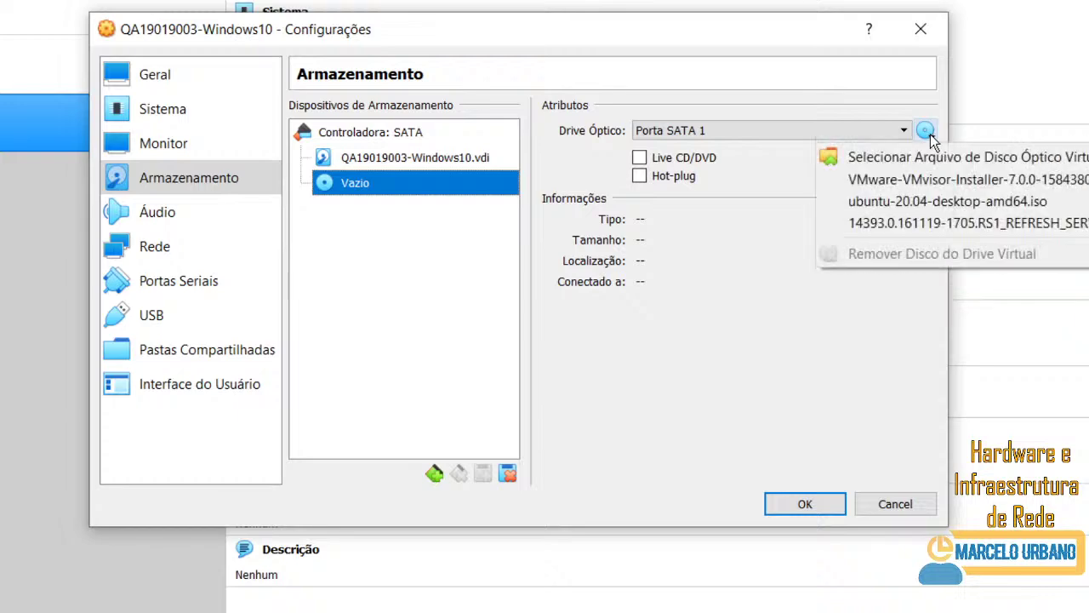
pyautogui.click(914, 157)
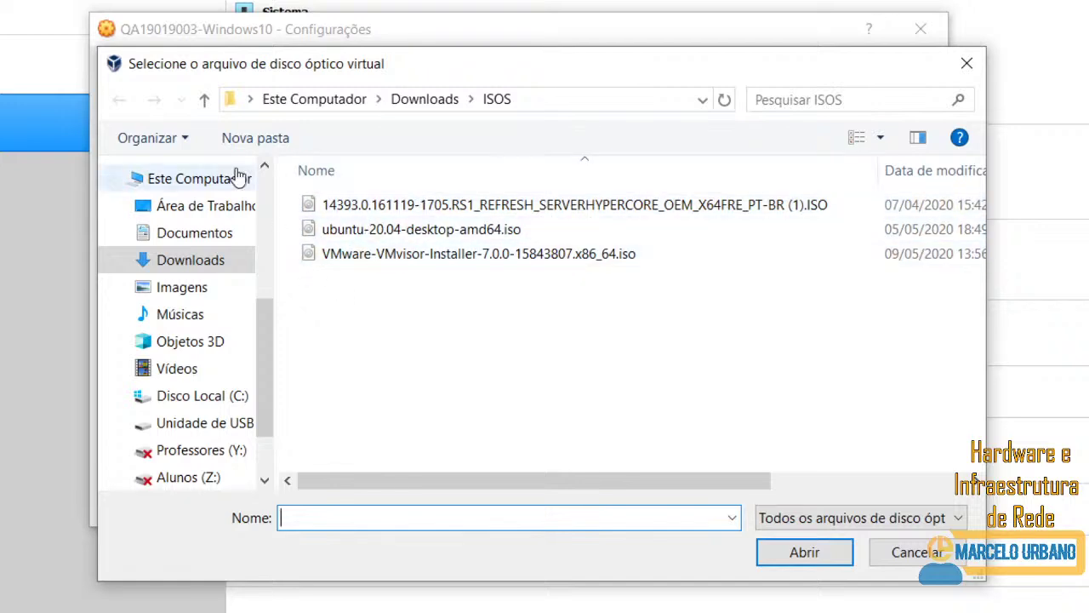
pyautogui.moveTo(269, 362); pyautogui.dragTo(265, 401)
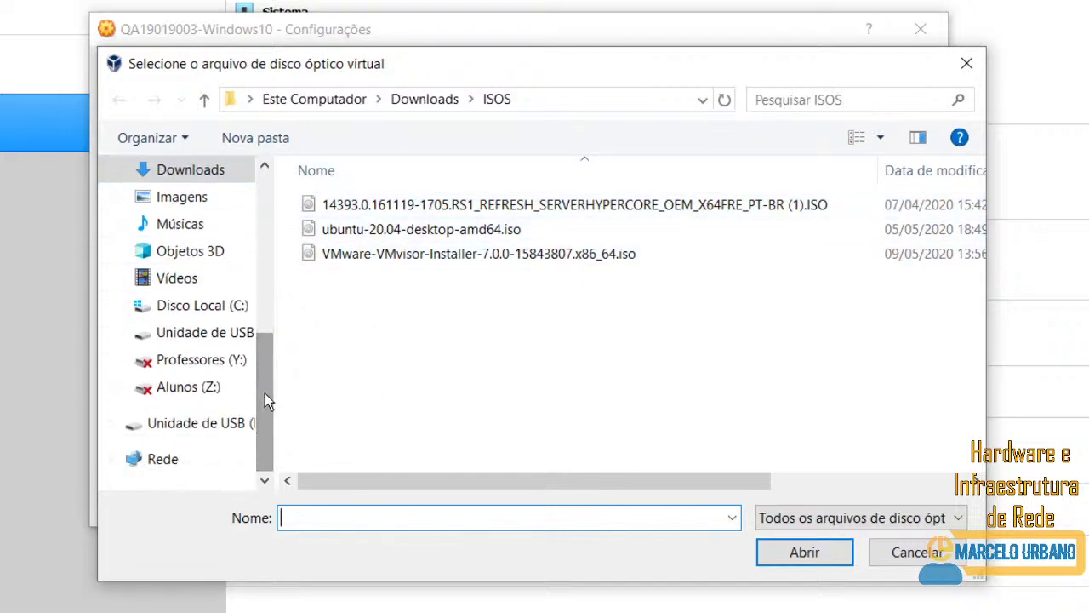
pyautogui.click(191, 308)
pyautogui.scroll(-2, 558, 399)
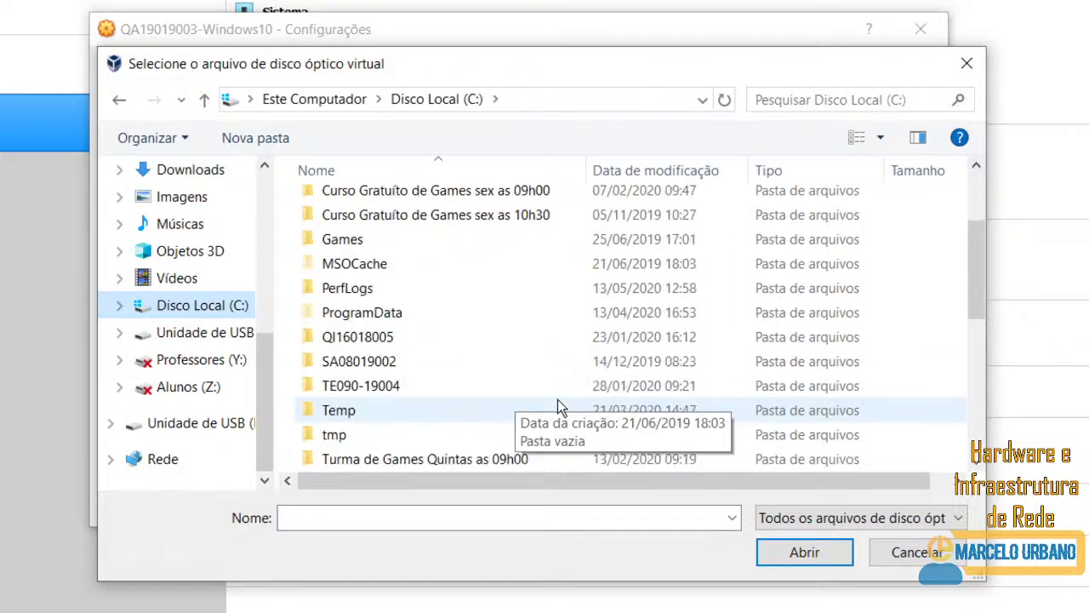
pyautogui.doubleClick(465, 385)
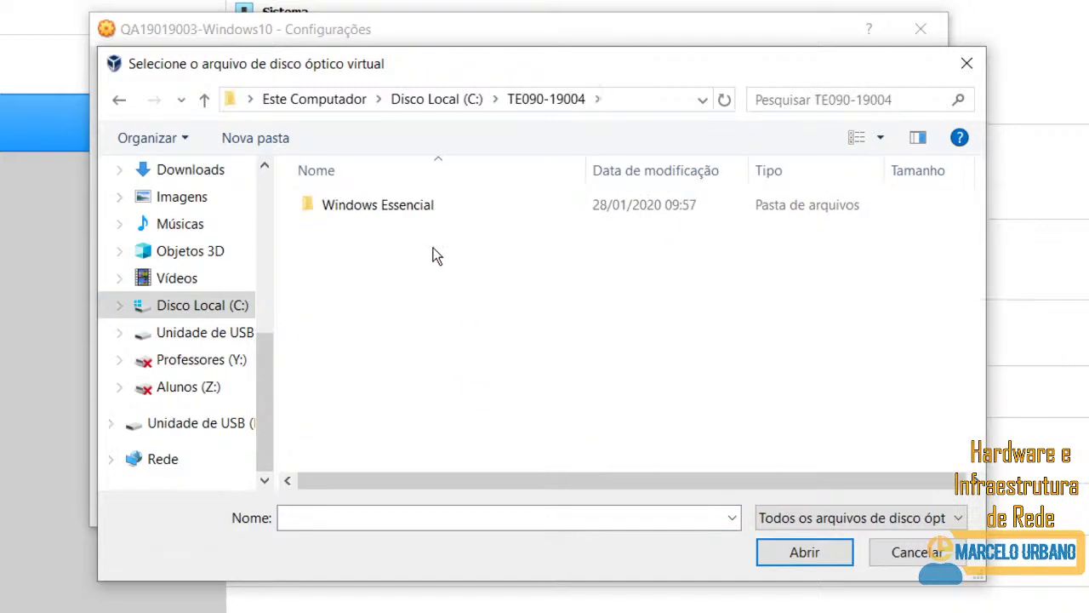
pyautogui.doubleClick(429, 204)
pyautogui.doubleClick(389, 232)
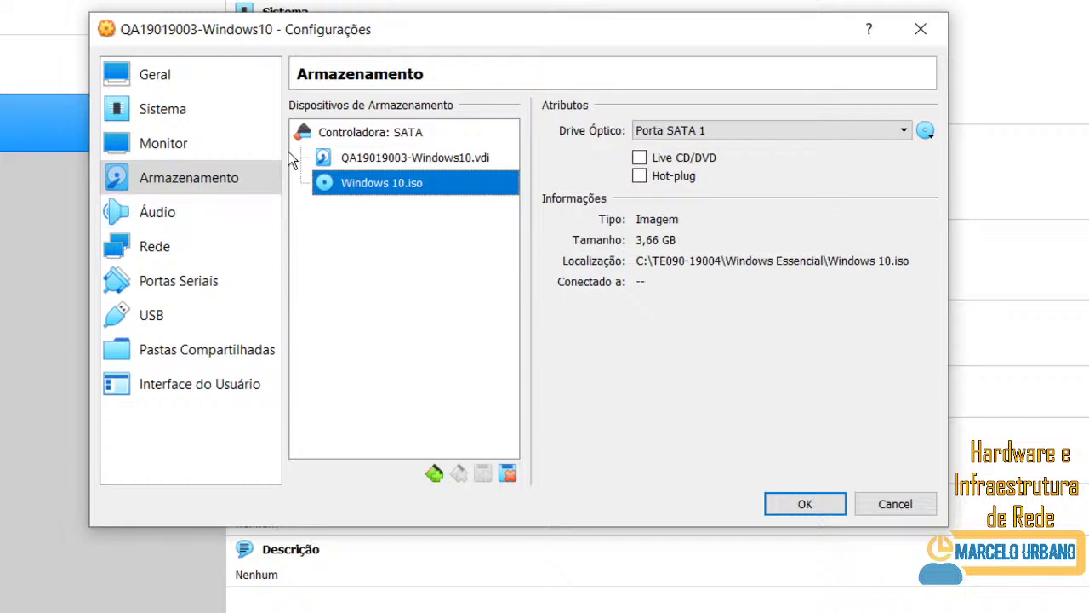
# Compare the virtual hard disk and Windows 10.iso storage entries with the Óptico and Disco Rígido entries in the boot order.
pyautogui.click(398, 153)
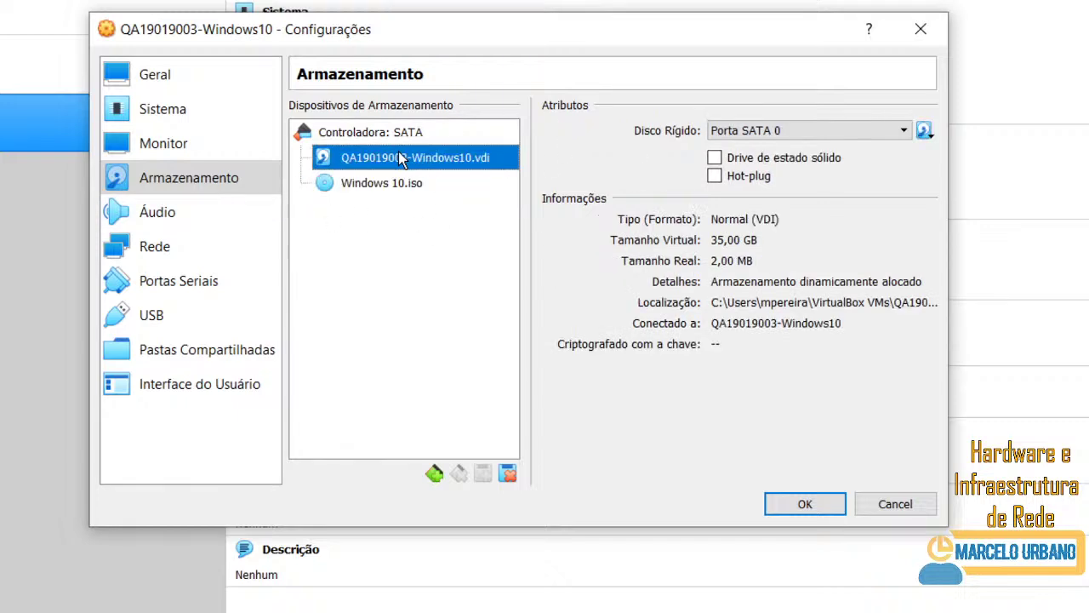
pyautogui.click(394, 183)
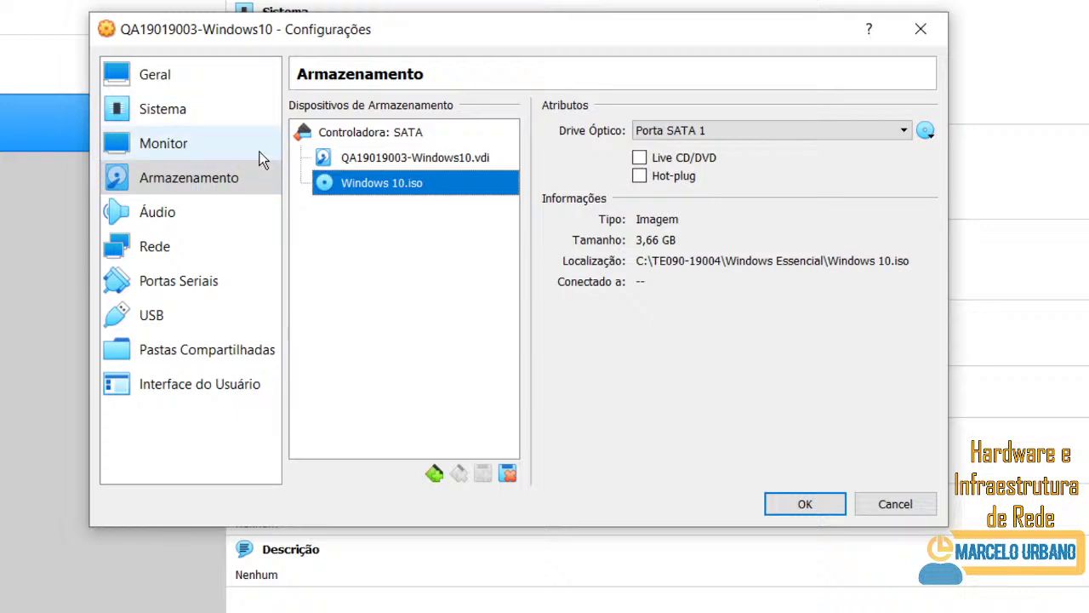
pyautogui.click(194, 113)
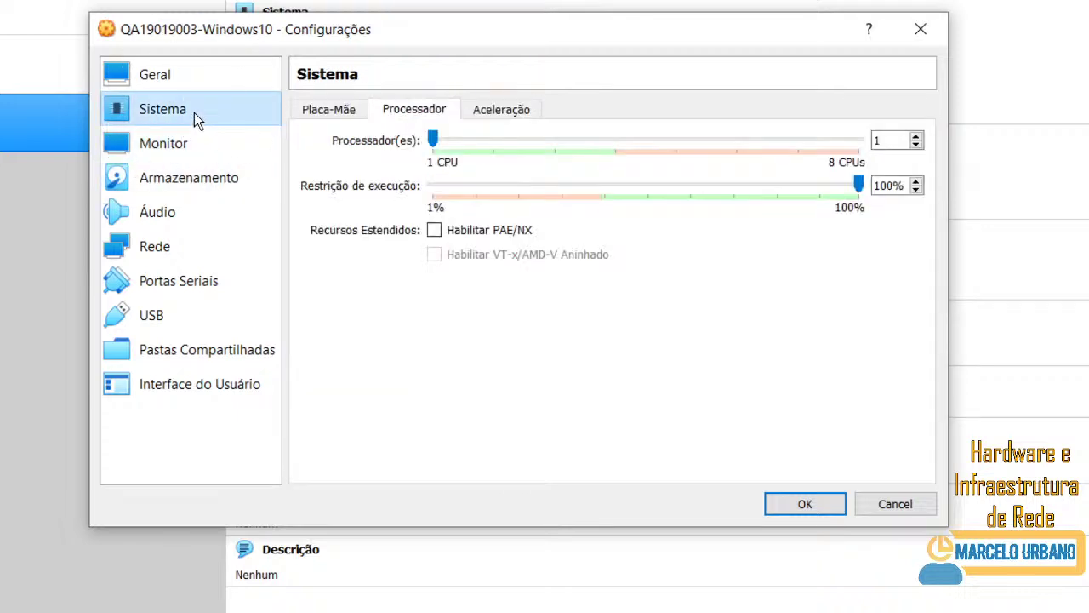
pyautogui.click(352, 110)
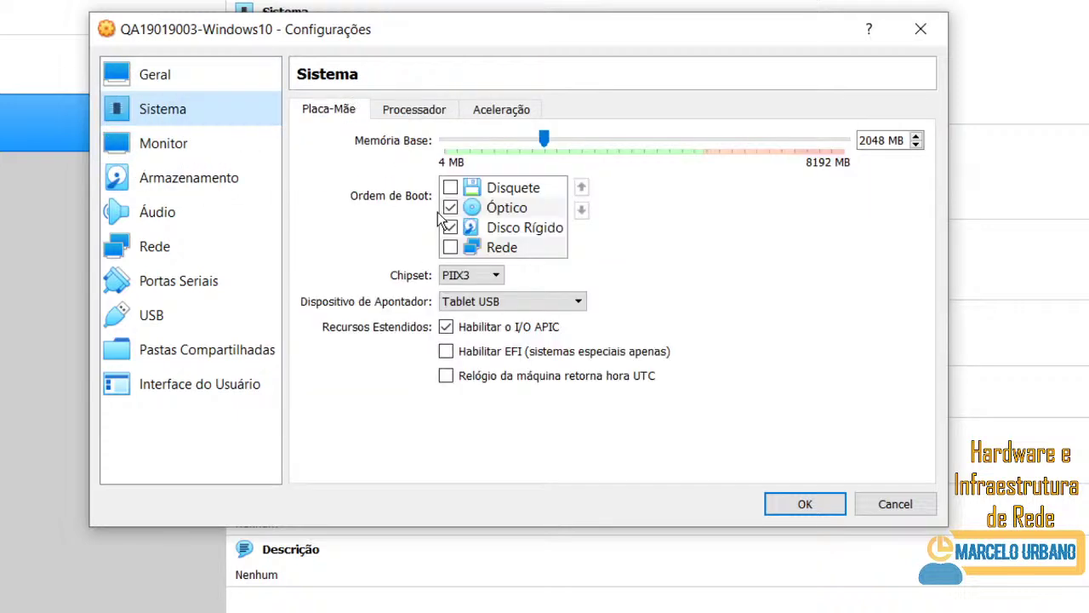
pyautogui.click(534, 209)
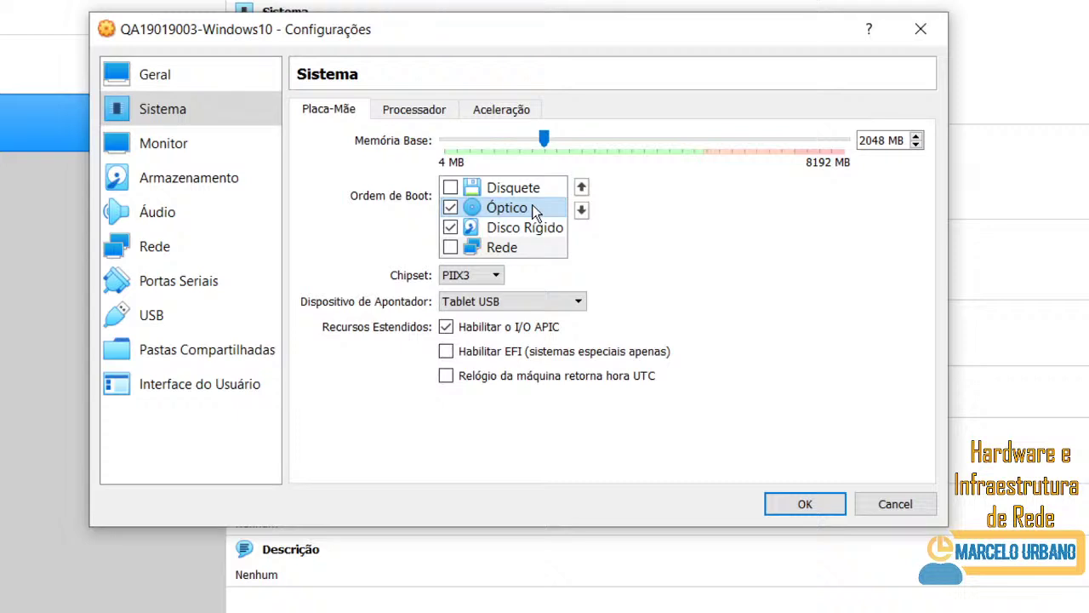
pyautogui.click(522, 228)
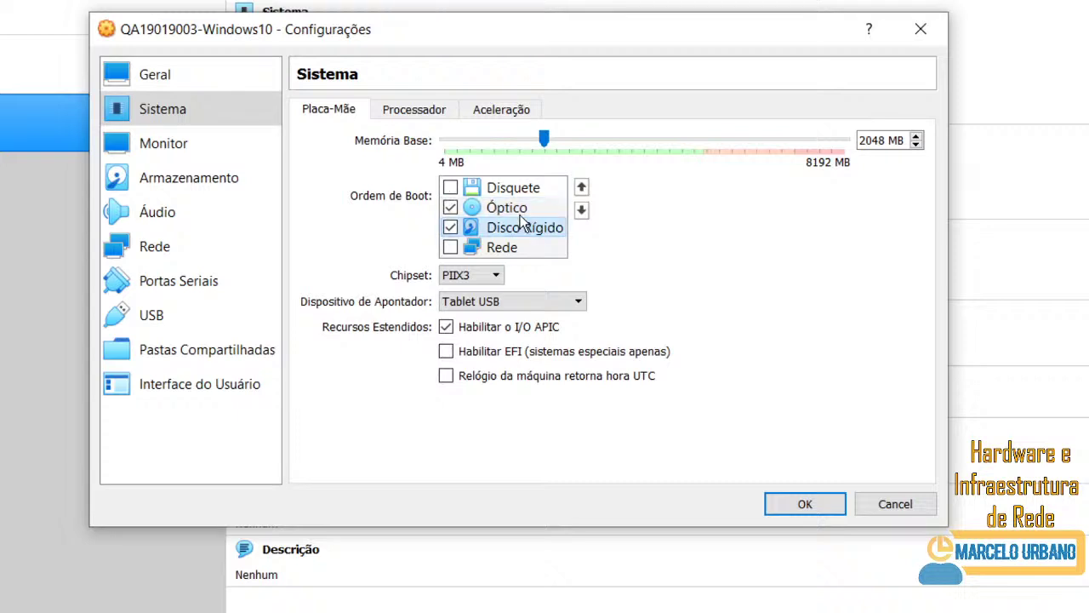
pyautogui.click(523, 208)
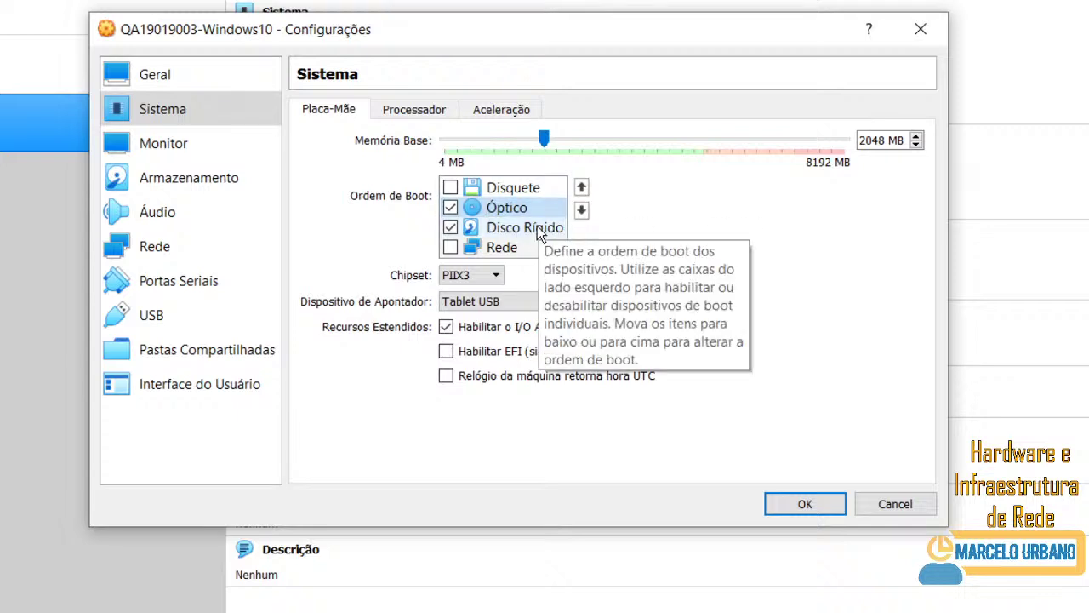
pyautogui.click(243, 177)
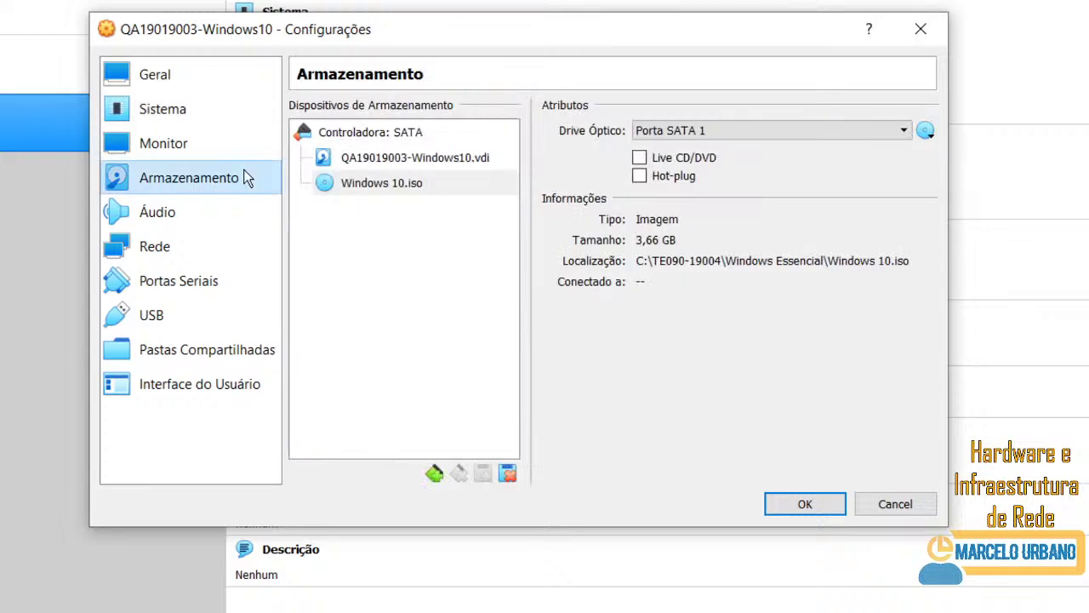
# Check the Áudio settings and the connection types offered for network Adaptador 1.
pyautogui.click(198, 210)
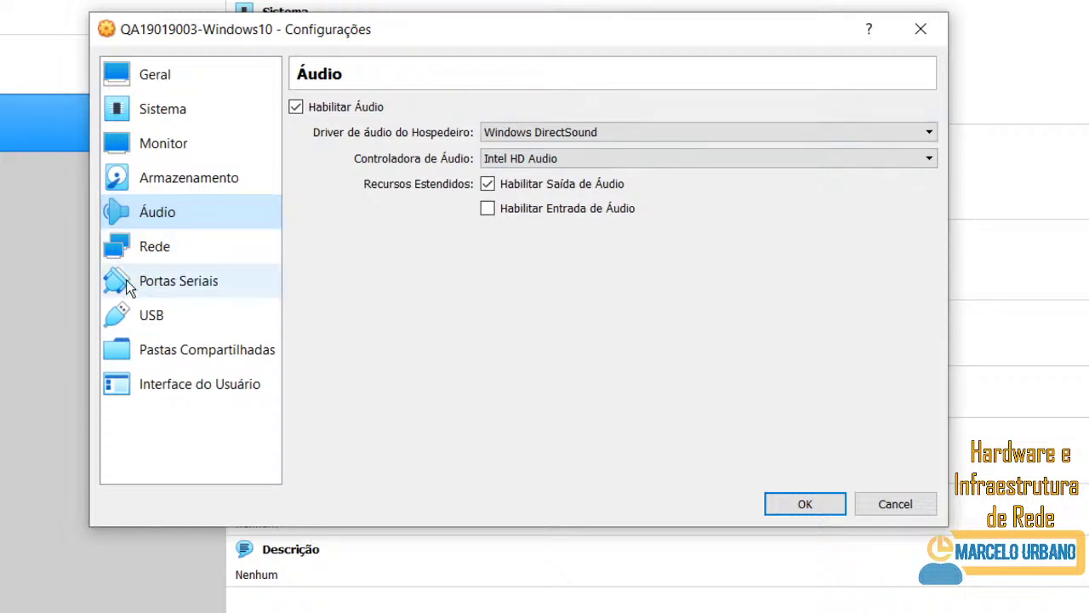
pyautogui.click(193, 255)
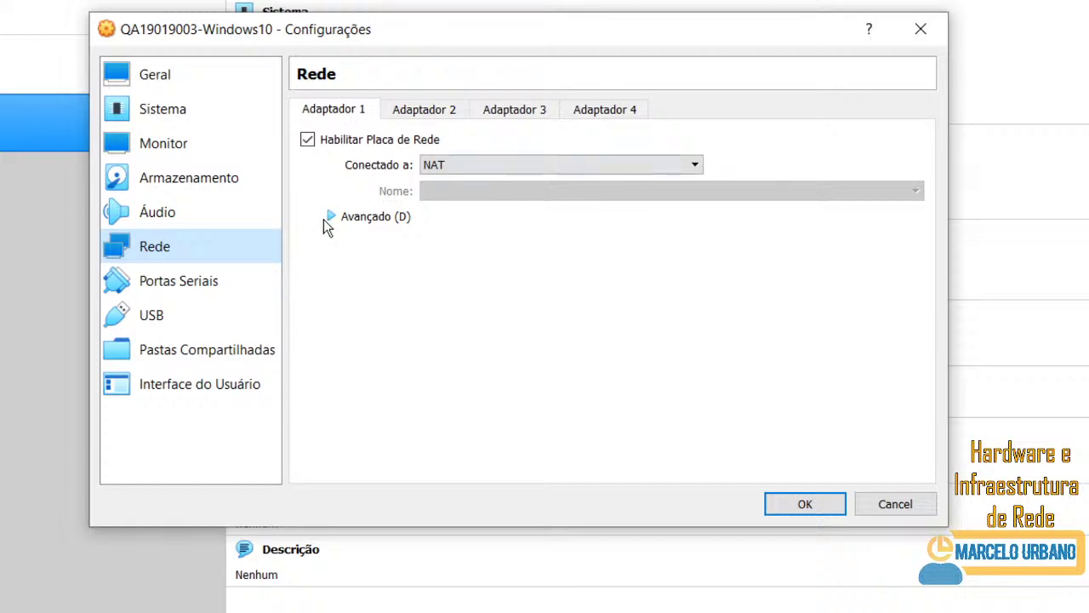
pyautogui.click(505, 164)
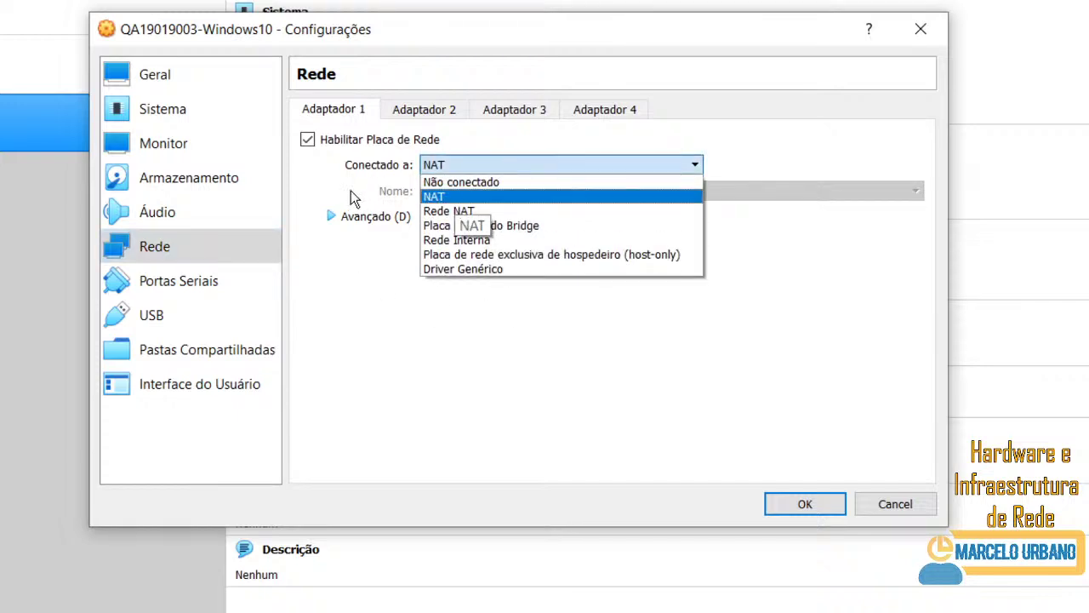
pyautogui.click(435, 169)
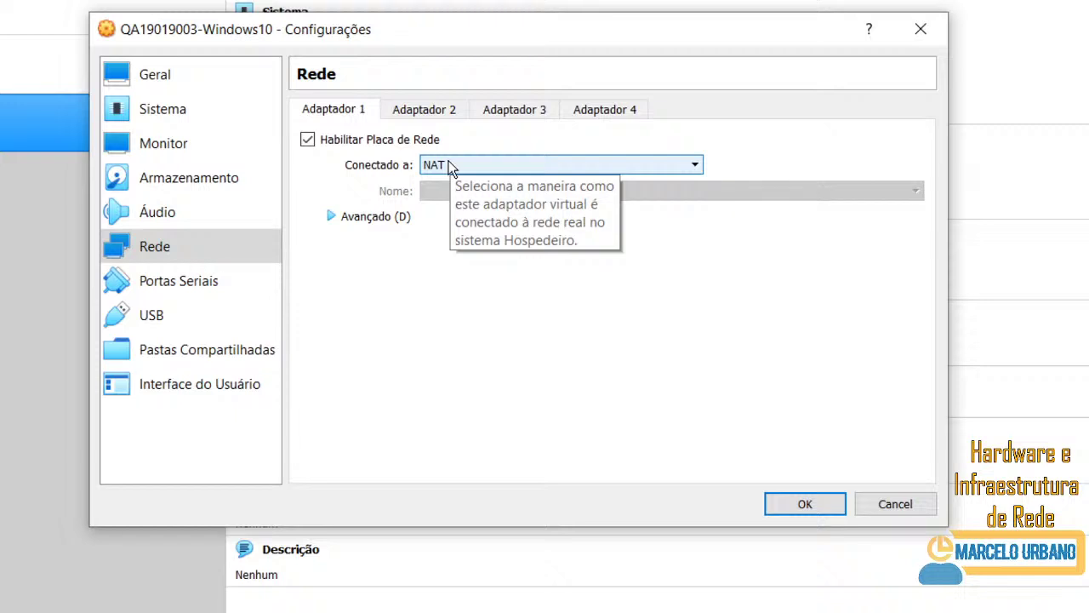
# Try Placa em modo Bridge and Rede Interna as the connection type of network Adaptador 1.
pyautogui.click(694, 166)
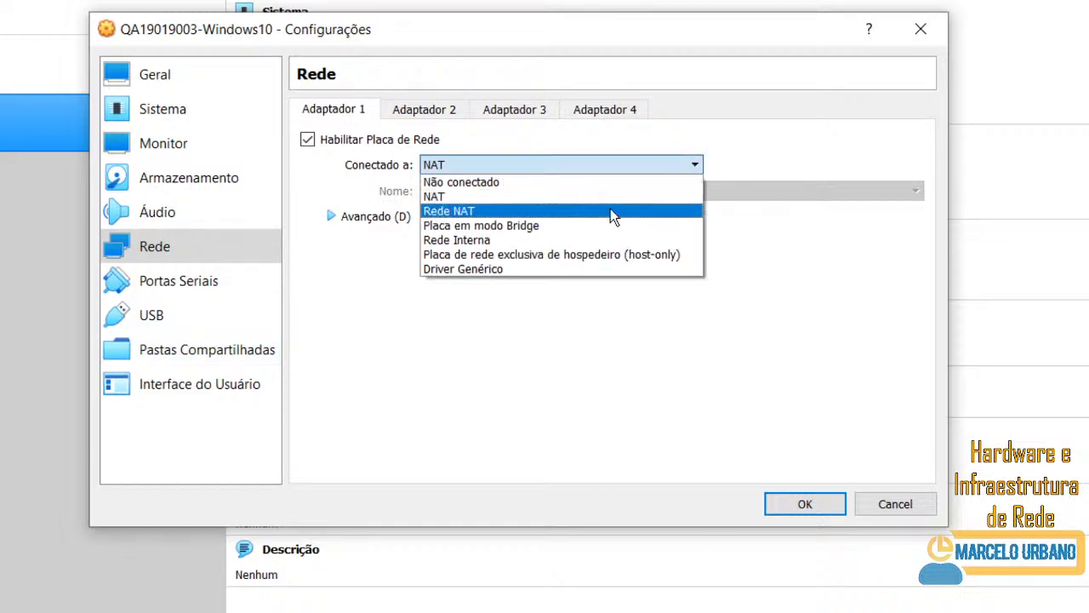
pyautogui.click(598, 230)
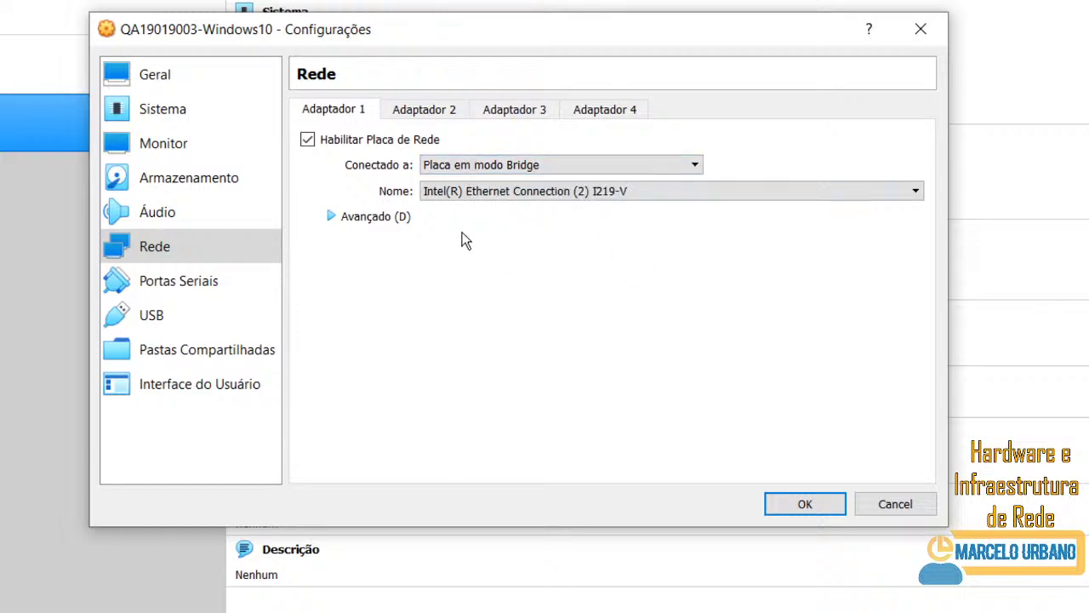
pyautogui.click(698, 164)
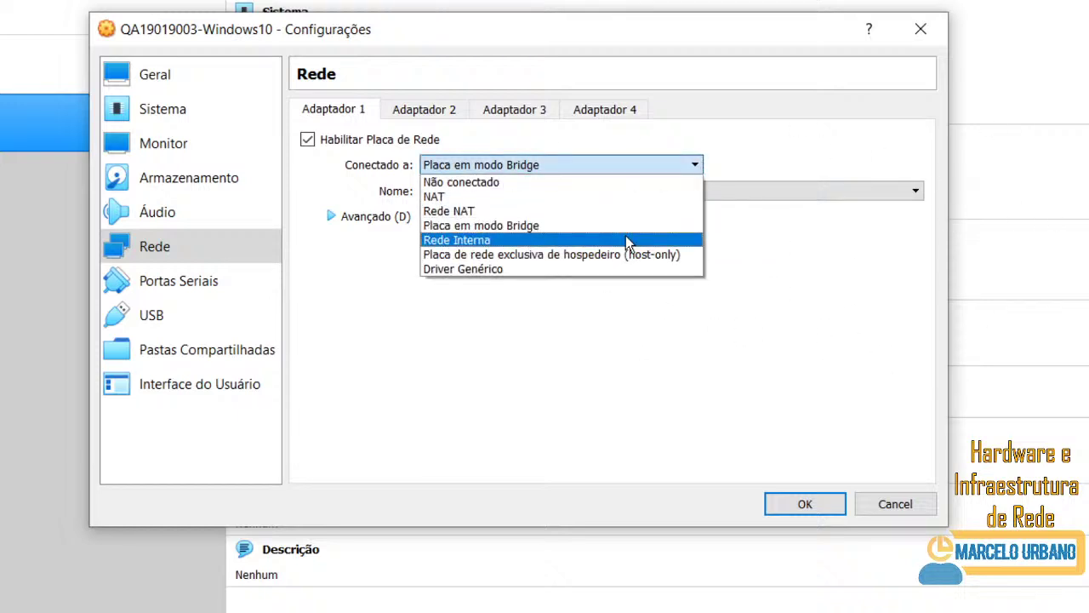
pyautogui.click(626, 238)
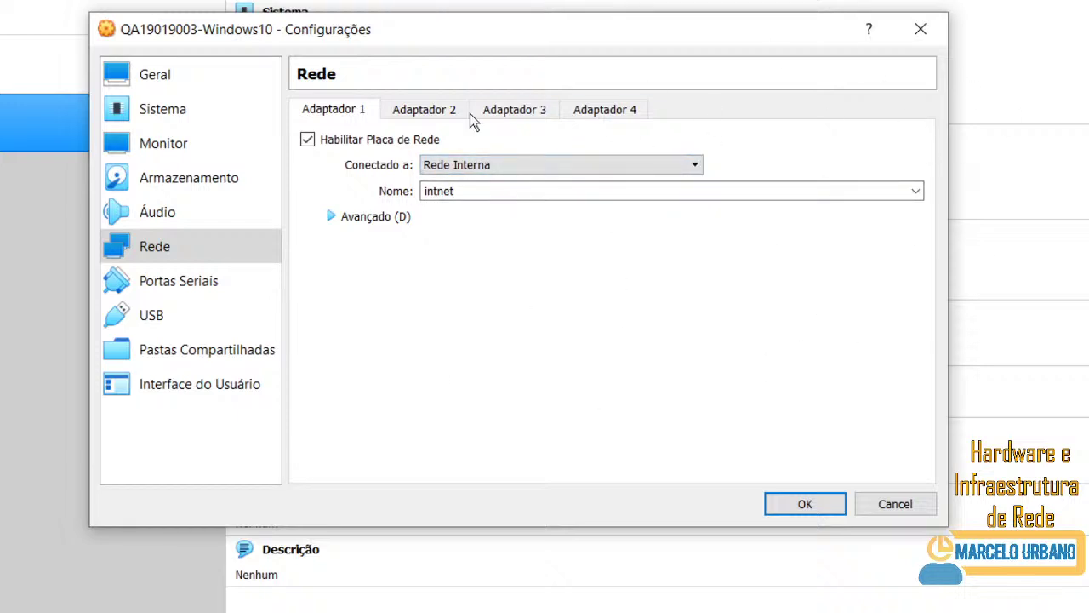
# Set network Adaptador 1 to Não conectado, and switch its network card off and back on.
pyautogui.click(693, 160)
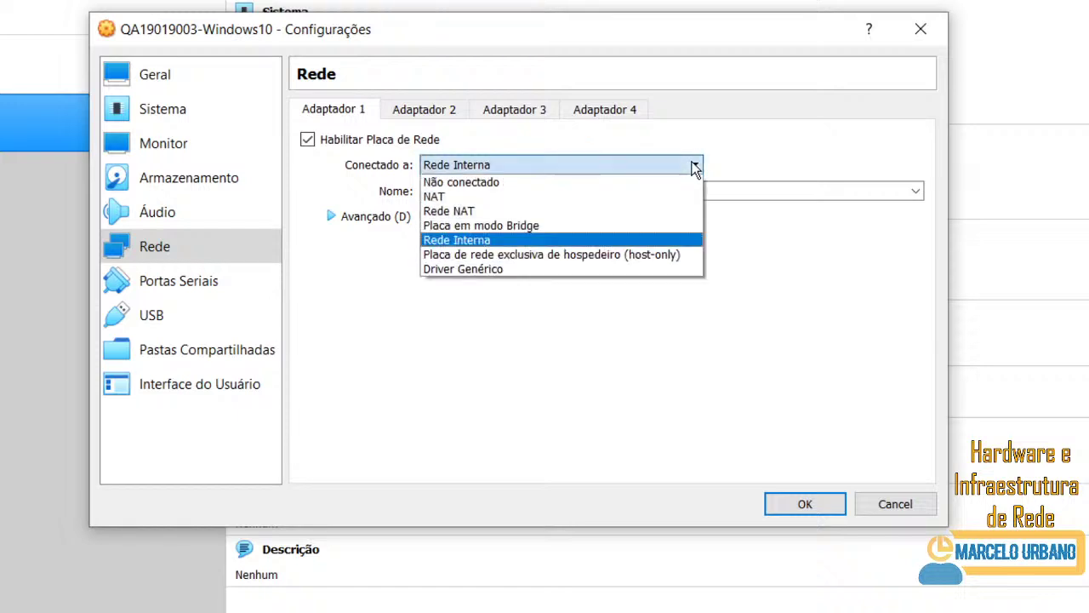
pyautogui.click(540, 181)
pyautogui.click(330, 142)
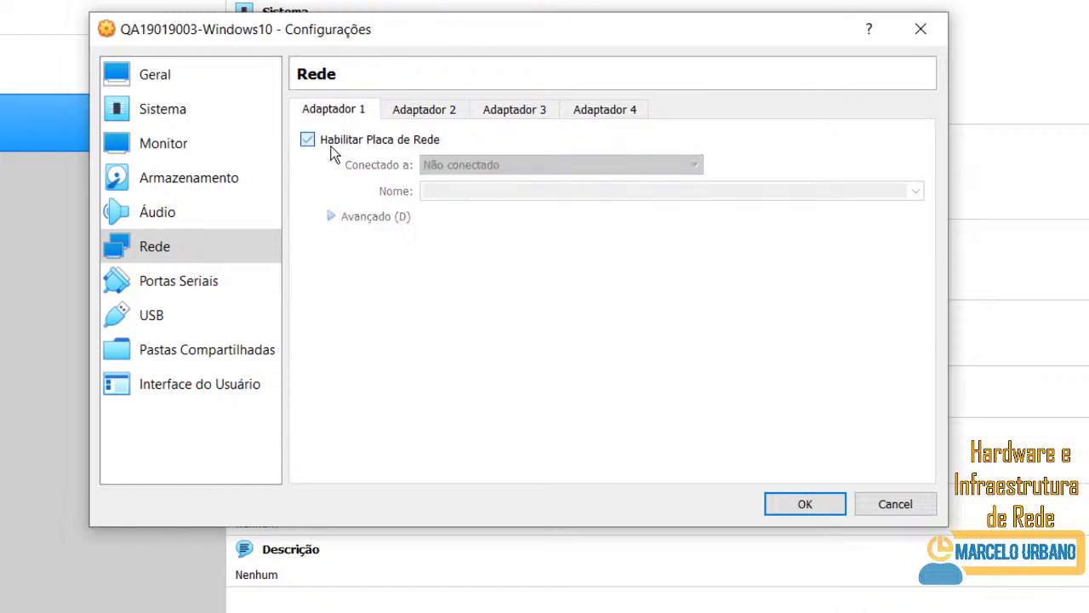
pyautogui.click(393, 146)
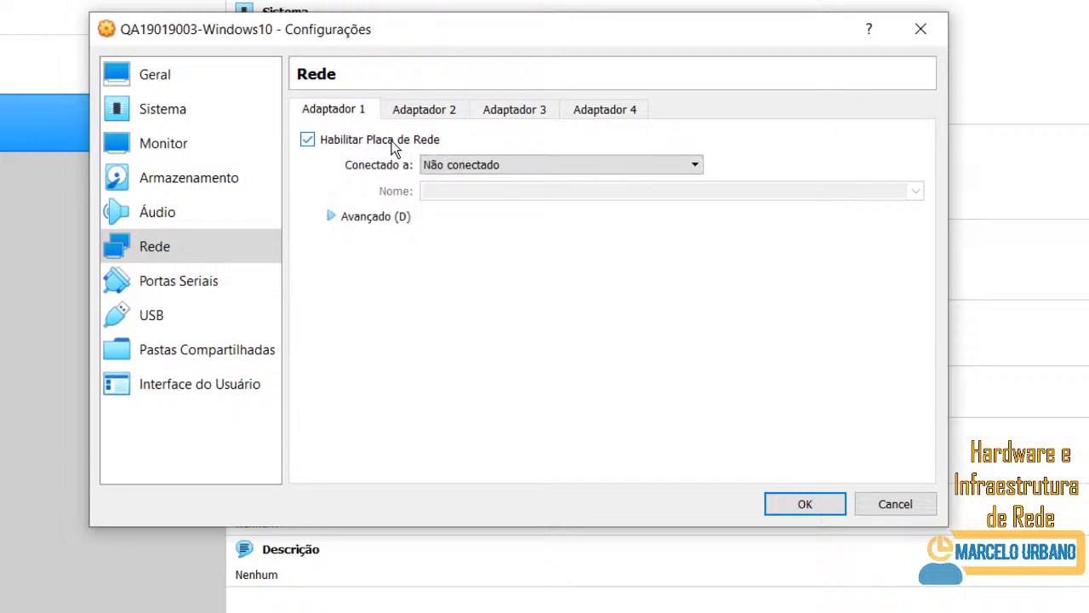
# Connect network Adaptador 1 through Placa em modo Bridge, using the Intel(R) Ethernet Connection (2) I219-V card.
pyautogui.click(695, 167)
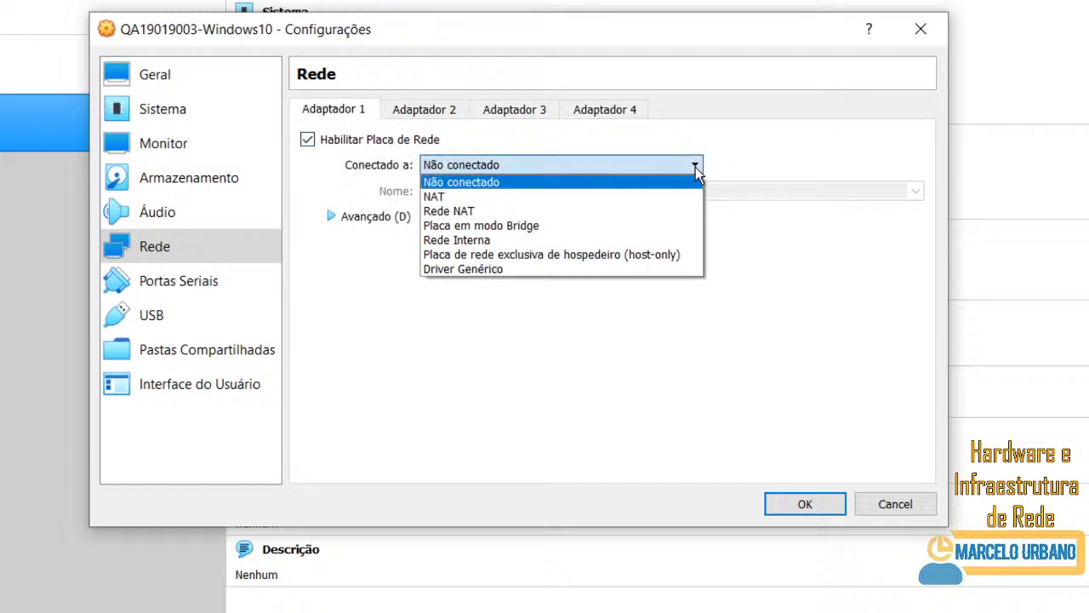
pyautogui.click(609, 225)
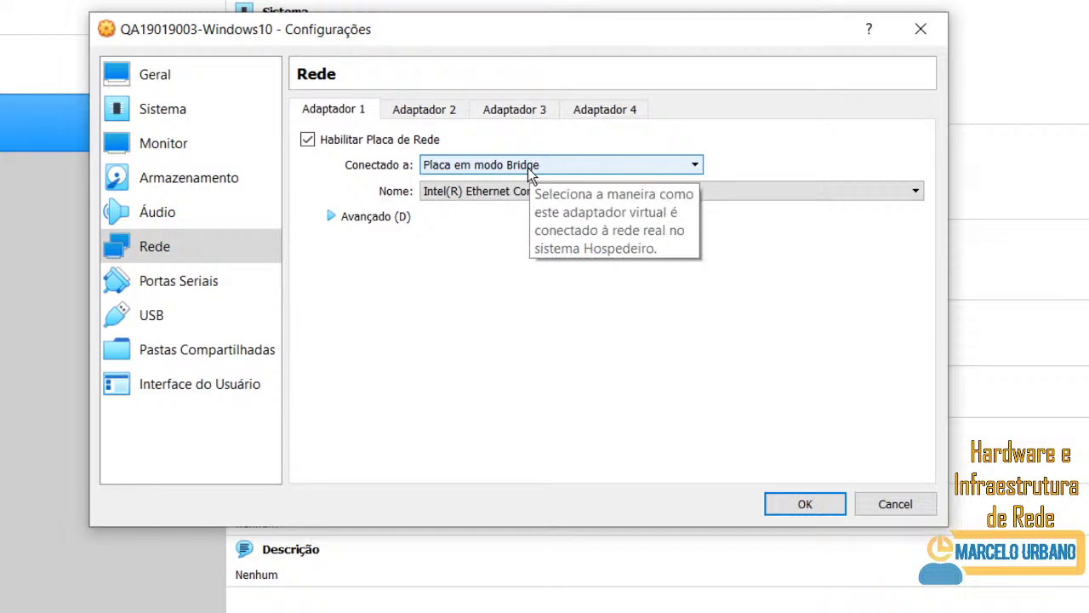
pyautogui.click(454, 191)
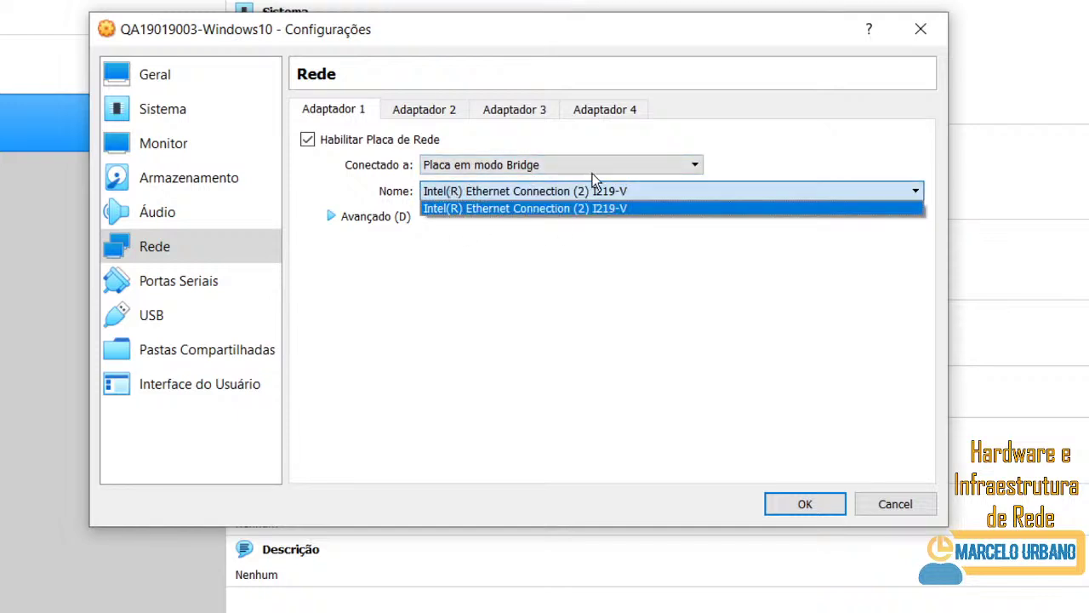
pyautogui.click(606, 196)
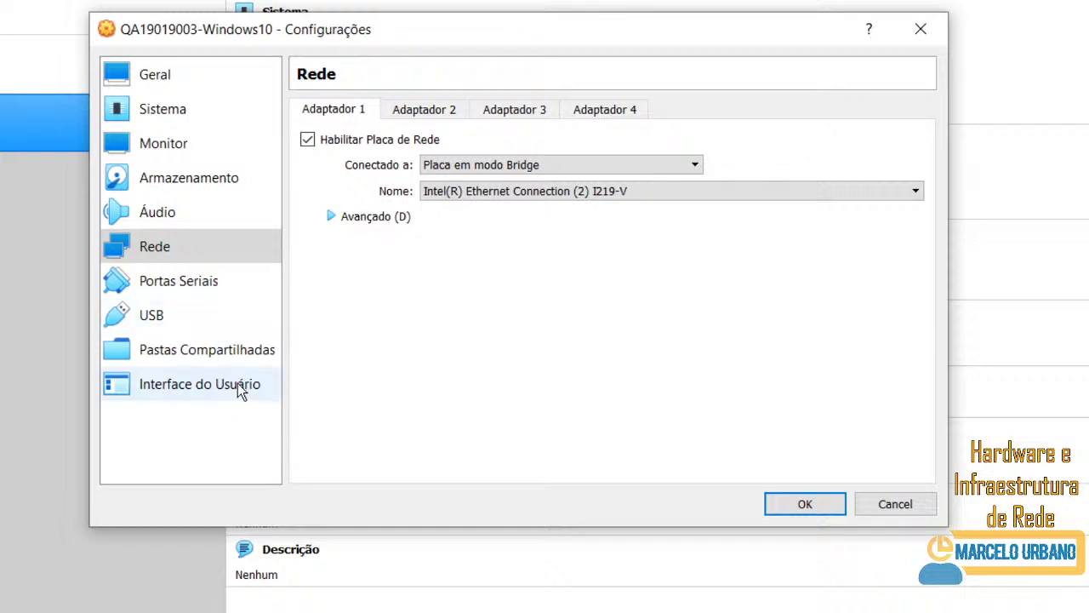
# Review the Portas Seriais, USB, Pastas Compartilhadas, Interface do Usuário, Monitor and Áudio settings, and save the machine's configuration.
pyautogui.click(204, 290)
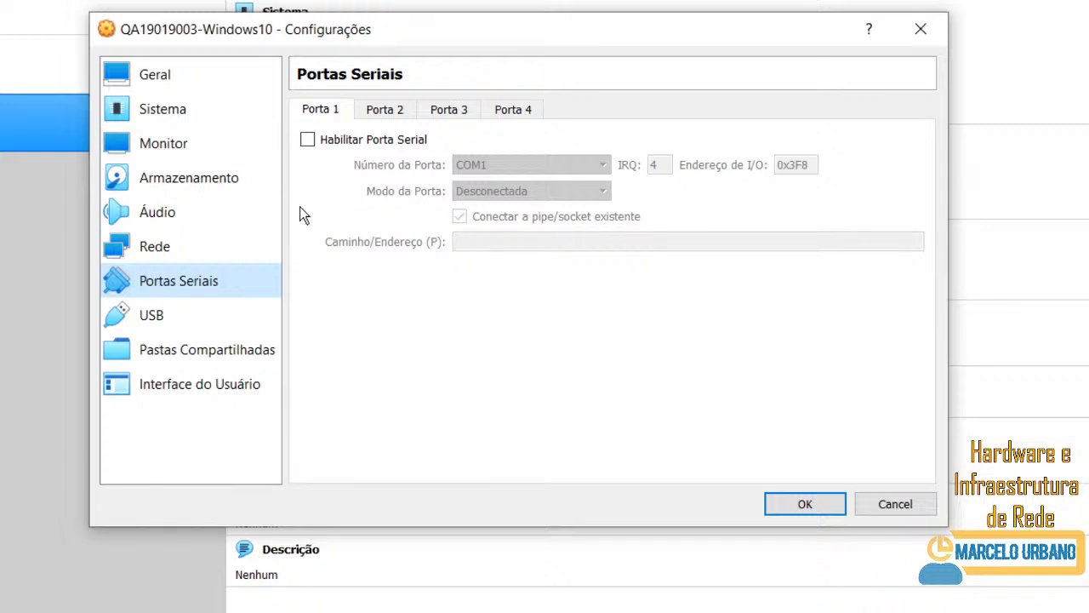
pyautogui.click(175, 327)
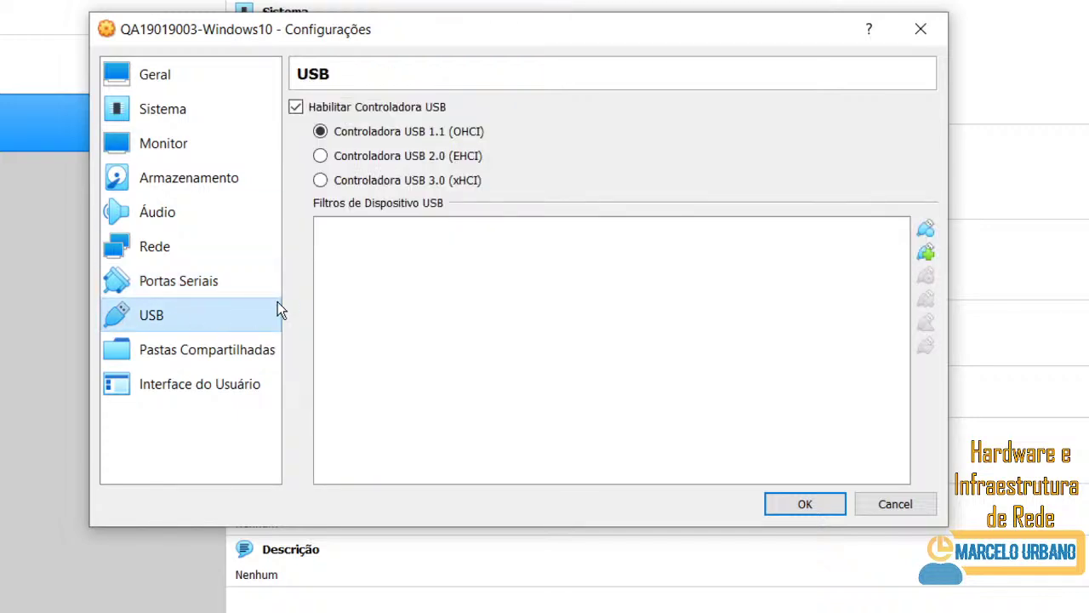
pyautogui.click(176, 356)
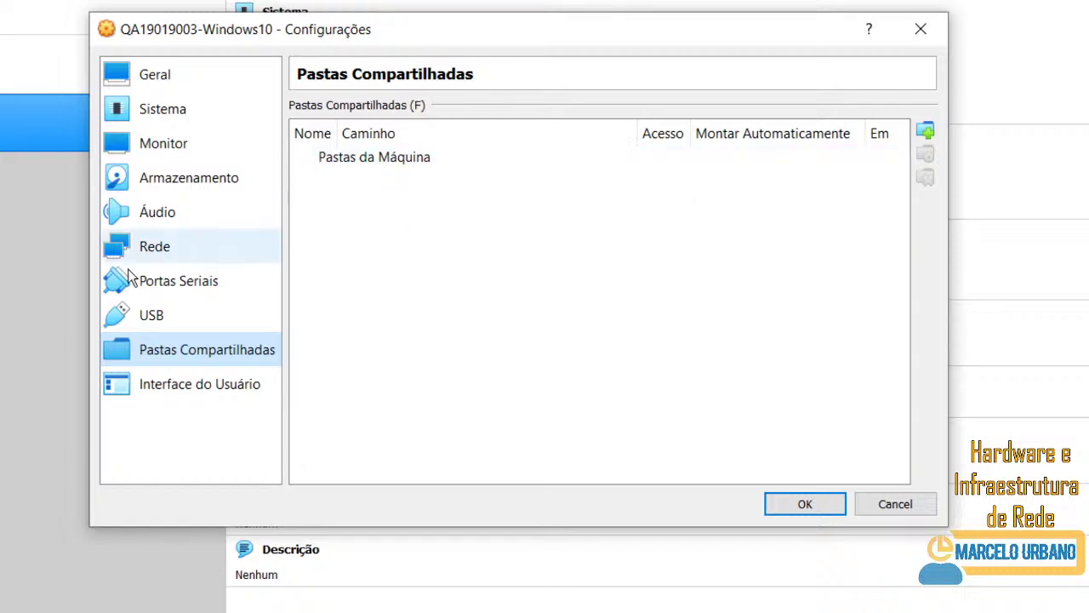
pyautogui.click(179, 393)
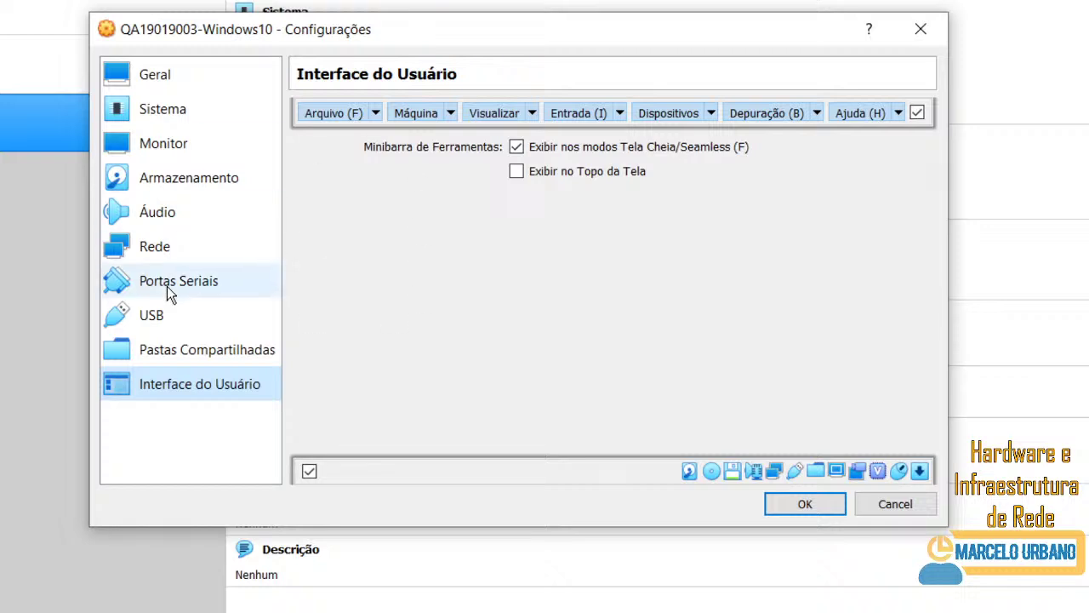
pyautogui.click(231, 287)
pyautogui.click(211, 352)
pyautogui.click(211, 143)
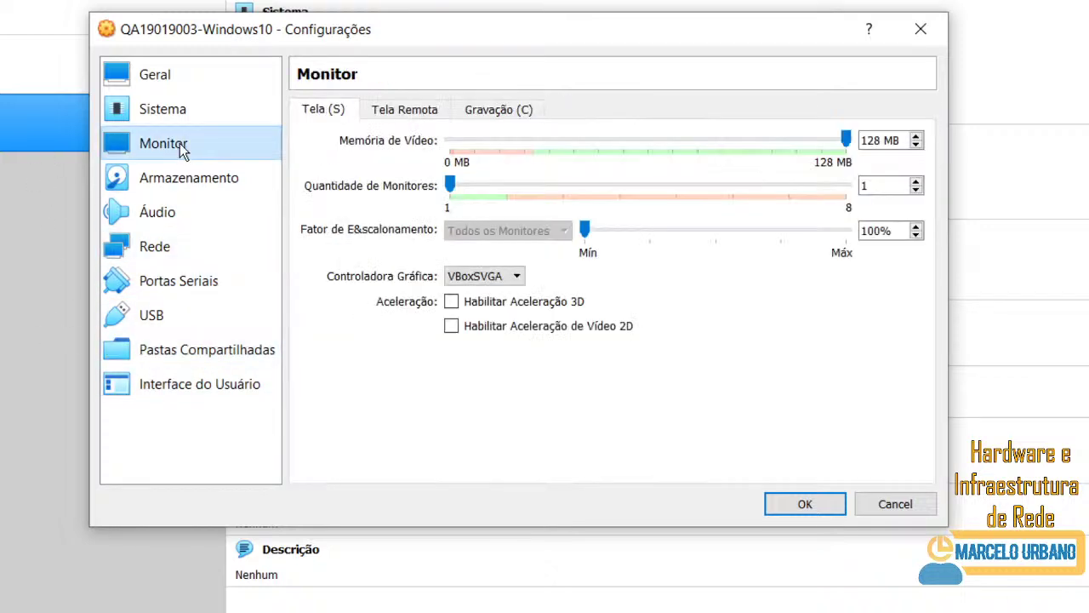
pyautogui.click(203, 78)
pyautogui.click(184, 228)
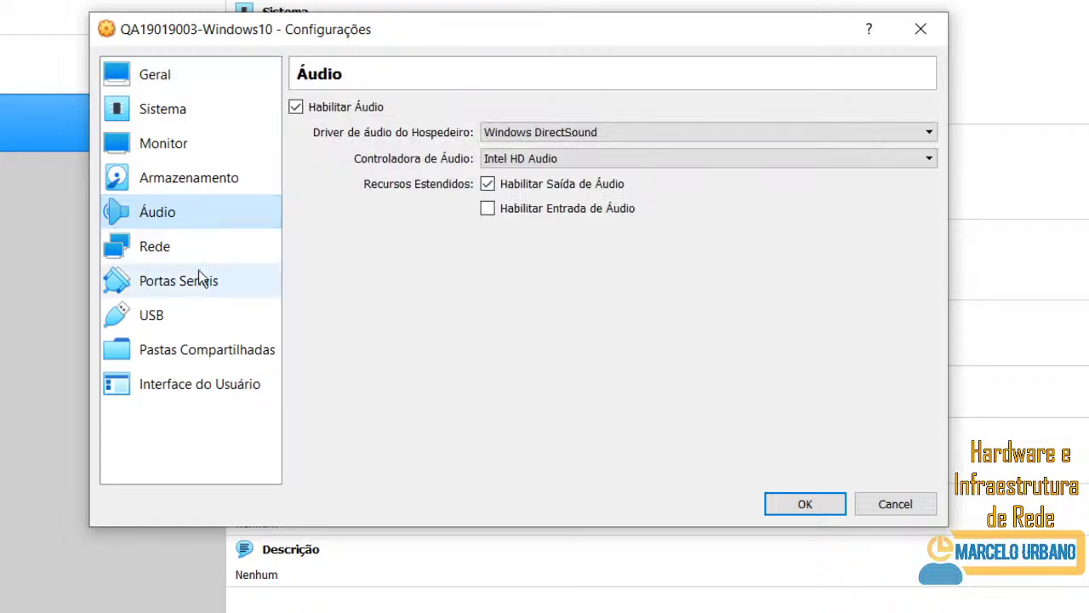
pyautogui.click(194, 249)
pyautogui.click(800, 504)
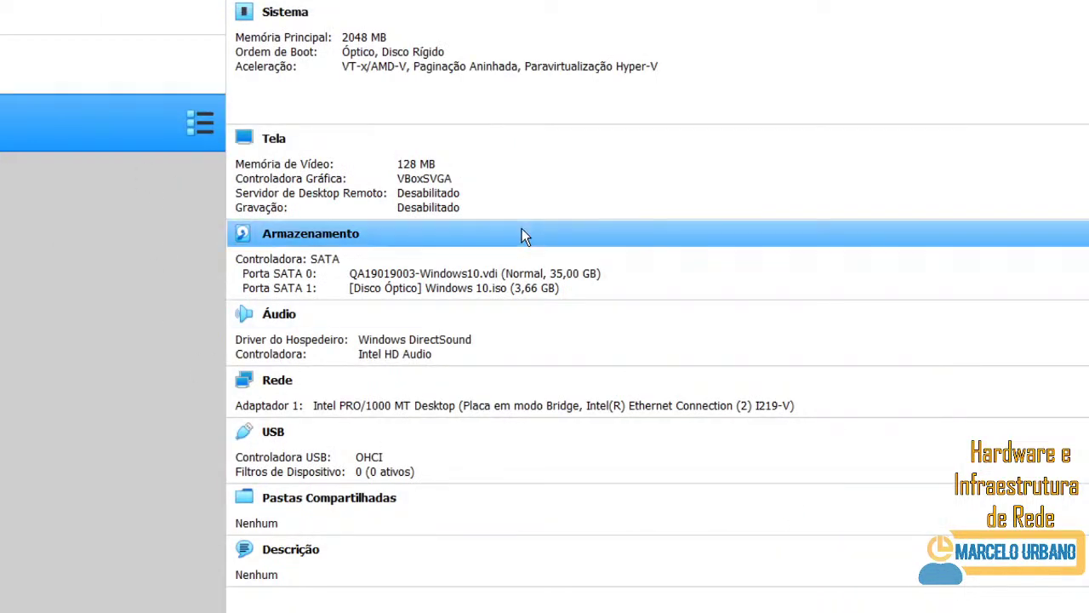
# Start the QA19019003-Windows10 virtual machine, and close it with the Desligar a máquina option.
pyautogui.doubleClick(17, 126)
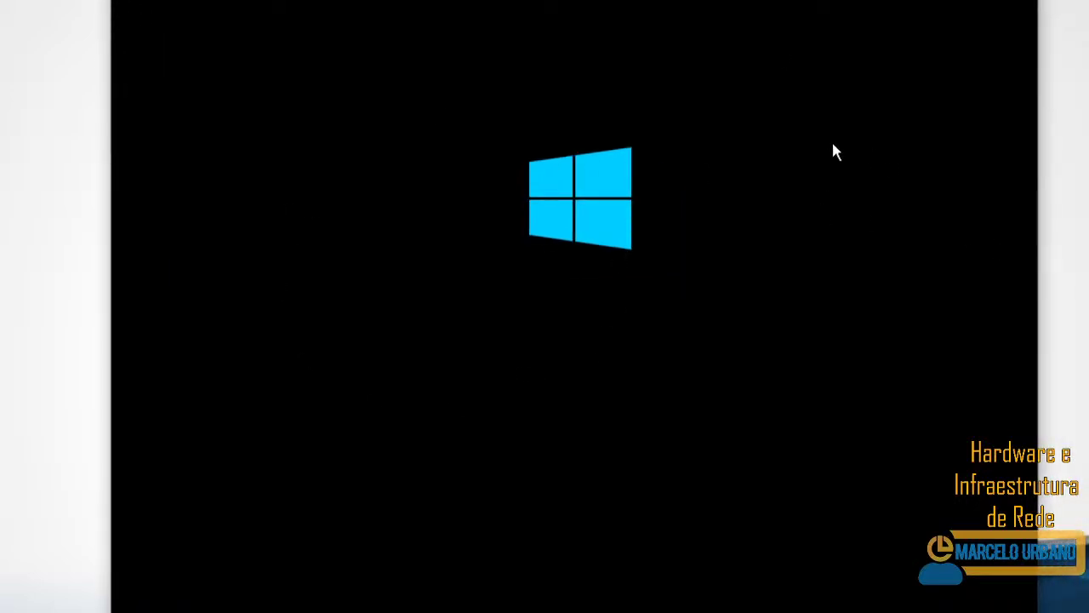
pyautogui.hotkey('ctrl', 'q')
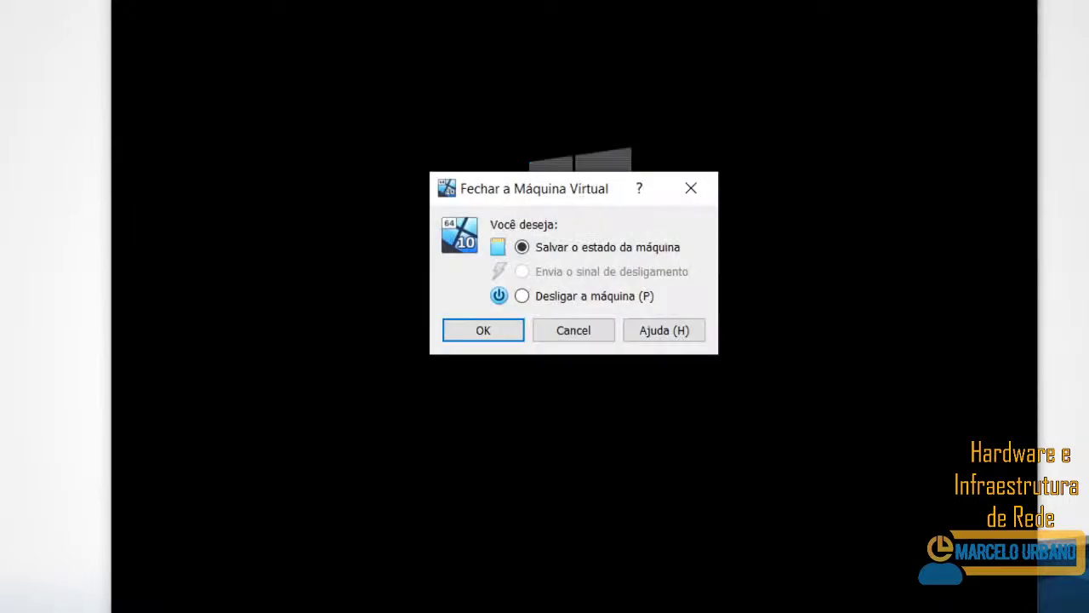
pyautogui.click(542, 298)
pyautogui.click(507, 335)
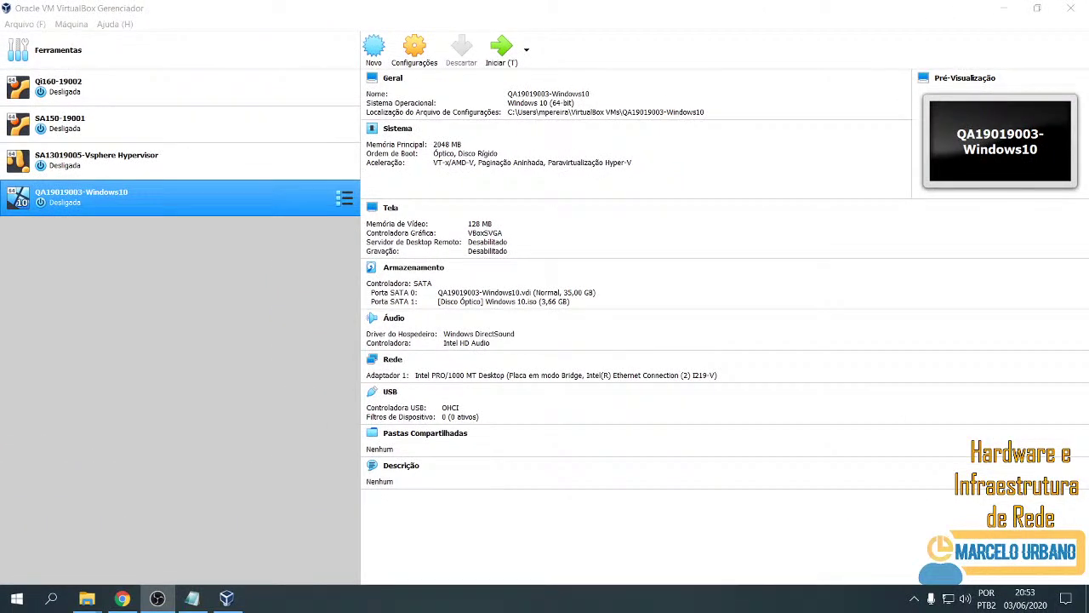
# Close the VirtualBox manager and switch to the aula 03-06-2020.txt notes in Notepad.
pyautogui.hotkey('alt', 'Tab')
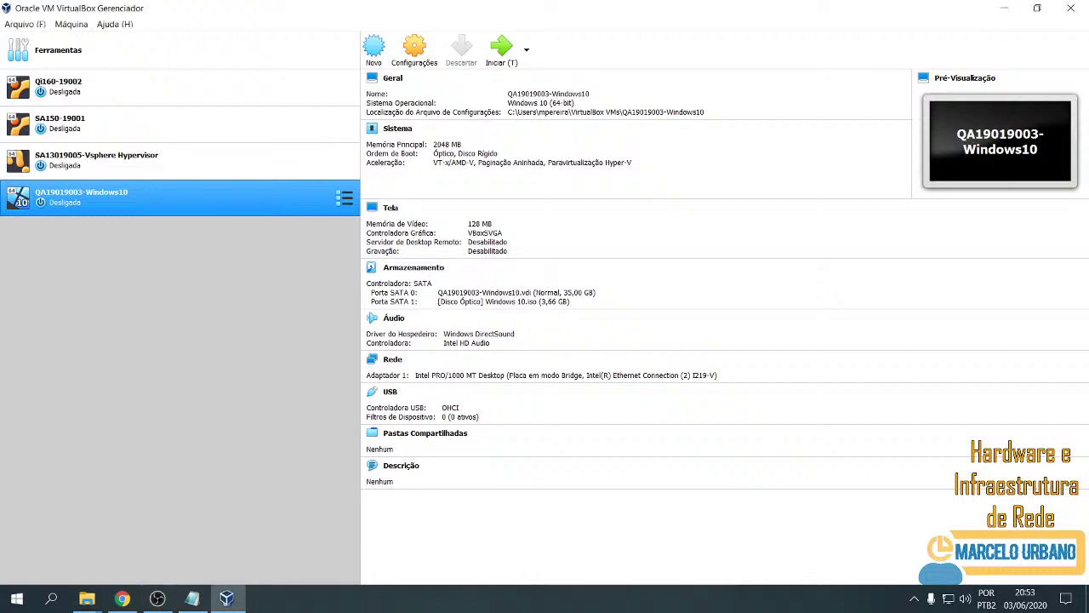
pyautogui.click(1070, 10)
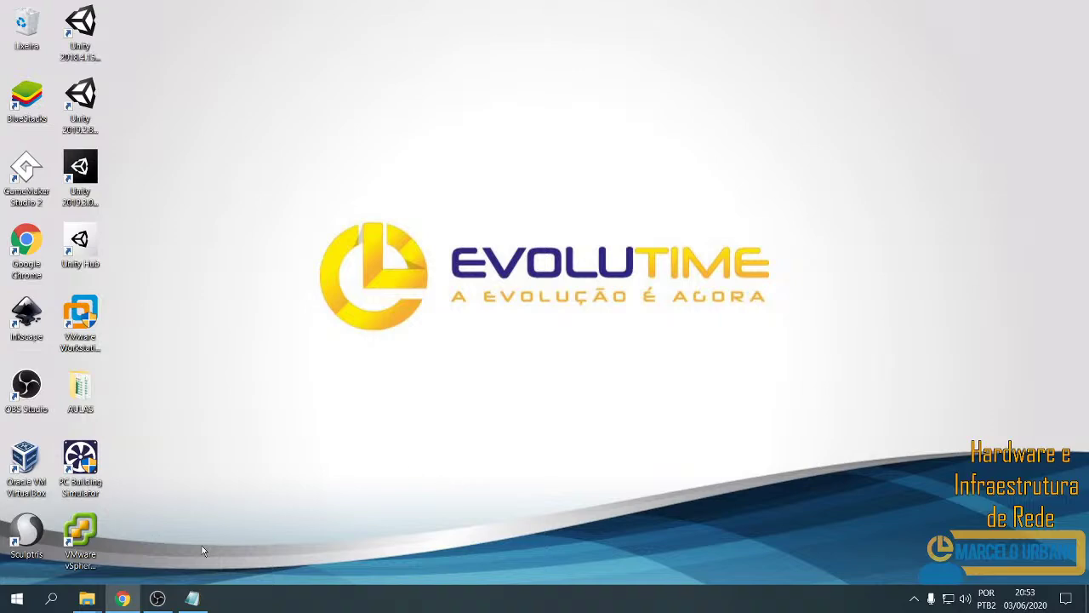
pyautogui.click(190, 600)
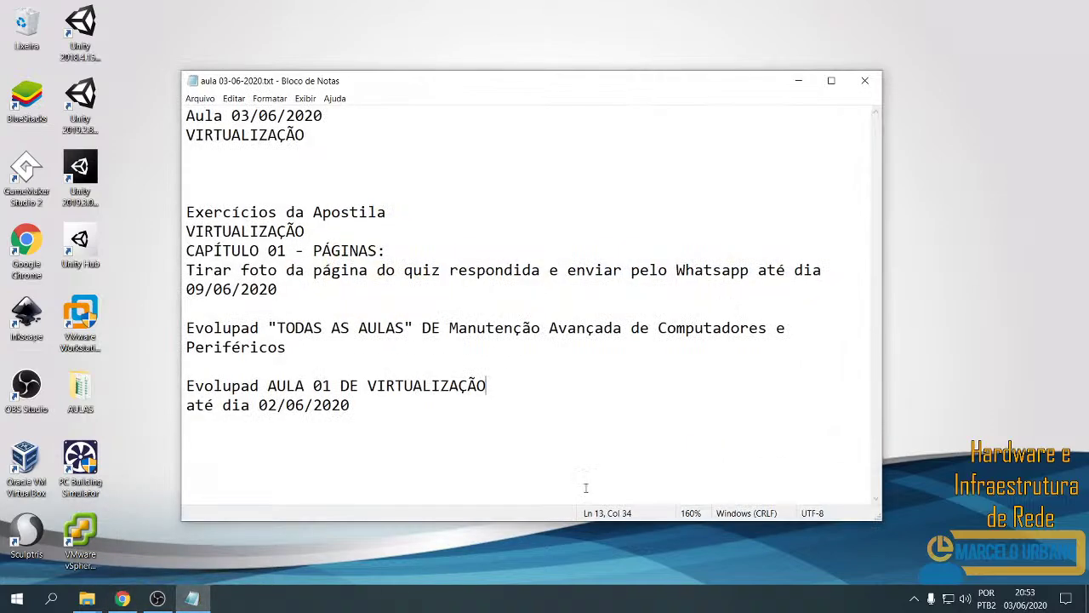
pyautogui.click(462, 245)
# Move the Evolupad "TODAS AS AULAS" DE Manutenção Avançada de Computadores e Periféricos line below the até dia 02/06/2020 line, removing the leftover blank lines.
pyautogui.moveTo(307, 348); pyautogui.dragTo(174, 330)
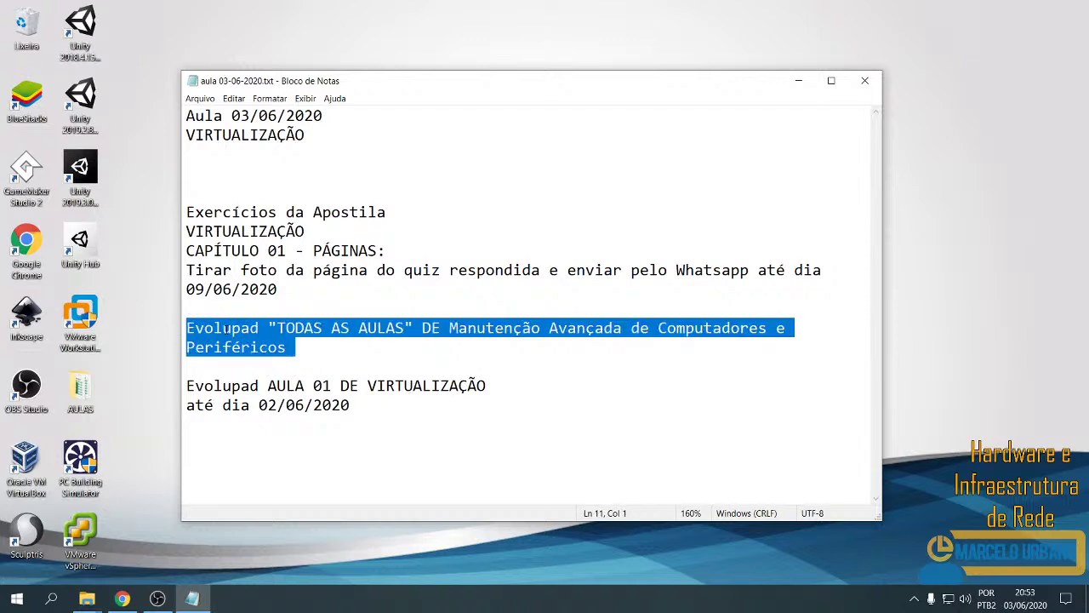
pyautogui.press('Delete')
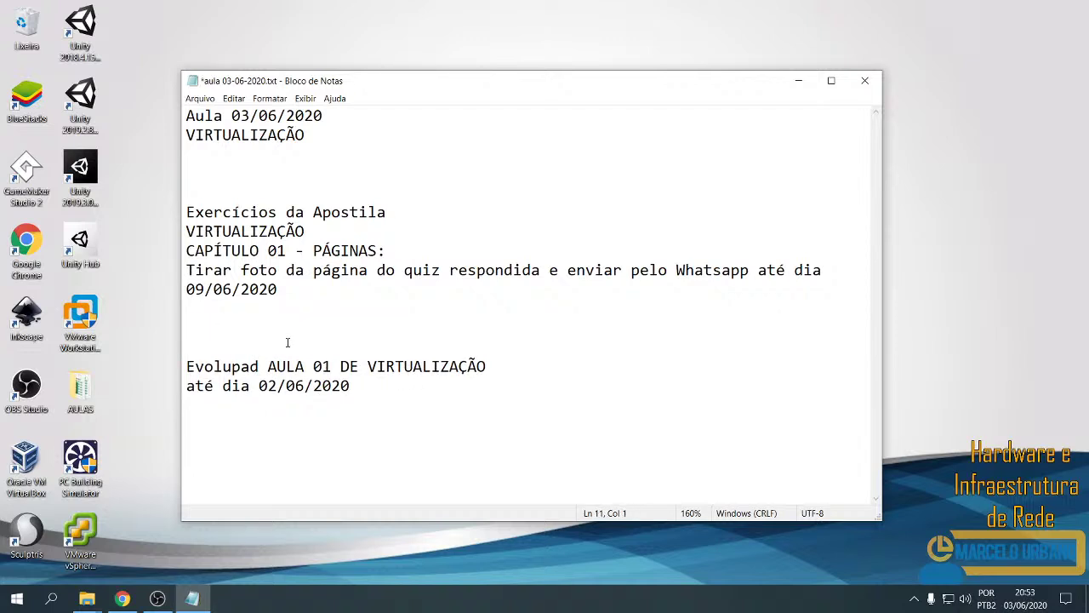
pyautogui.press('Delete')
pyautogui.press('Delete')
pyautogui.press('Down')
pyautogui.press('Down')
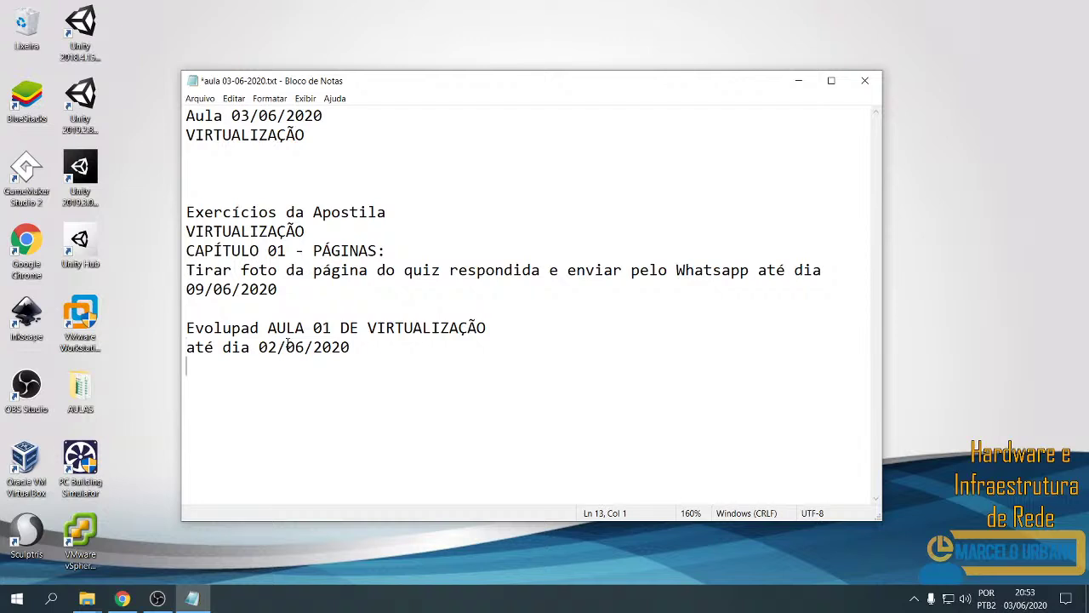
pyautogui.write('Evolupad "TODAS AS AULAS" DE Manutenção Avançada de Computadores e Periféricos')
# Insert a blank line between the até dia 02/06/2020 line and the Evolupad "TODAS AS AULAS" line.
pyautogui.press('Left')
pyautogui.press('Left')
pyautogui.press('Left')
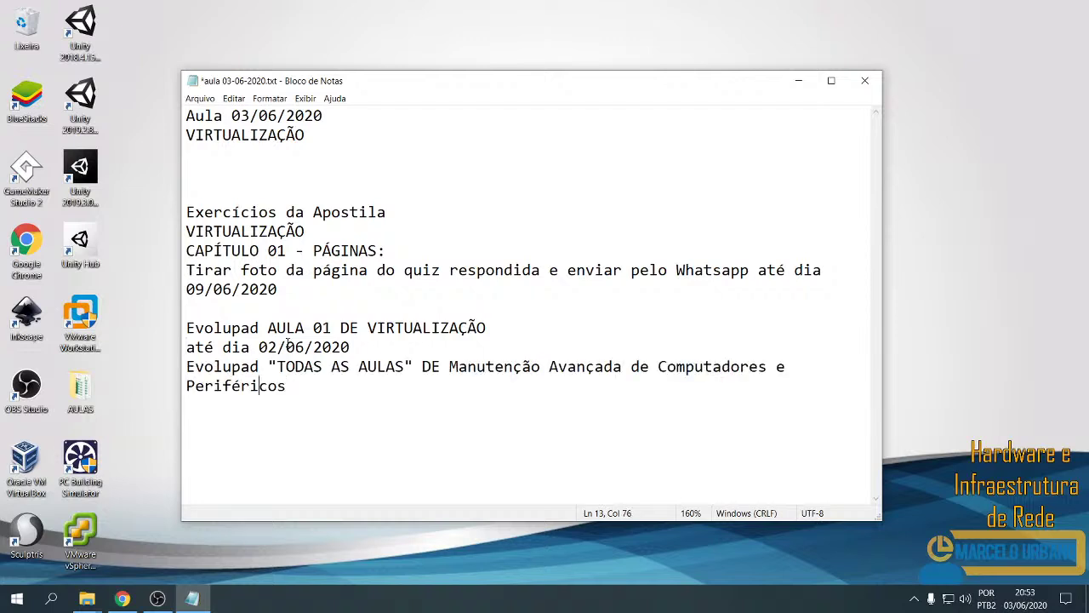
pyautogui.press('Up')
pyautogui.press('Left')
pyautogui.press('Left')
pyautogui.press('Left')
pyautogui.press('Left')
pyautogui.press('Left')
pyautogui.press('Left')
pyautogui.press('Left')
pyautogui.press('Left')
pyautogui.press('Return')
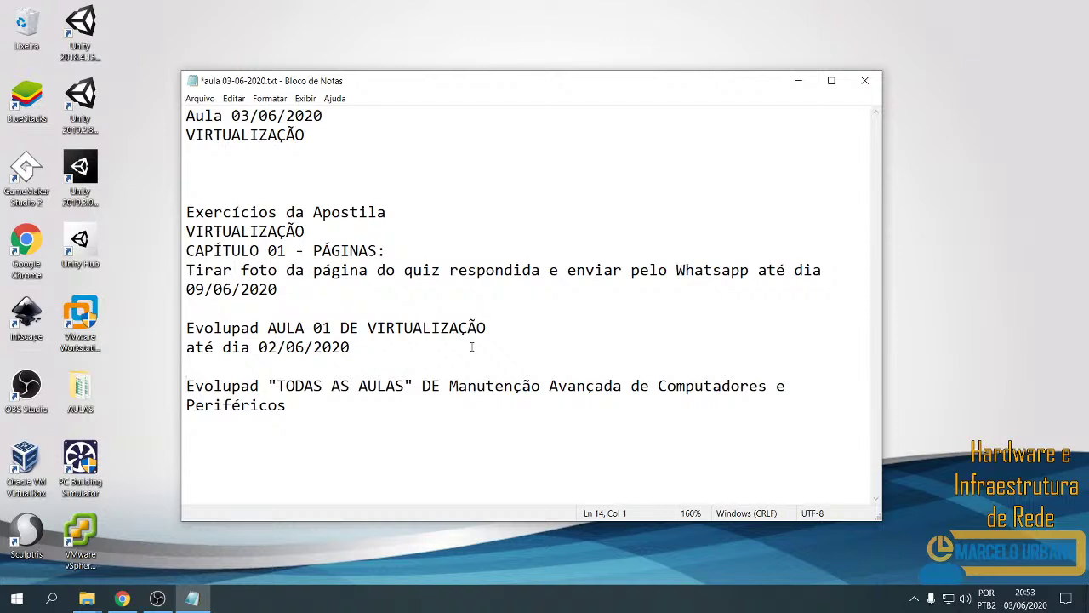
# Place the text cursor after CAPÍTULO 01 - PÁGINAS: and switch to Google Chrome.
pyautogui.click(415, 248)
pyautogui.click(123, 598)
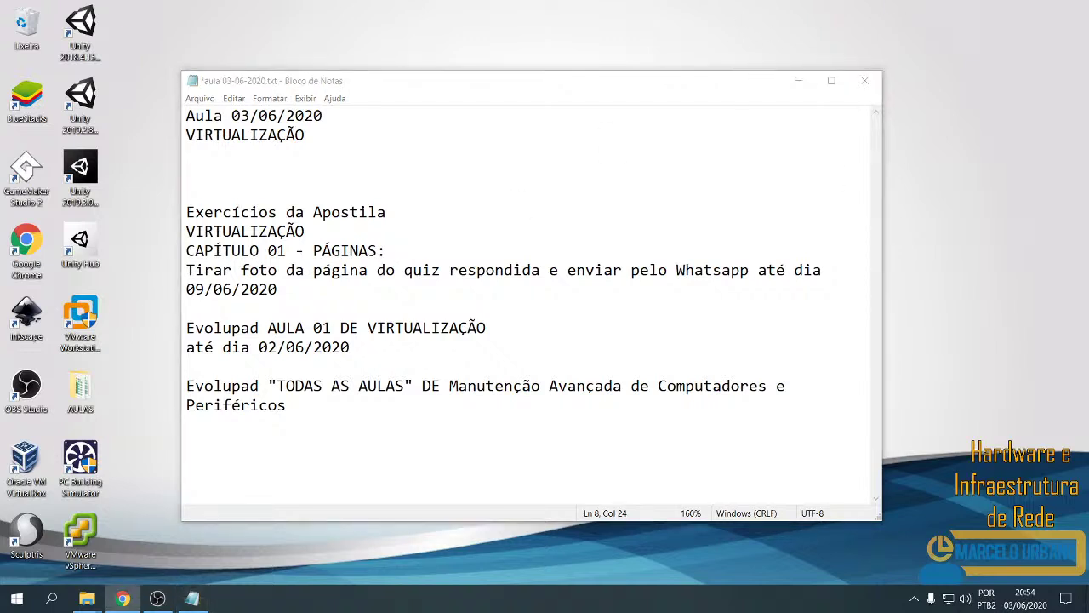